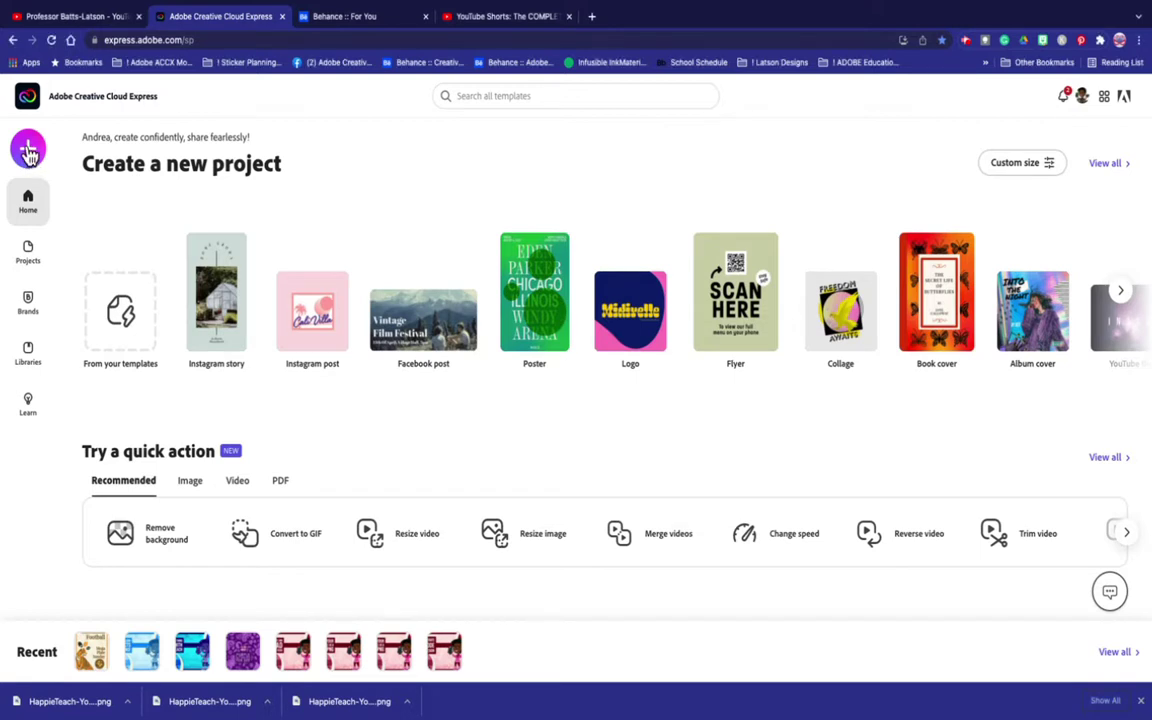
Create a new blank Instagram post project
{"action": "left_click", "coordinate": [29, 151]}
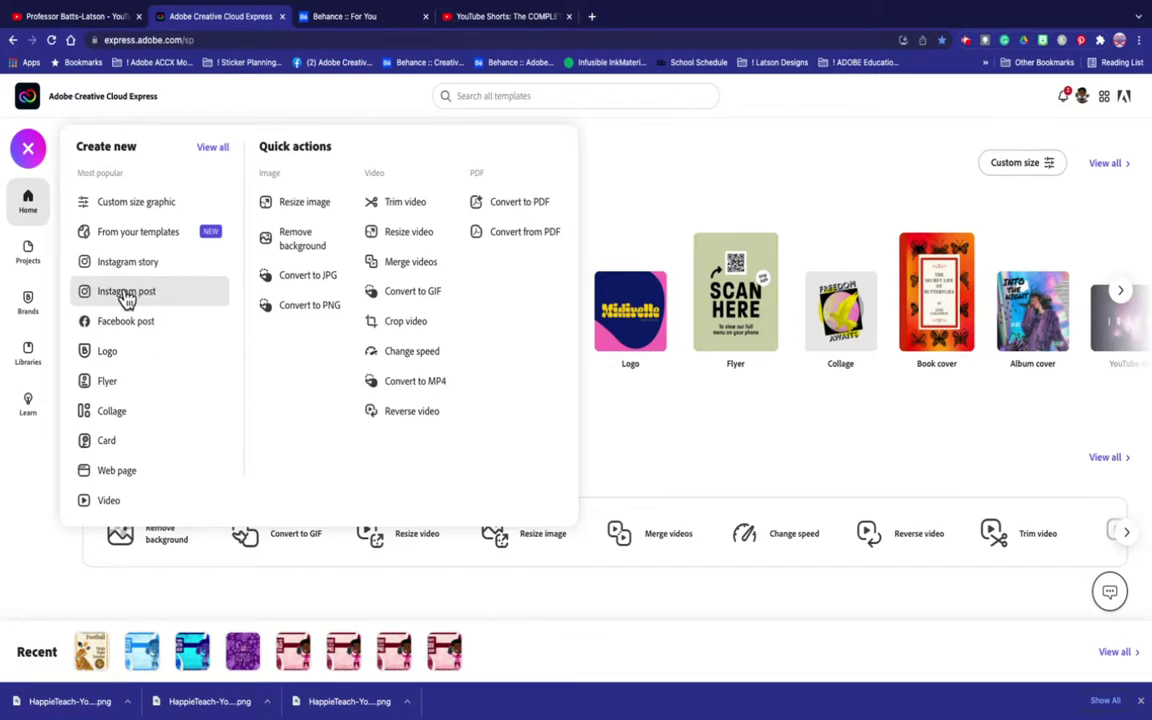
{"action": "left_click", "coordinate": [126, 293]}
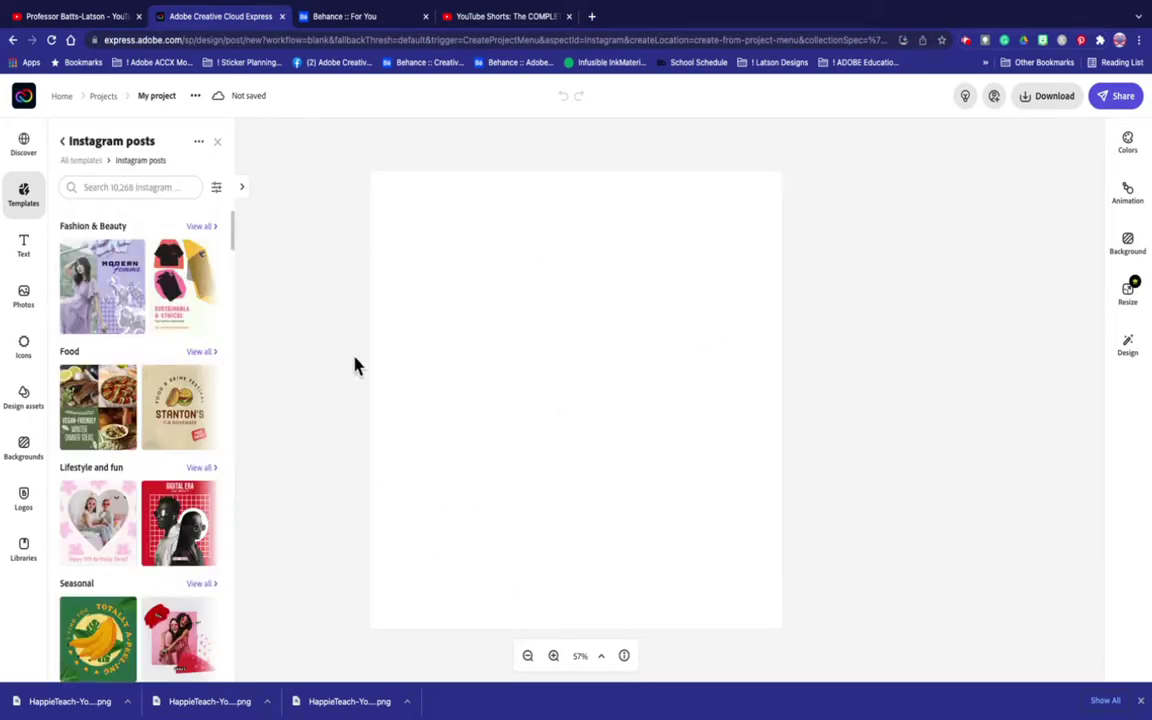
Search the stock photos for "TIGER" and look through the results
{"action": "mouse_move", "coordinate": [175, 550]}
{"action": "left_click", "coordinate": [25, 310]}
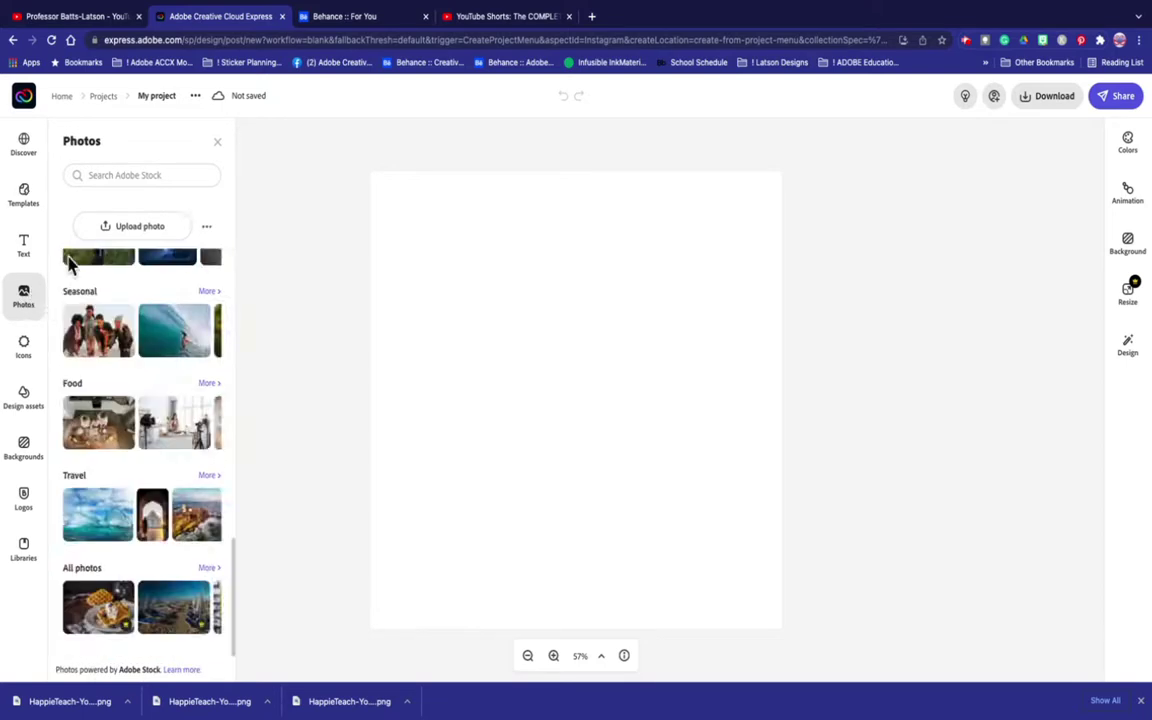
{"action": "left_click", "coordinate": [97, 173]}
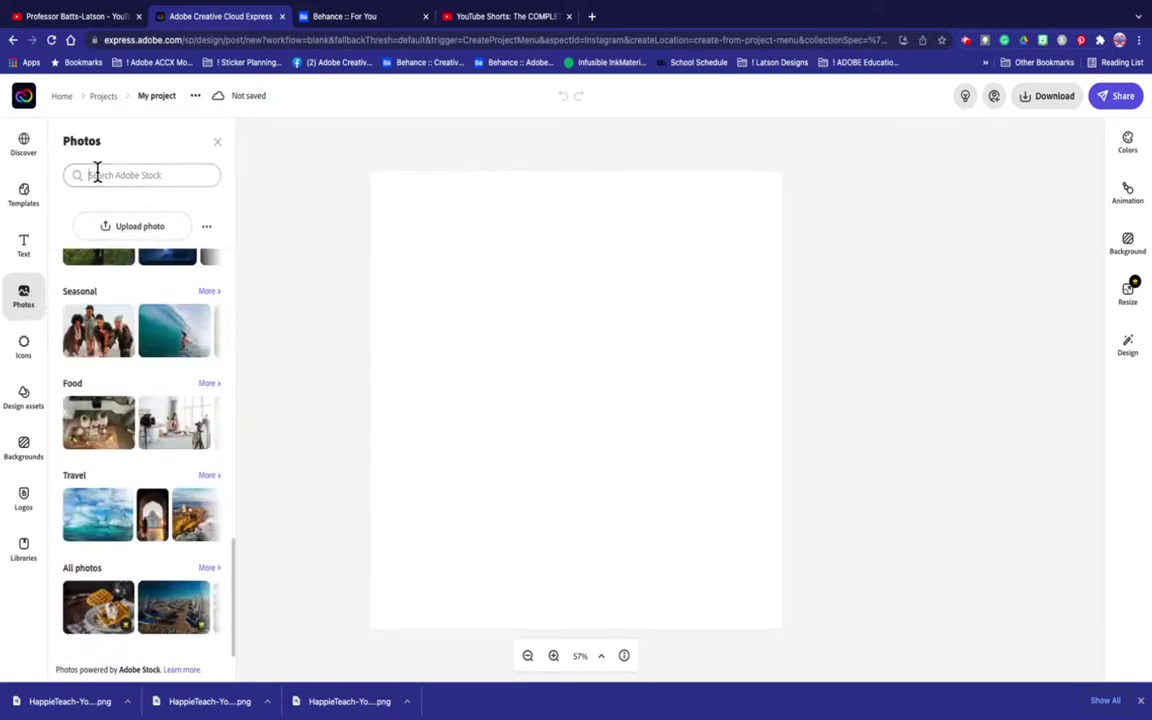
{"action": "type", "text": "TIGER"}
{"action": "key", "text": "Return"}
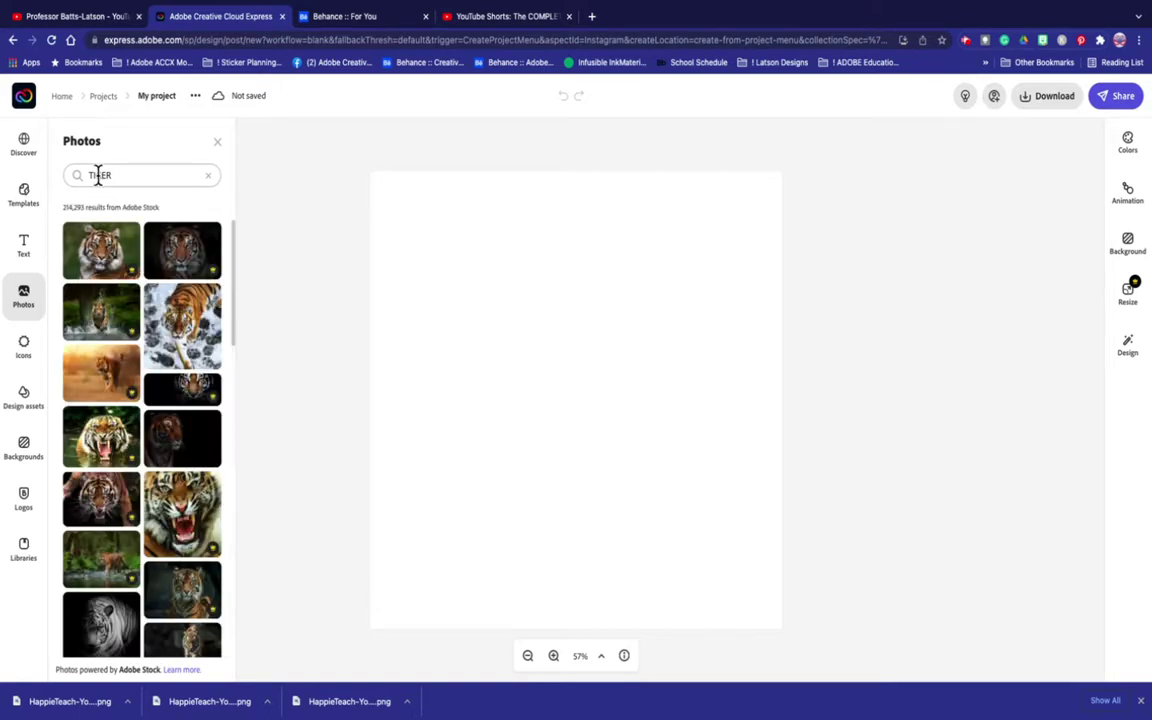
{"action": "scroll", "coordinate": [128, 362], "scroll_direction": "down", "scroll_amount": 3}
{"action": "scroll", "coordinate": [128, 362], "scroll_direction": "down", "scroll_amount": 2}
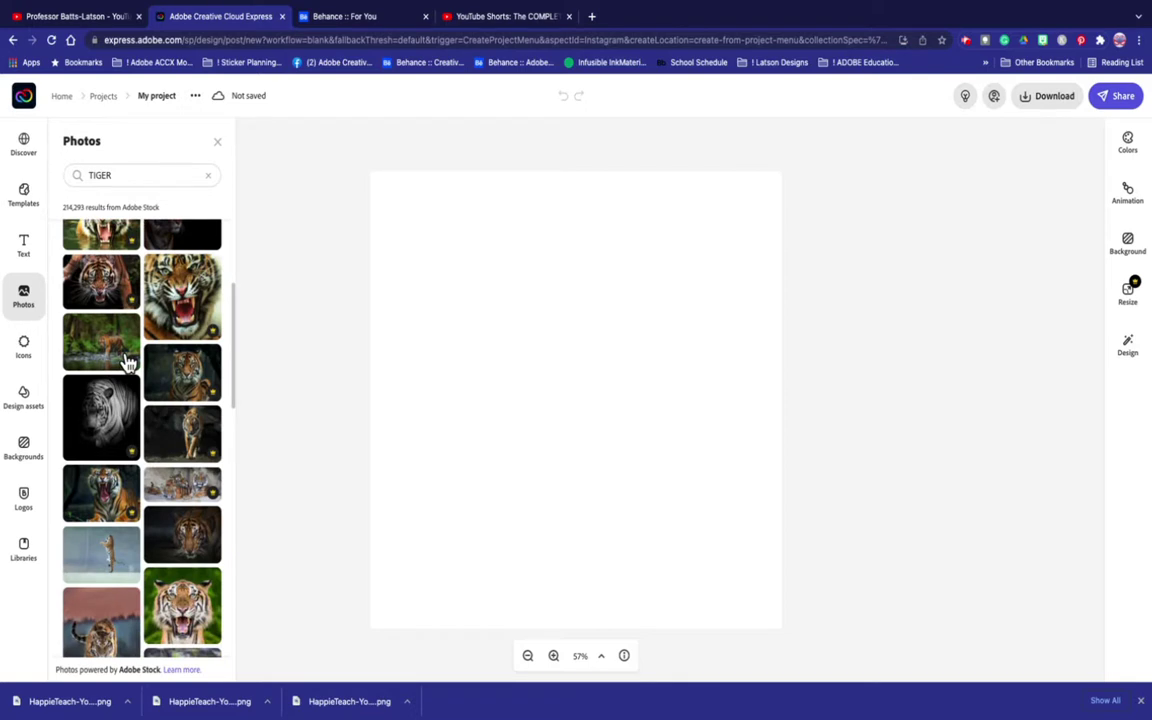
{"action": "scroll", "coordinate": [128, 362], "scroll_direction": "down", "scroll_amount": 10}
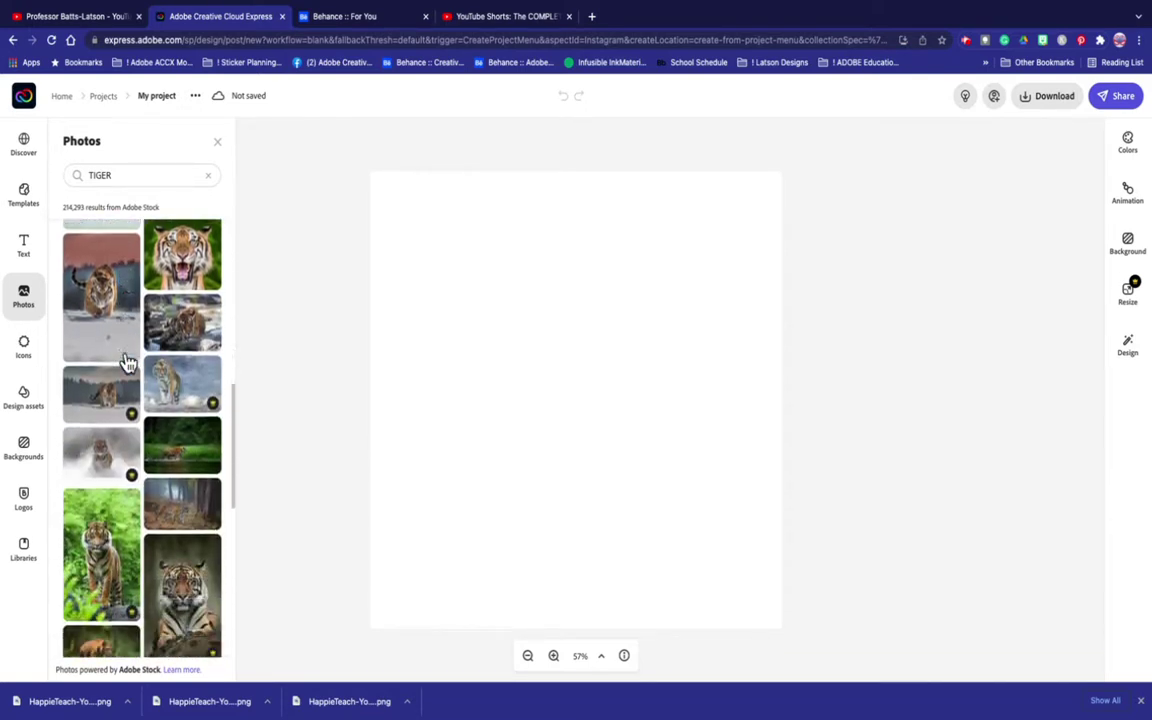
{"action": "scroll", "coordinate": [128, 362], "scroll_direction": "down", "scroll_amount": 10}
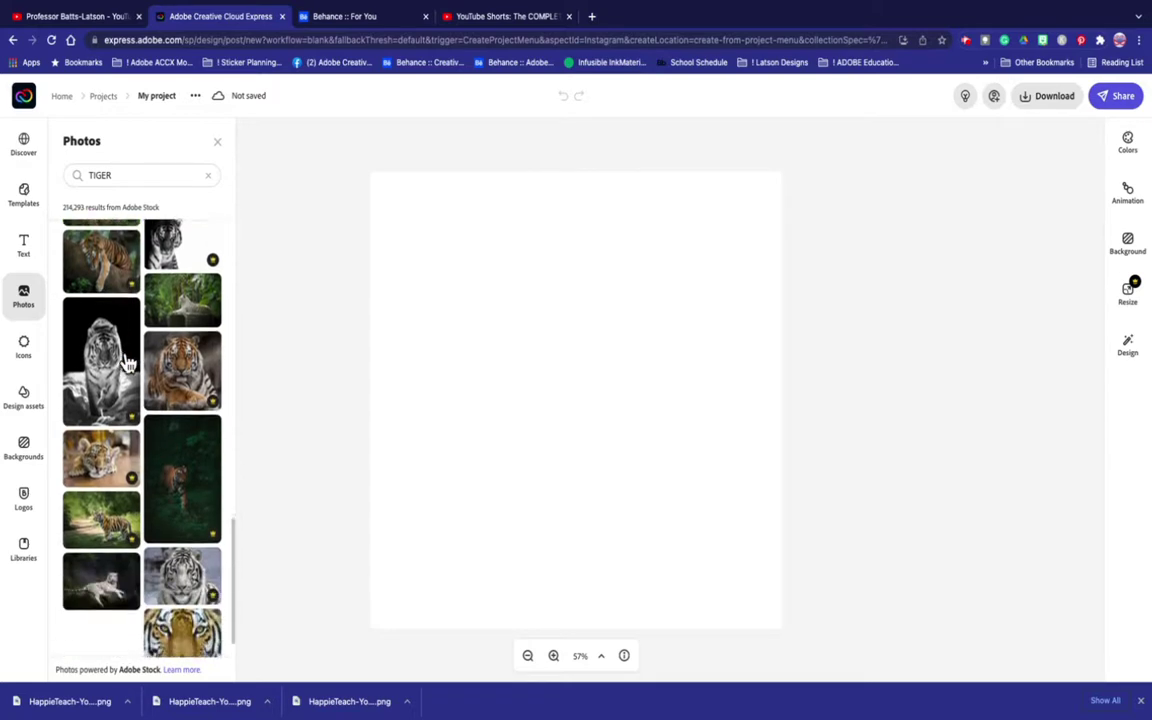
{"action": "scroll", "coordinate": [128, 362], "scroll_direction": "up", "scroll_amount": 20}
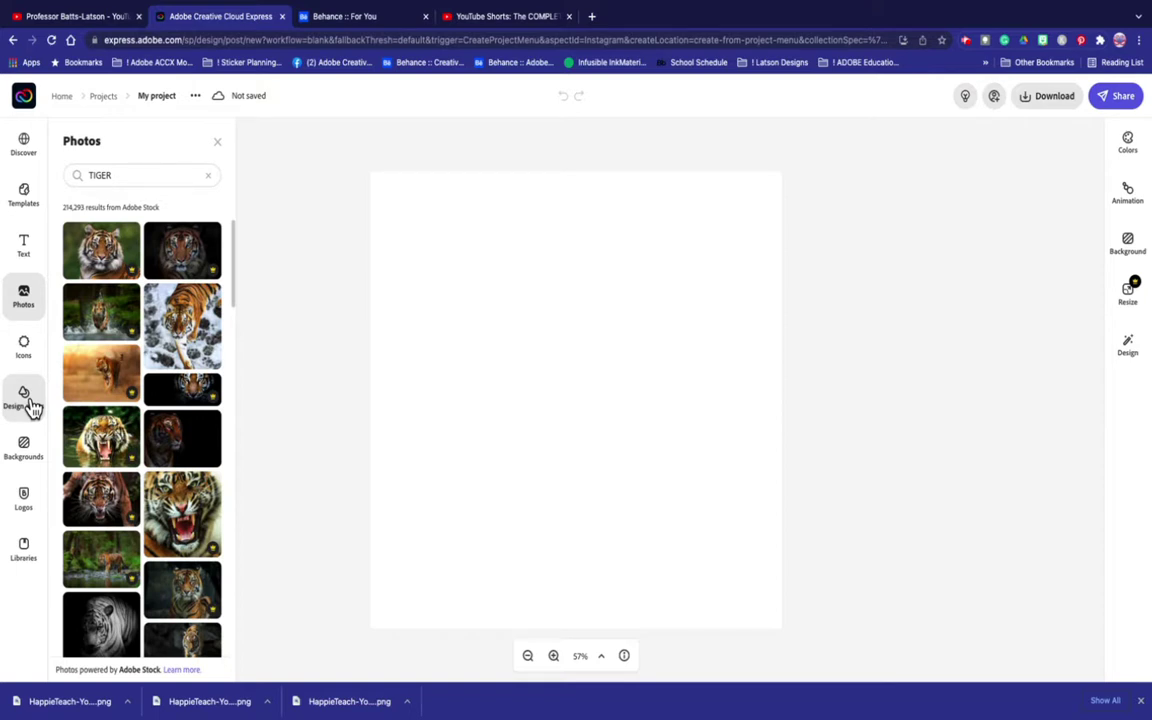
Search the icons for "arrow" and for "tiger", and look through the tiger icons
{"action": "left_click", "coordinate": [31, 355]}
{"action": "type", "text": "arrow"}
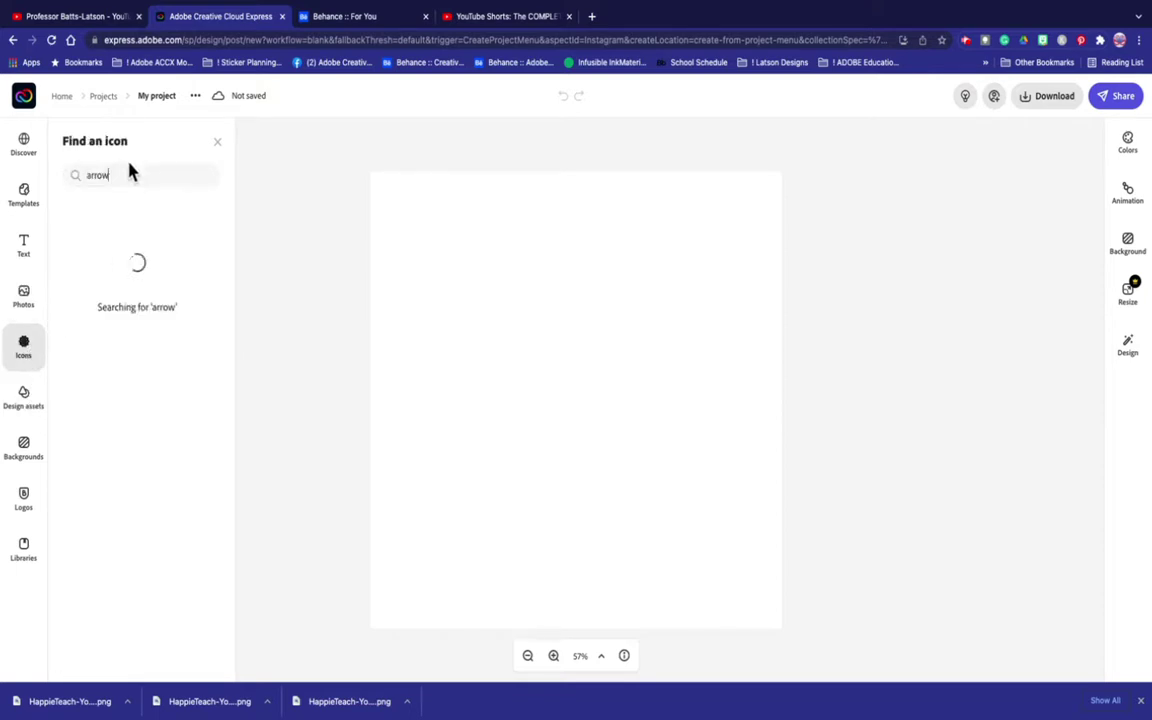
{"action": "left_click_drag", "start_coordinate": [113, 172], "coordinate": [51, 180]}
{"action": "type", "text": "ti"}
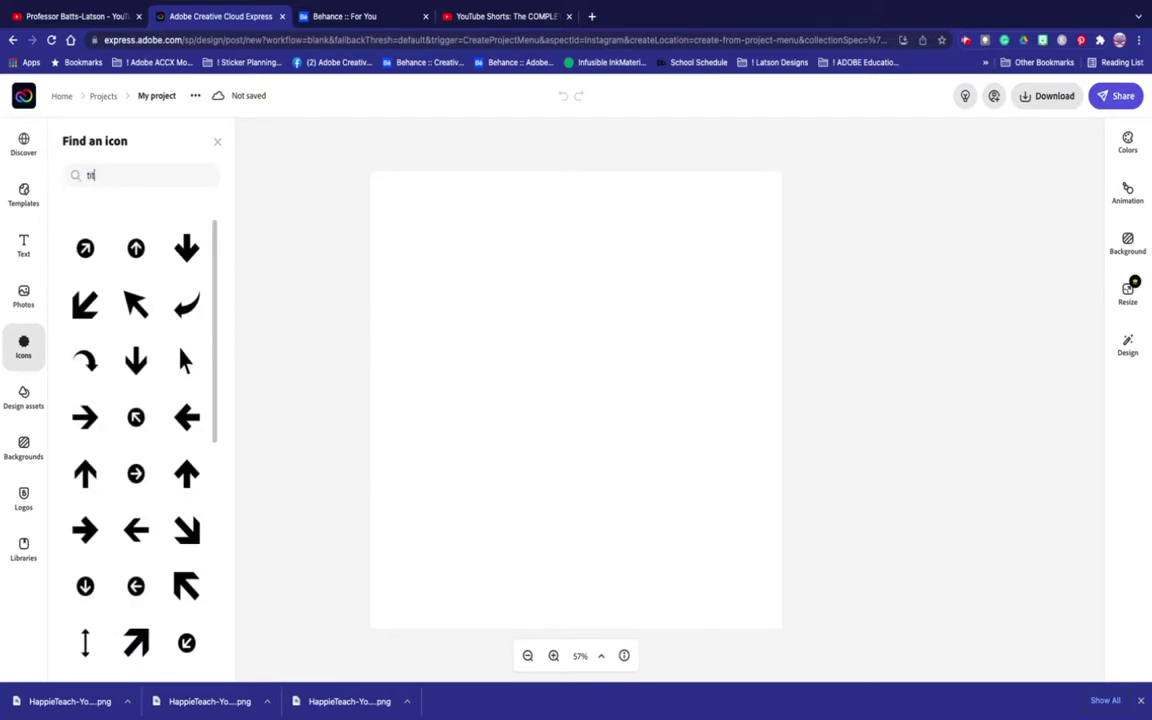
{"action": "type", "text": "ger"}
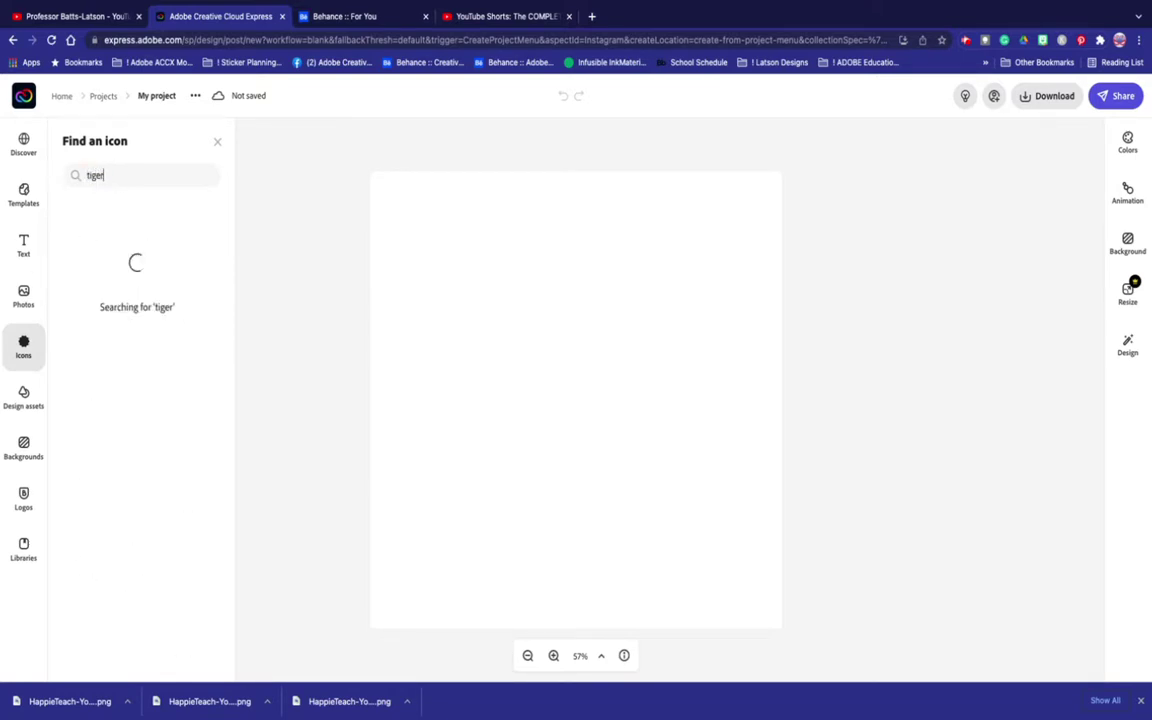
{"action": "scroll", "coordinate": [117, 424], "scroll_direction": "down", "scroll_amount": 10}
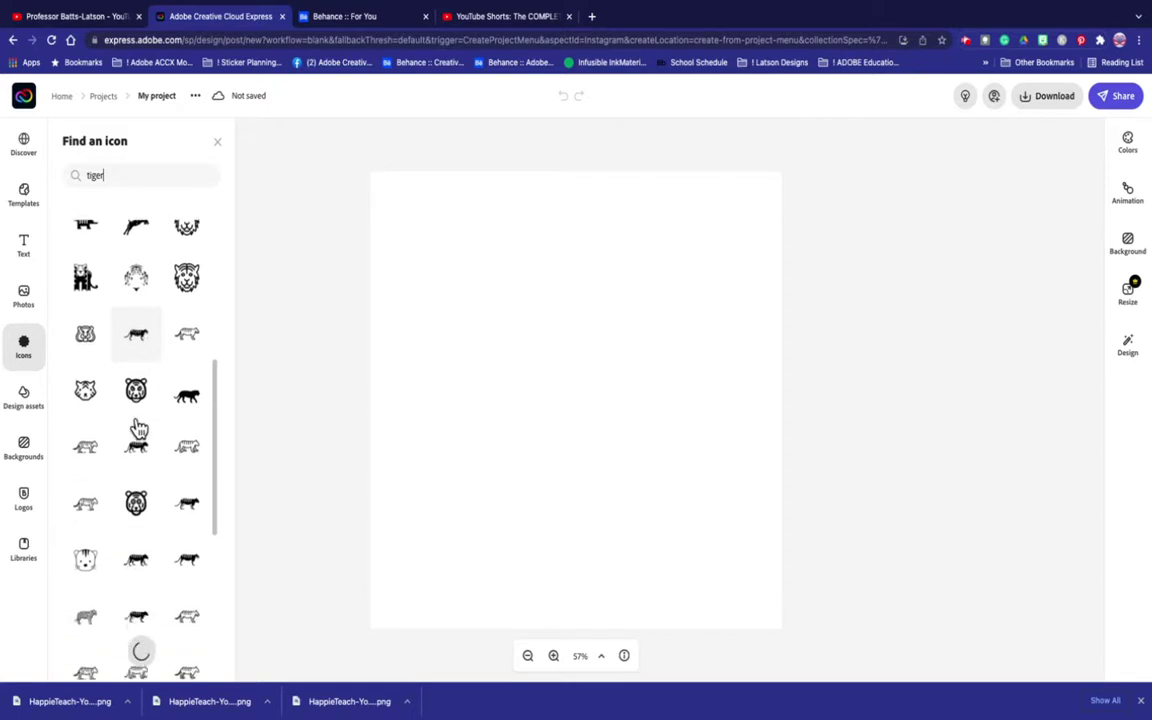
{"action": "scroll", "coordinate": [138, 427], "scroll_direction": "down", "scroll_amount": 10}
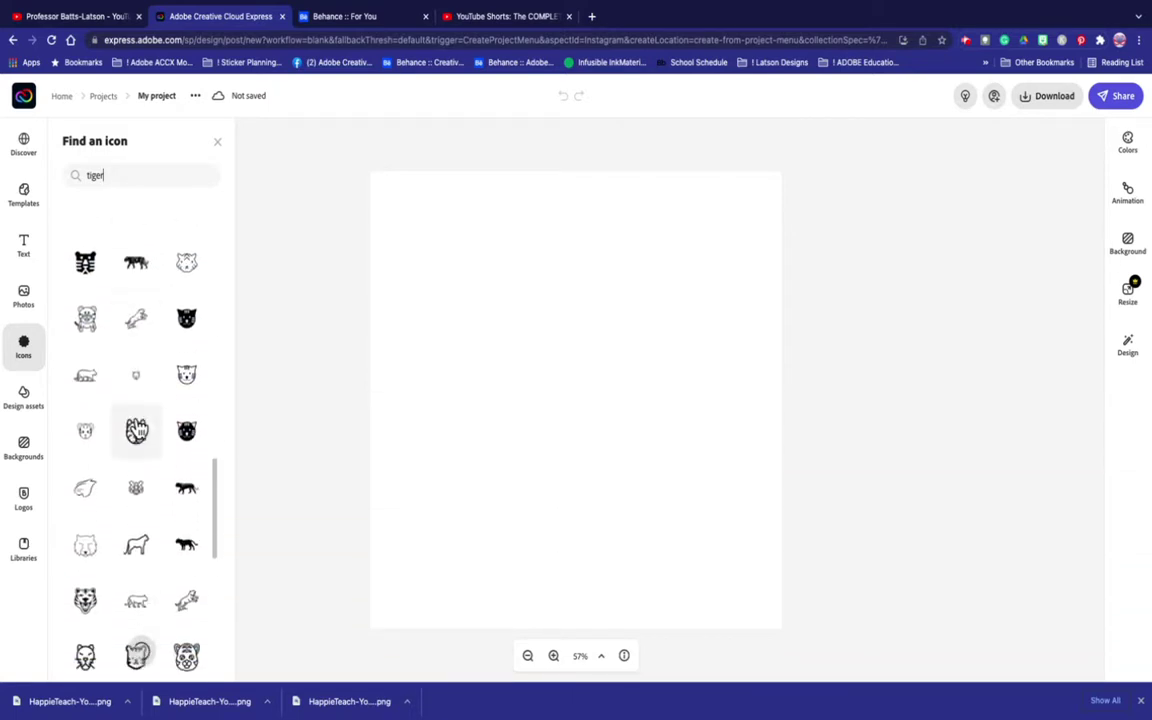
{"action": "scroll", "coordinate": [138, 427], "scroll_direction": "down", "scroll_amount": 5}
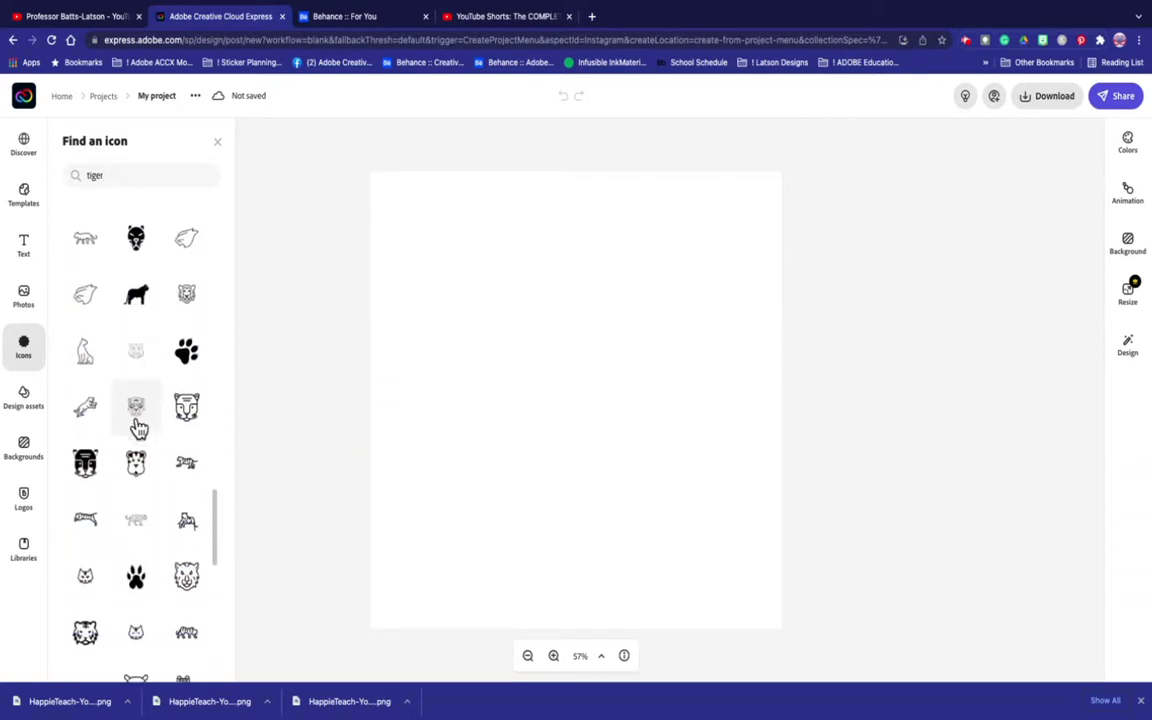
{"action": "scroll", "coordinate": [138, 430], "scroll_direction": "down", "scroll_amount": 3}
{"action": "scroll", "coordinate": [138, 430], "scroll_direction": "up", "scroll_amount": 20}
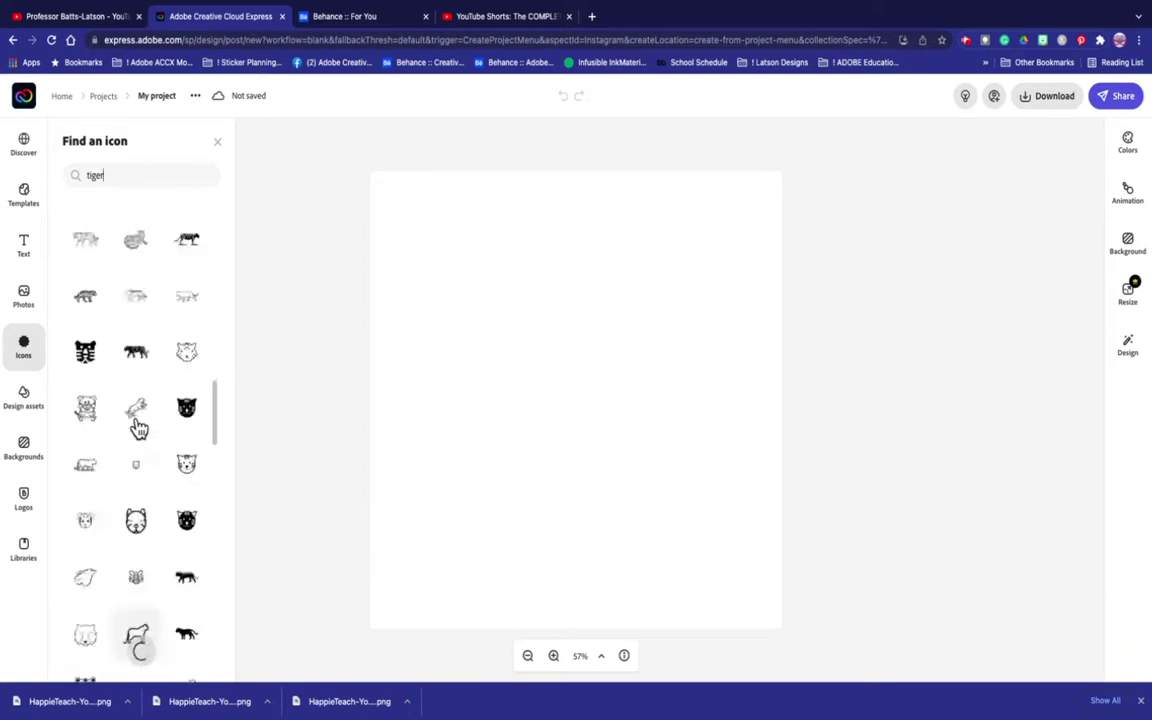
Search the design assets for "tiger" and add the orange seated tiger illustration that looks to the right
{"action": "left_click", "coordinate": [28, 398]}
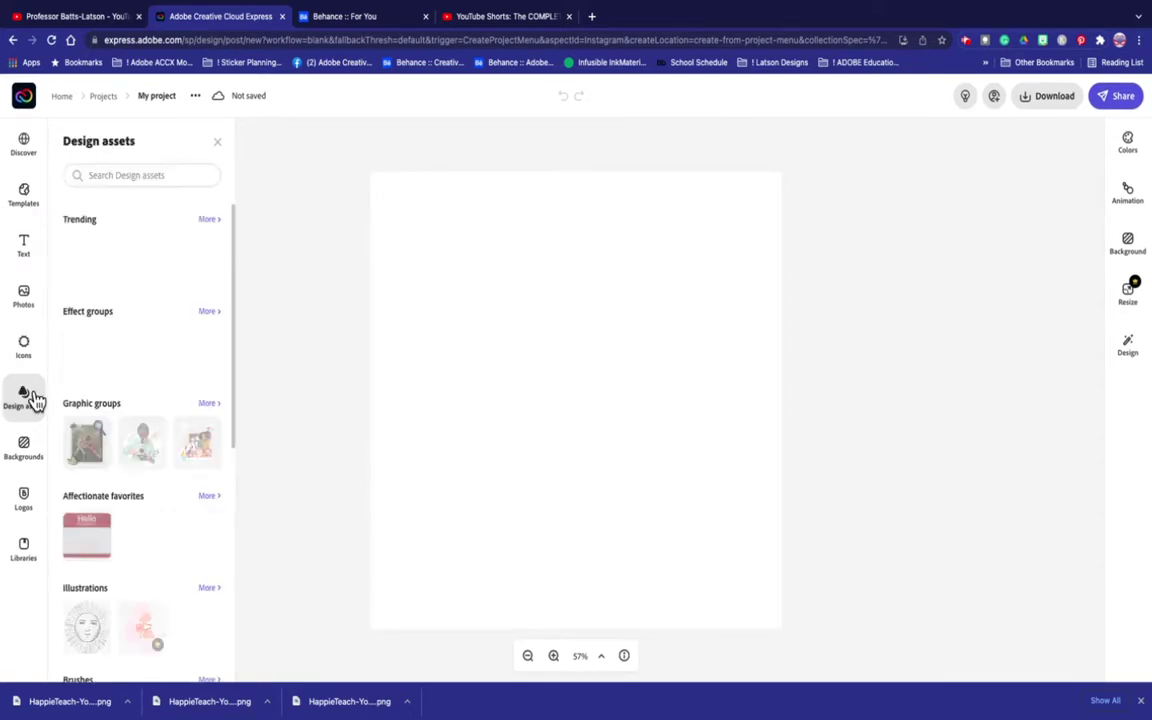
{"action": "left_click", "coordinate": [108, 175]}
{"action": "type", "text": "ti"}
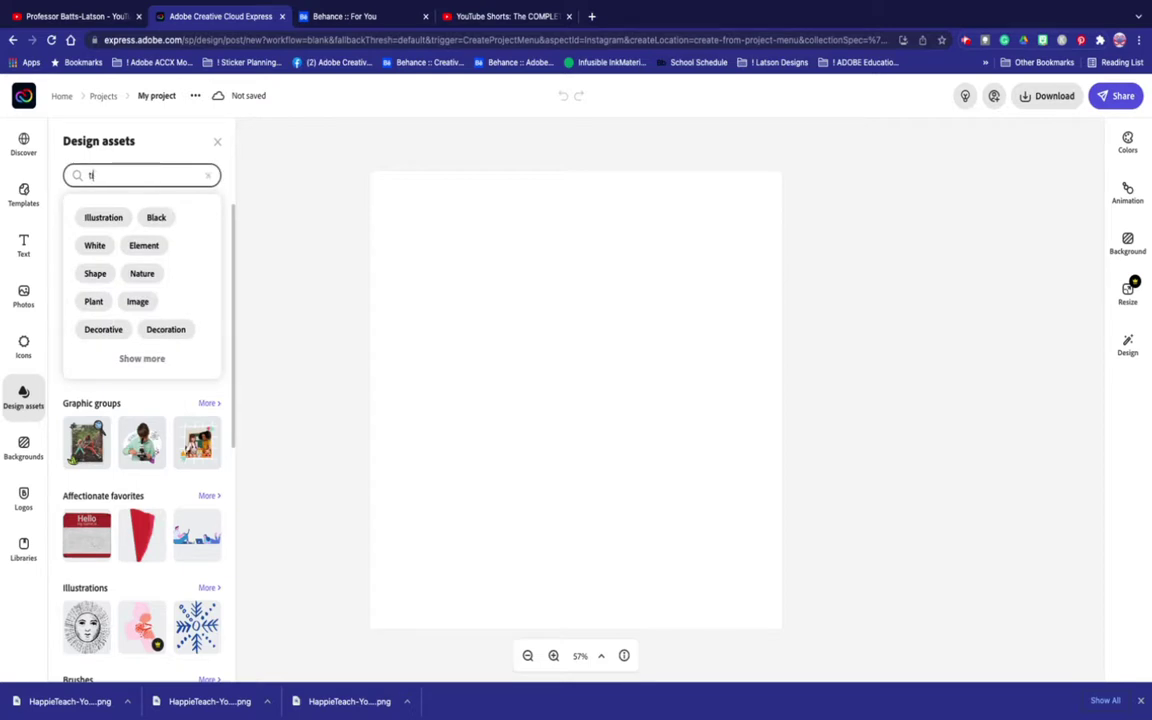
{"action": "type", "text": "ger"}
{"action": "key", "text": "Return"}
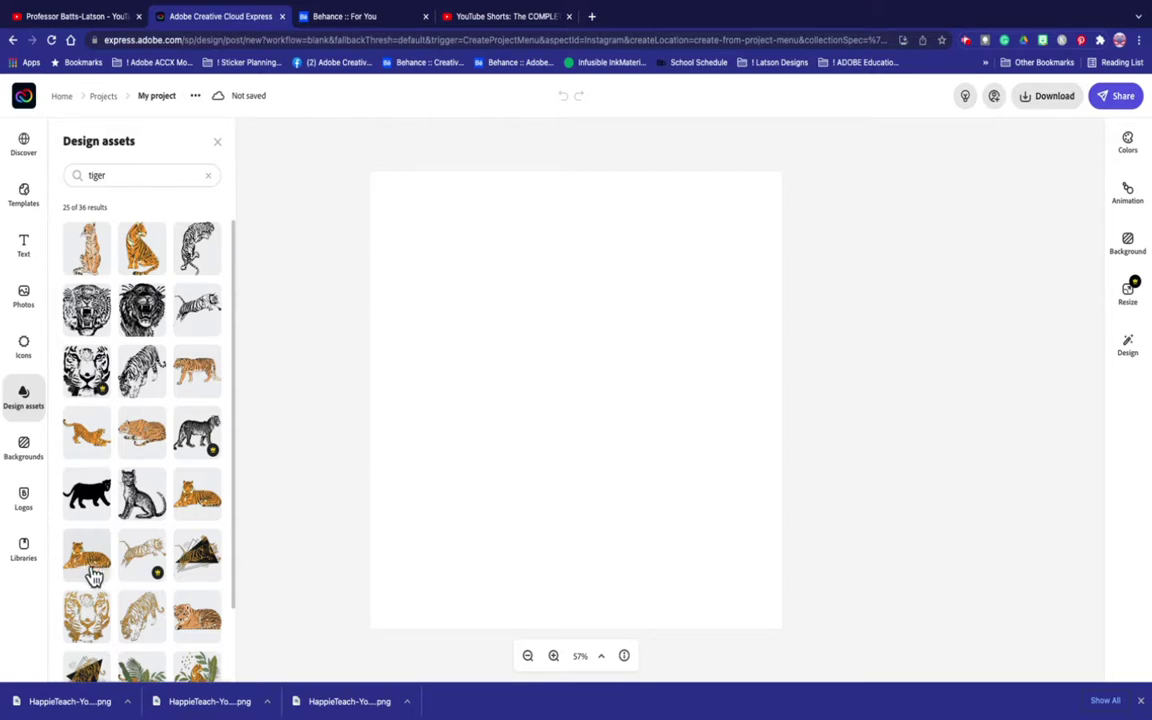
{"action": "left_click", "coordinate": [140, 250]}
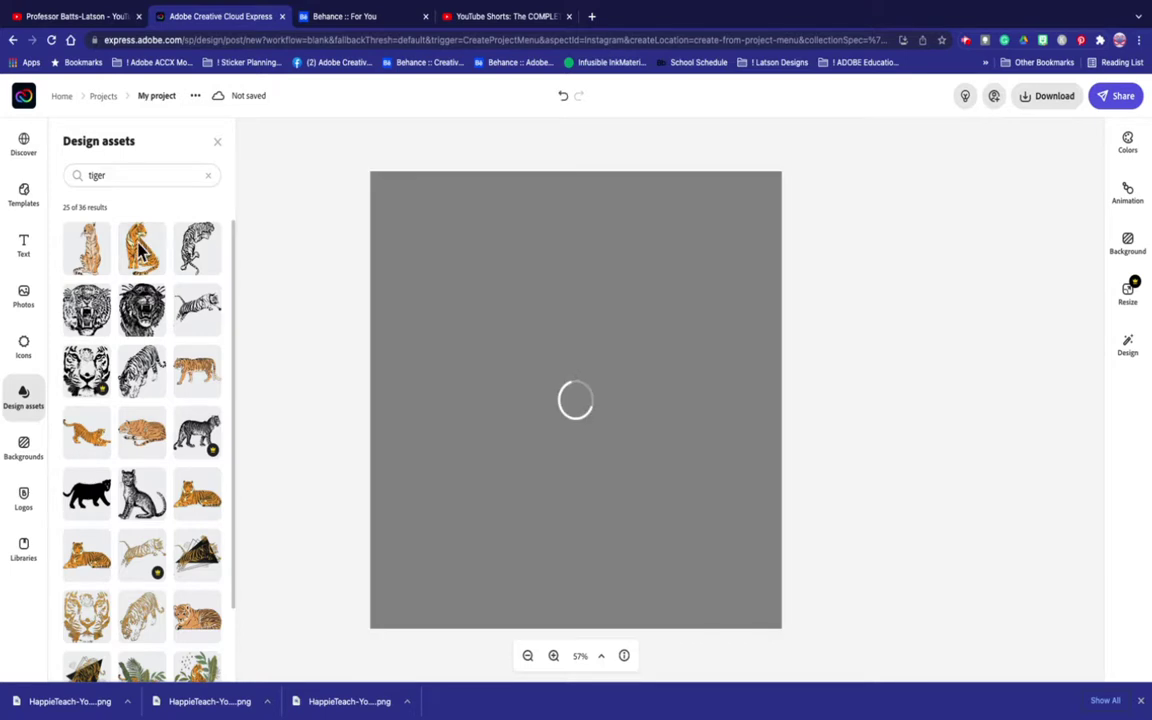
Move the tiger illustration into the lower-left area of the canvas and close the design assets
{"action": "left_click_drag", "start_coordinate": [515, 380], "coordinate": [487, 396]}
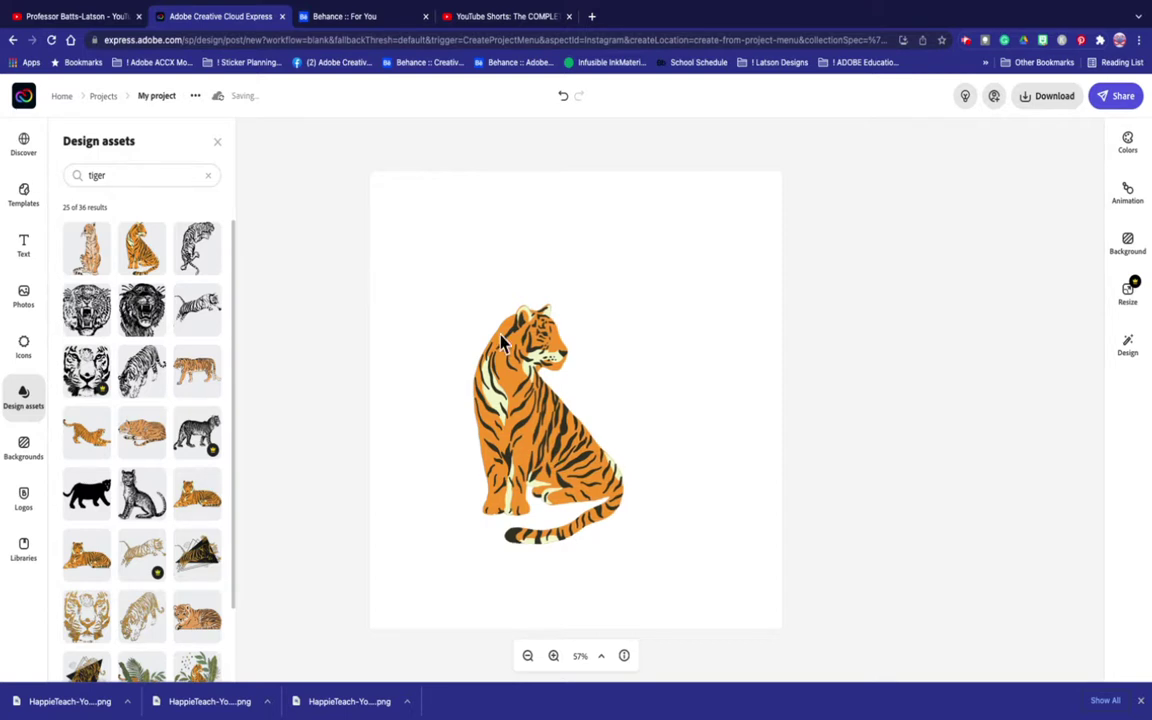
{"action": "left_click_drag", "start_coordinate": [481, 398], "coordinate": [456, 430]}
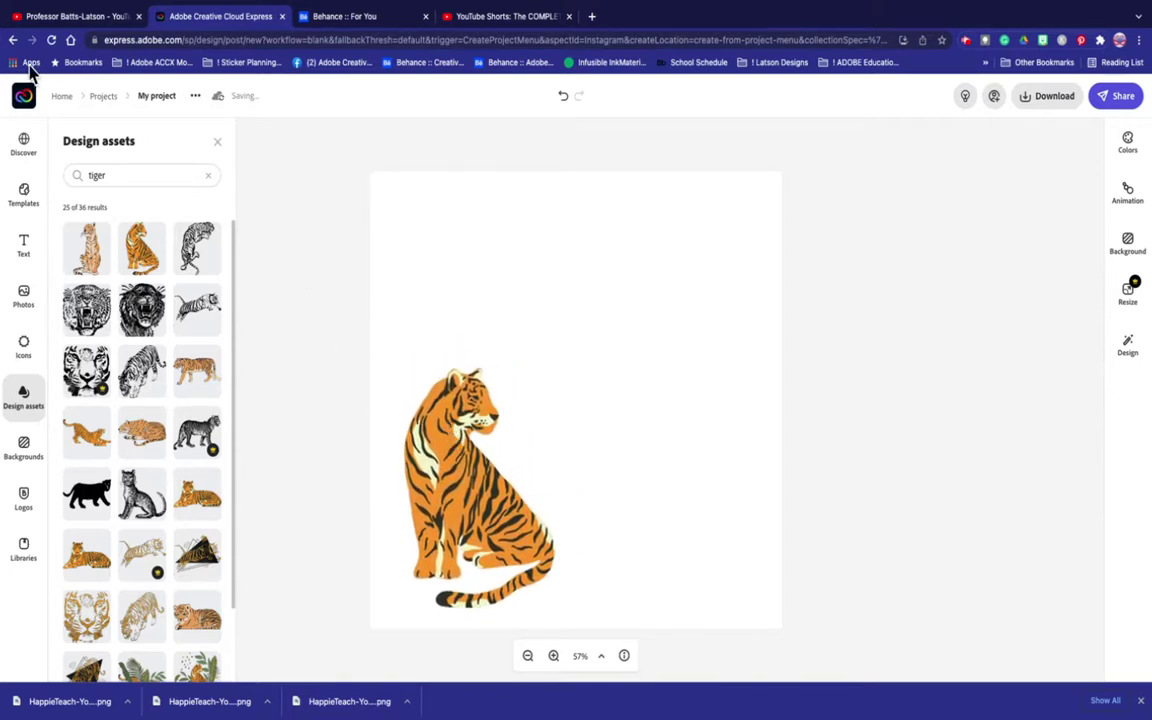
{"action": "left_click", "coordinate": [217, 143]}
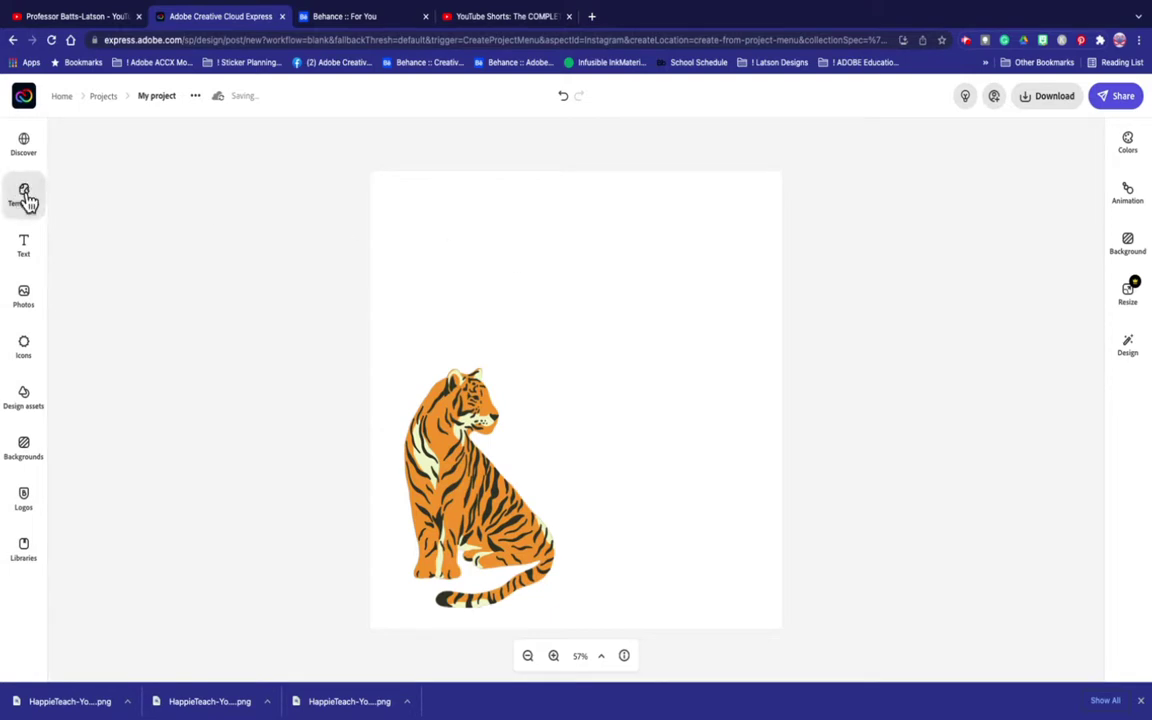
Add a text element reading "Cincinnati" on the first line and "Football" on the second
{"action": "left_click", "coordinate": [24, 248]}
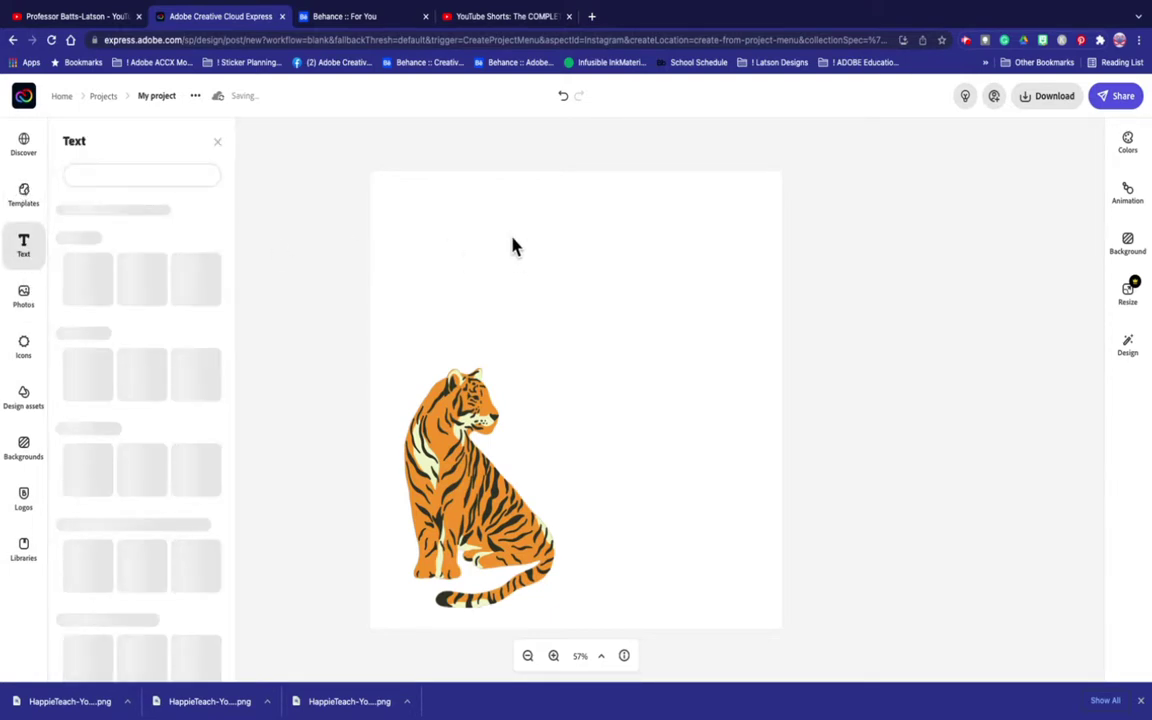
{"action": "left_click", "coordinate": [134, 229]}
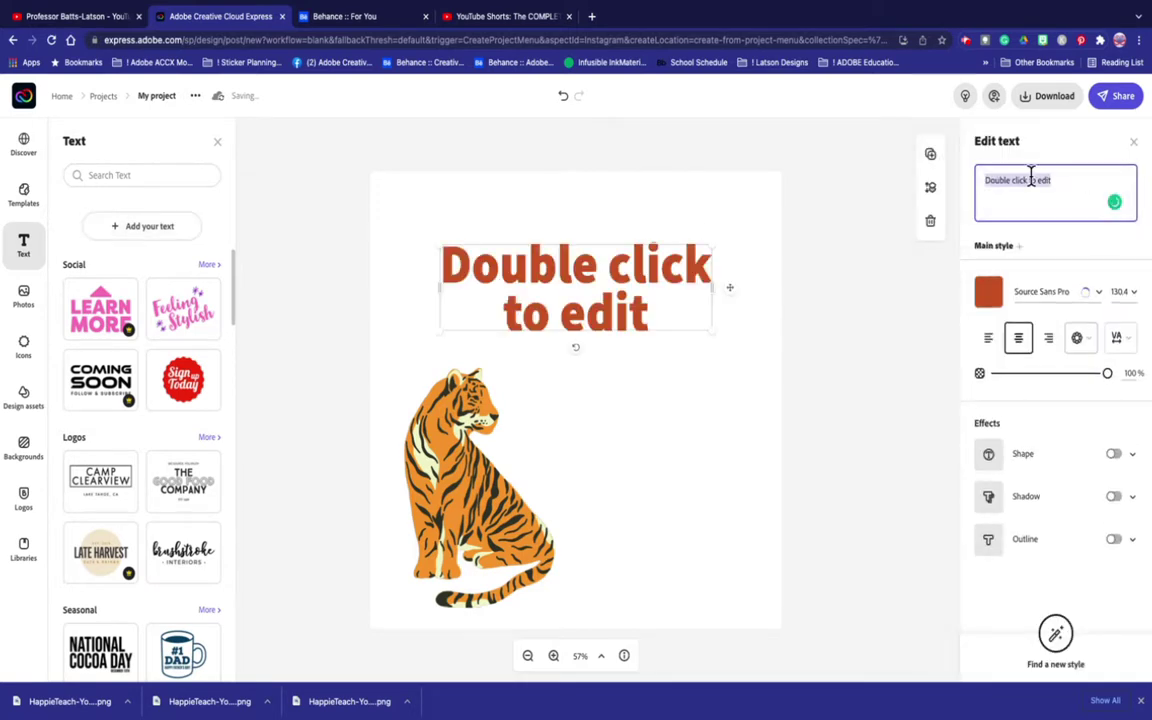
{"action": "type", "text": "Ci"}
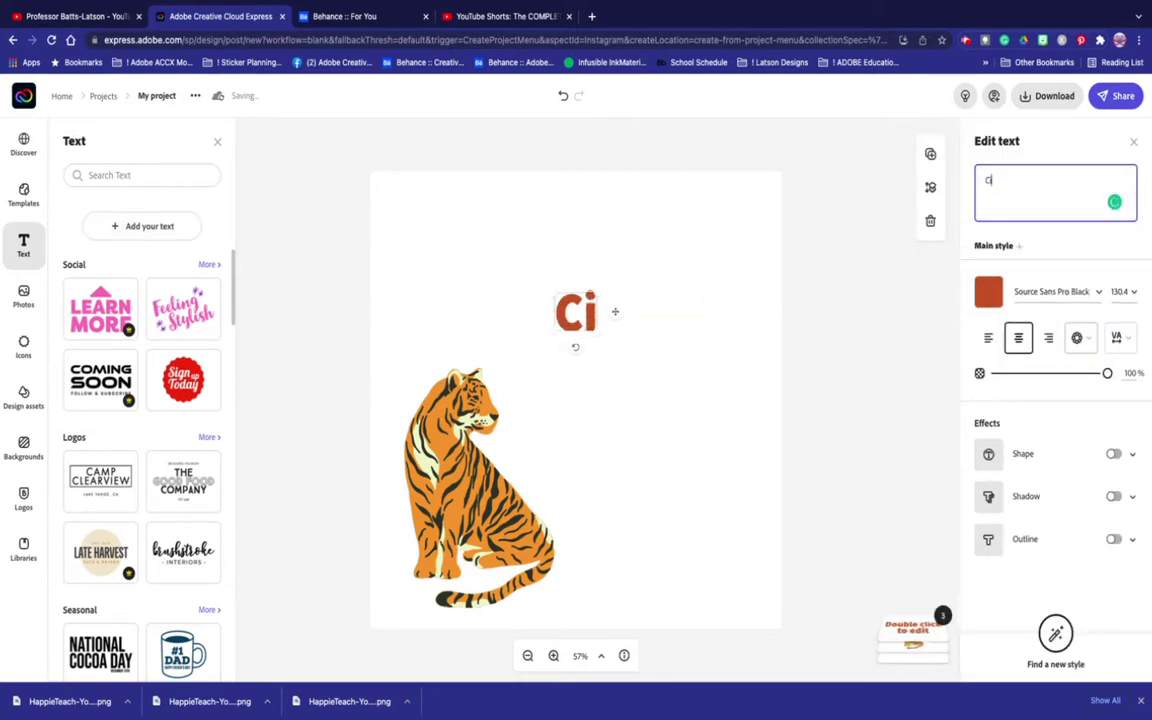
{"action": "type", "text": "ncinnati"}
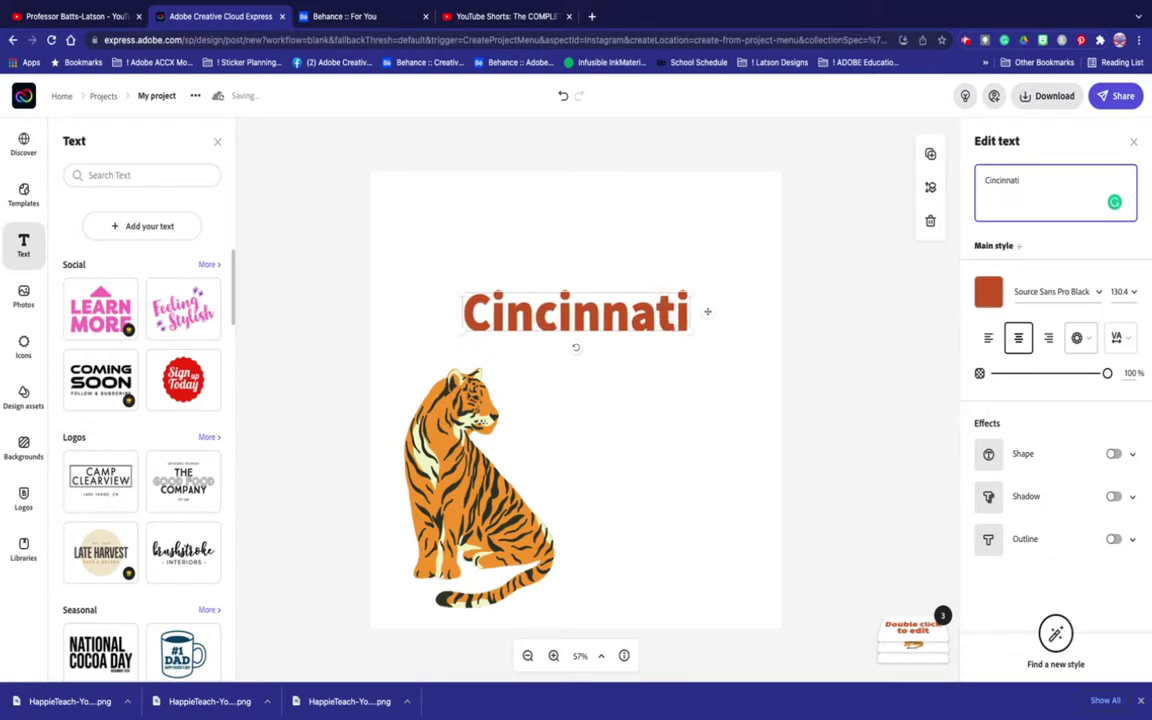
{"action": "key", "text": "Return"}
{"action": "type", "text": "Fi=o"}
{"action": "key", "text": "BackSpace"}
{"action": "key", "text": "BackSpace"}
{"action": "key", "text": "BackSpace"}
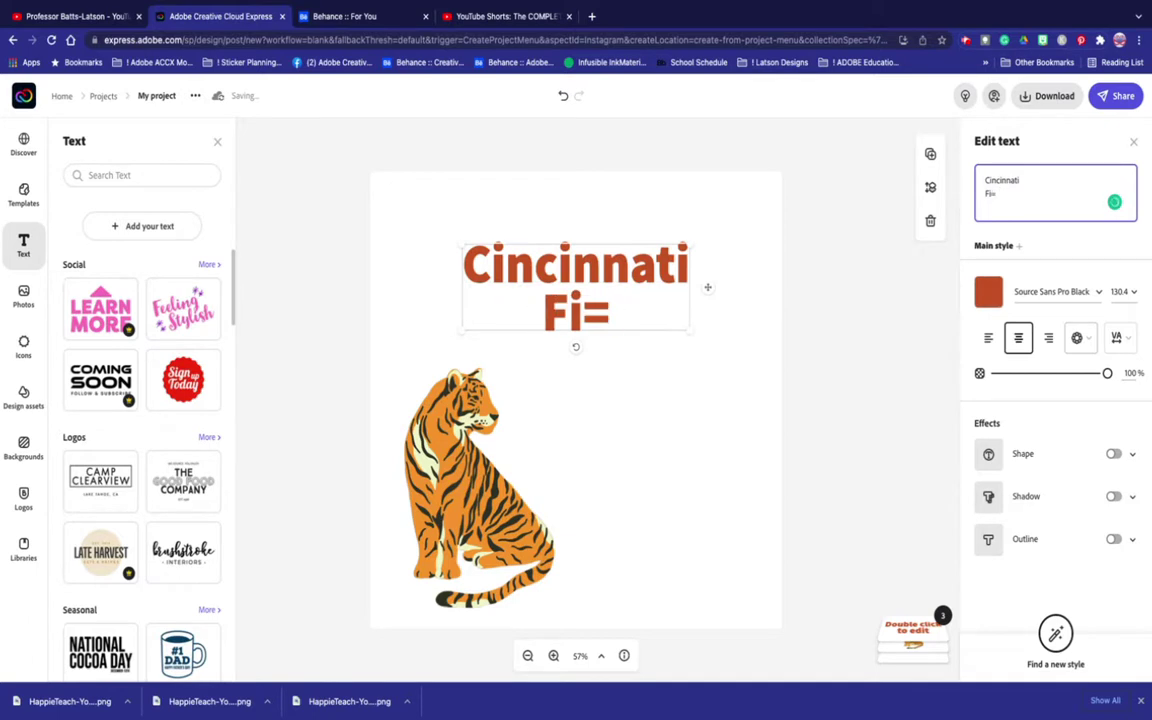
{"action": "type", "text": "oot"}
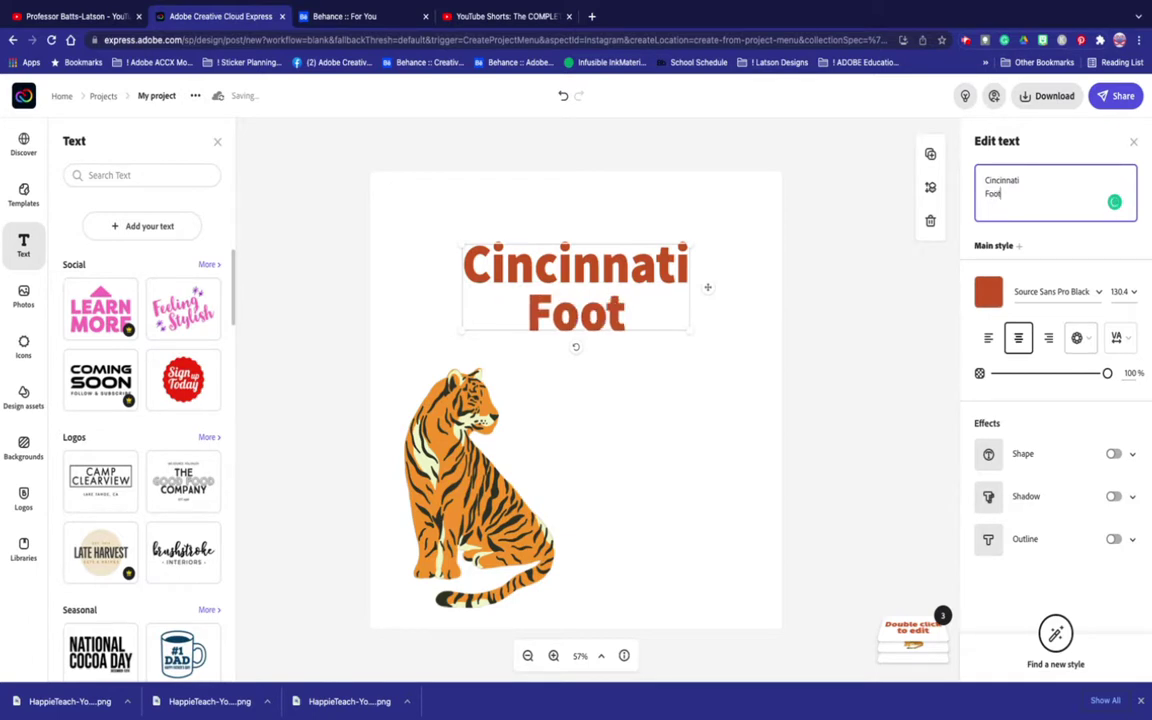
{"action": "type", "text": "ball"}
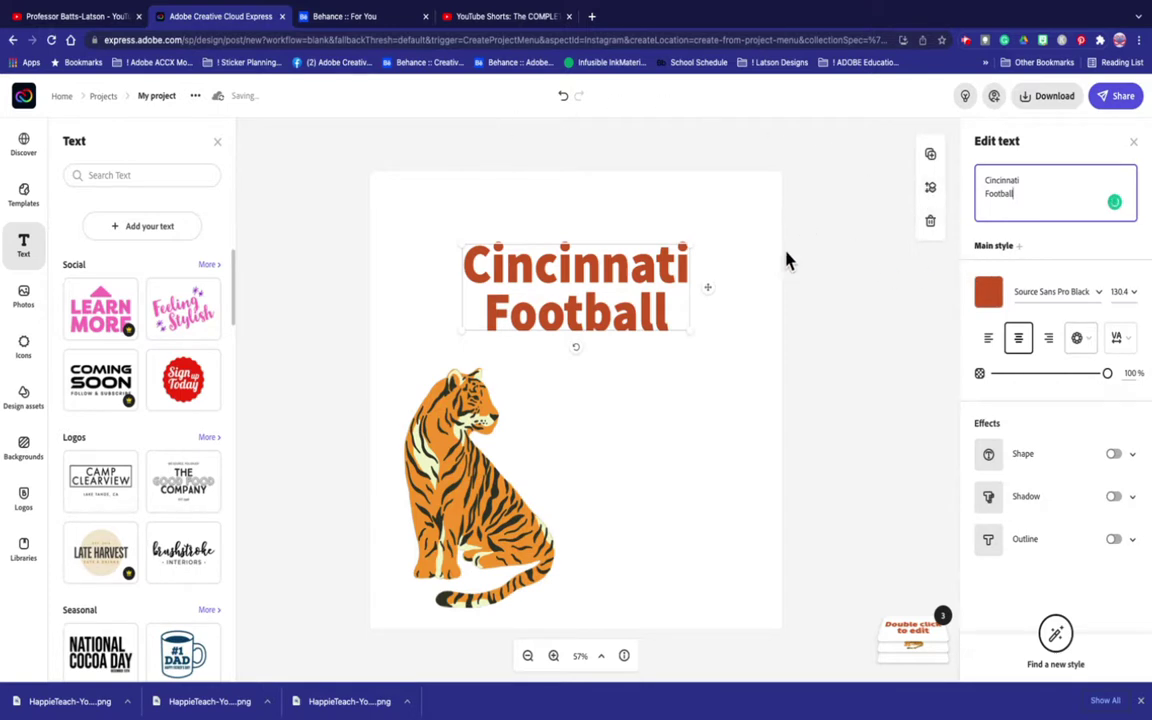
Move the "Cincinnati Football" text up and to the left, above the tiger on the canvas
{"action": "left_click", "coordinate": [720, 244]}
{"action": "mouse_move", "coordinate": [581, 295]}
{"action": "left_mouse_down"}
{"action": "mouse_move", "coordinate": [503, 262]}
{"action": "mouse_move", "coordinate": [567, 259]}
{"action": "mouse_move", "coordinate": [584, 293]}
{"action": "left_mouse_up"}
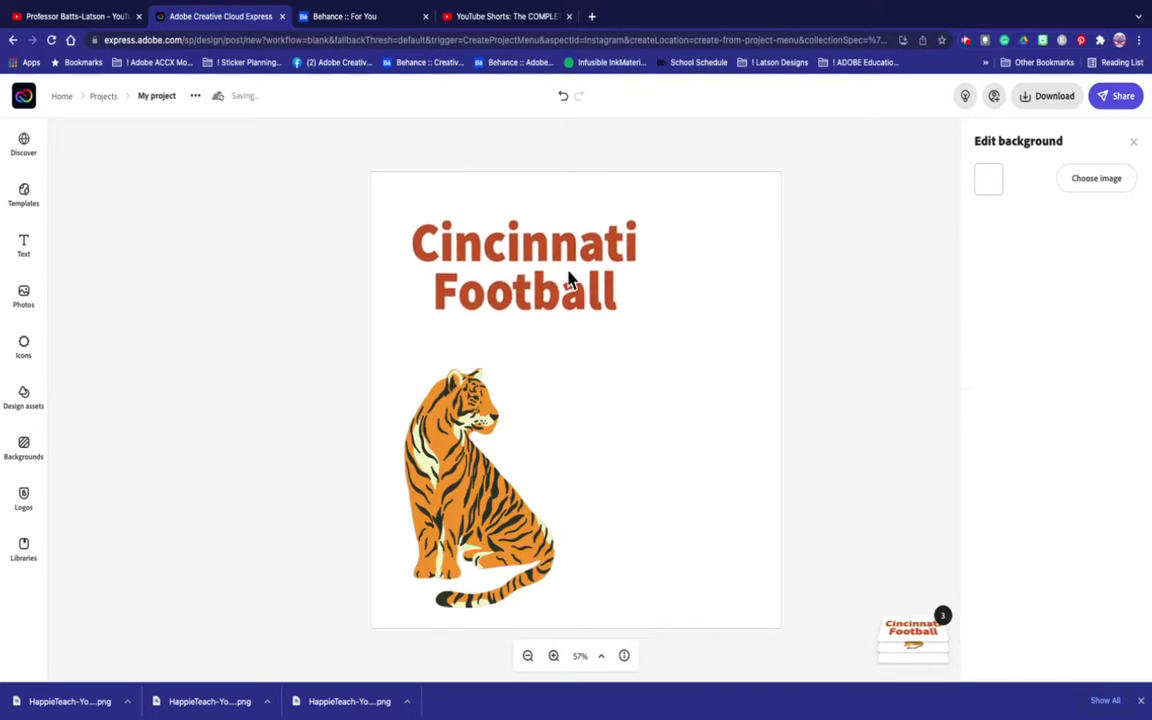
Set the font of the "Cincinnati Football" text to Ultra Regular
{"action": "left_click", "coordinate": [567, 275]}
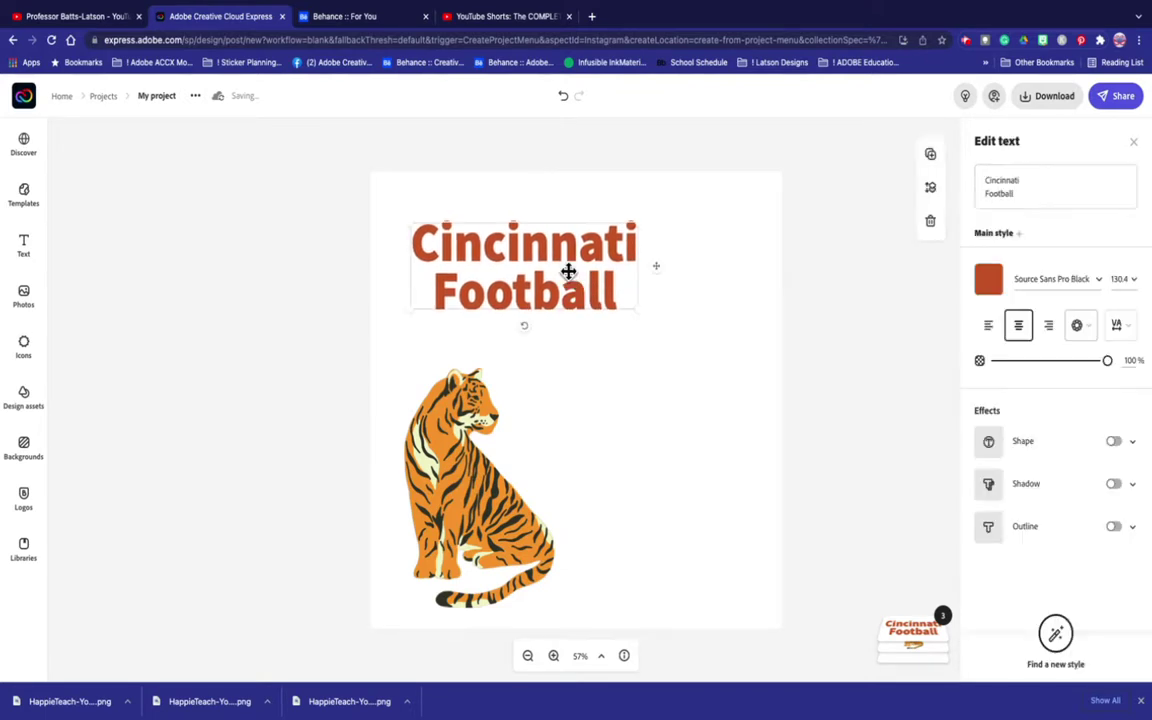
{"action": "left_click", "coordinate": [1103, 288]}
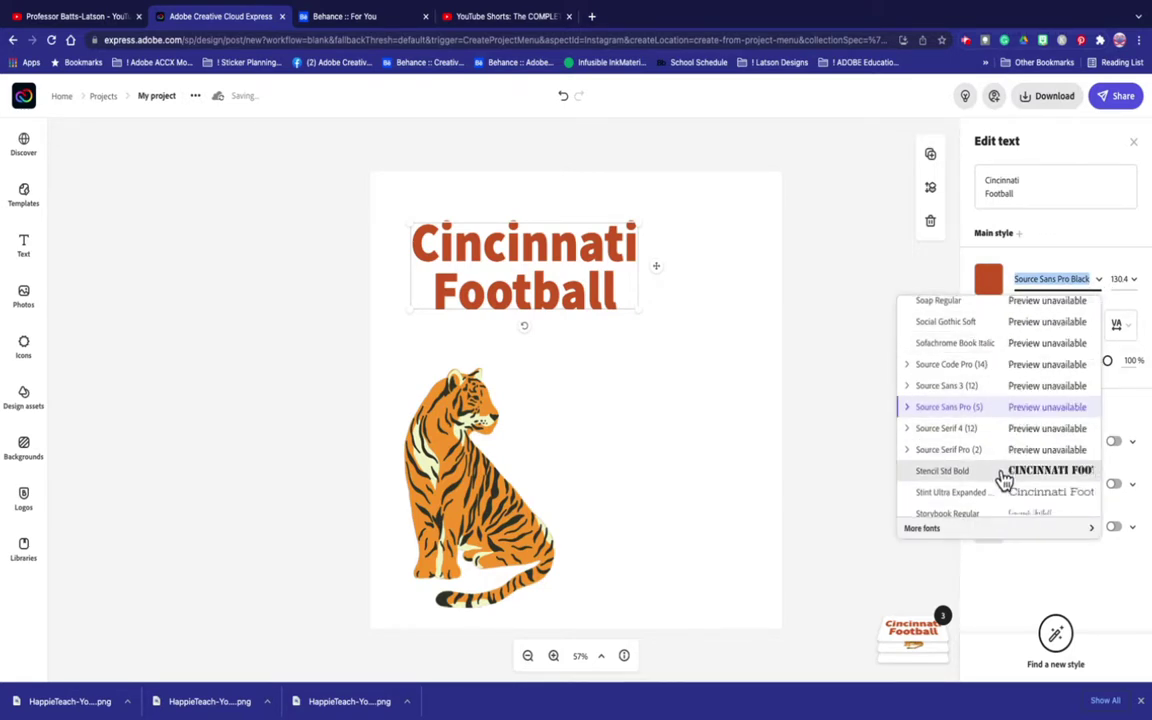
{"action": "scroll", "coordinate": [1003, 432], "scroll_direction": "down", "scroll_amount": 1}
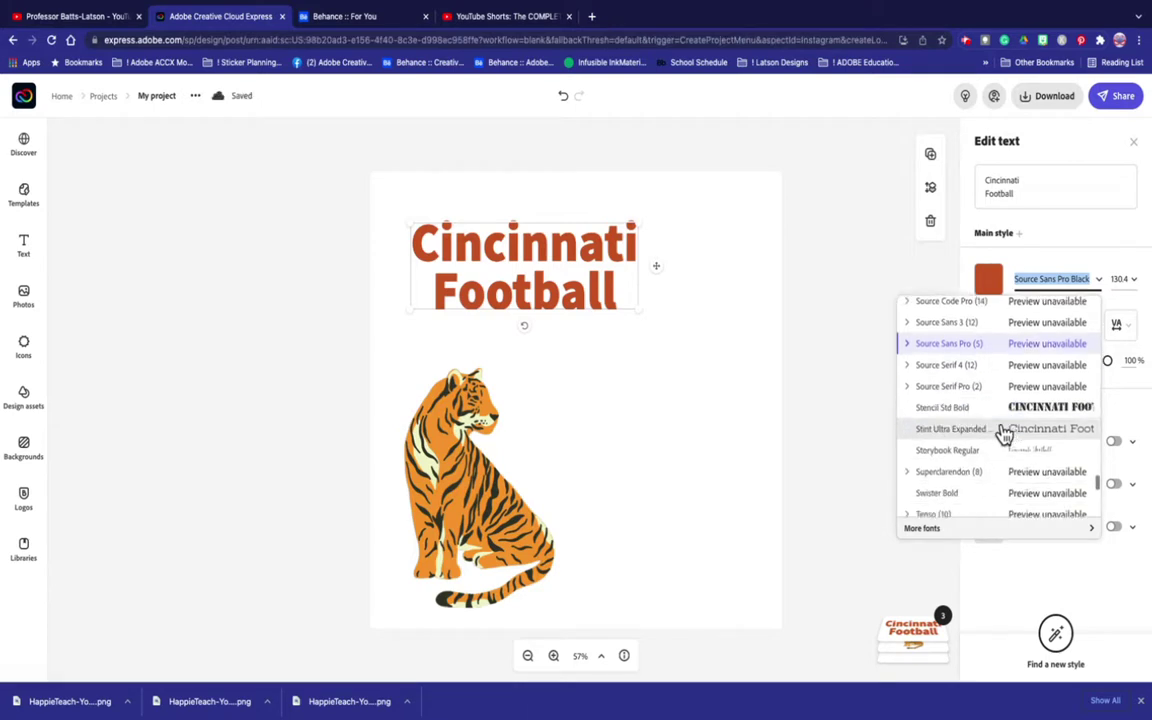
{"action": "scroll", "coordinate": [1003, 432], "scroll_direction": "down", "scroll_amount": 8}
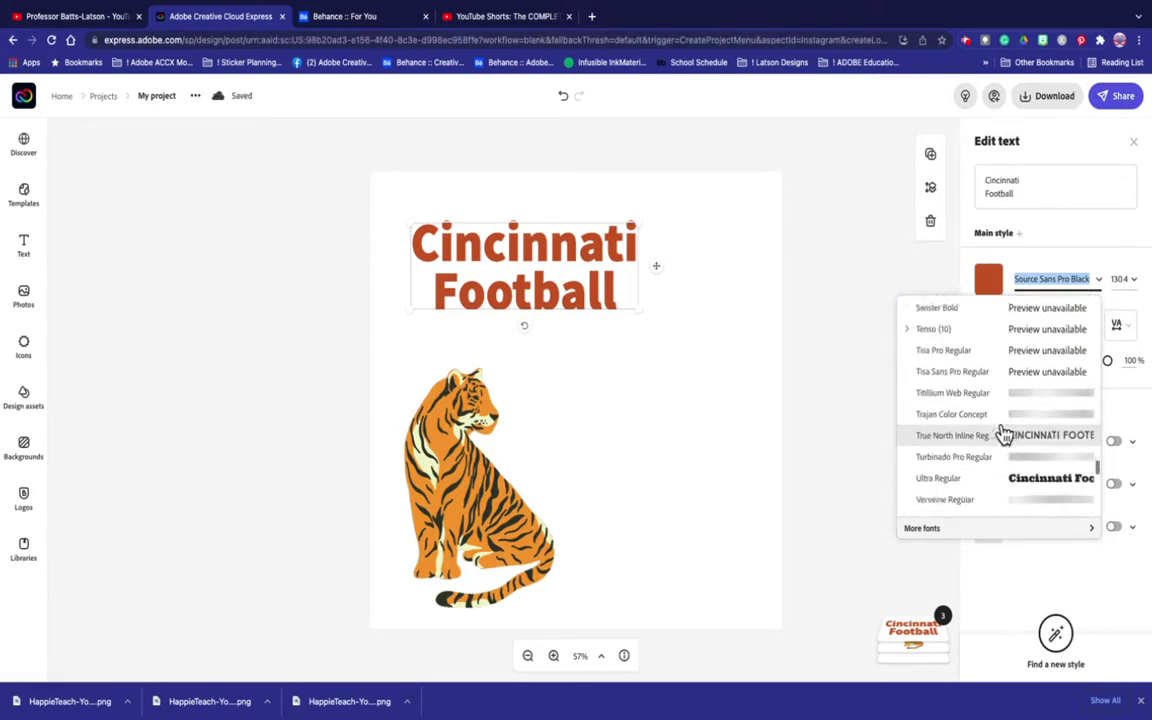
{"action": "scroll", "coordinate": [1003, 432], "scroll_direction": "down", "scroll_amount": 1}
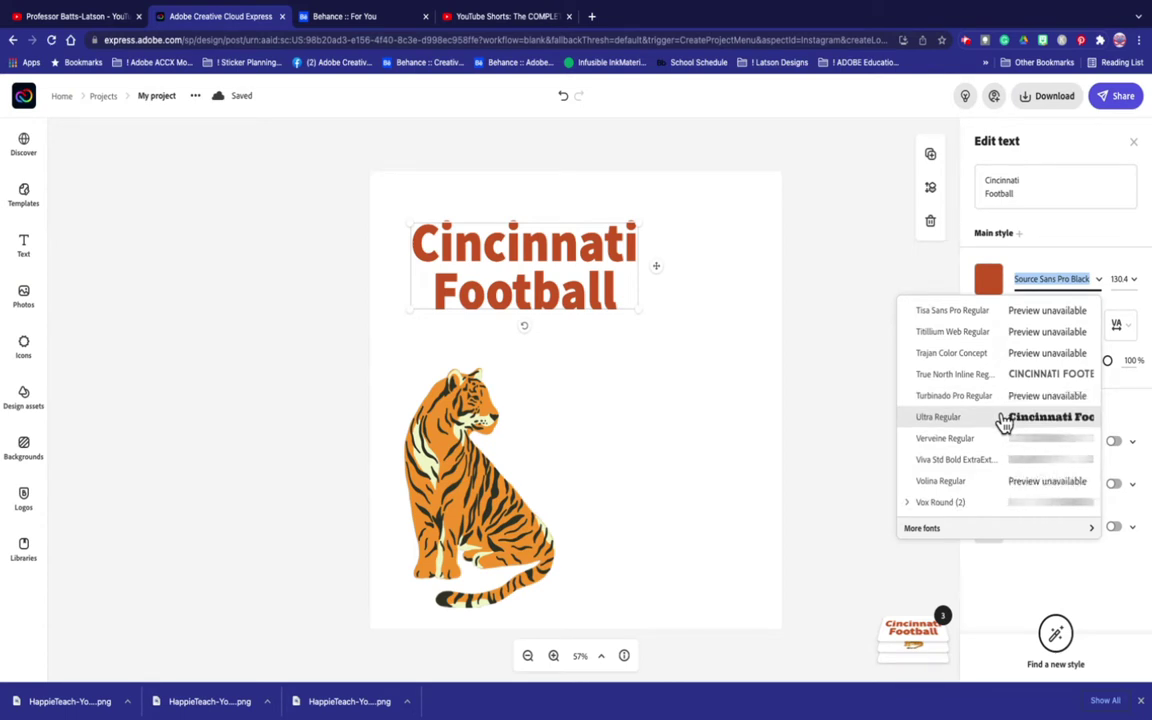
{"action": "left_click", "coordinate": [1002, 420]}
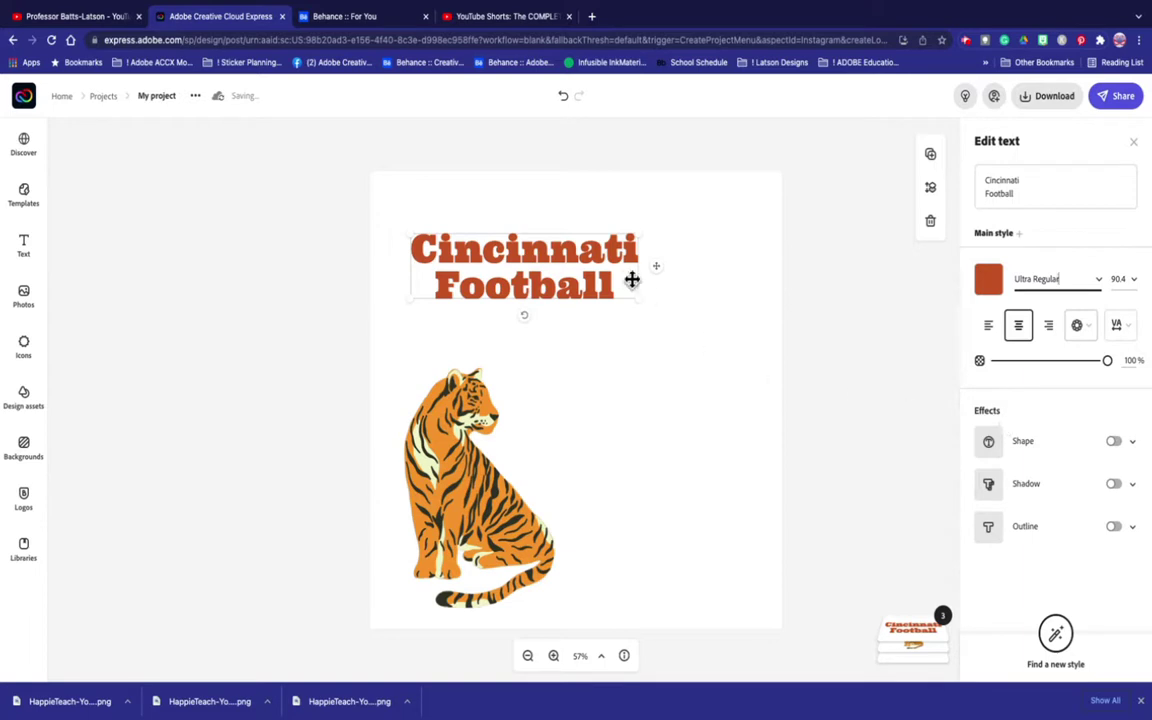
Enlarge the "Cincinnati Football" text to about size 136.4 and left-align it across the upper part of the canvas
{"action": "left_click_drag", "start_coordinate": [638, 301], "coordinate": [750, 377]}
{"action": "left_click_drag", "start_coordinate": [581, 310], "coordinate": [553, 298]}
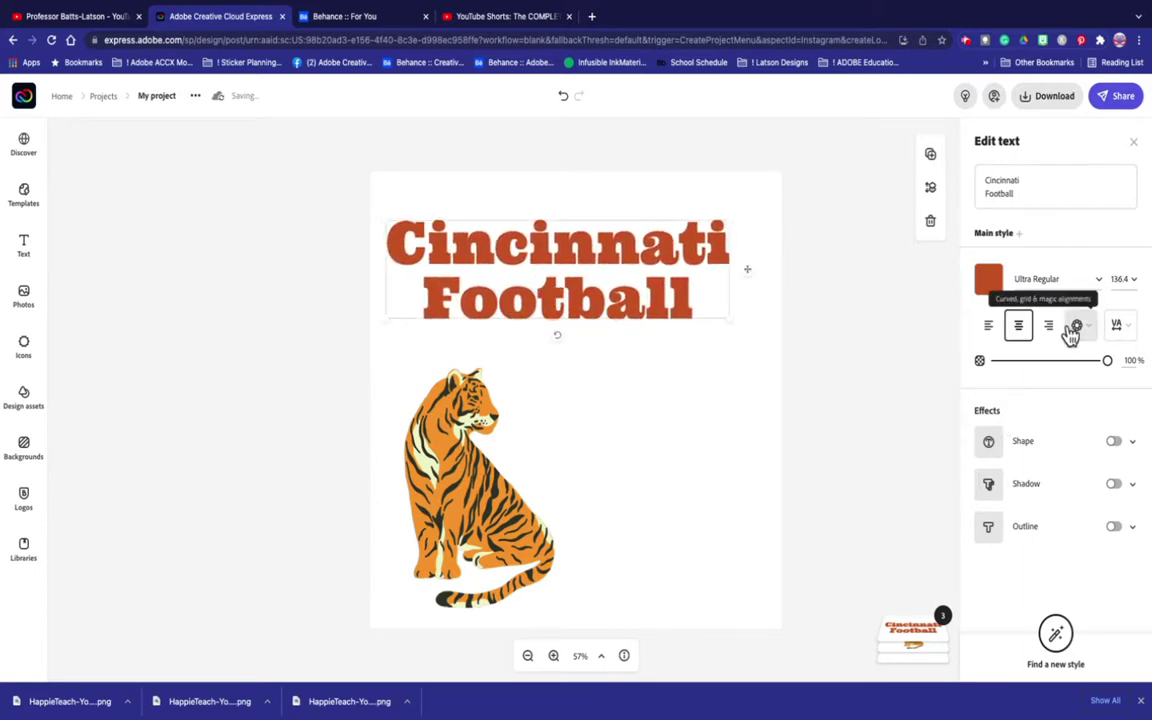
{"action": "left_click", "coordinate": [995, 328]}
{"action": "left_click_drag", "start_coordinate": [708, 263], "coordinate": [726, 254]}
Change the font of the "Cincinnati Football" text to Playfair Display Regular
{"action": "left_click", "coordinate": [1098, 280]}
{"action": "scroll", "coordinate": [1028, 420], "scroll_direction": "down", "scroll_amount": 5}
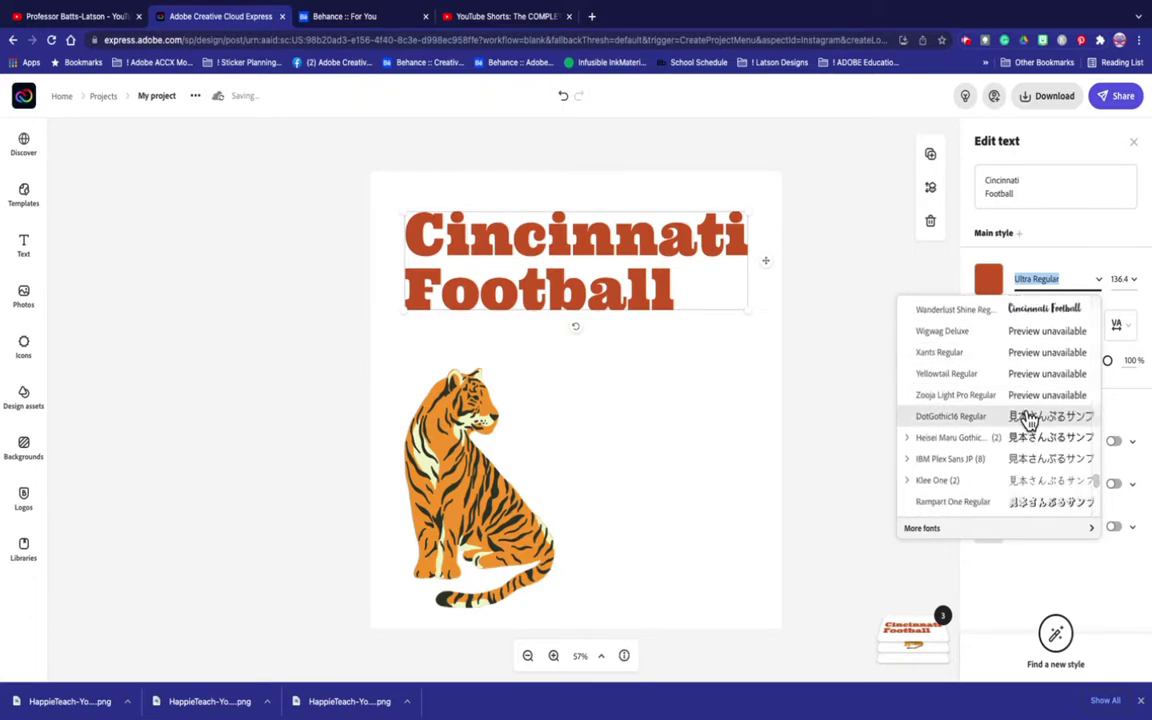
{"action": "scroll", "coordinate": [1028, 420], "scroll_direction": "down", "scroll_amount": 4}
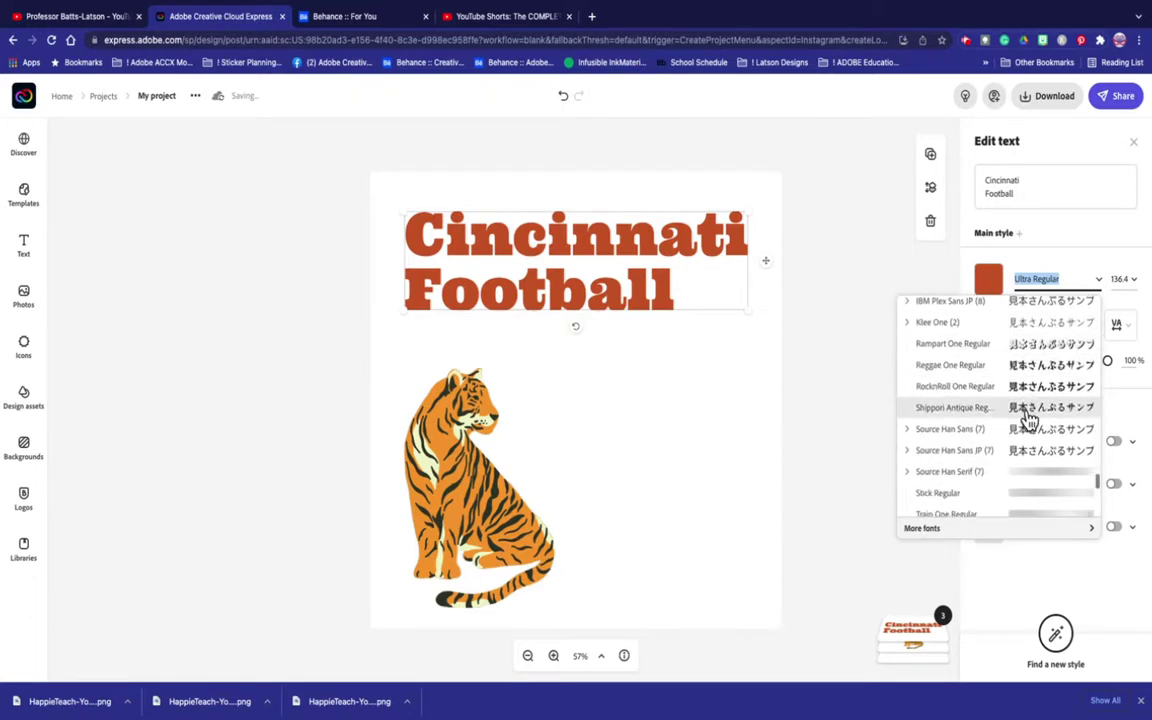
{"action": "scroll", "coordinate": [1028, 420], "scroll_direction": "up", "scroll_amount": 10}
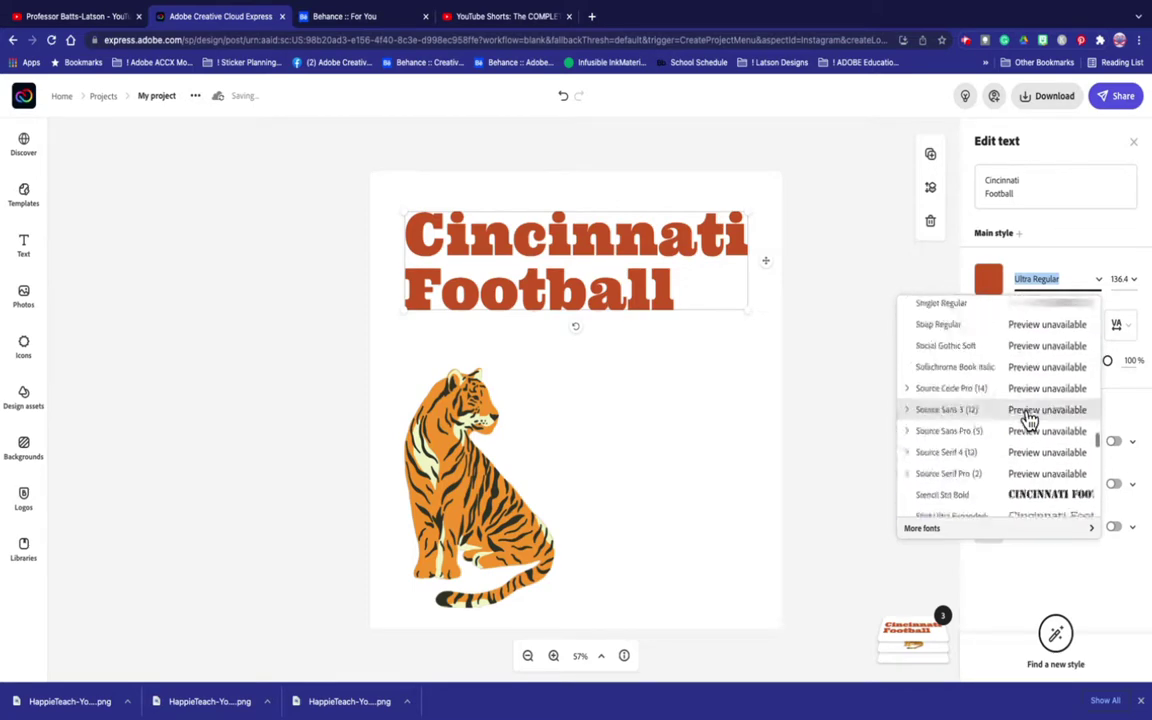
{"action": "scroll", "coordinate": [1028, 420], "scroll_direction": "up", "scroll_amount": 2}
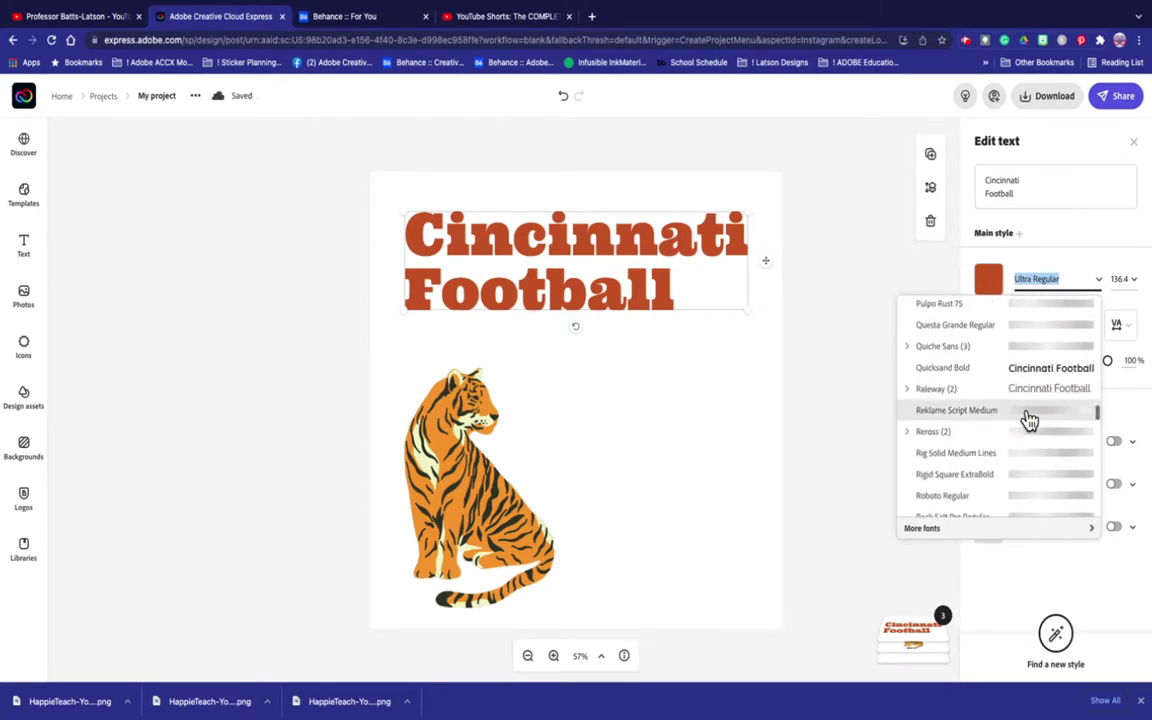
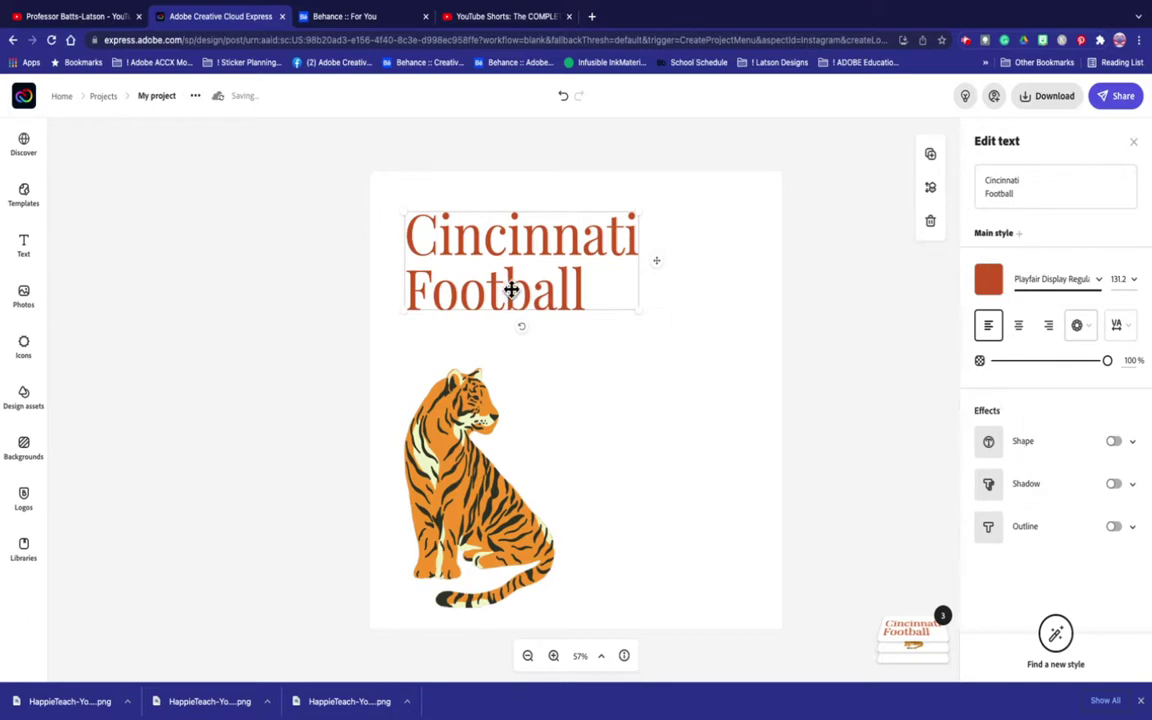
{"action": "left_click", "coordinate": [605, 396]}
Add a Highlight style to the text and apply it only to the word "Football"
{"action": "left_click", "coordinate": [549, 295]}
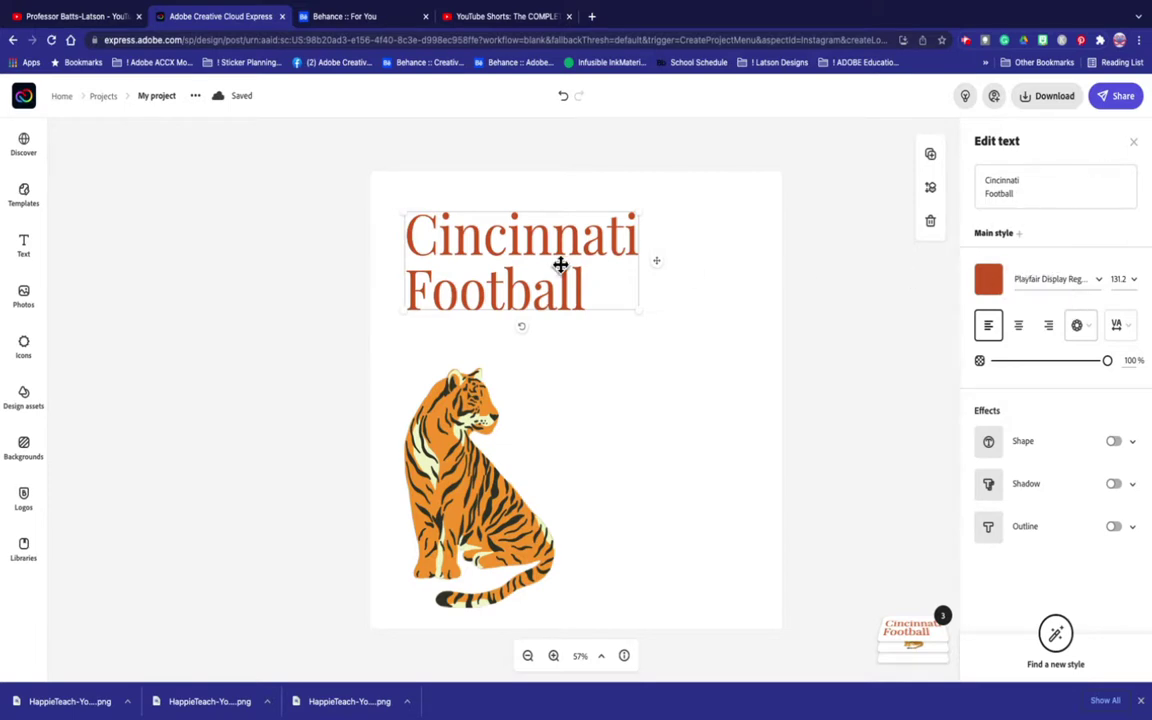
{"action": "left_click", "coordinate": [1020, 236]}
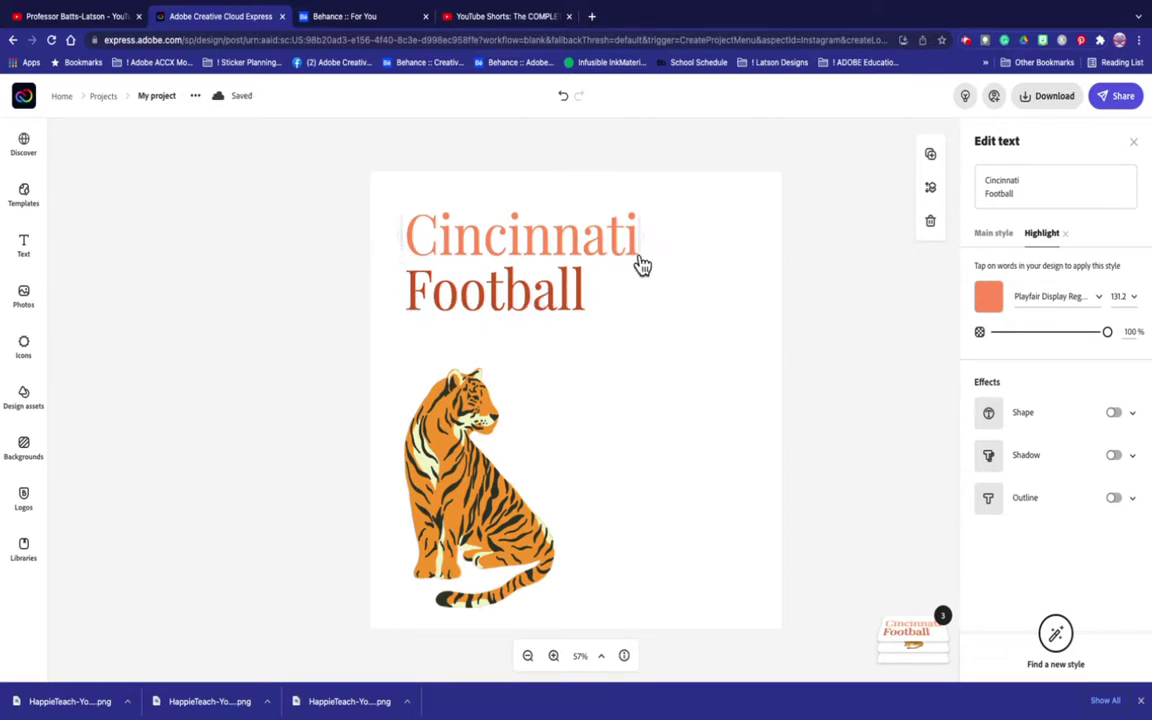
{"action": "left_click", "coordinate": [586, 312]}
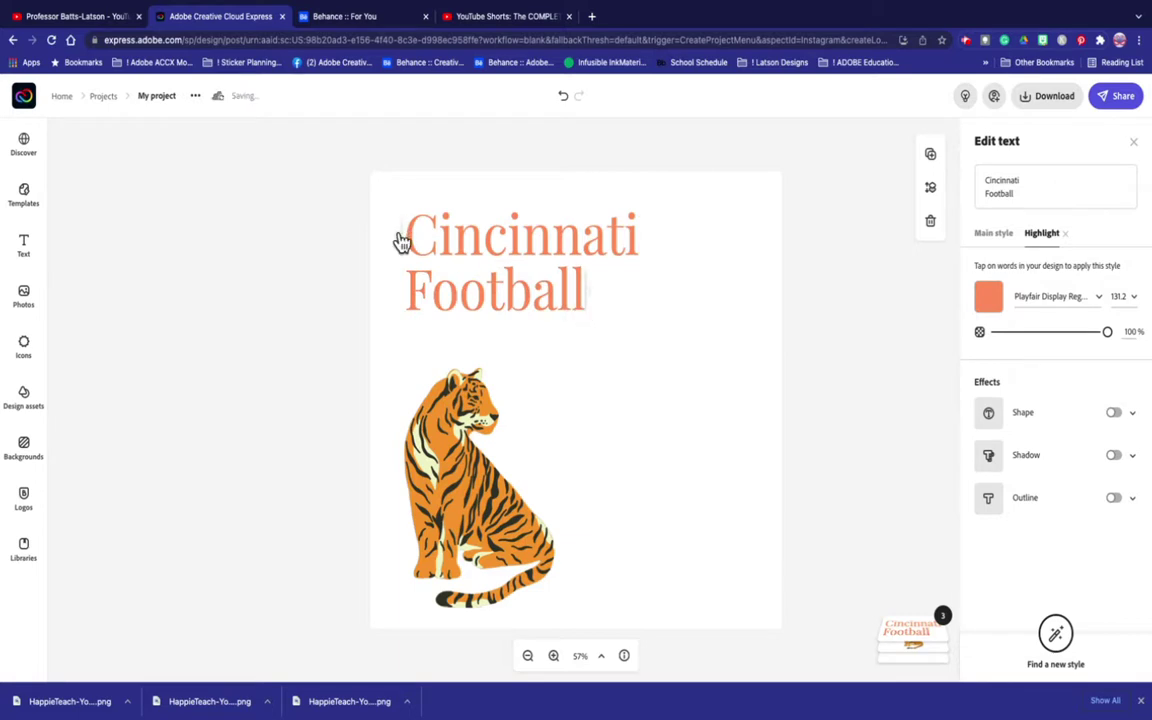
{"action": "left_click", "coordinate": [403, 252]}
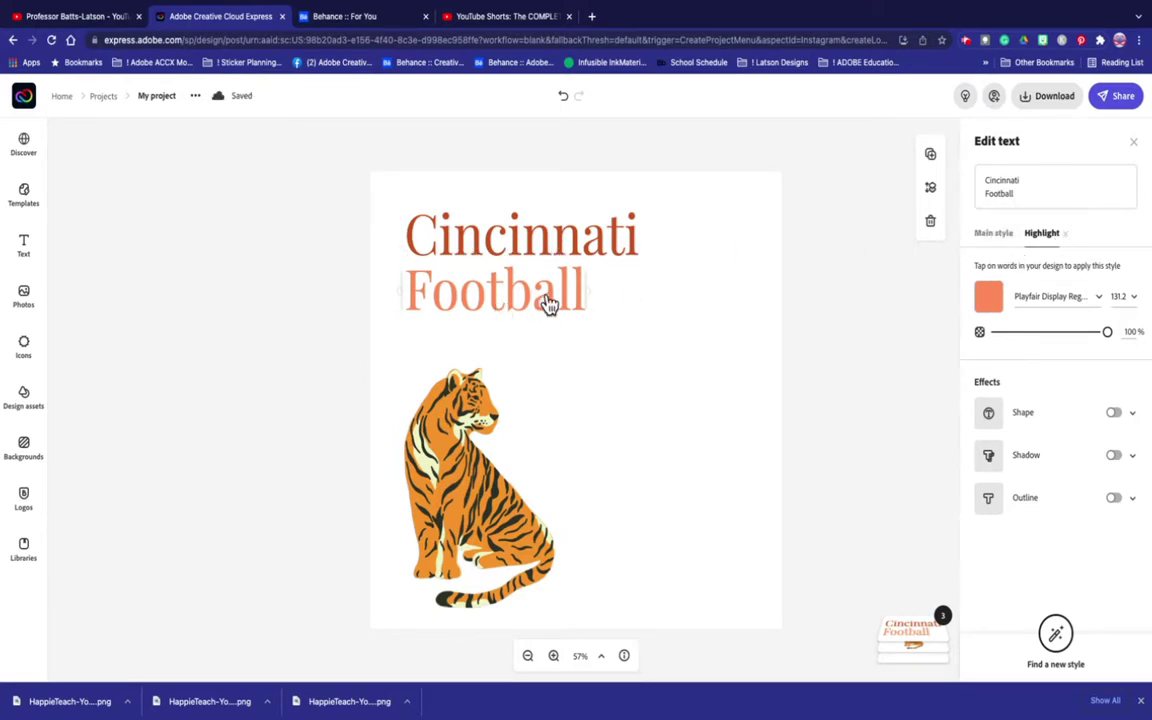
Try to set the Highlight font of "Football" to Proxima Nova Regular, keeping the opacity at 100%
{"action": "left_click", "coordinate": [1099, 303]}
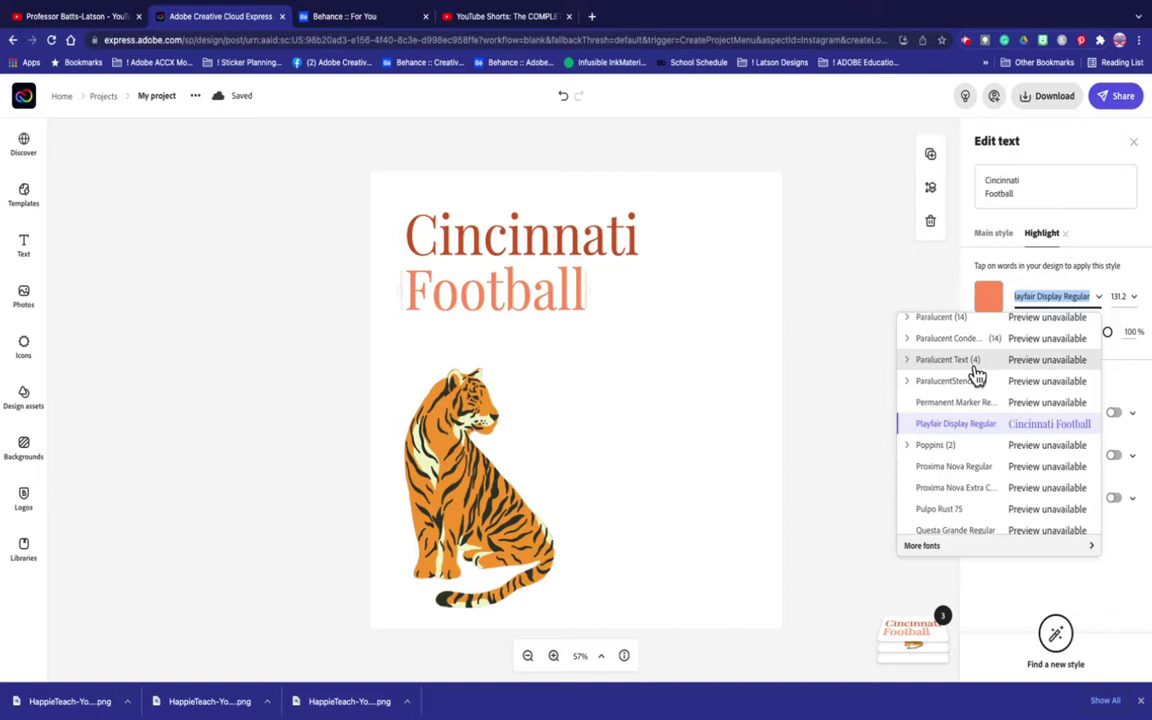
{"action": "left_click", "coordinate": [966, 470]}
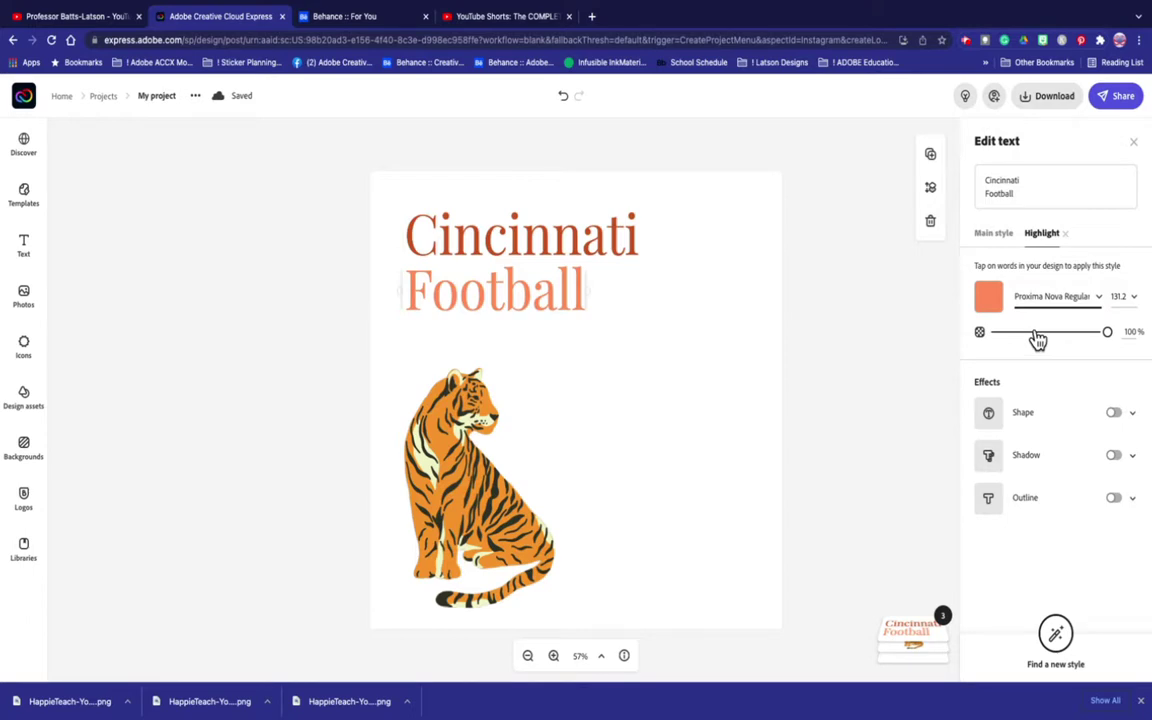
{"action": "left_click", "coordinate": [1036, 334]}
{"action": "left_click_drag", "start_coordinate": [1036, 334], "coordinate": [1134, 330]}
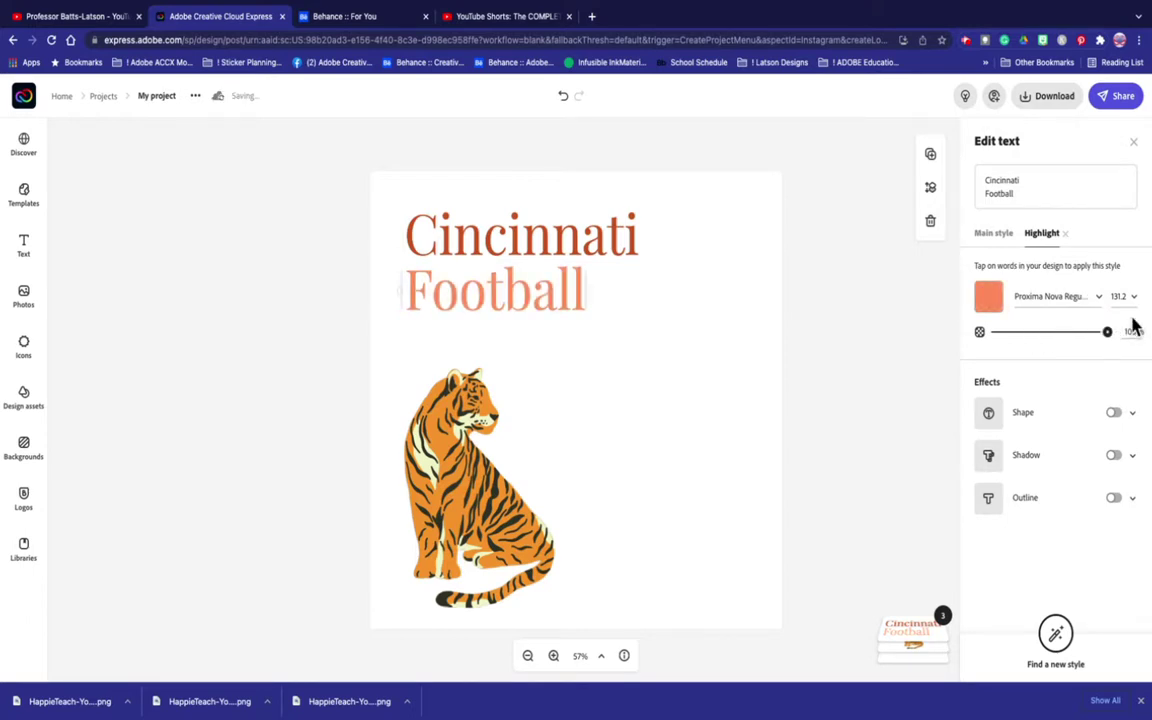
{"action": "left_click", "coordinate": [1068, 296]}
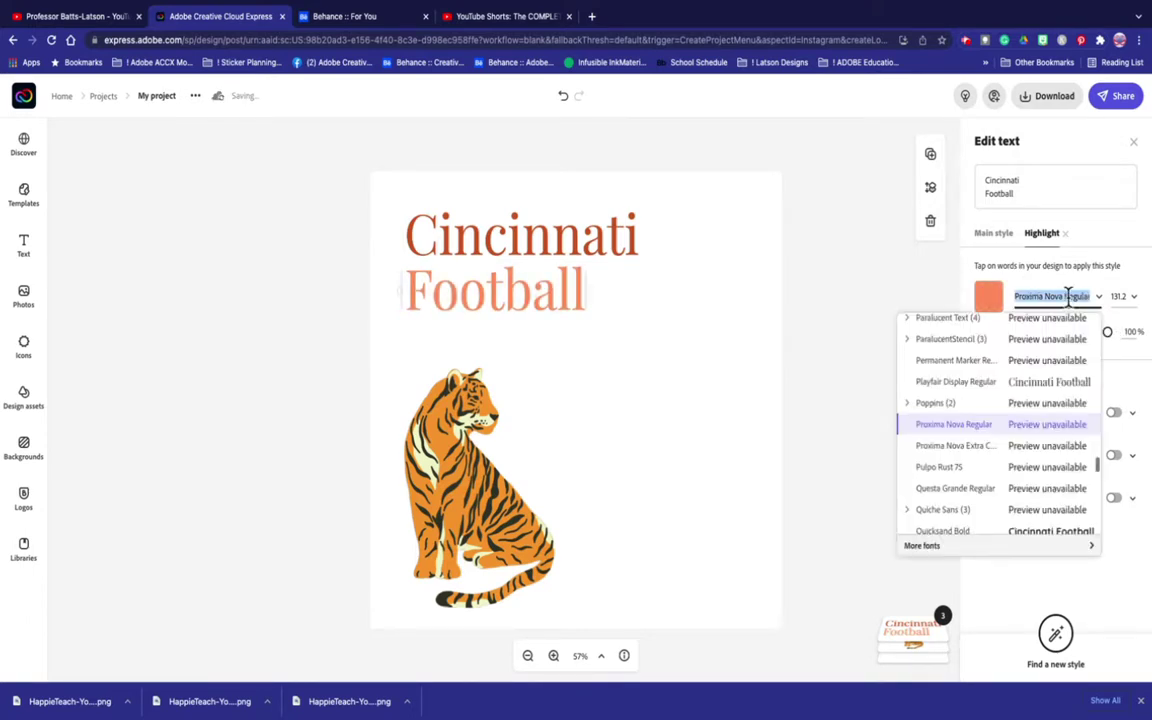
{"action": "left_click", "coordinate": [955, 428]}
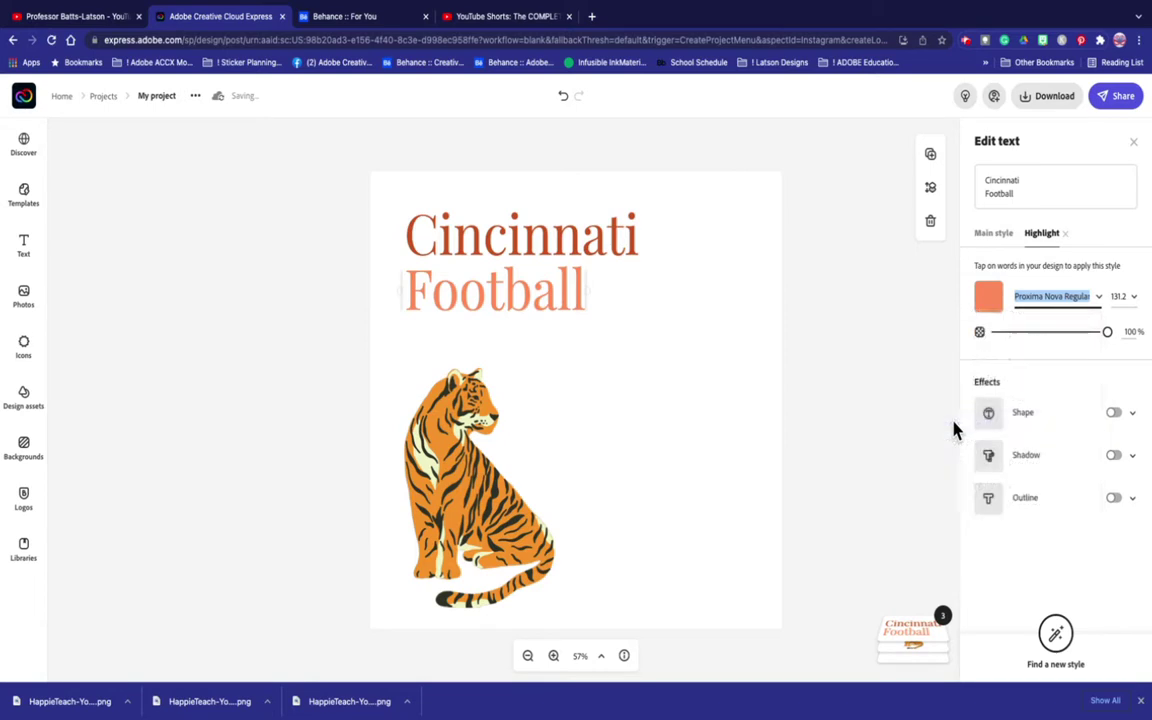
Apply the Highlight style to "Cincinnati", remove it again, and return to the main text style
{"action": "left_click", "coordinate": [463, 248]}
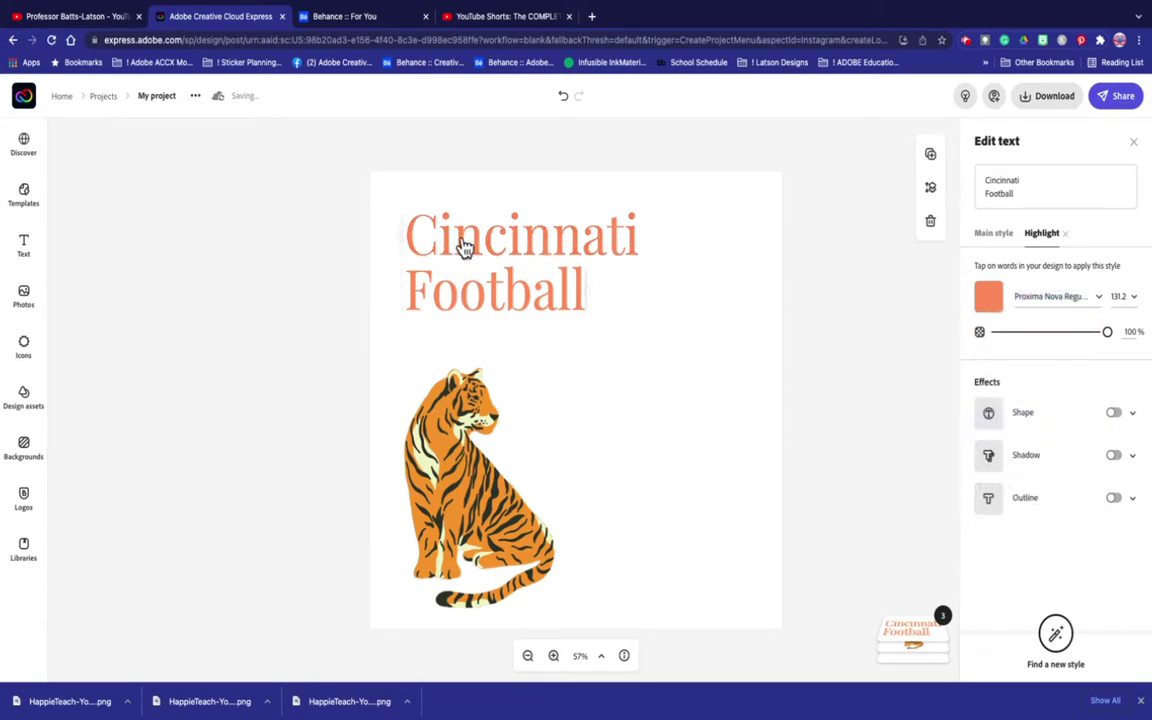
{"action": "left_click", "coordinate": [463, 248]}
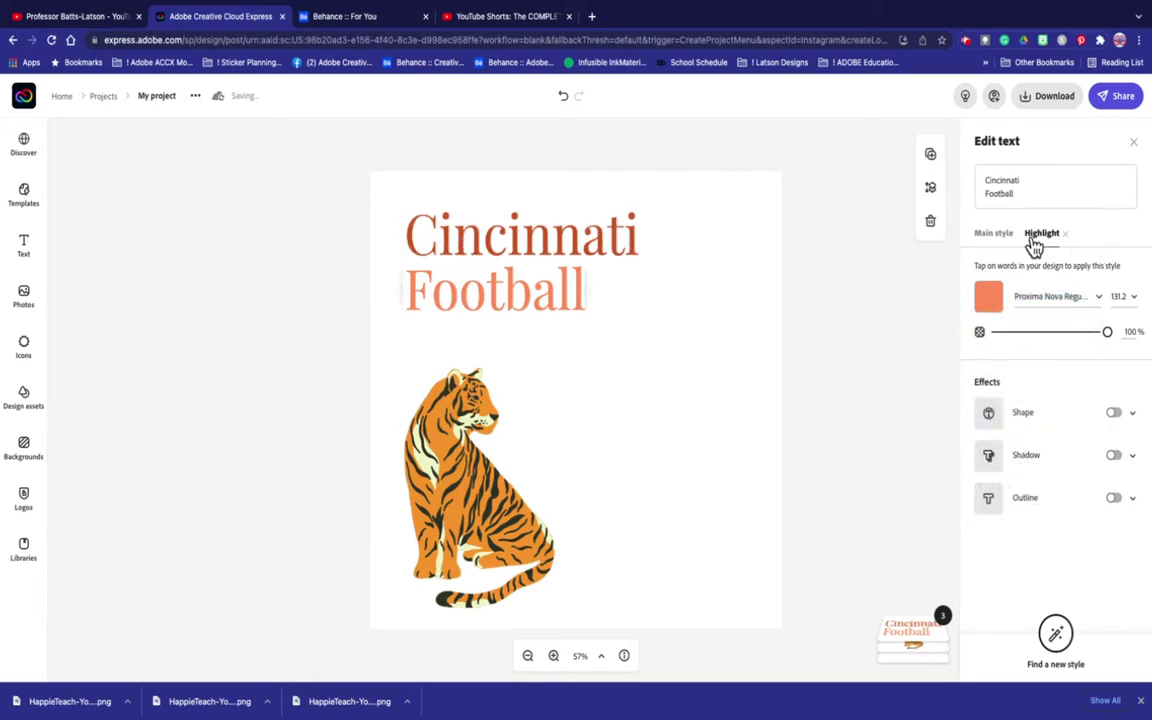
{"action": "left_click", "coordinate": [1000, 236]}
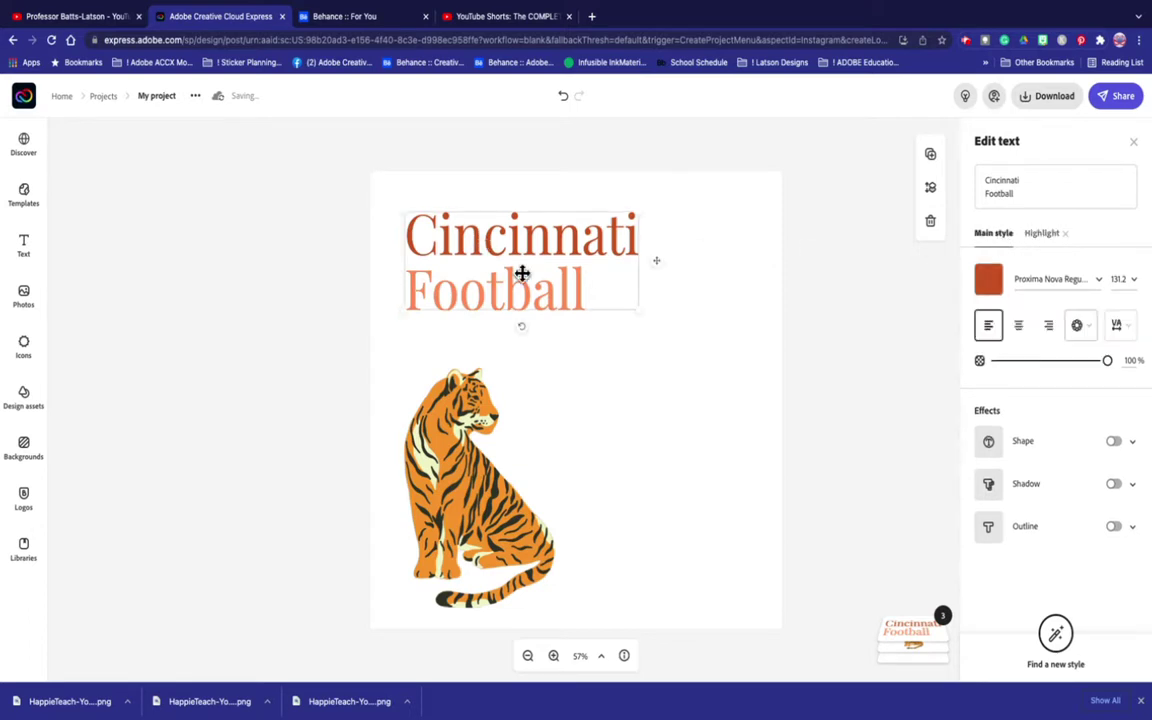
{"action": "left_click", "coordinate": [634, 363]}
Set the Highlight font of the word "Football" to Pacifico Regular
{"action": "left_click", "coordinate": [538, 287]}
{"action": "left_click", "coordinate": [1041, 236]}
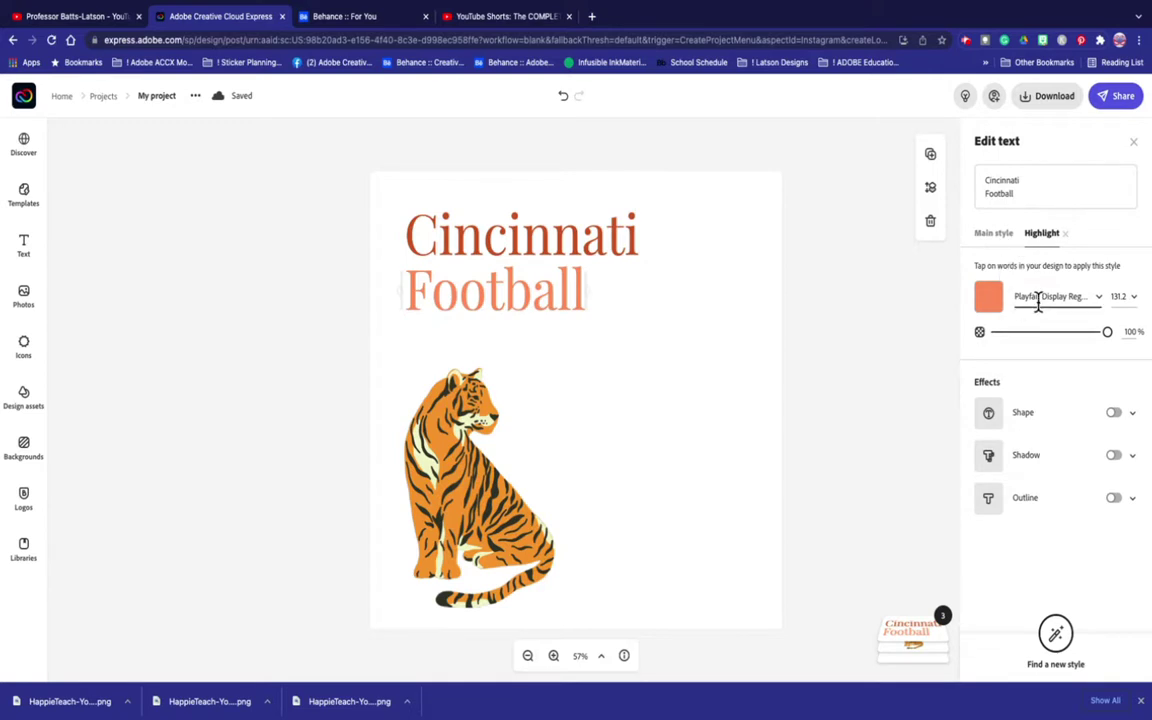
{"action": "left_click", "coordinate": [1100, 300]}
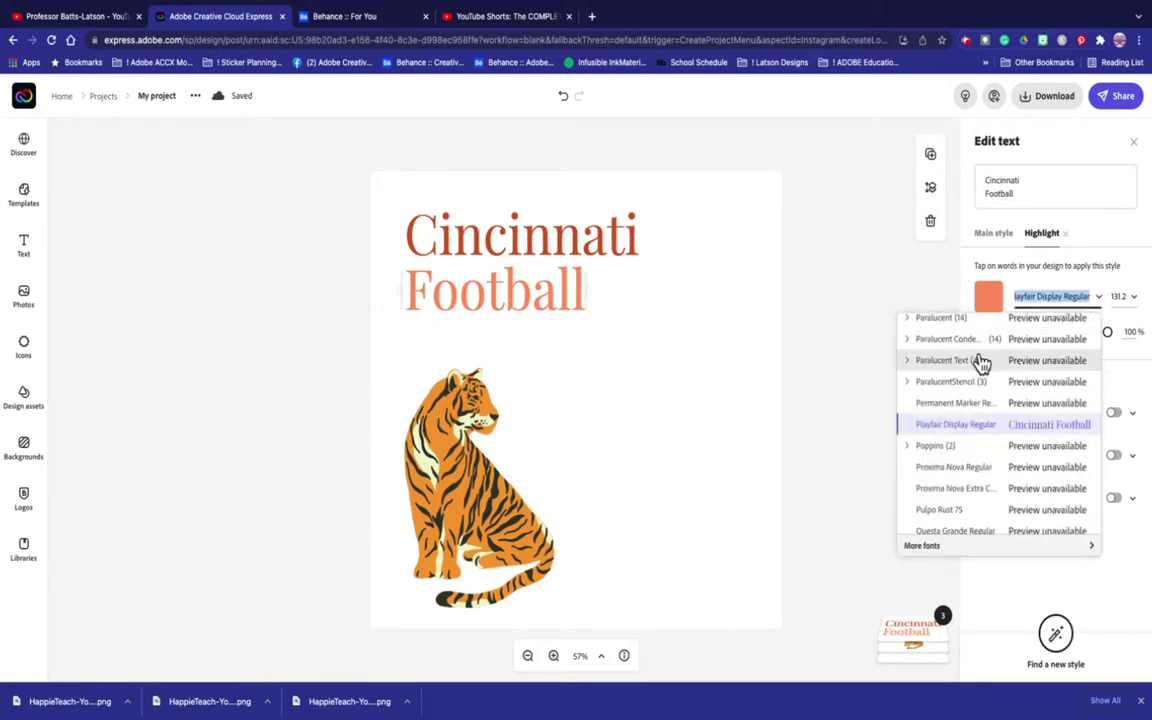
{"action": "scroll", "coordinate": [978, 362], "scroll_direction": "up", "scroll_amount": 3}
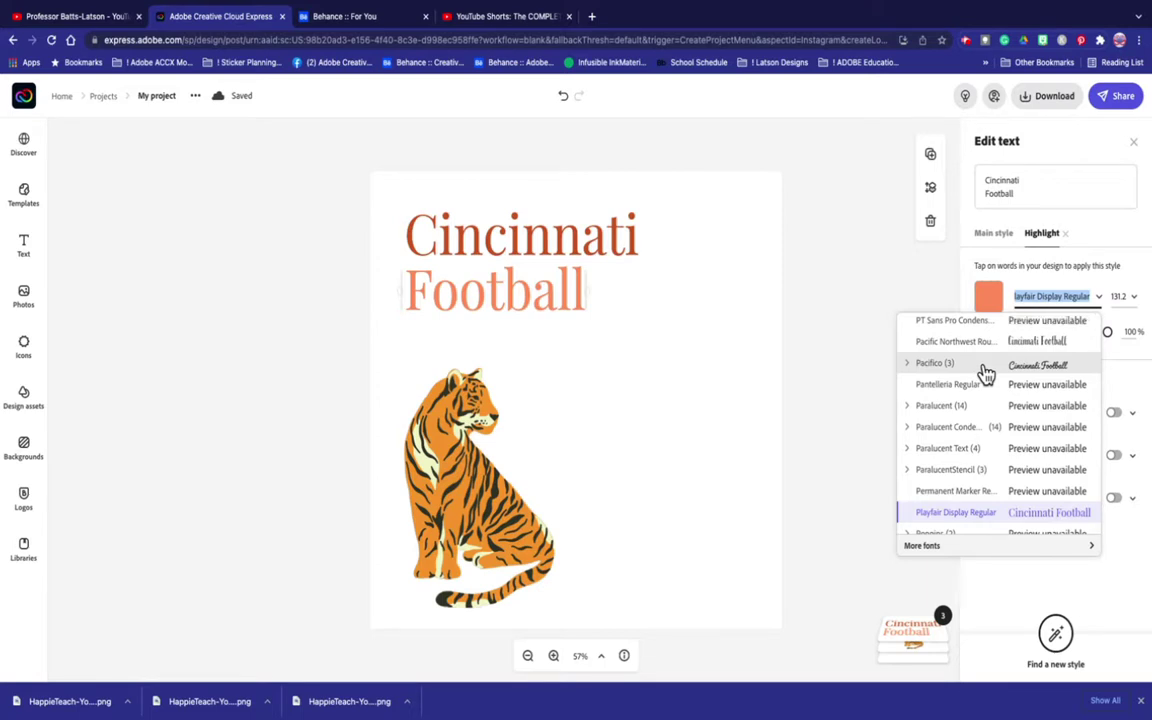
{"action": "left_click", "coordinate": [1040, 368]}
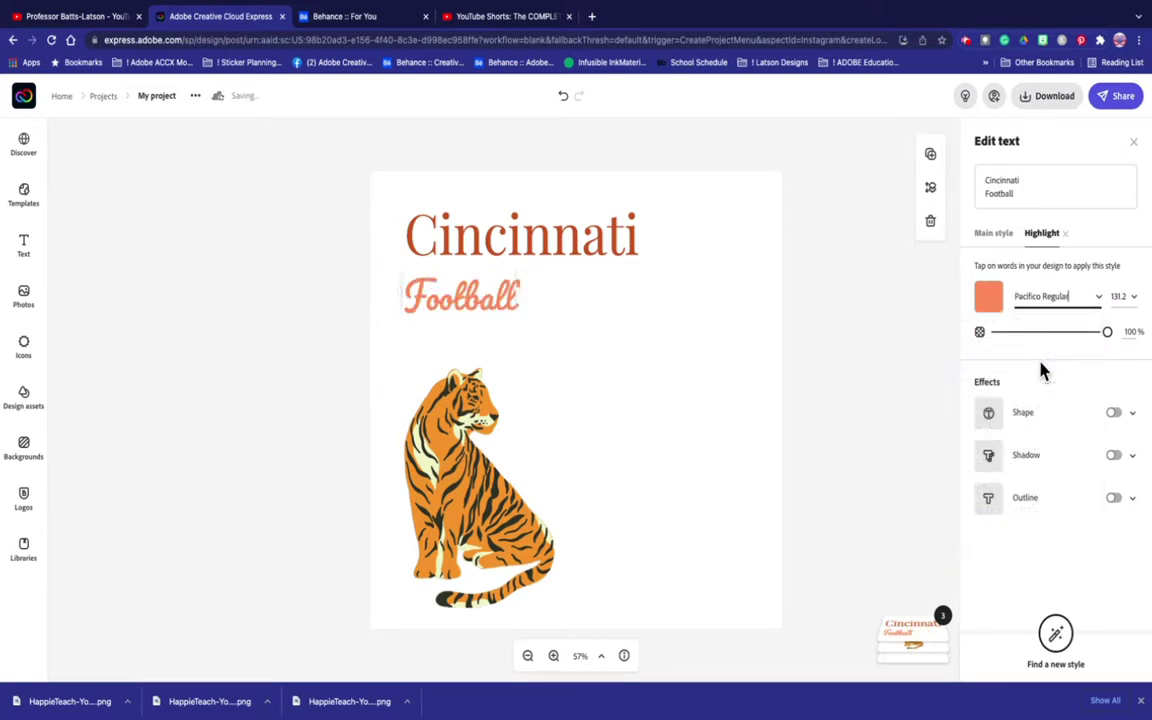
Try to change the Highlight font of "Football" to Poppins Regular, then deselect the text
{"action": "left_click", "coordinate": [1100, 304]}
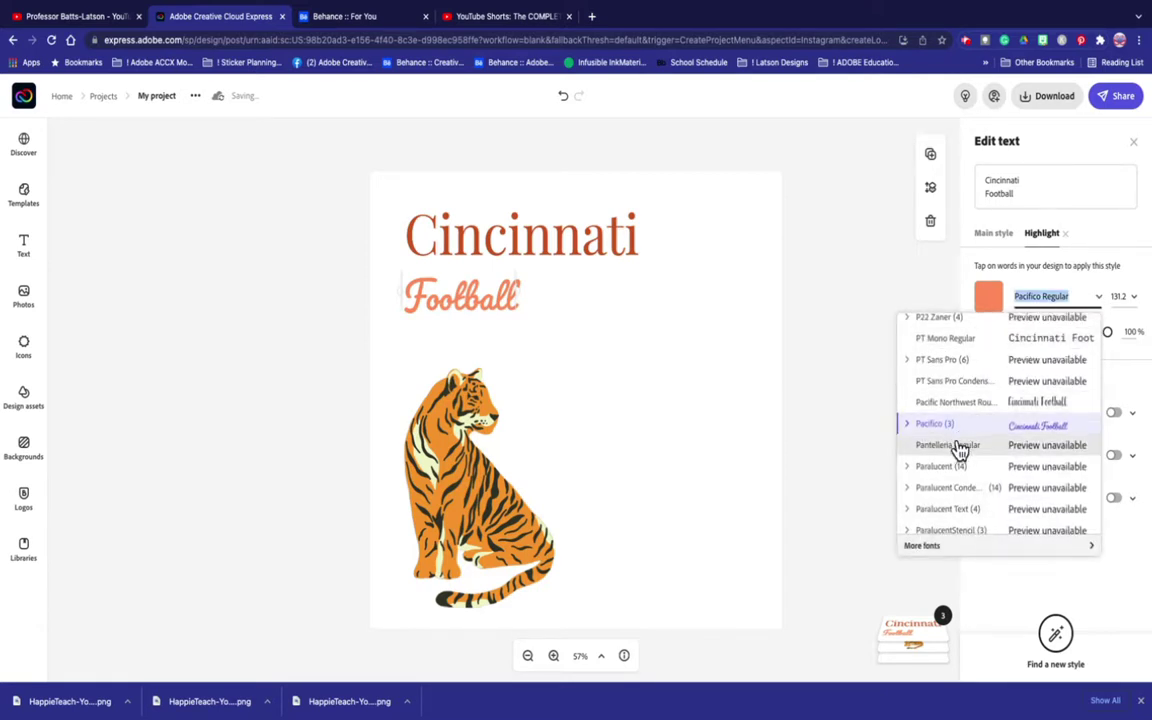
{"action": "scroll", "coordinate": [955, 485], "scroll_direction": "down", "scroll_amount": 1}
{"action": "scroll", "coordinate": [955, 485], "scroll_direction": "down", "scroll_amount": 3}
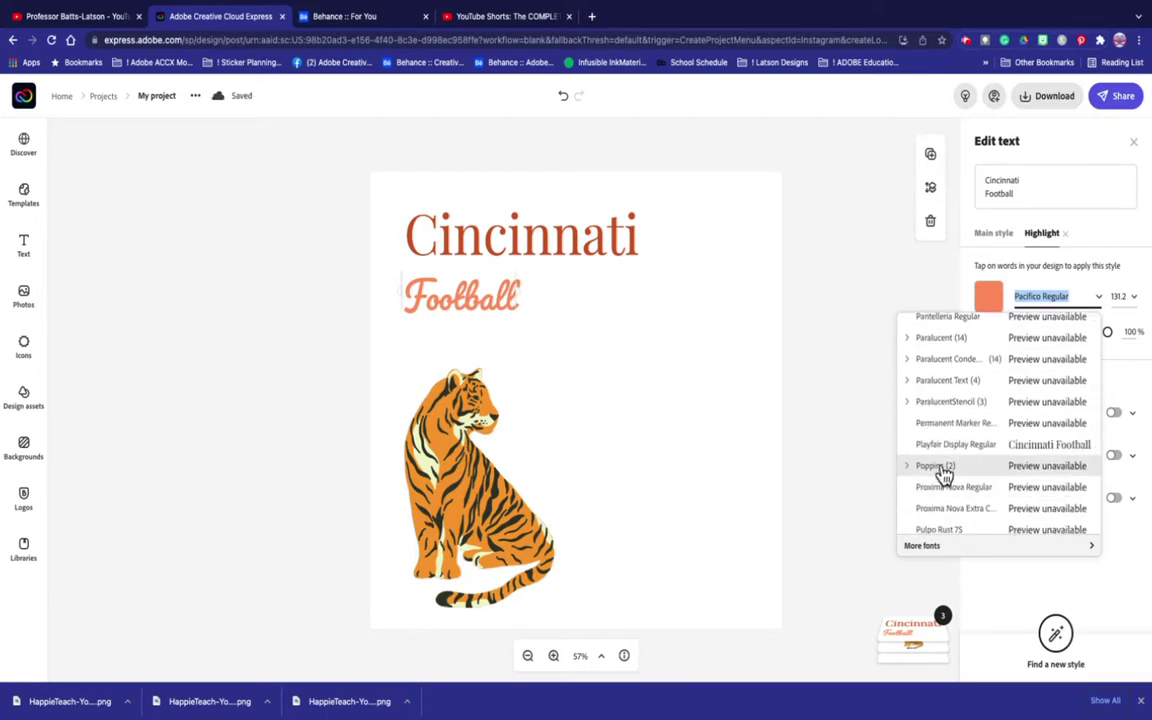
{"action": "left_click", "coordinate": [940, 468]}
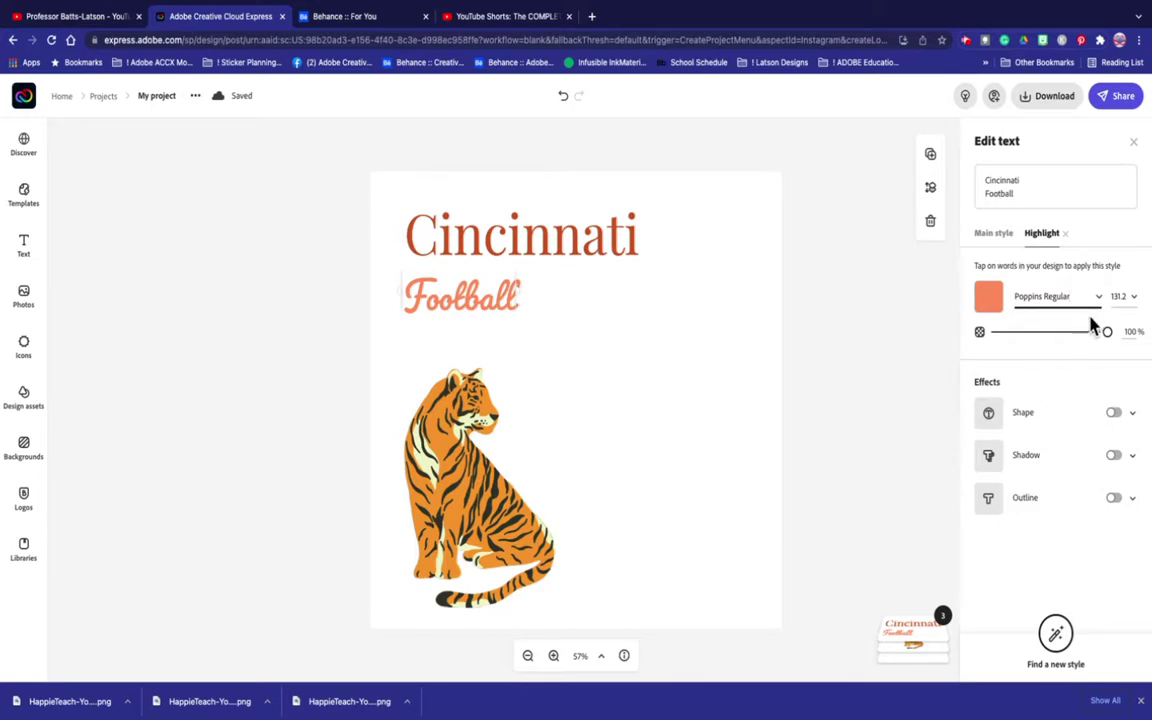
{"action": "left_click", "coordinate": [1118, 296]}
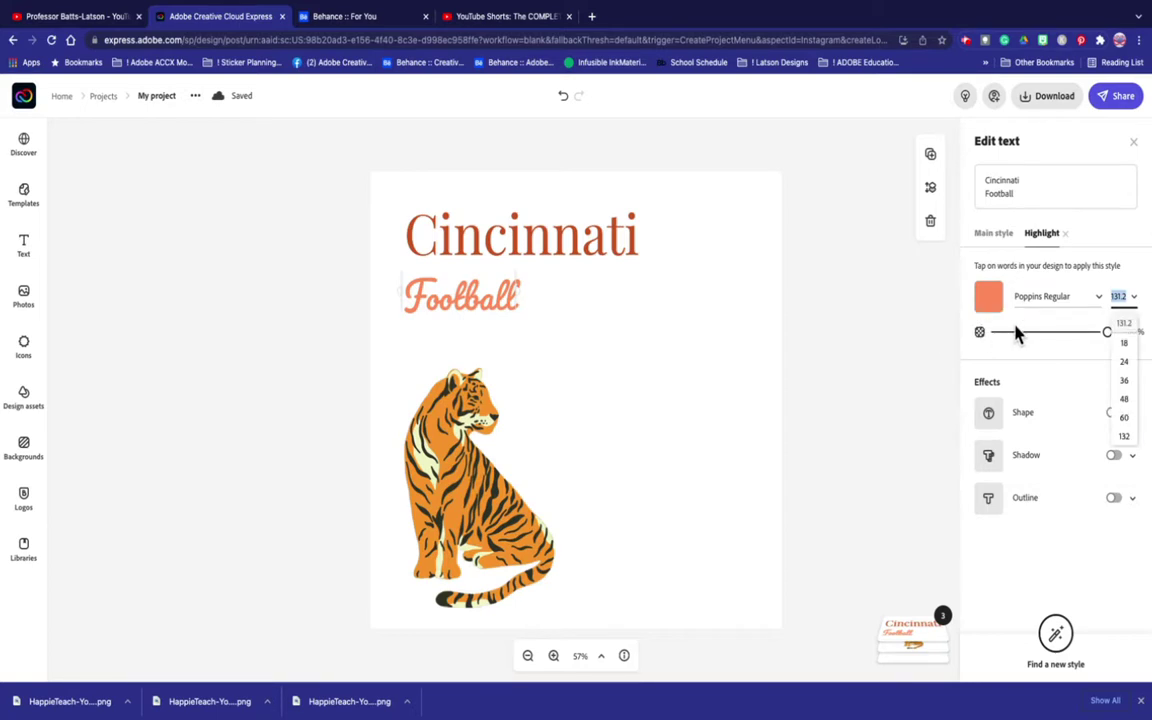
{"action": "left_click", "coordinate": [845, 355]}
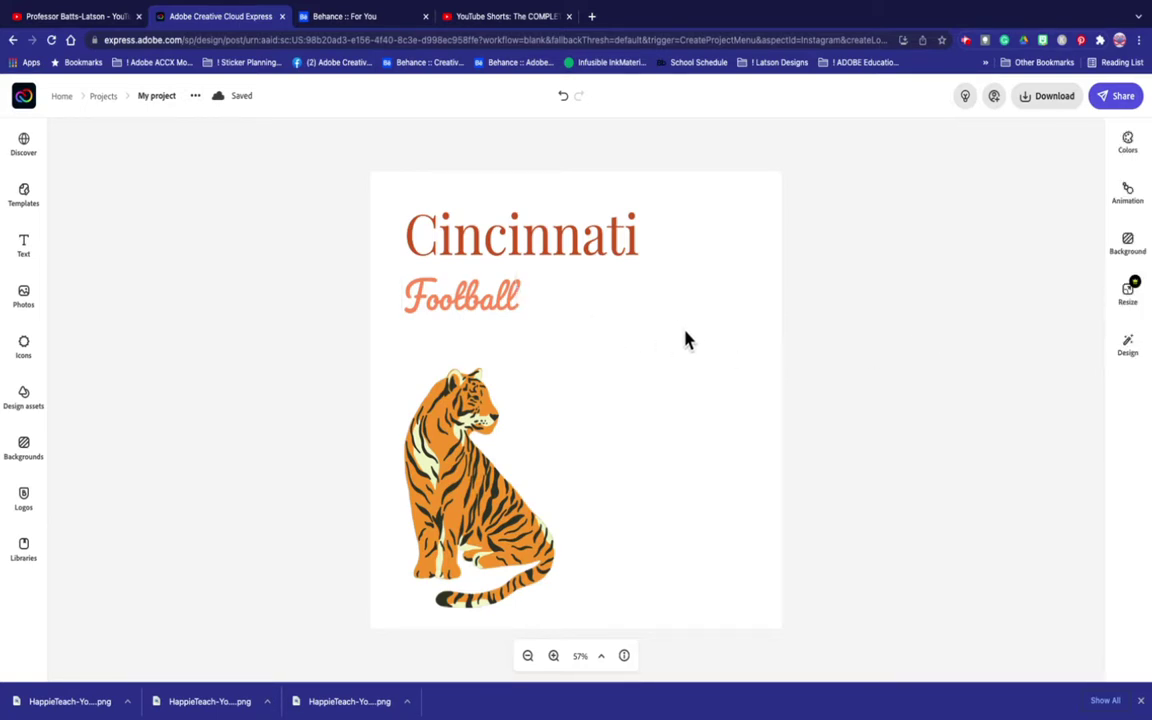
Set the line spacing of the "Cincinnati Football" text to 0
{"action": "left_click", "coordinate": [487, 313]}
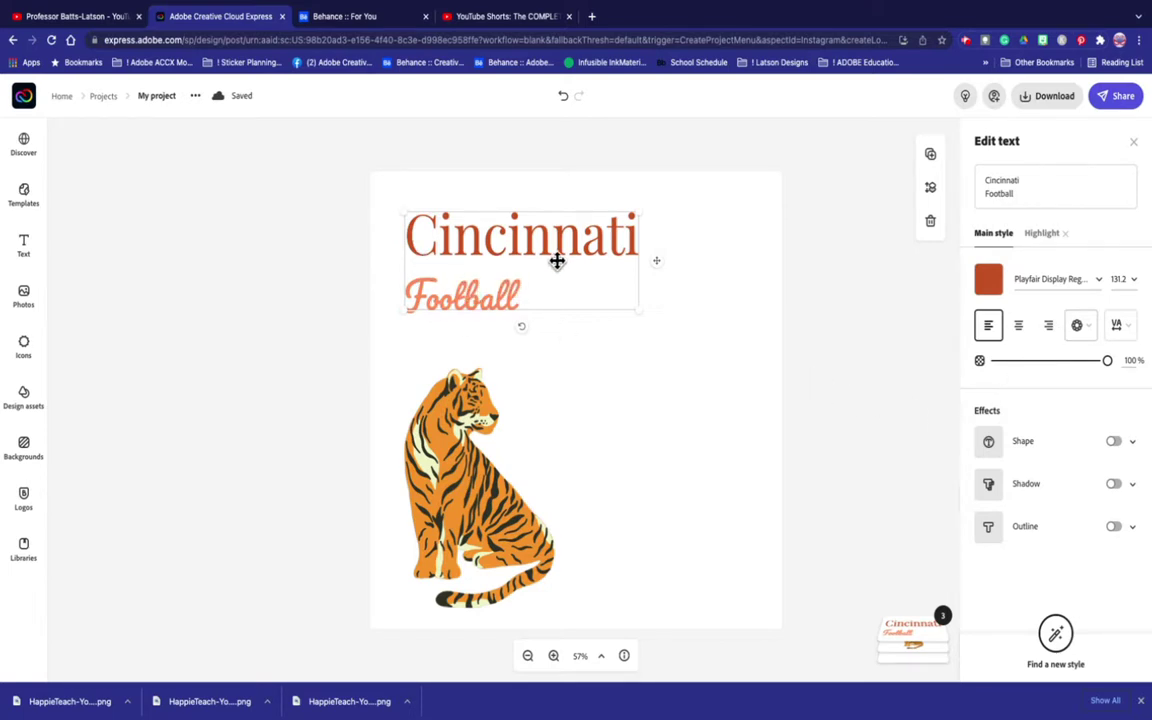
{"action": "left_click", "coordinate": [1124, 330]}
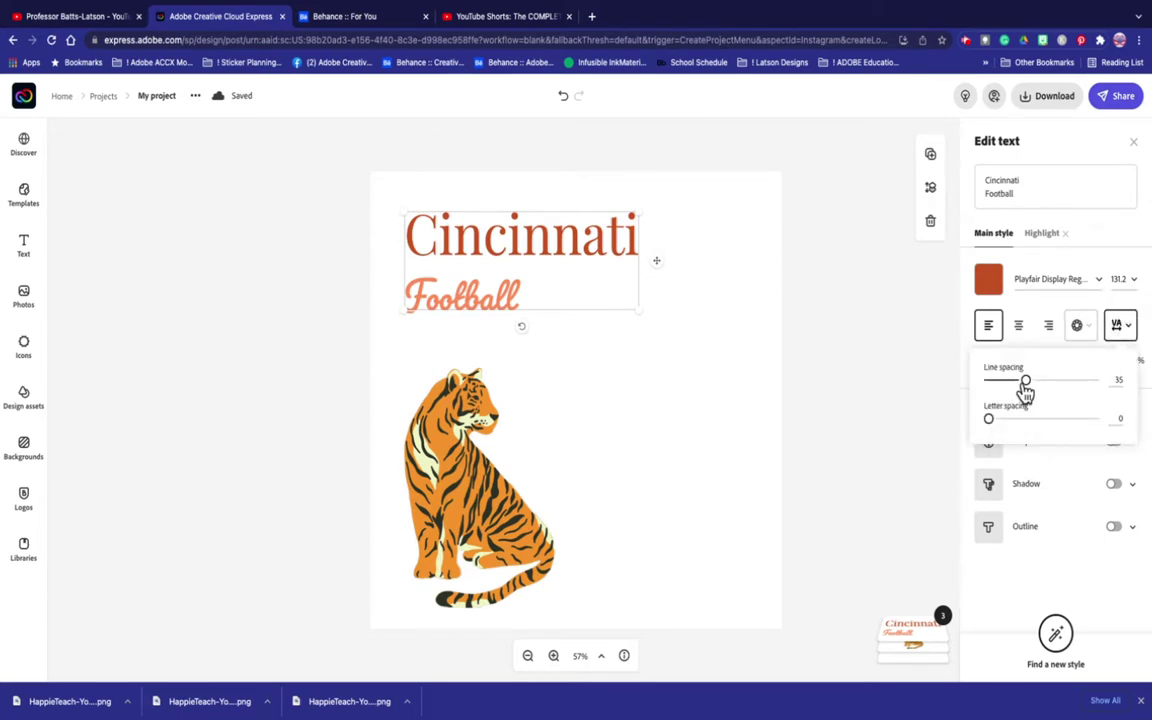
{"action": "left_click_drag", "start_coordinate": [1023, 381], "coordinate": [985, 383]}
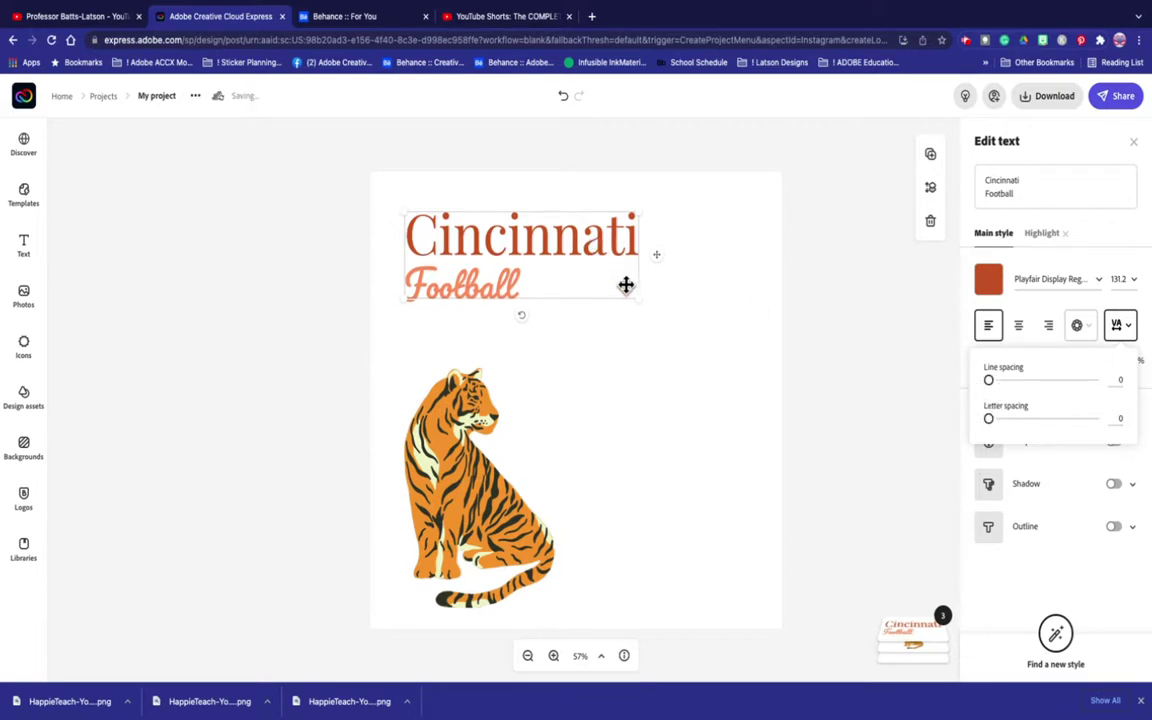
Enlarge the "Cincinnati Football" text to a font size of about 175 and move it slightly up and to the right
{"action": "left_click_drag", "start_coordinate": [636, 300], "coordinate": [720, 324]}
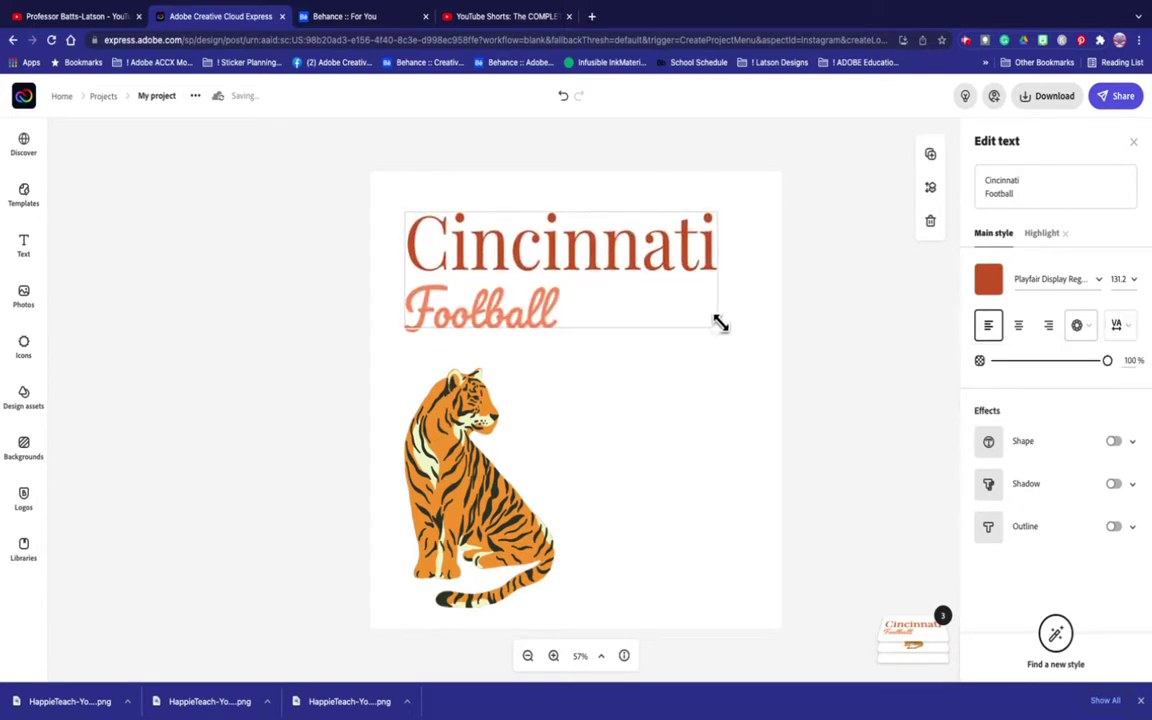
{"action": "left_click_drag", "start_coordinate": [537, 243], "coordinate": [535, 237]}
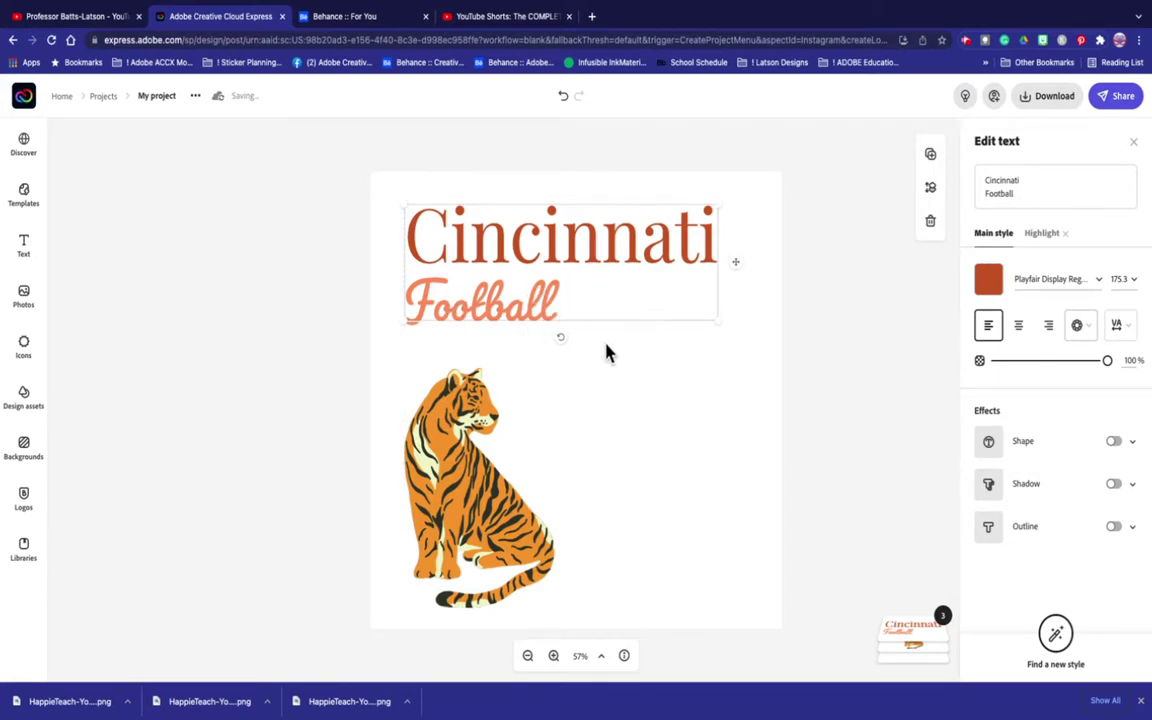
{"action": "left_click", "coordinate": [580, 363]}
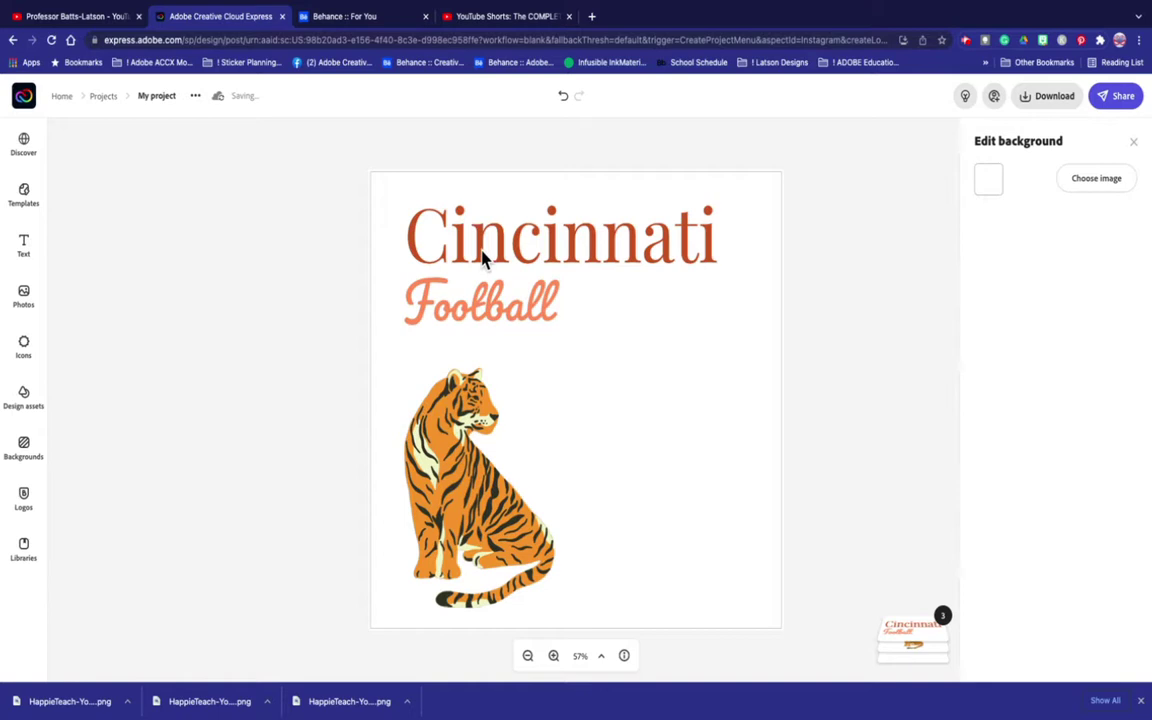
{"action": "left_click_drag", "start_coordinate": [482, 258], "coordinate": [496, 257]}
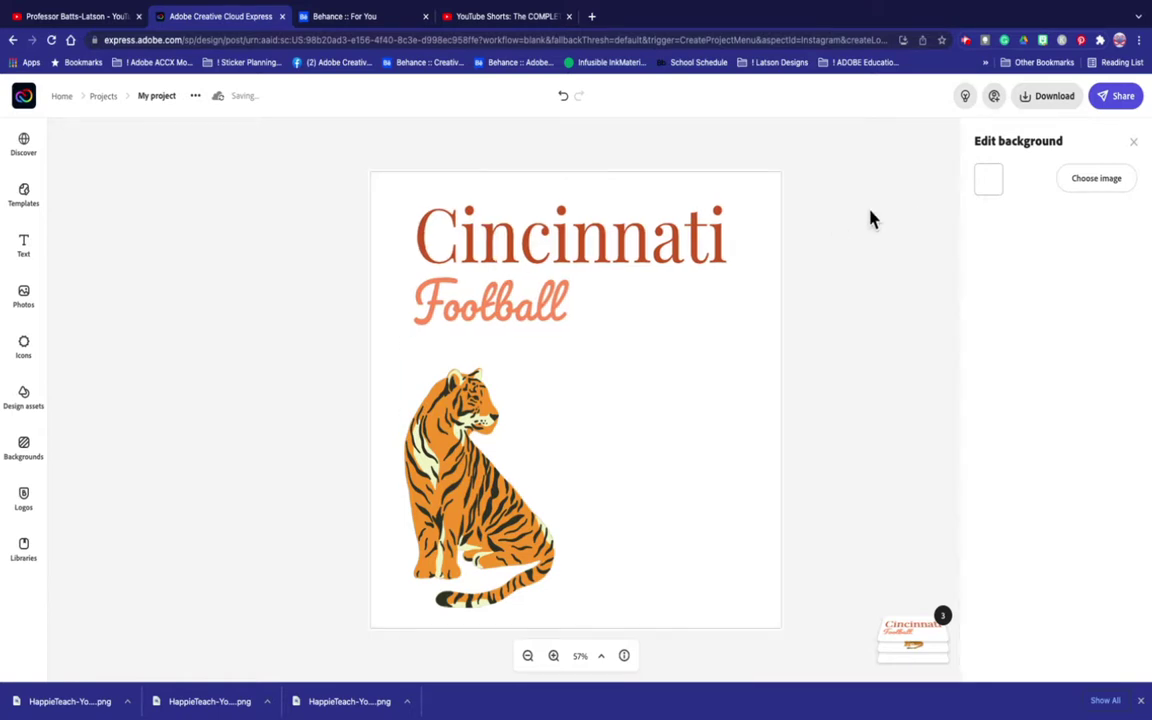
Set the main style color of "Cincinnati" to the orange F79E30 sampled from the tiger's fur
{"action": "left_click", "coordinate": [667, 240]}
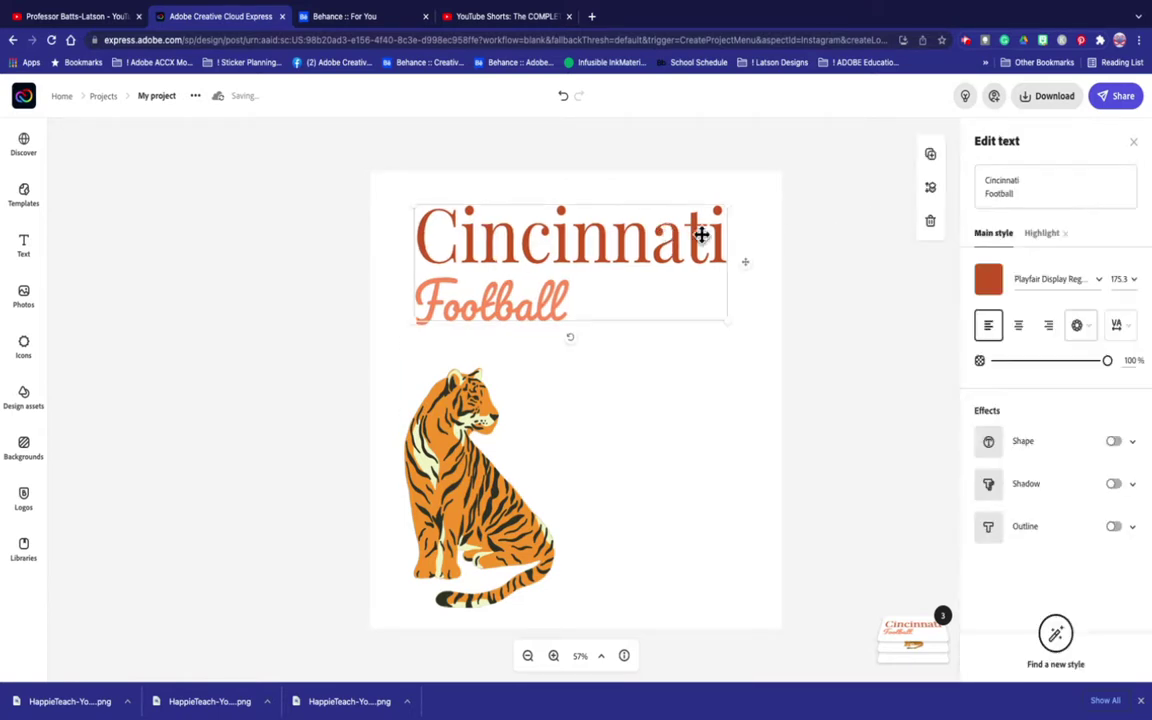
{"action": "left_click", "coordinate": [990, 282]}
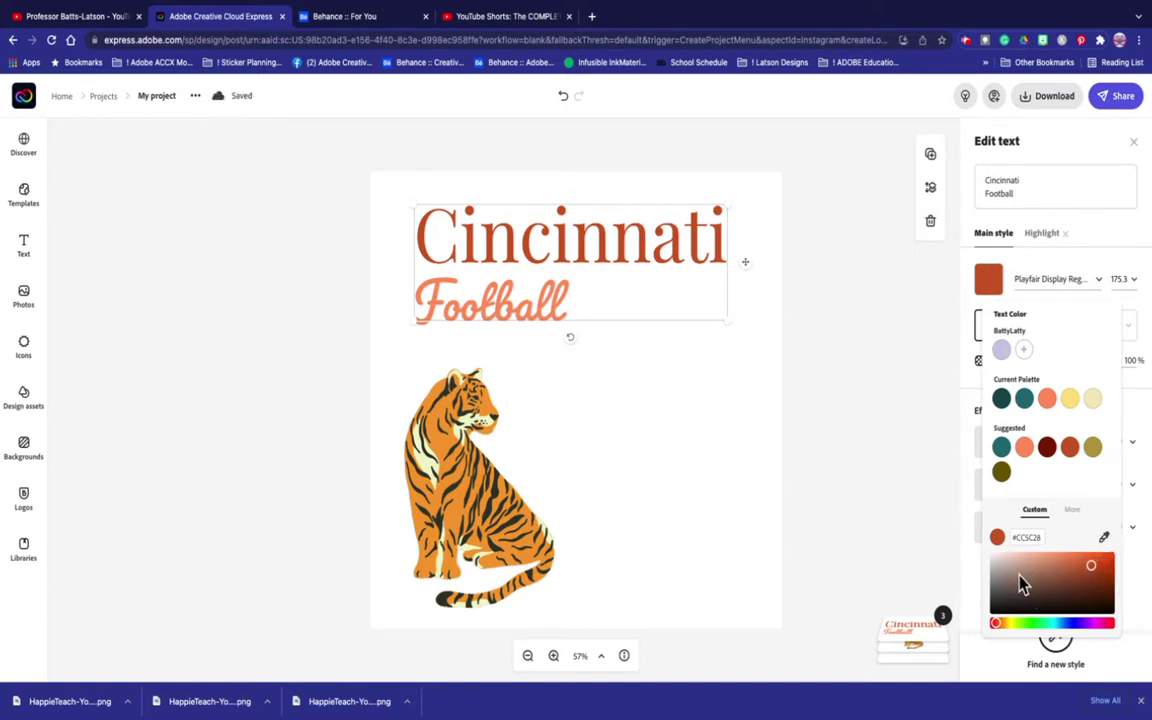
{"action": "left_click", "coordinate": [1103, 542]}
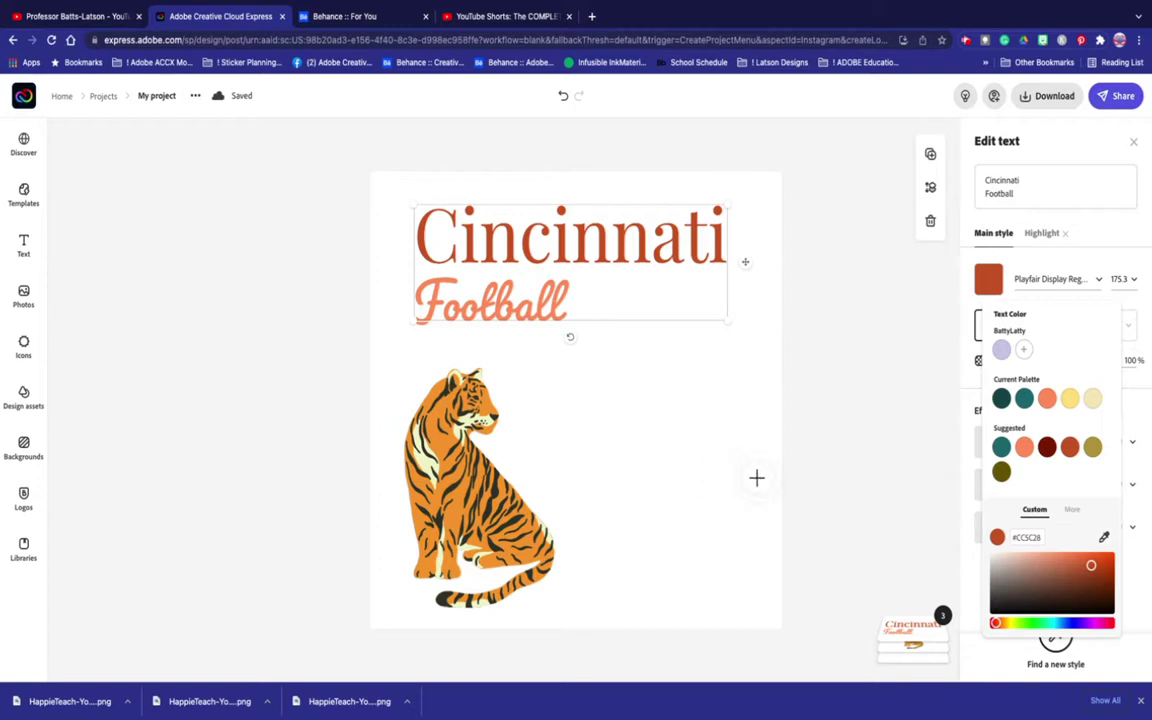
{"action": "left_click", "coordinate": [452, 460]}
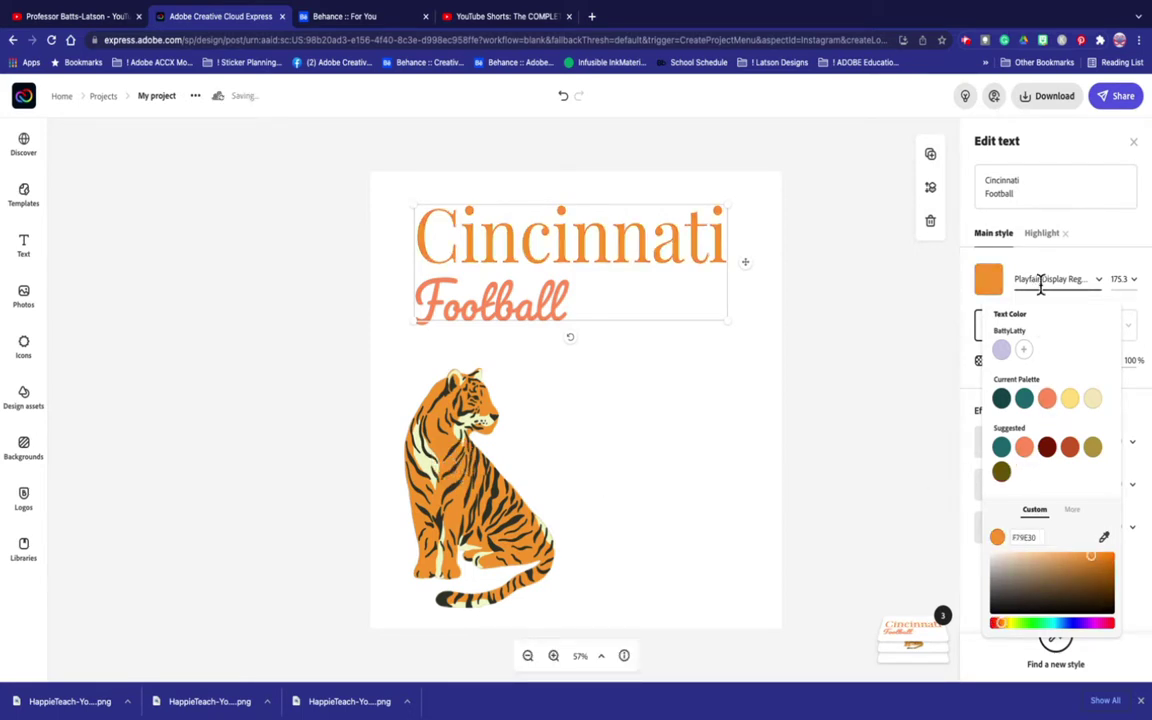
Set the Highlight color of "Football" to the dark tone 363829 sampled from the tiger's stripes
{"action": "left_click", "coordinate": [1037, 237]}
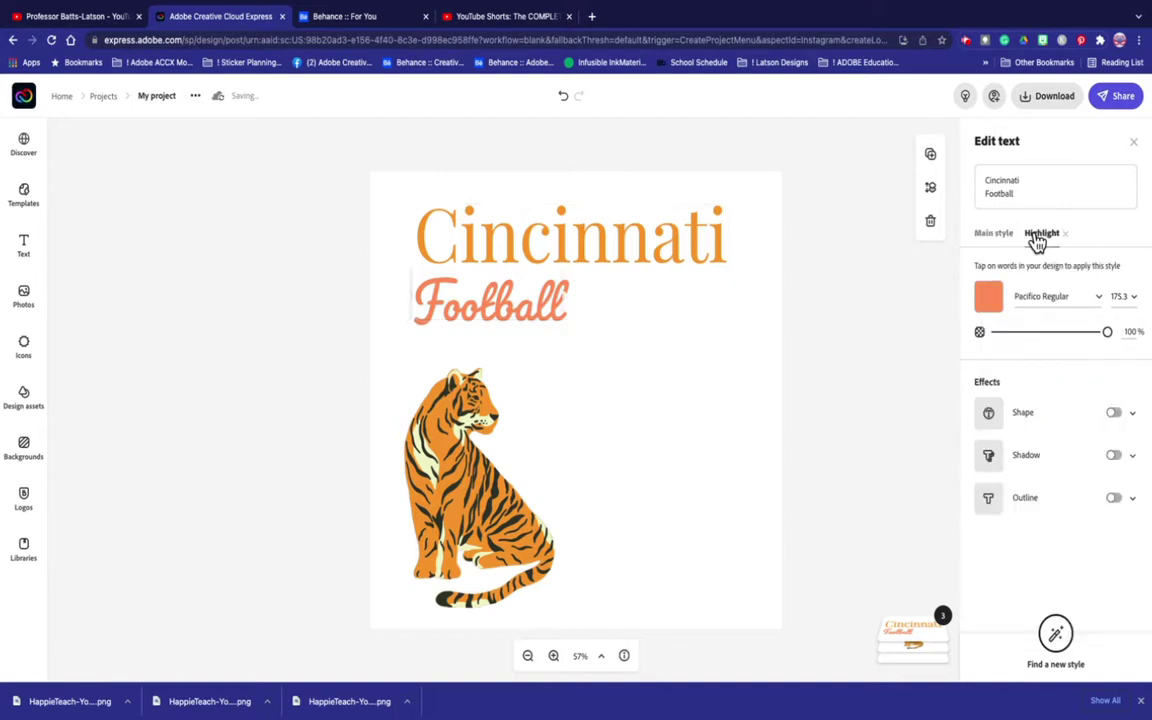
{"action": "left_click", "coordinate": [990, 299]}
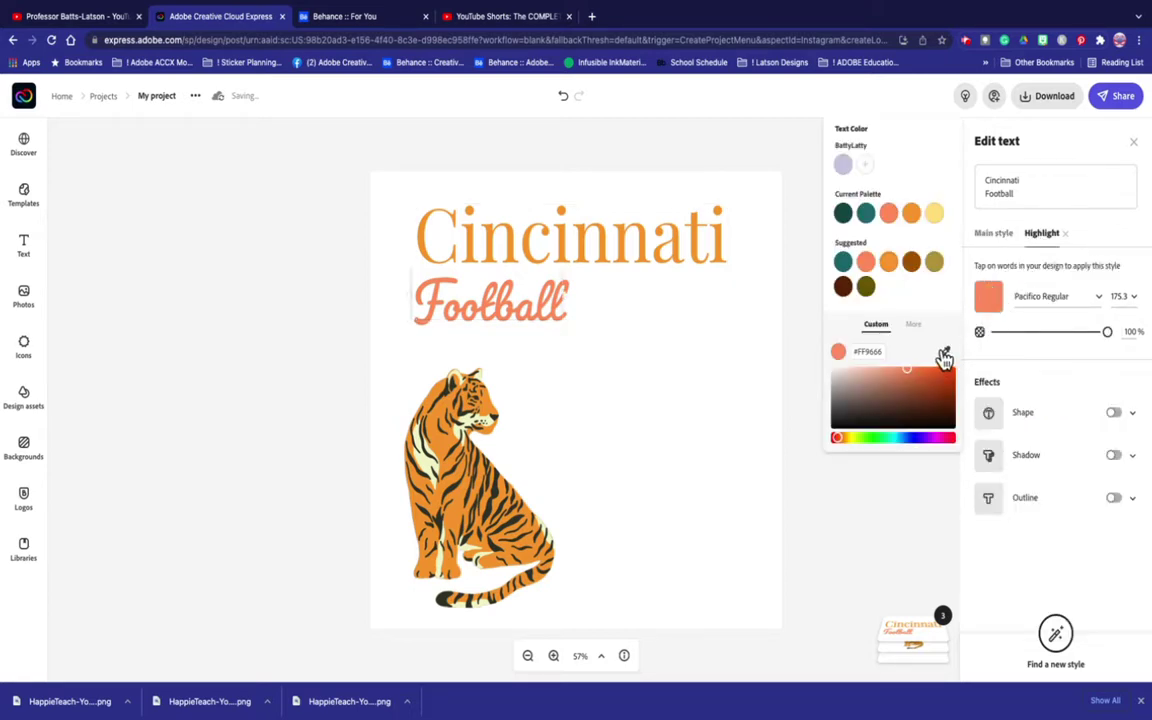
{"action": "left_click", "coordinate": [946, 355]}
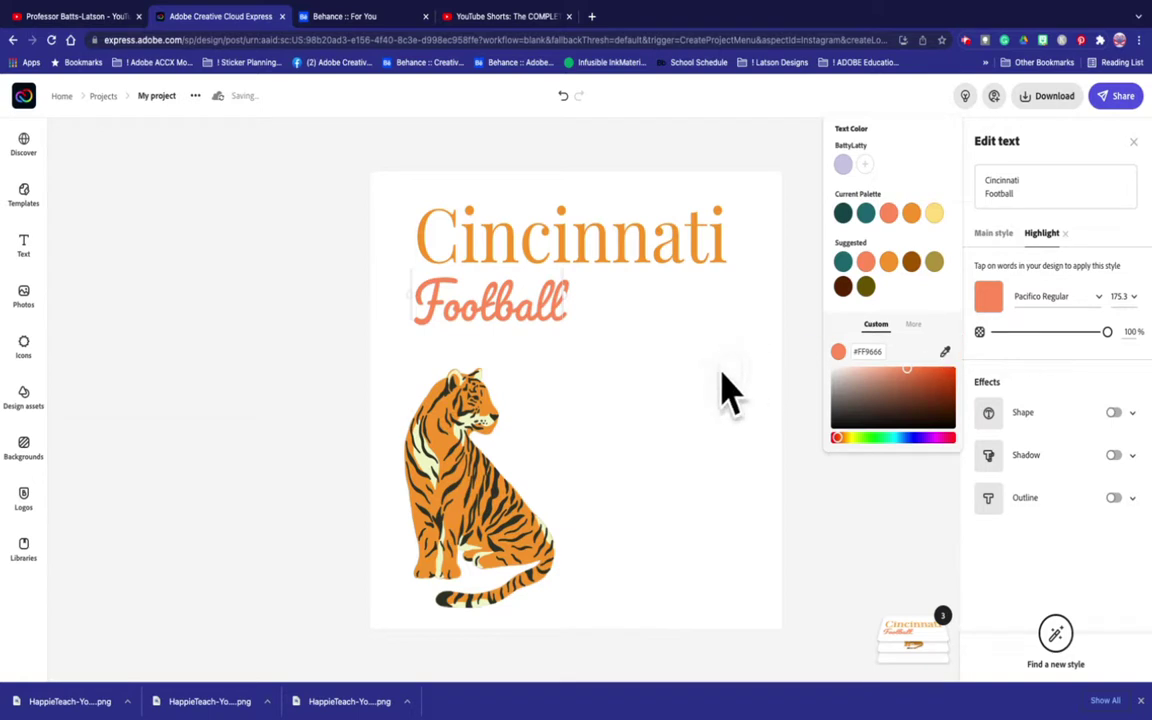
{"action": "left_click", "coordinate": [463, 415]}
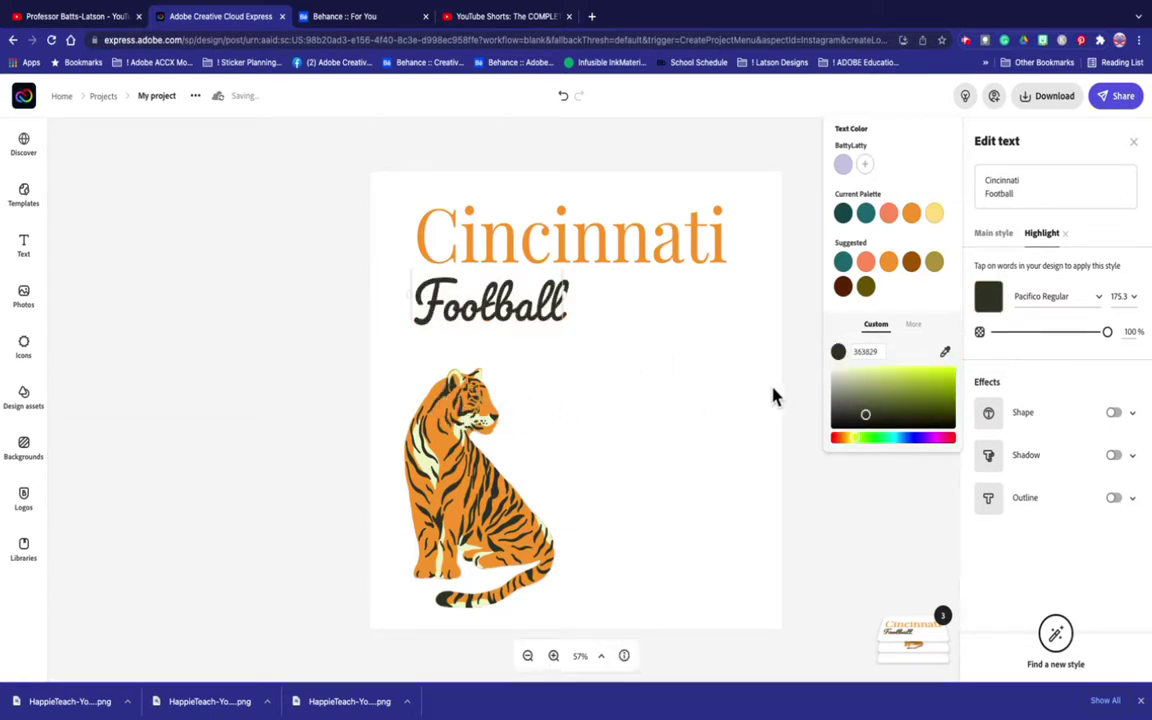
Turn on the Shape effect for the main text style and try banner, circle, full-page, hexagon and rectangle shapes
{"action": "left_click", "coordinate": [1012, 236]}
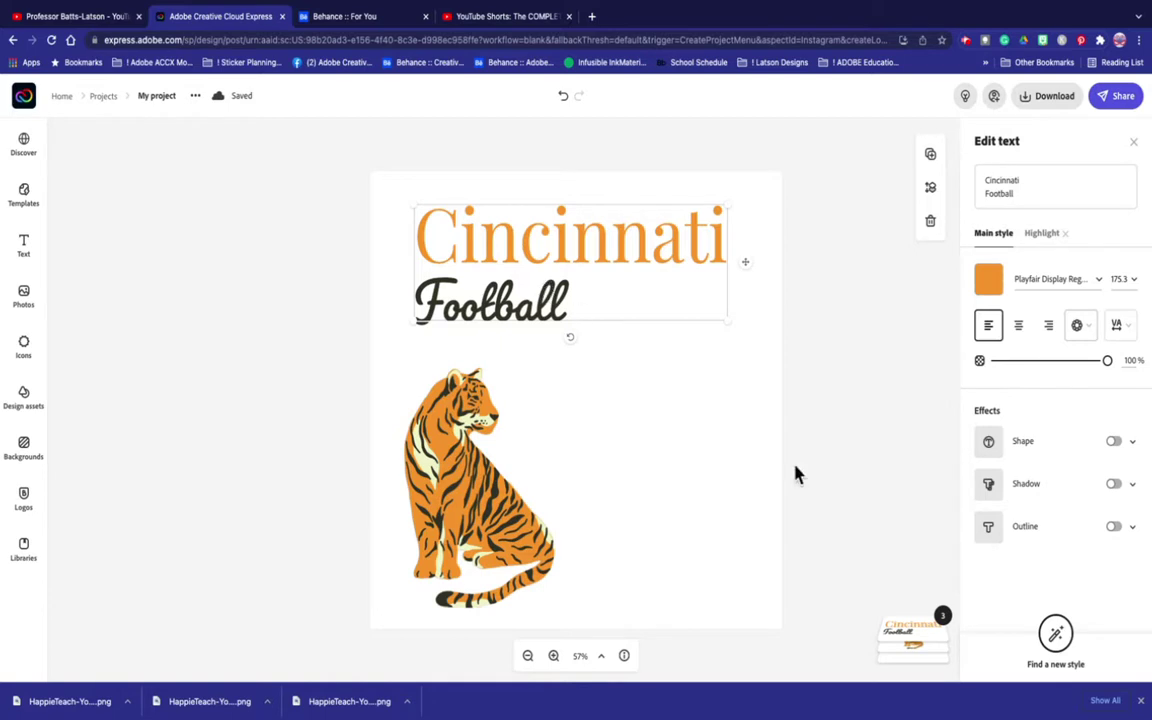
{"action": "left_click", "coordinate": [989, 443]}
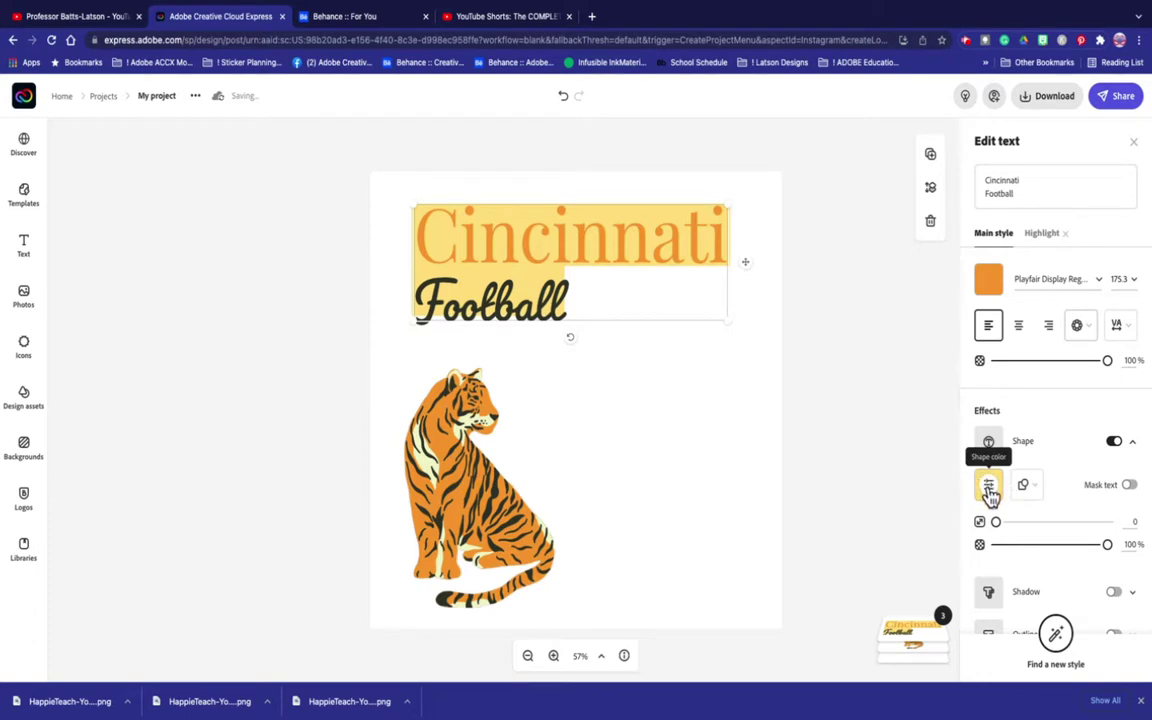
{"action": "left_click", "coordinate": [1026, 487]}
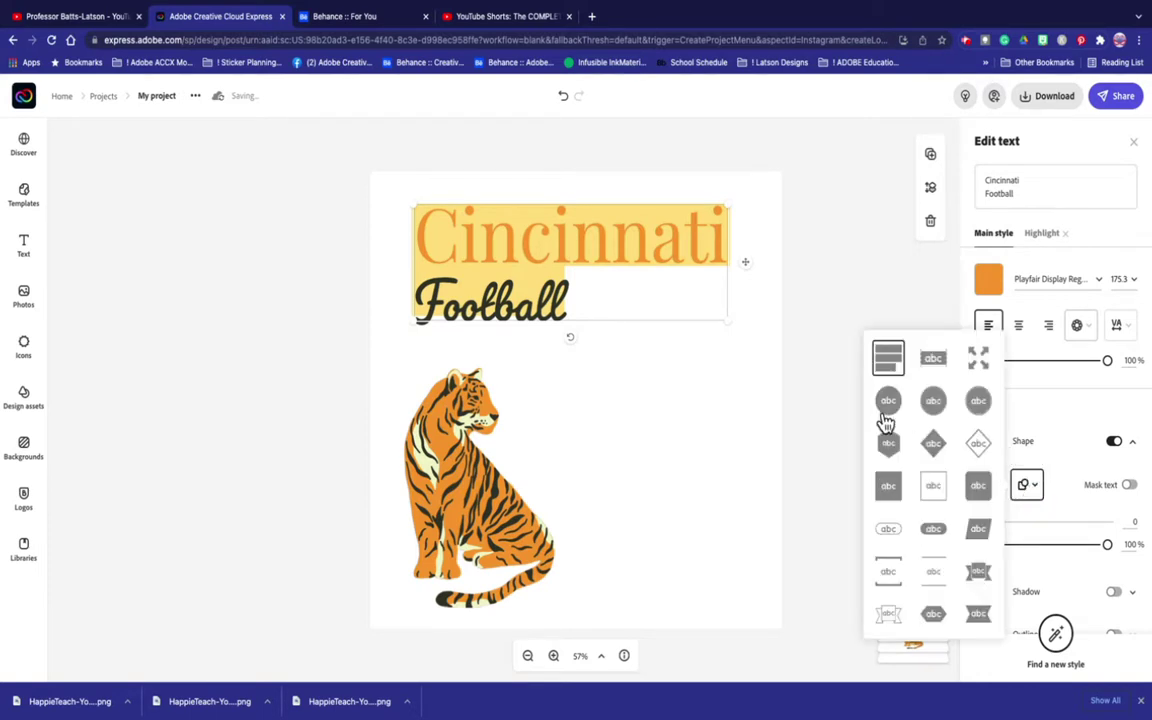
{"action": "left_click", "coordinate": [935, 360]}
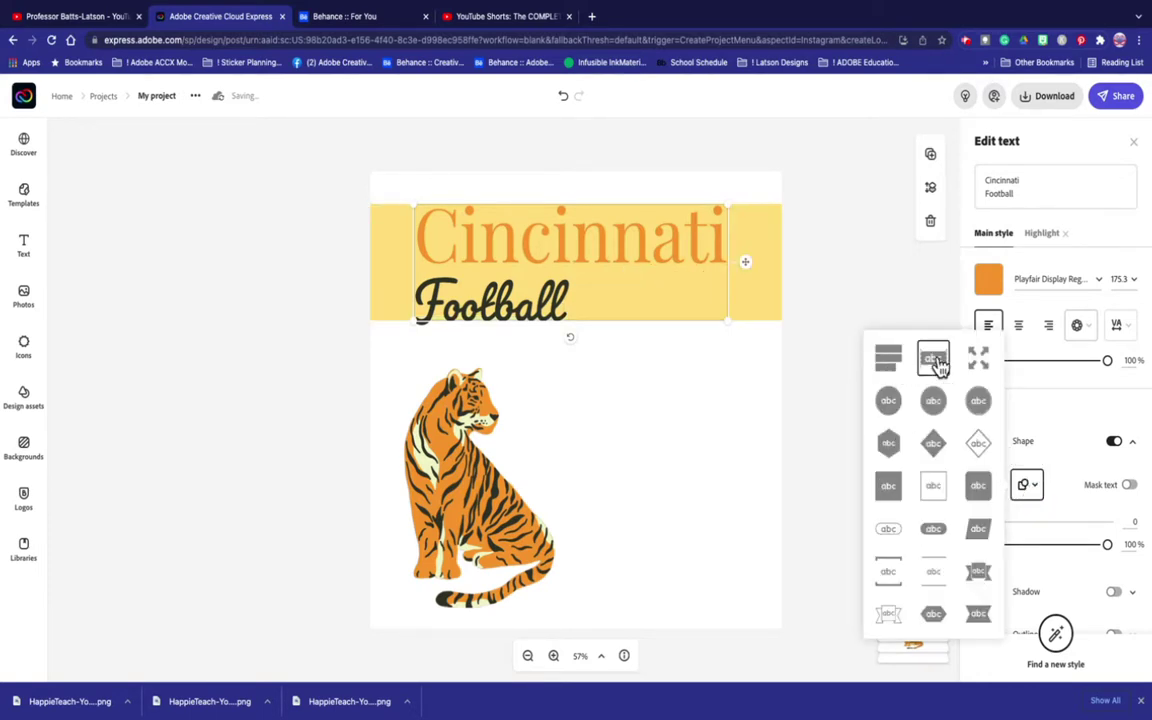
{"action": "left_click", "coordinate": [933, 401]}
{"action": "left_click", "coordinate": [888, 401]}
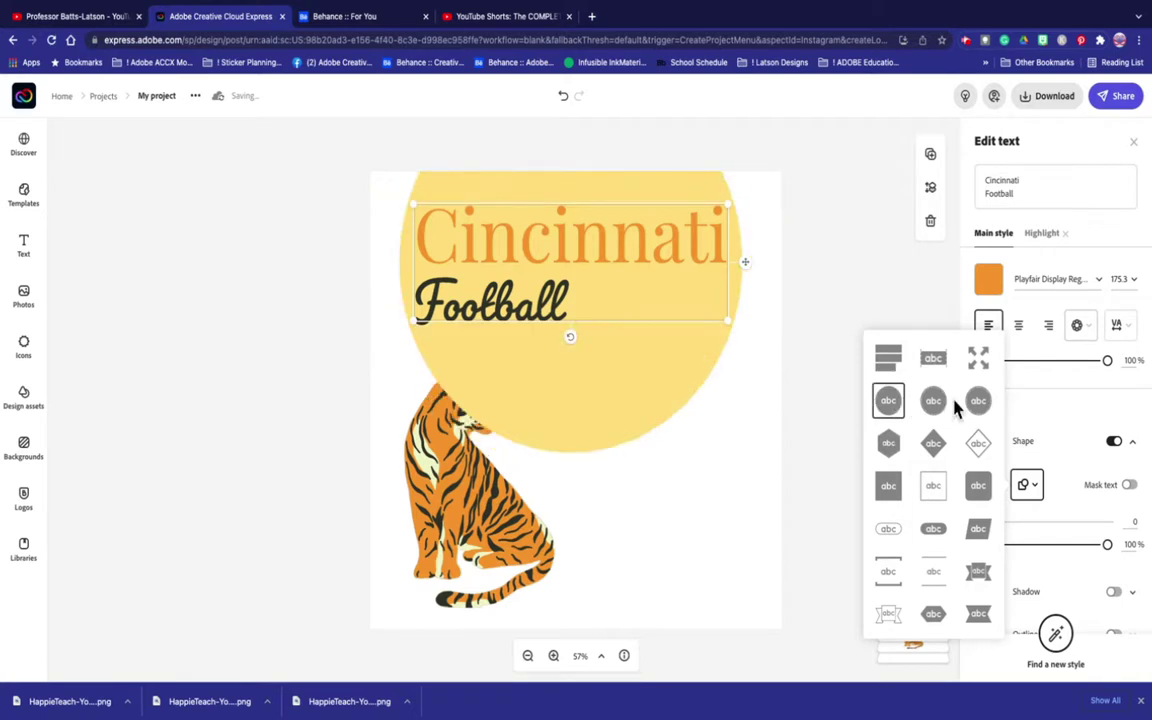
{"action": "left_click", "coordinate": [978, 401]}
{"action": "left_click", "coordinate": [976, 362]}
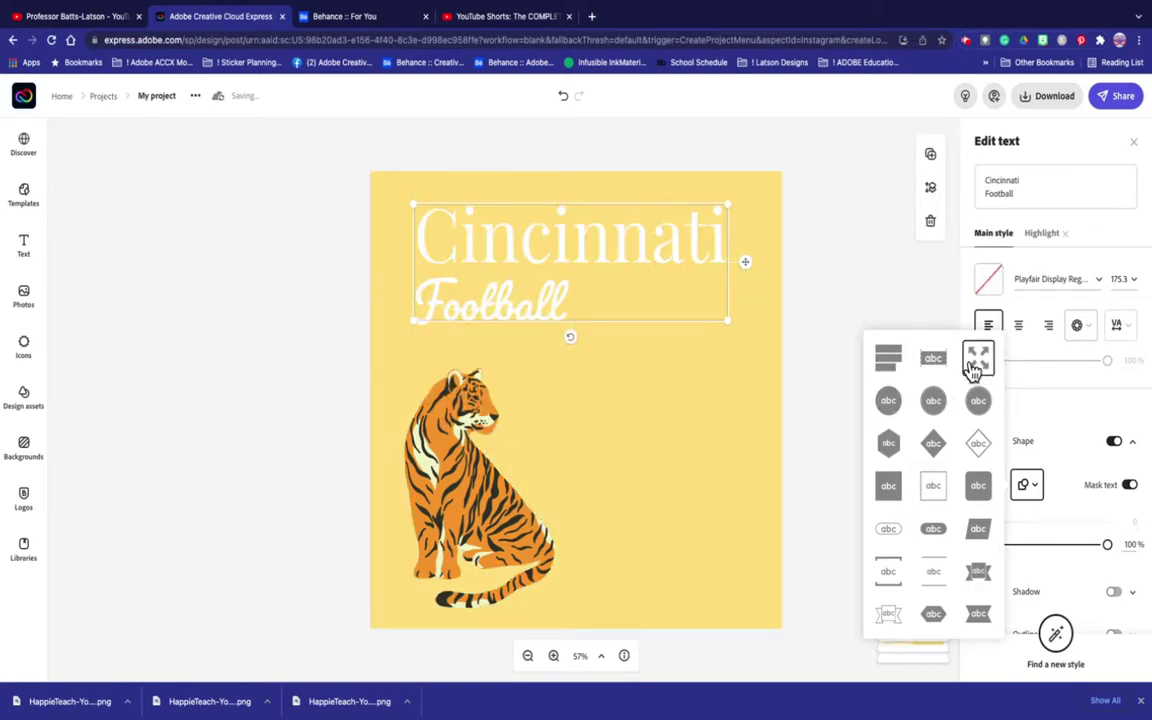
{"action": "left_click", "coordinate": [888, 445]}
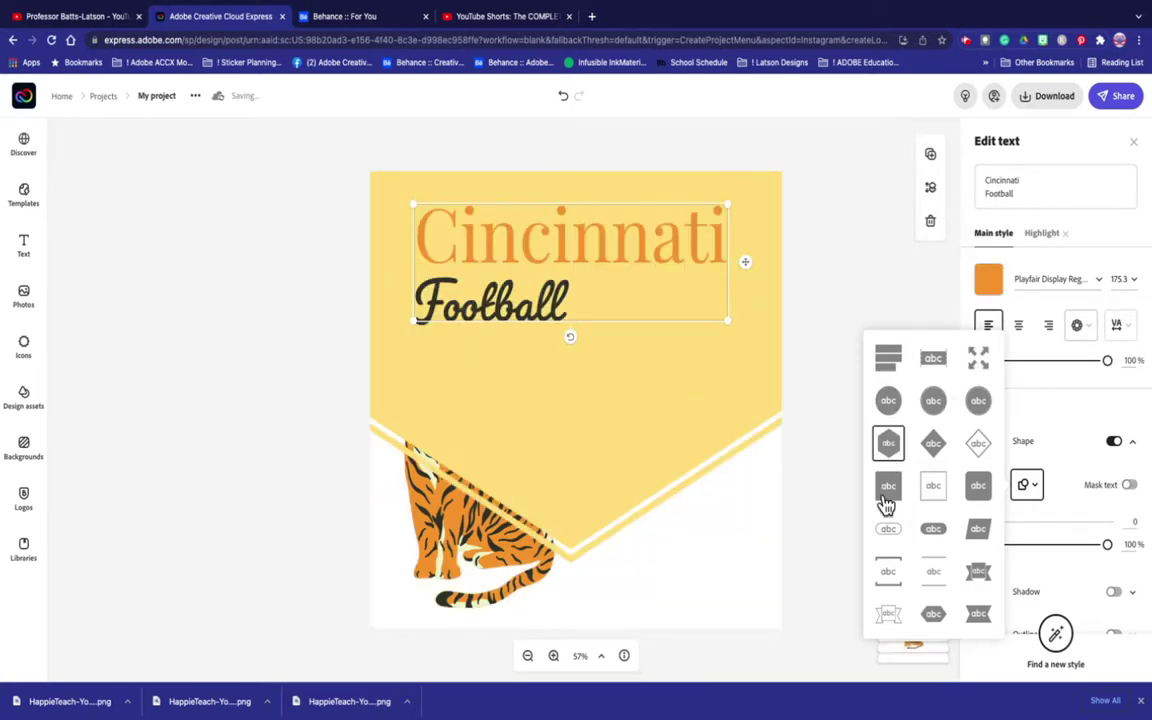
{"action": "left_click", "coordinate": [887, 495]}
{"action": "left_click", "coordinate": [931, 487]}
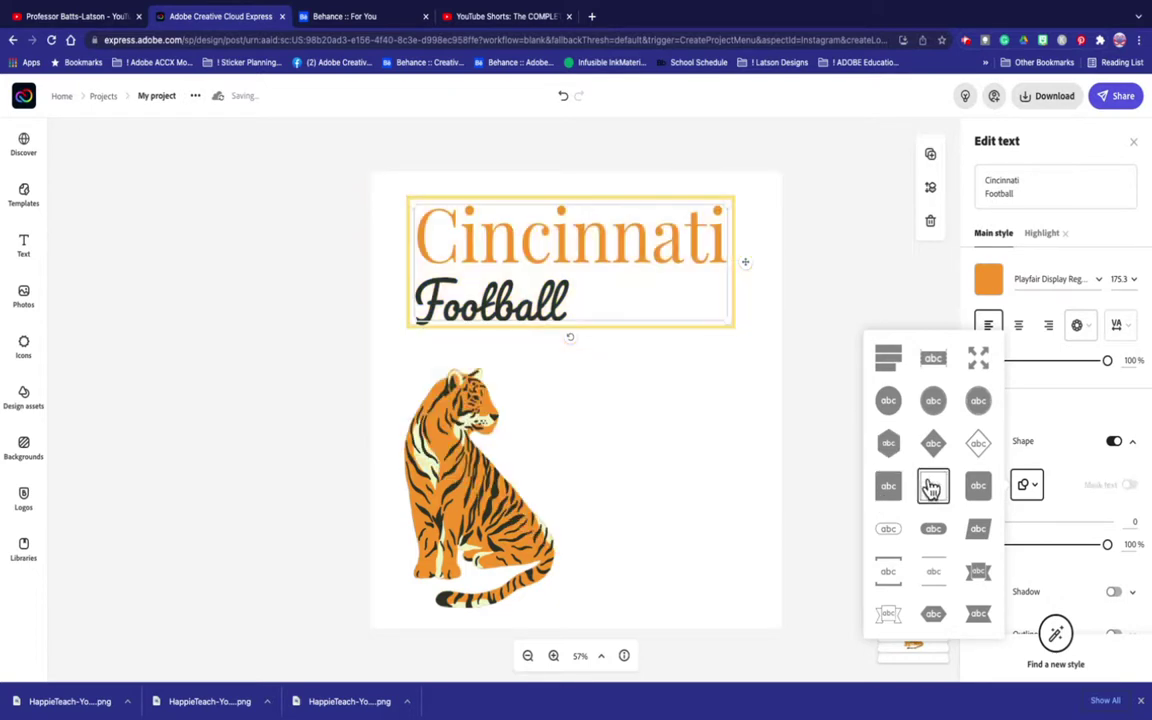
Return to the line-by-line shape behind the text and turn the Shape effect off
{"action": "left_click", "coordinate": [888, 358]}
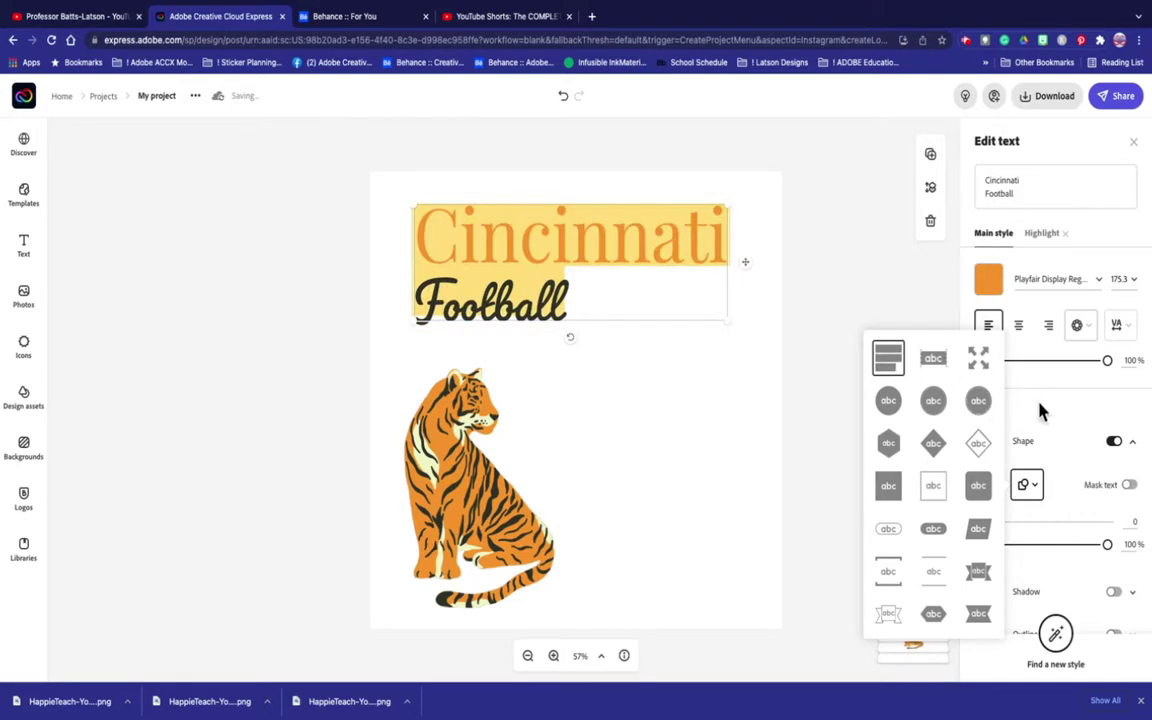
{"action": "left_click", "coordinate": [1024, 487]}
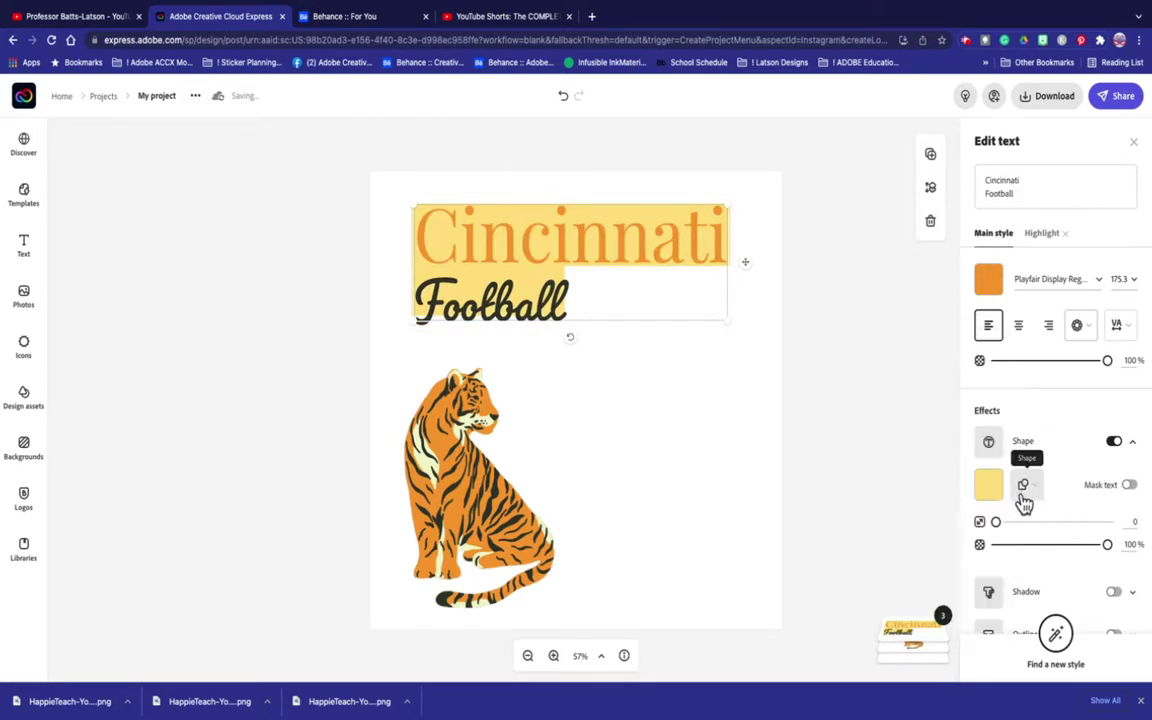
{"action": "left_click", "coordinate": [990, 447]}
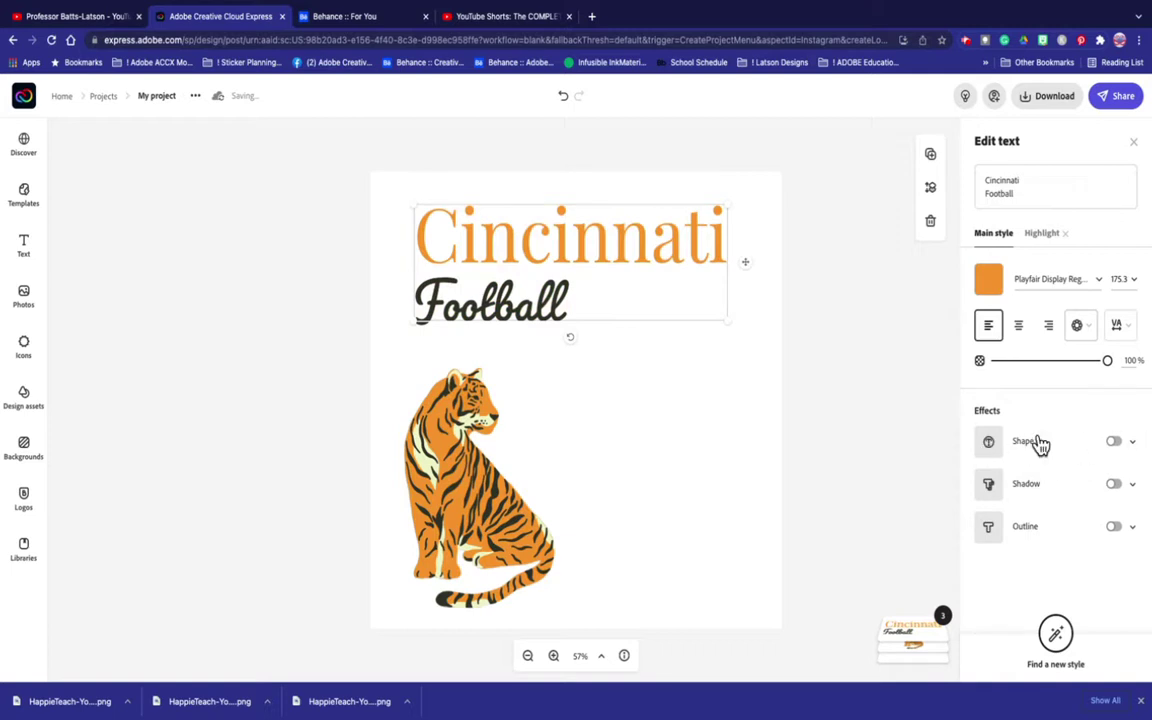
Add a Shadow effect to the main text style and set its distance to 24
{"action": "left_click", "coordinate": [987, 486]}
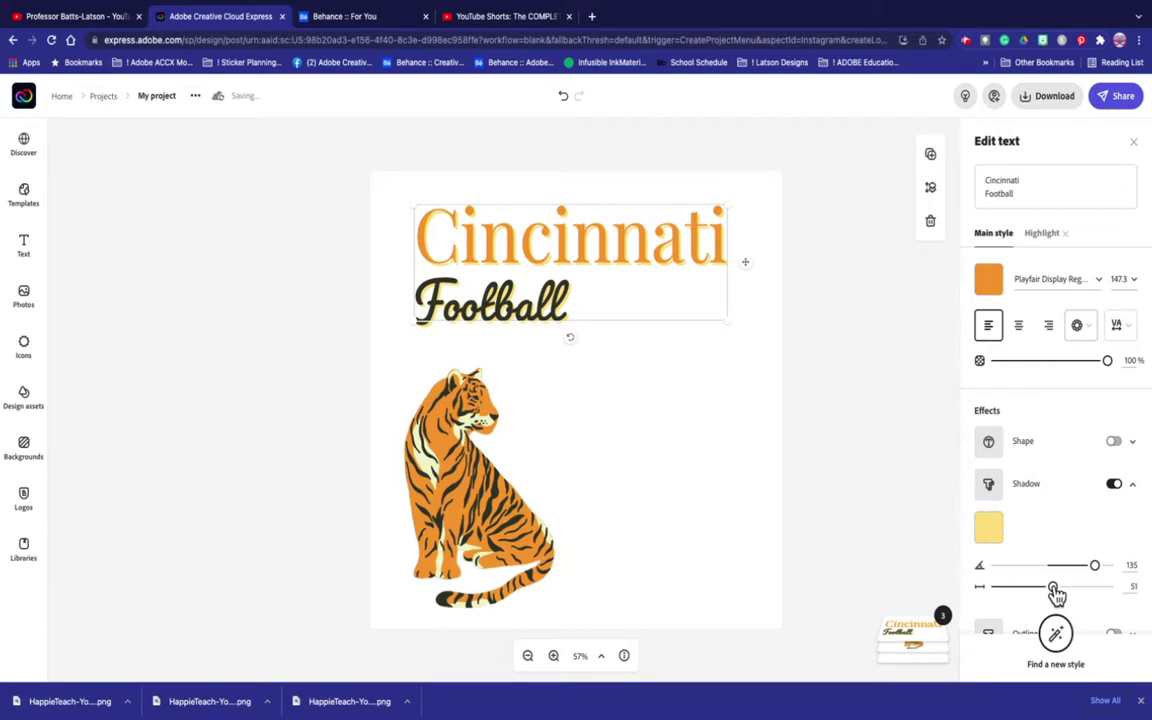
{"action": "left_click_drag", "start_coordinate": [1060, 591], "coordinate": [1024, 594]}
{"action": "left_click", "coordinate": [989, 490]}
{"action": "left_click", "coordinate": [989, 490]}
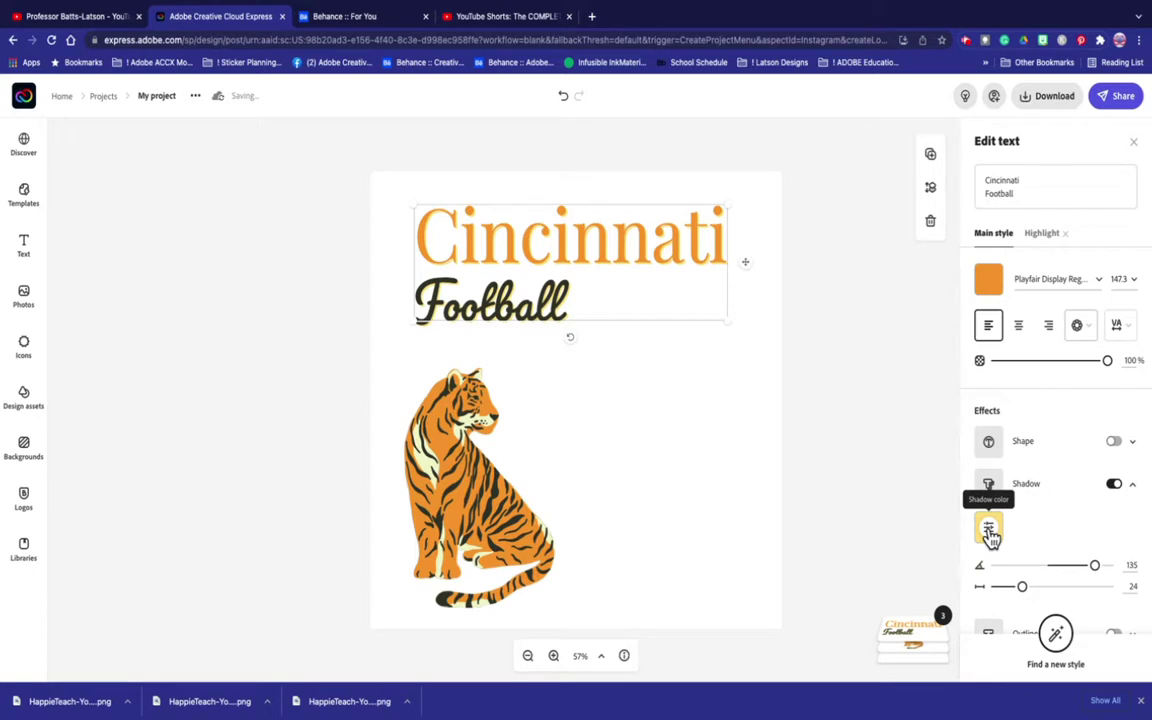
Change the main style's shadow color to the dark #363829 and set its distance to 10
{"action": "left_click", "coordinate": [989, 532]}
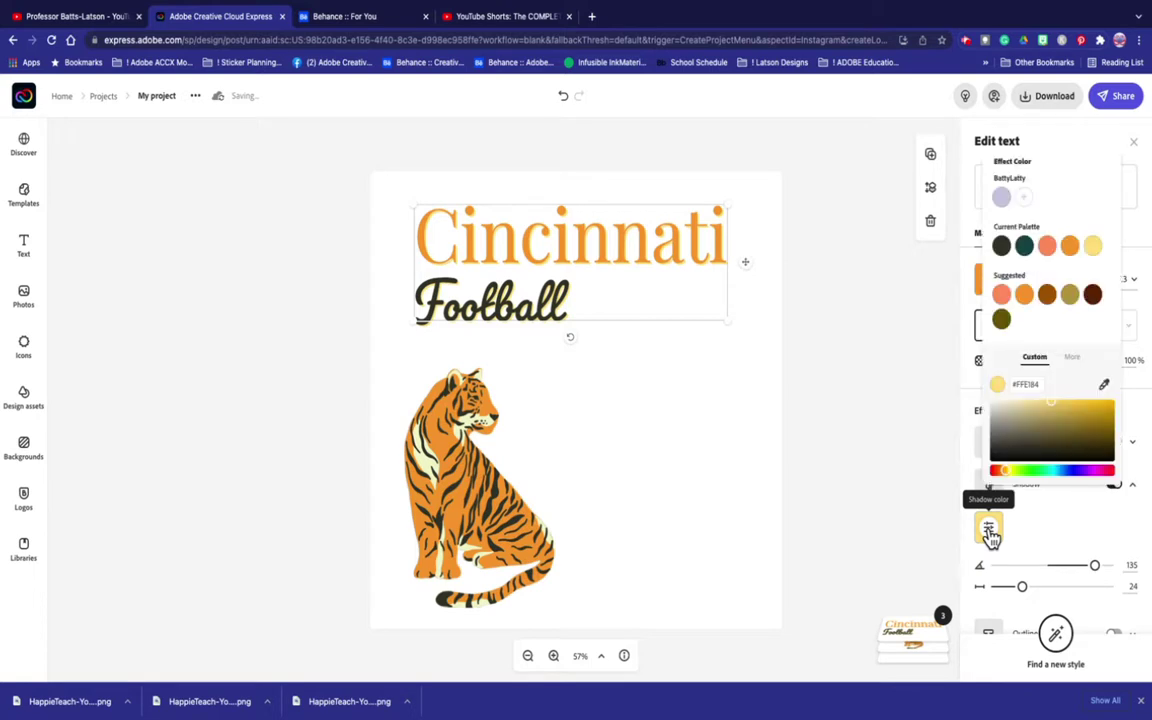
{"action": "left_click", "coordinate": [1003, 248]}
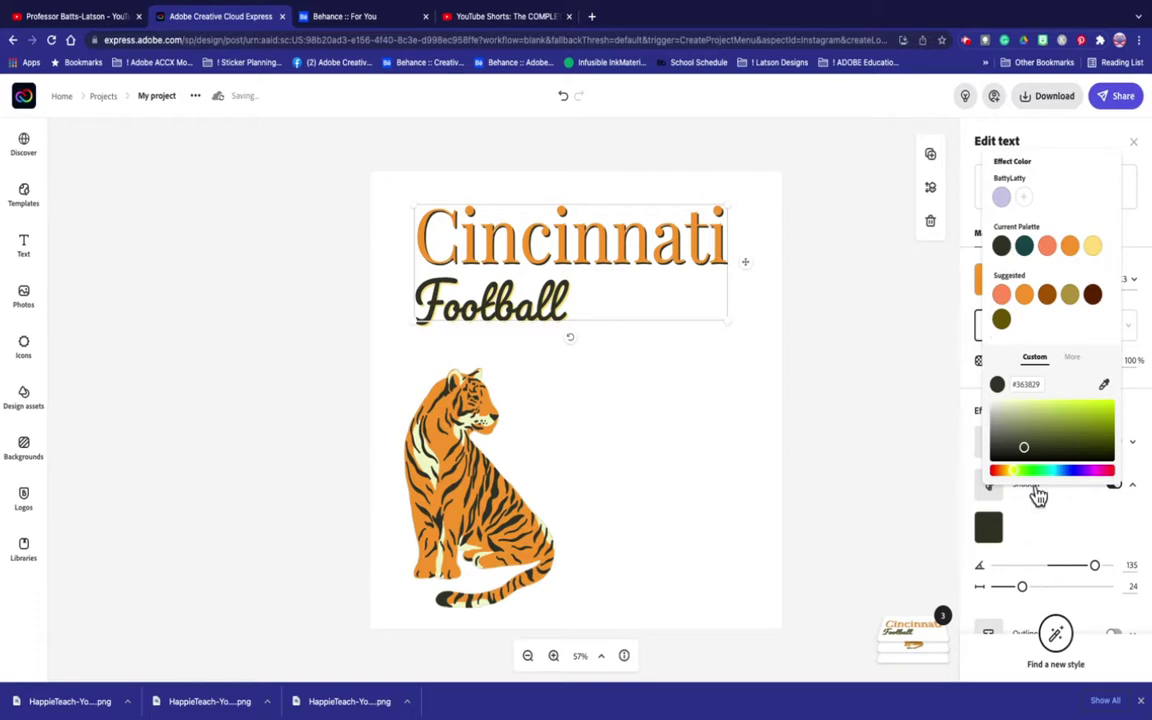
{"action": "left_click_drag", "start_coordinate": [1021, 588], "coordinate": [1034, 588]}
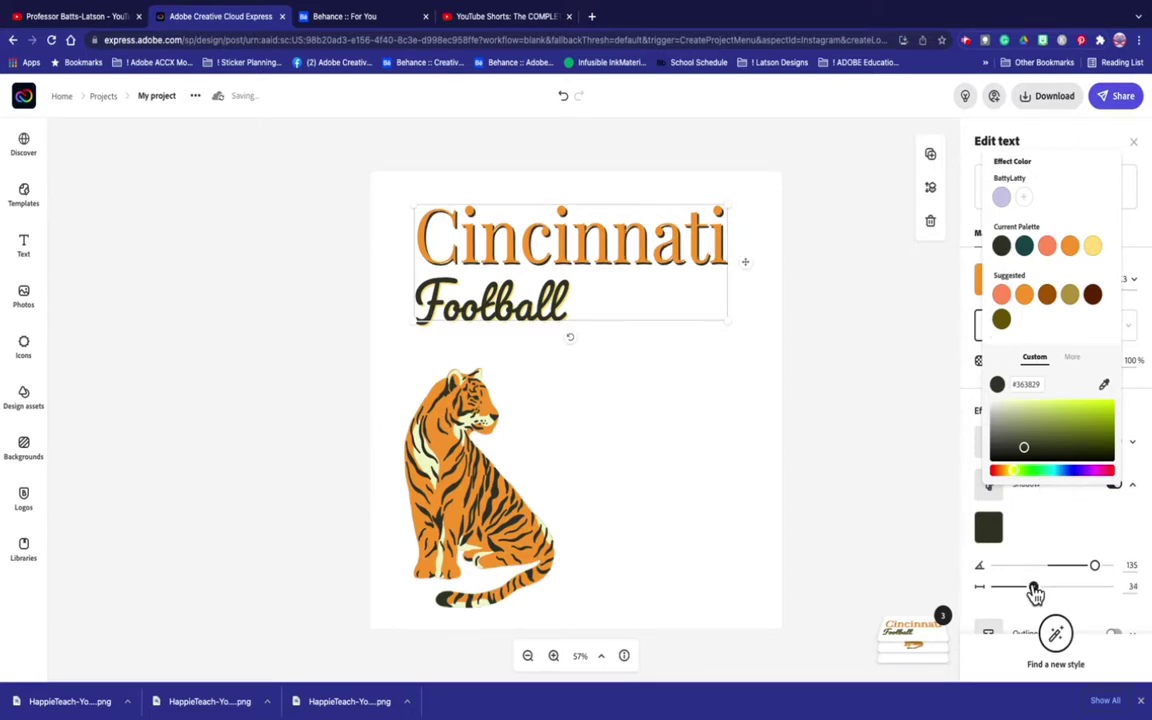
{"action": "left_click_drag", "start_coordinate": [1034, 588], "coordinate": [1008, 589]}
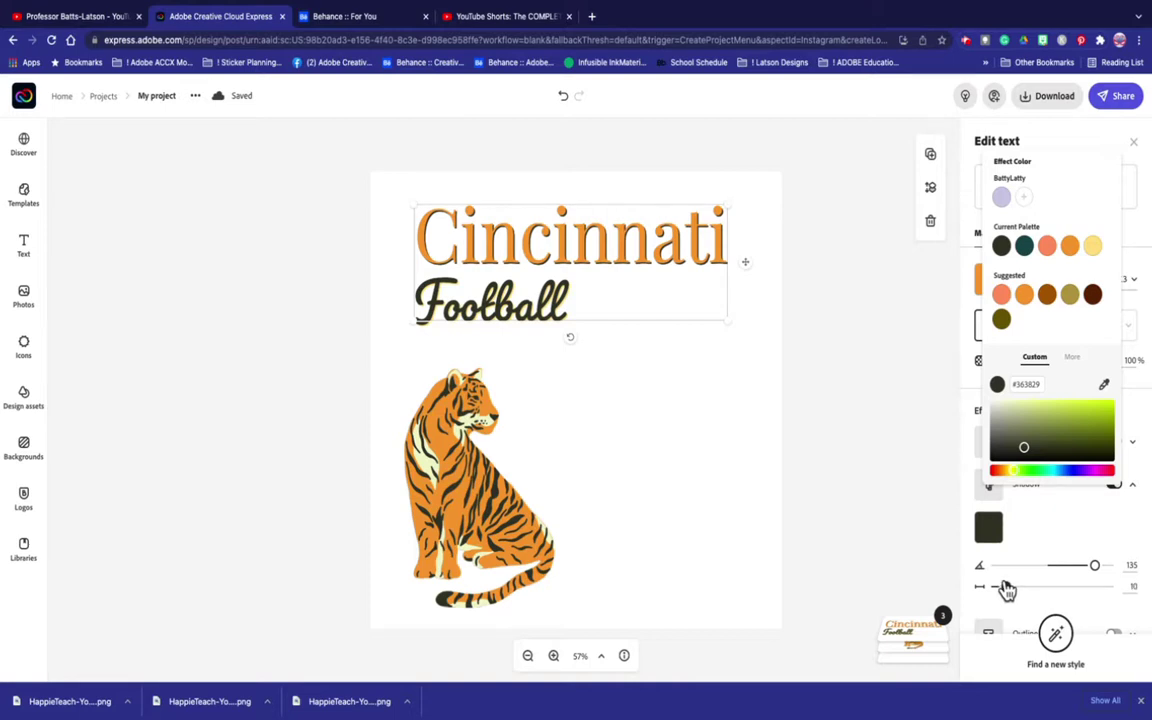
{"action": "left_click", "coordinate": [1007, 590]}
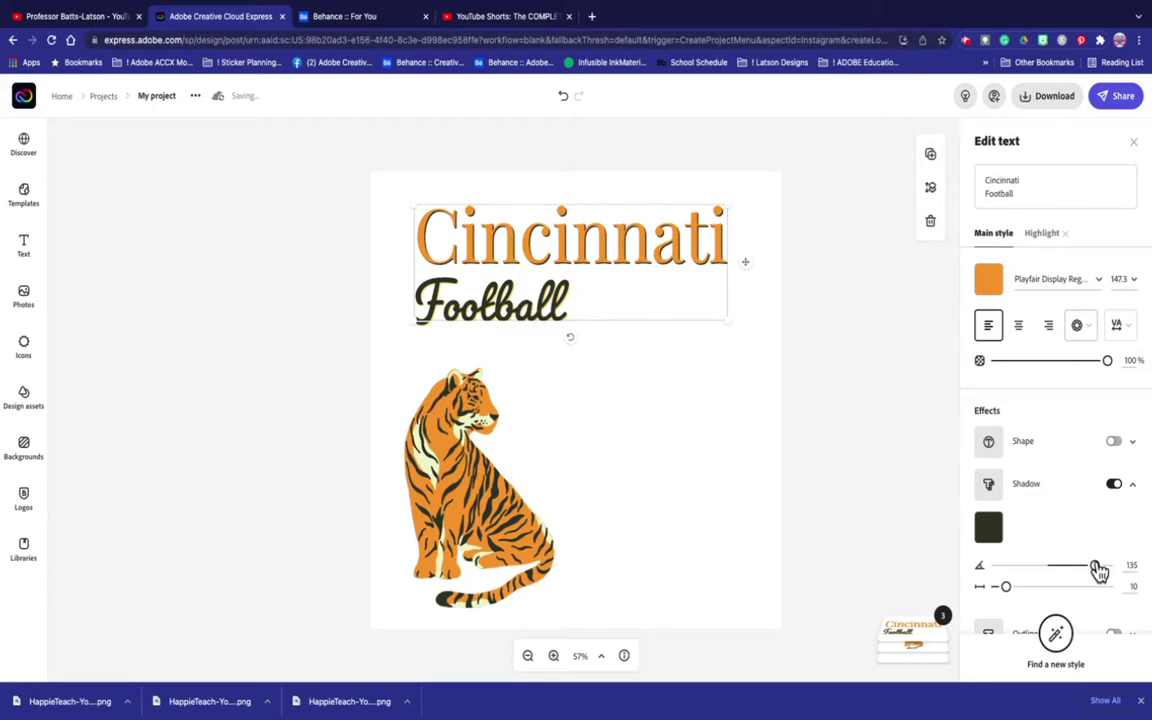
Change the shadow color of the highlight style on "Football" to the orange #F79E30
{"action": "left_click", "coordinate": [1045, 238]}
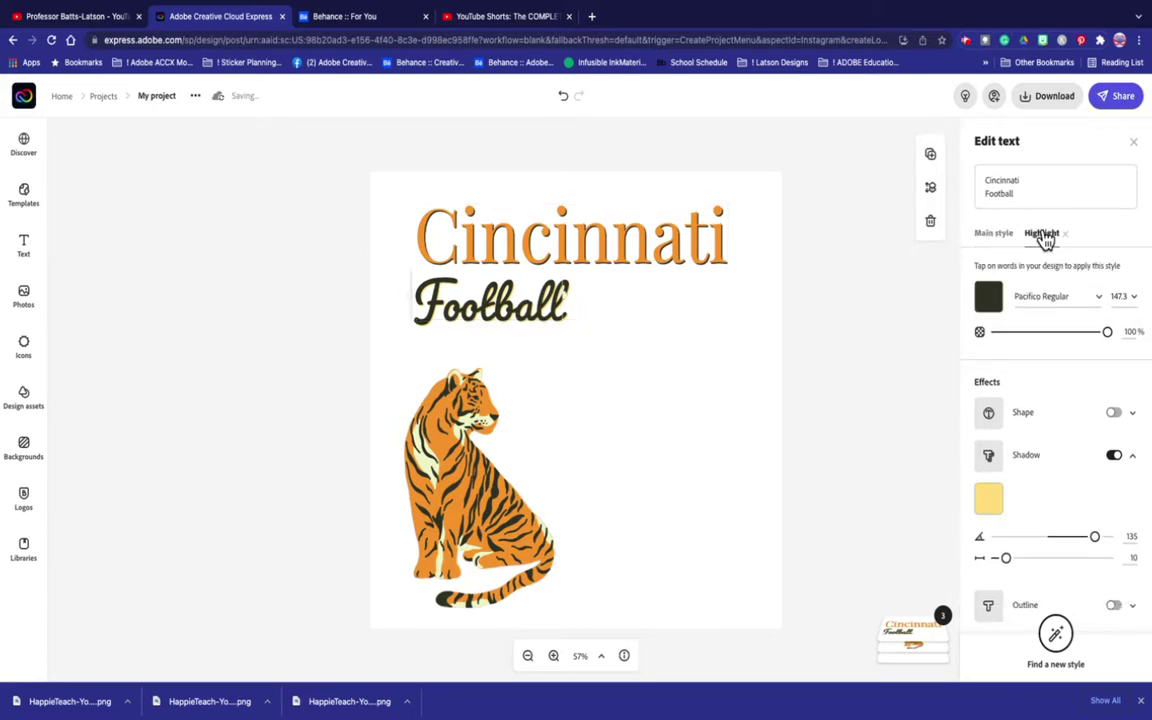
{"action": "left_click", "coordinate": [989, 505]}
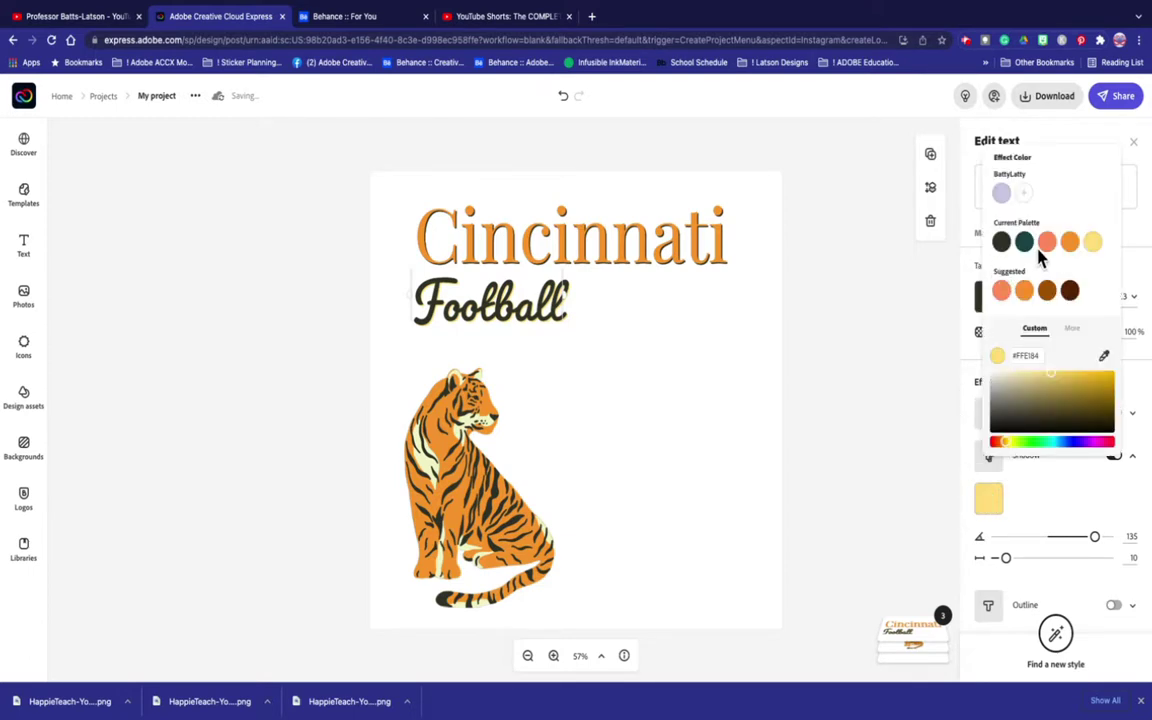
{"action": "left_click", "coordinate": [1070, 244]}
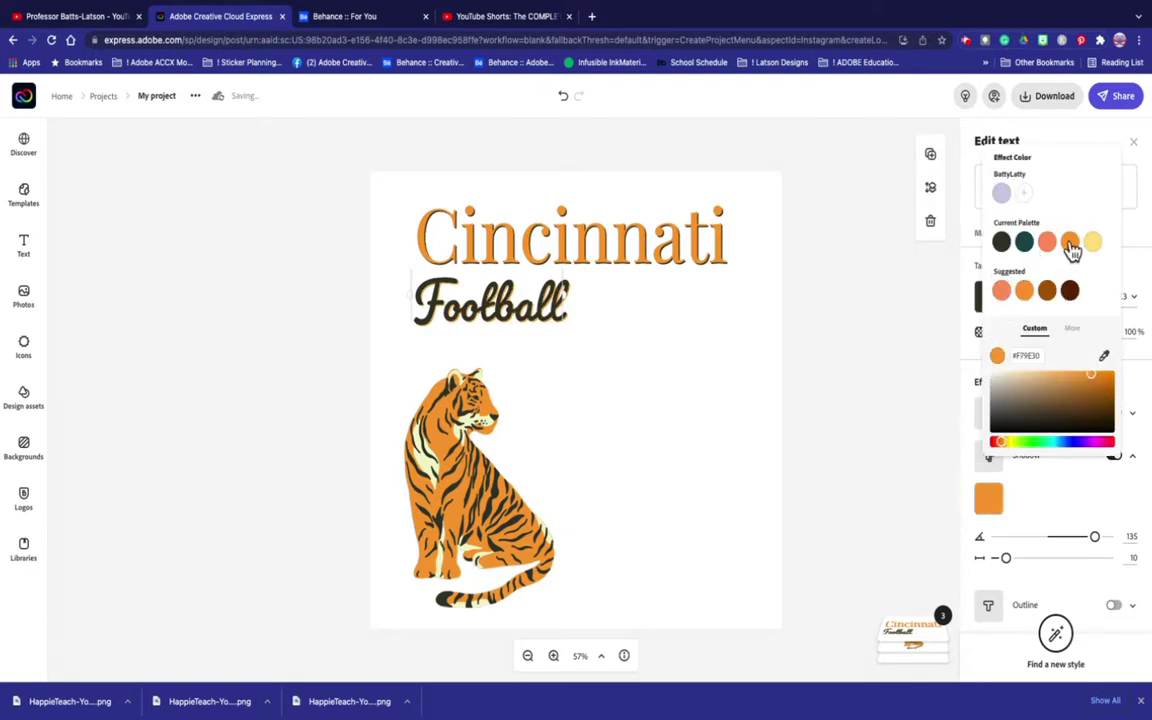
{"action": "left_click", "coordinate": [1065, 513]}
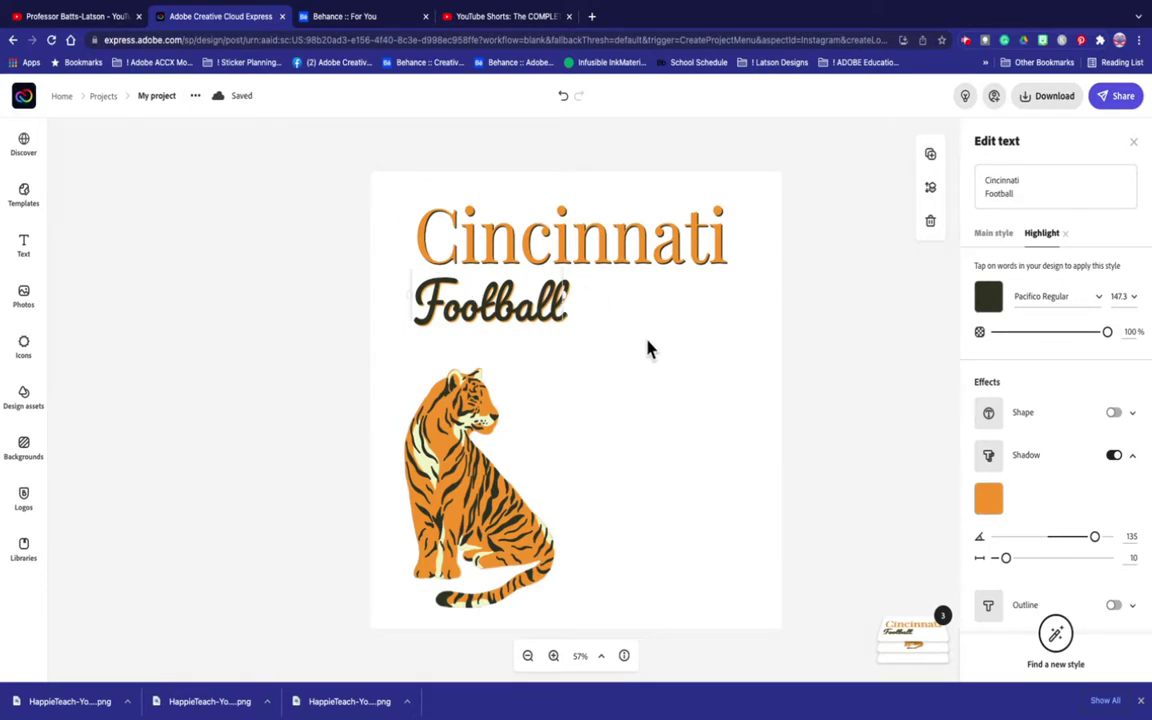
{"action": "left_click", "coordinate": [877, 282]}
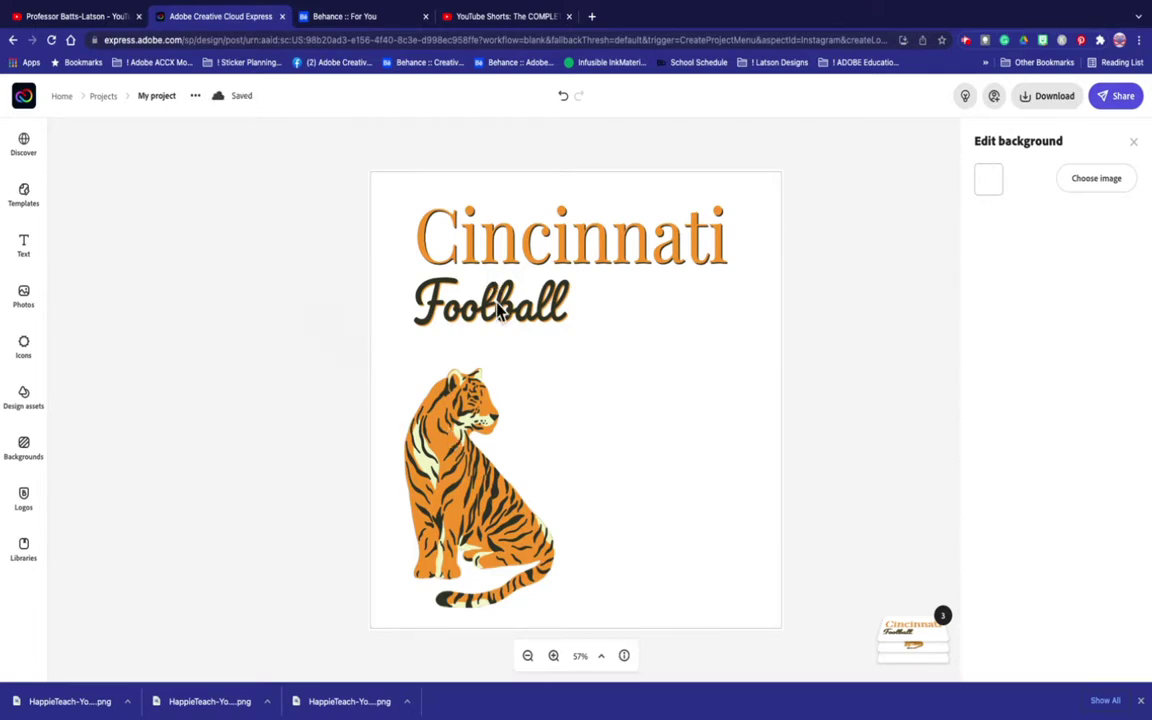
Try font size 132 for the highlight style and undo the size change
{"action": "left_click", "coordinate": [450, 280]}
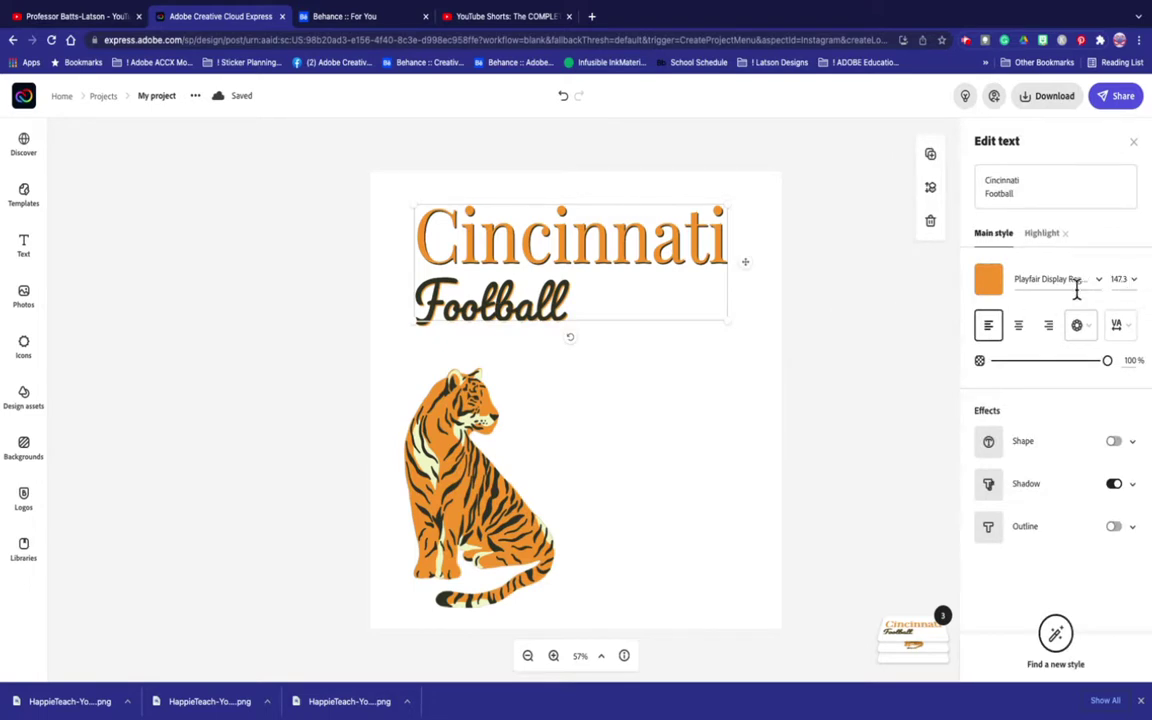
{"action": "left_click", "coordinate": [1045, 236]}
{"action": "left_click", "coordinate": [1131, 300]}
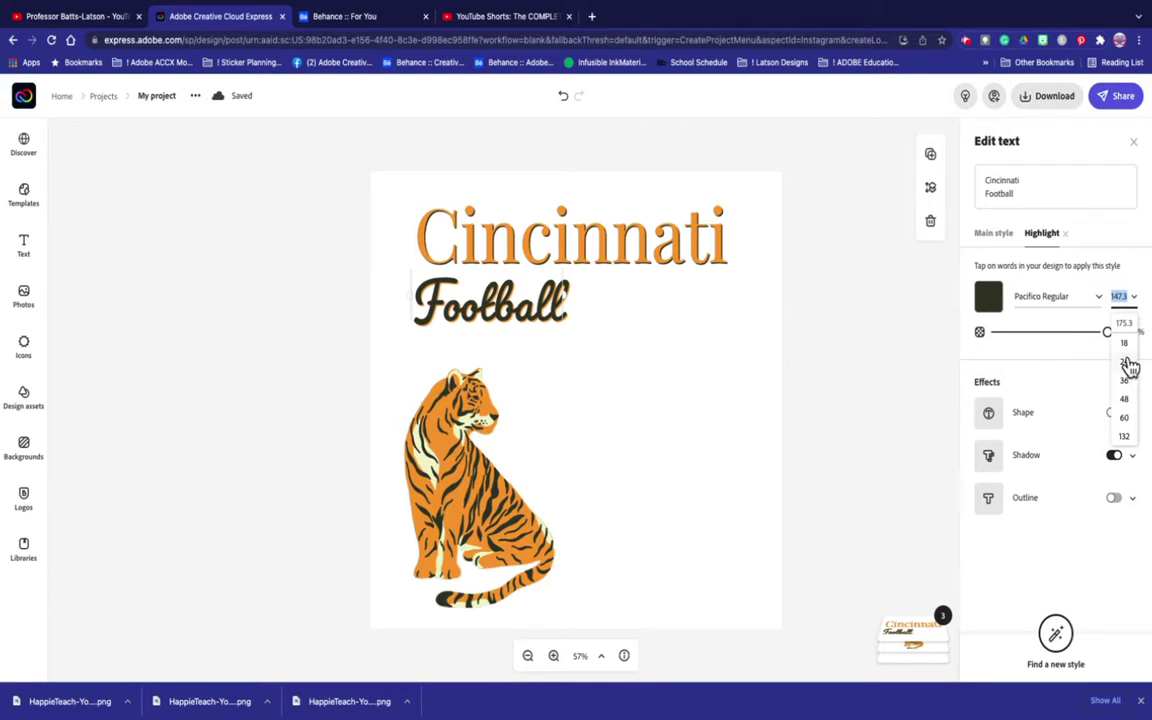
{"action": "type", "text": "132"}
{"action": "key", "text": "Return"}
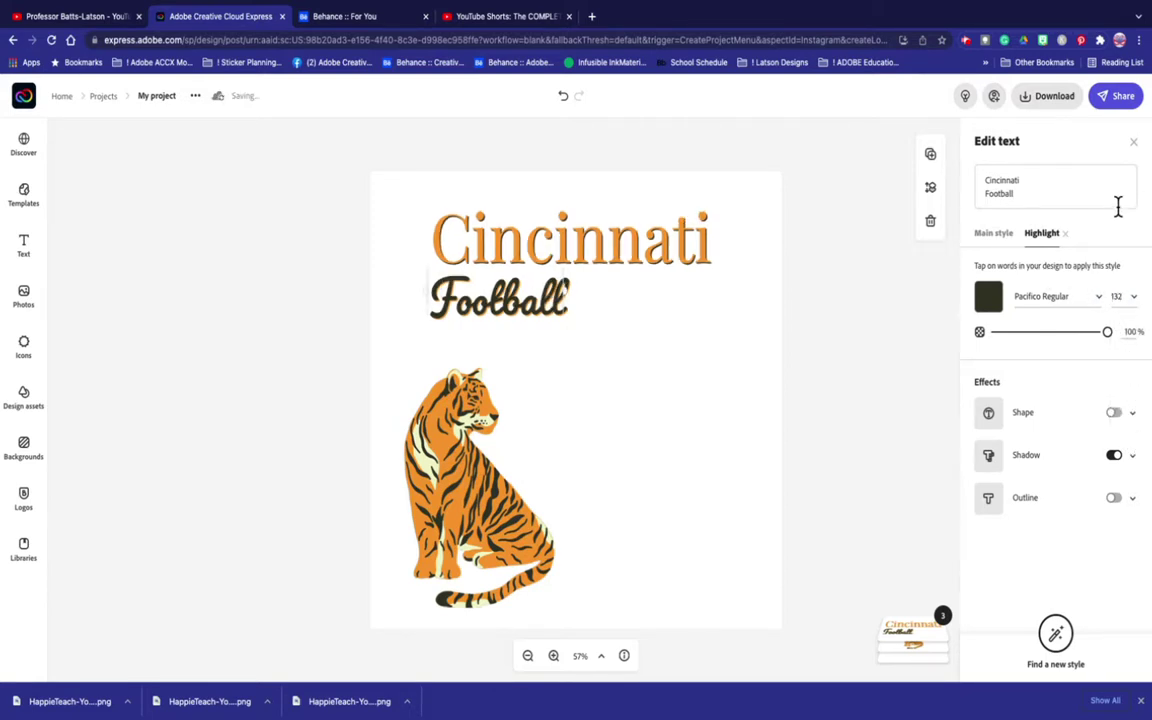
{"action": "left_click", "coordinate": [995, 236]}
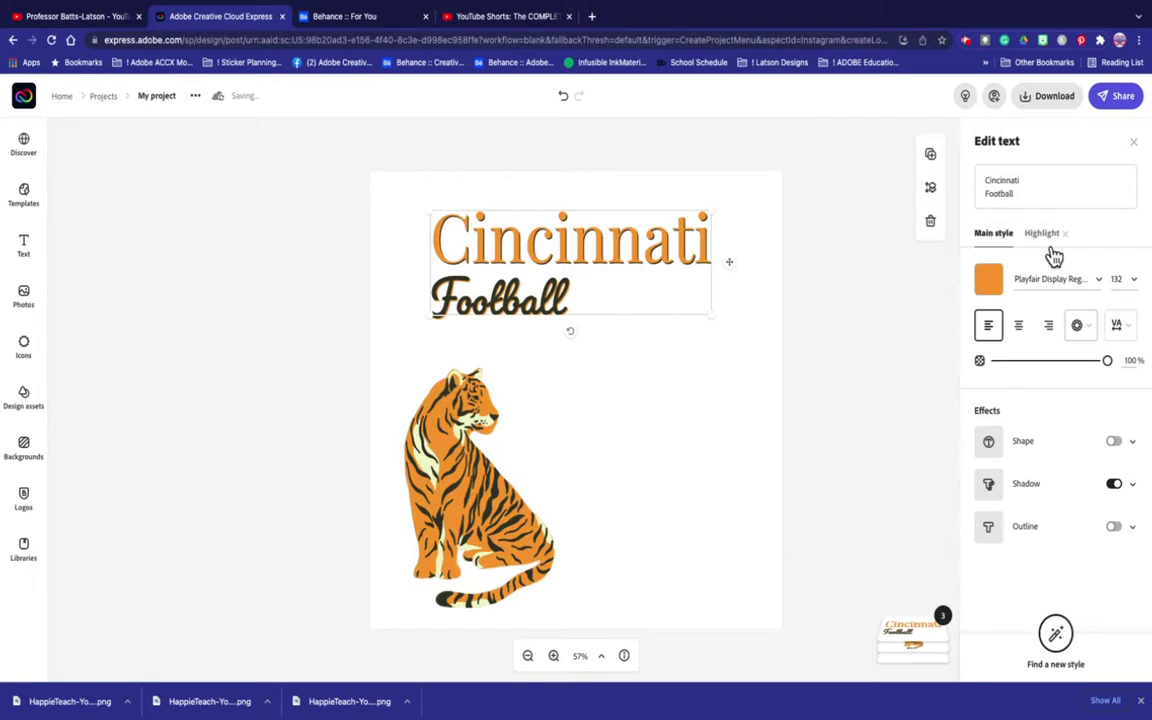
{"action": "key", "text": "super+z"}
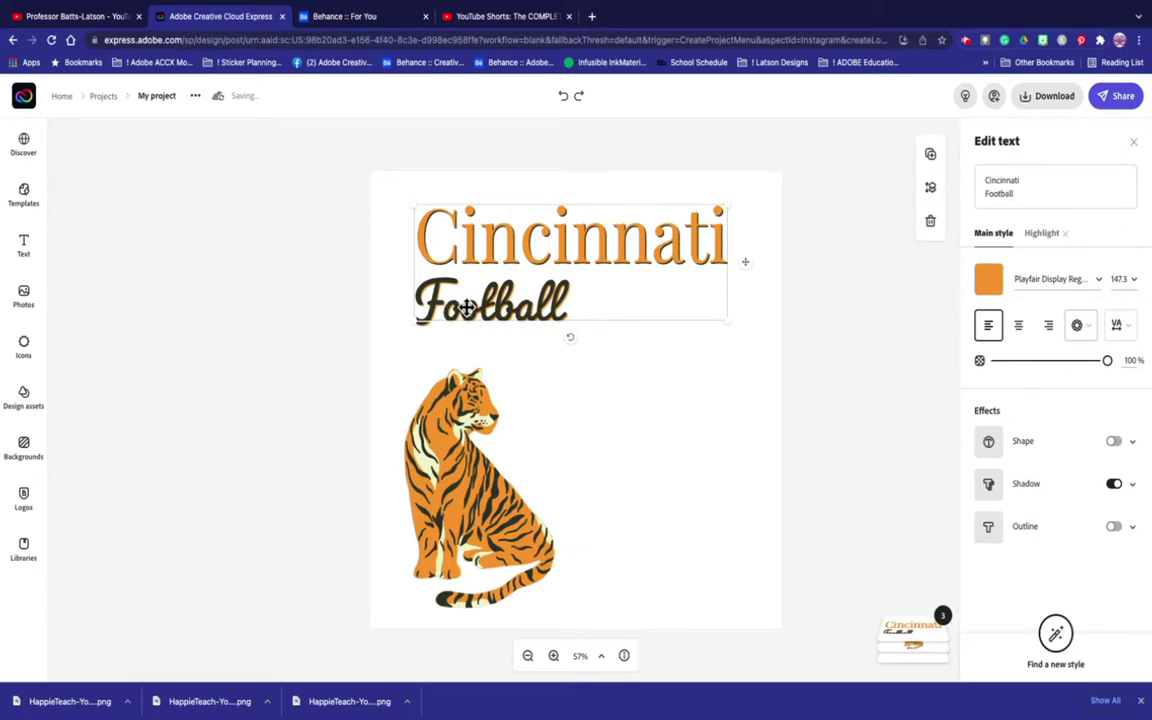
{"action": "left_click", "coordinate": [774, 324]}
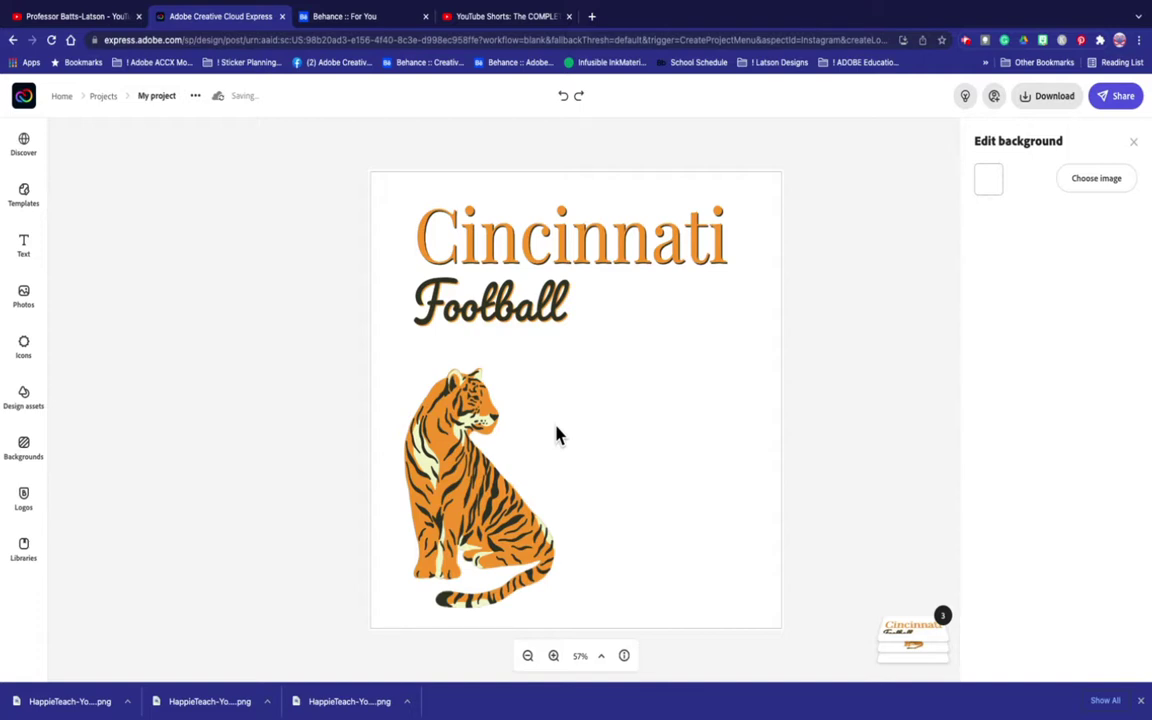
Add a new text block reading "Mega", "Plate", "Sunday" on three lines and place it beside the tiger
{"action": "left_click", "coordinate": [24, 245]}
{"action": "left_click", "coordinate": [144, 226]}
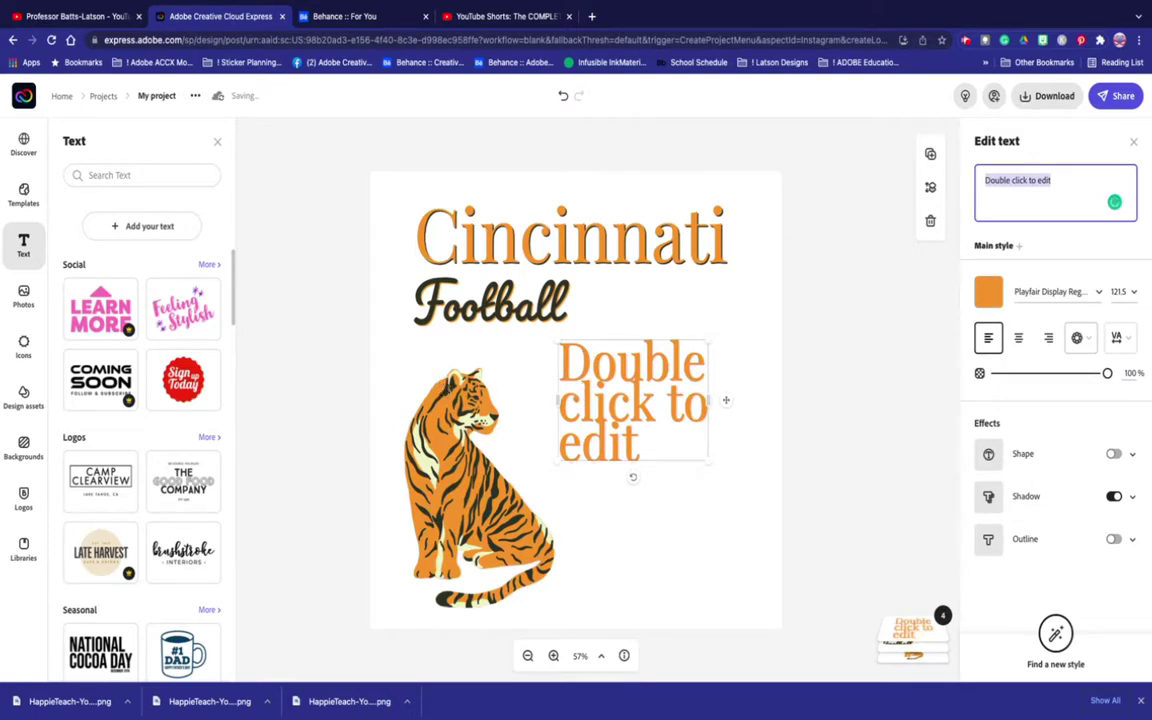
{"action": "type", "text": "Mega"}
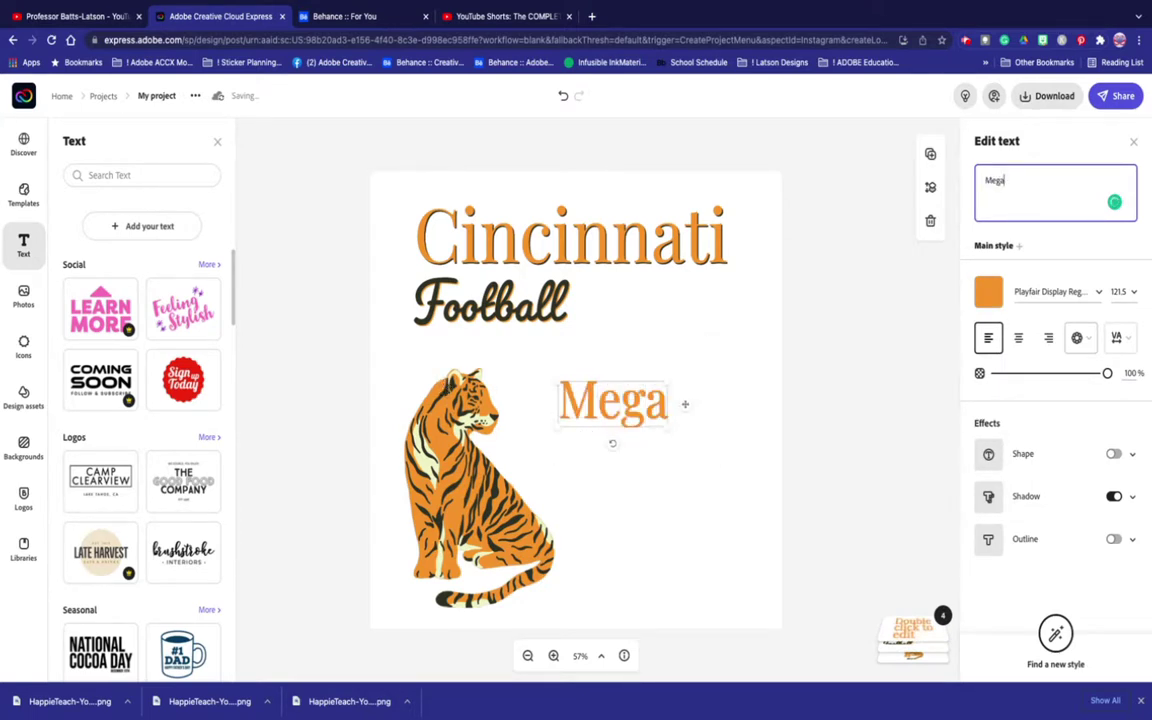
{"action": "key", "text": "Return"}
{"action": "type", "text": "Plate"}
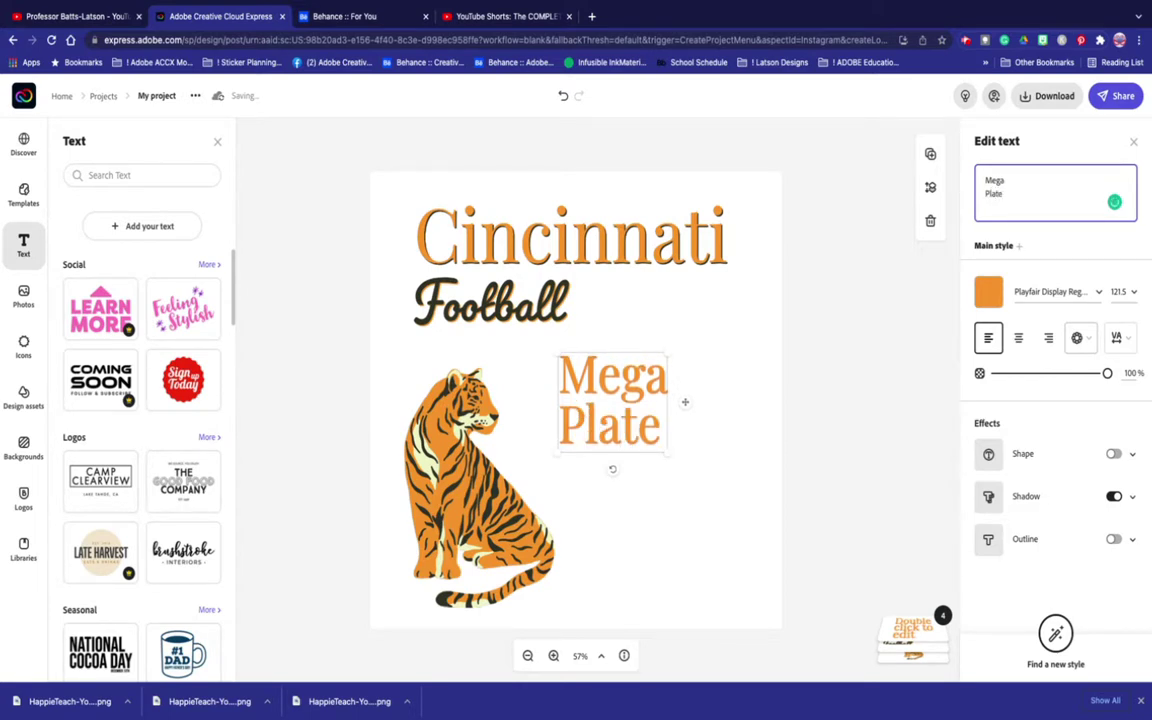
{"action": "key", "text": "Return"}
{"action": "type", "text": "Sunday"}
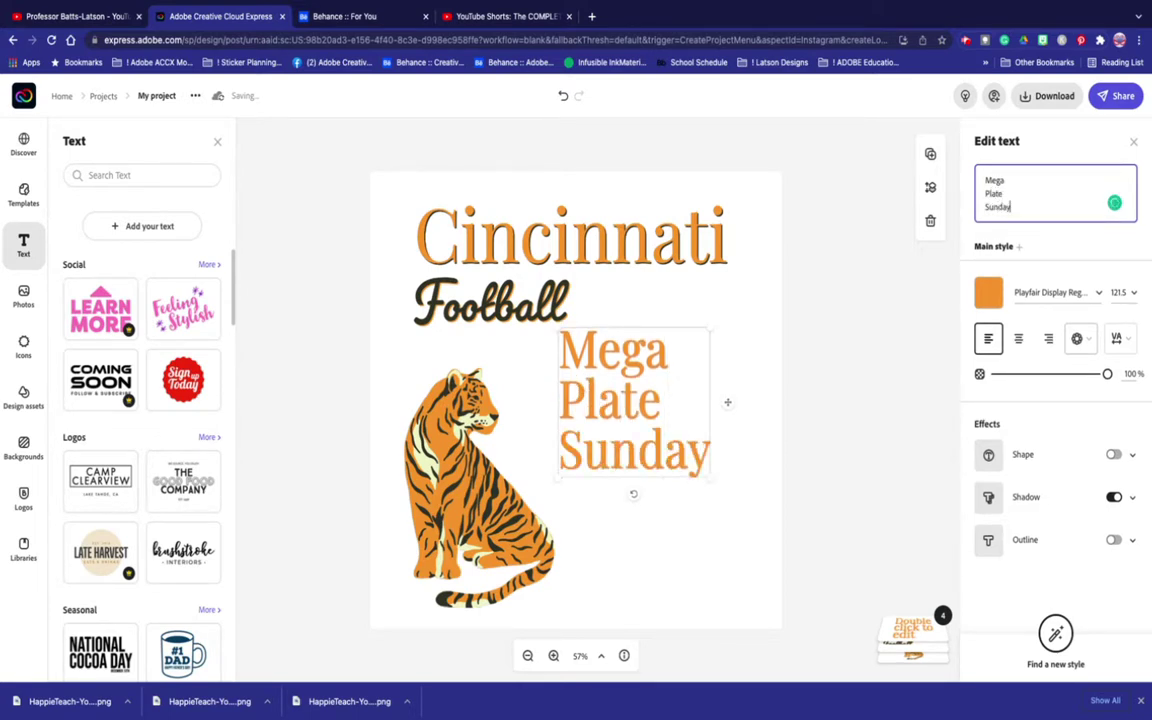
{"action": "left_click", "coordinate": [635, 437]}
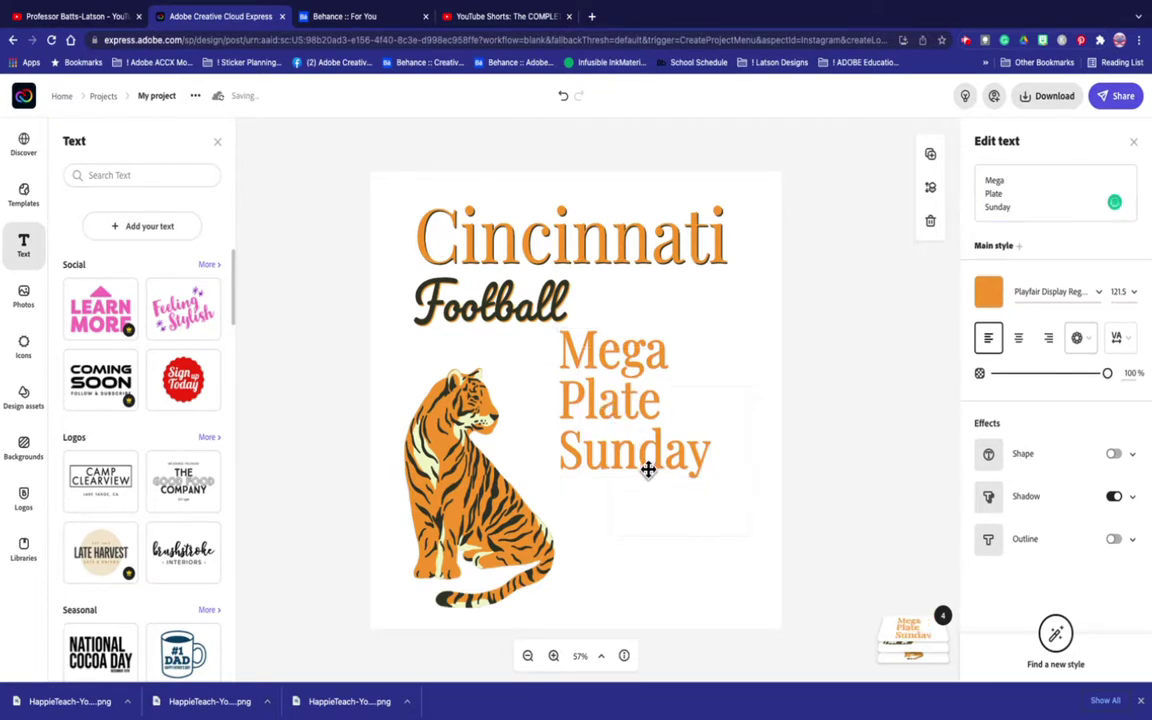
{"action": "left_click_drag", "start_coordinate": [651, 470], "coordinate": [633, 441]}
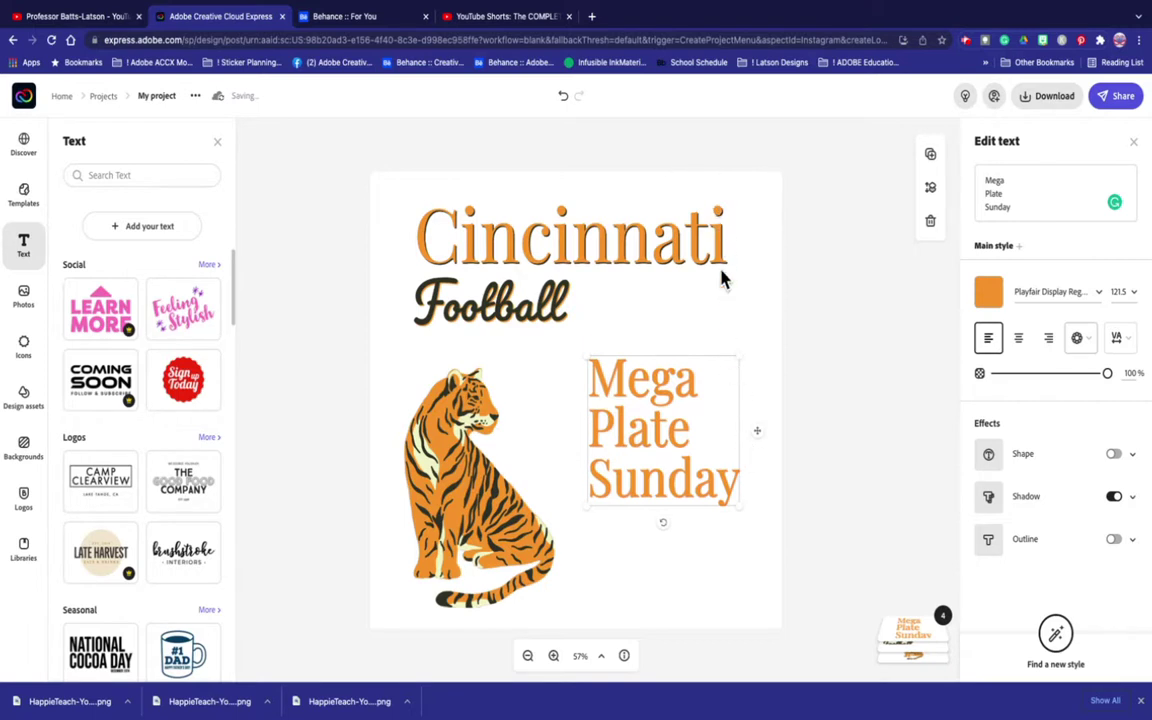
Slightly enlarge the "Cincinnati Football" text
{"action": "left_click", "coordinate": [650, 260]}
{"action": "left_click_drag", "start_coordinate": [729, 325], "coordinate": [746, 329]}
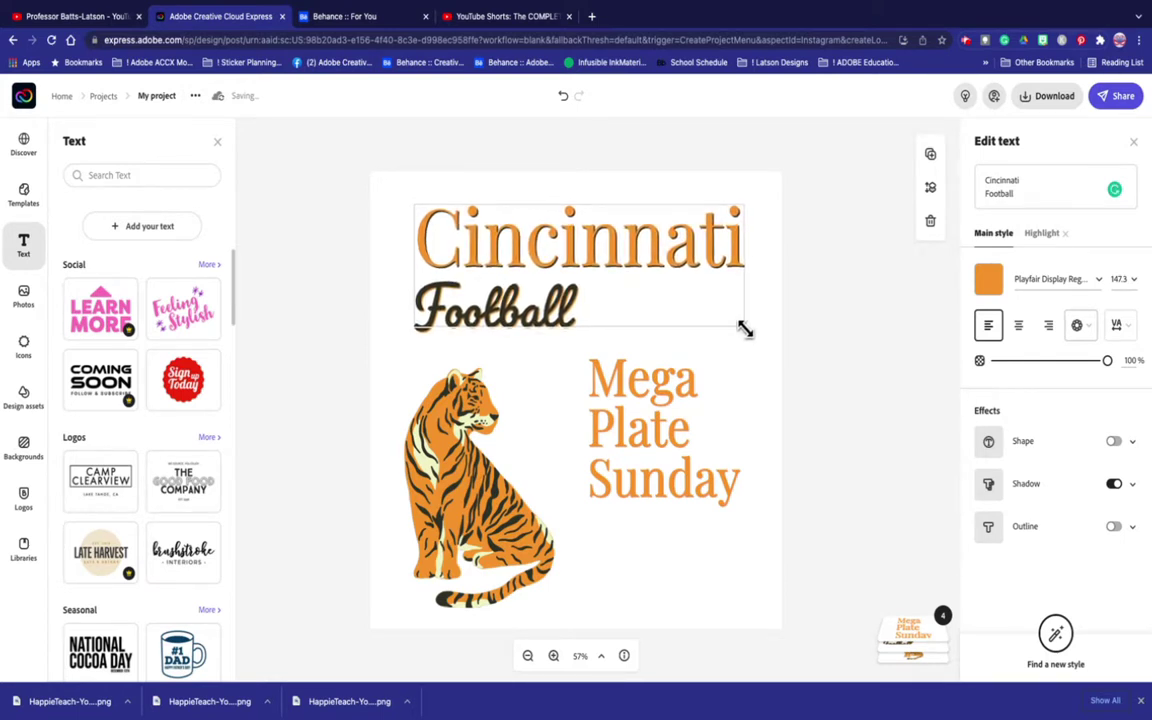
Align the right edge of the "Mega Plate Sunday" text with "Cincinnati" and position it level with the tiger's head and chest
{"action": "left_click", "coordinate": [668, 395]}
{"action": "left_click_drag", "start_coordinate": [656, 391], "coordinate": [656, 311]}
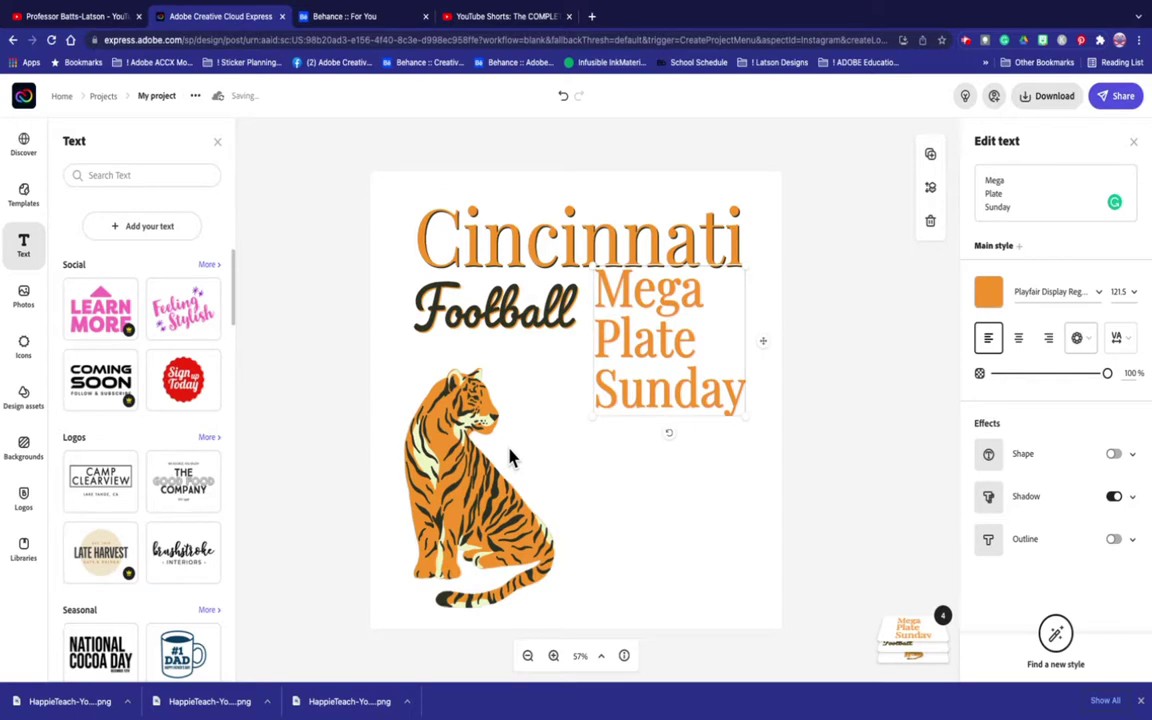
{"action": "key", "text": "Down"}
{"action": "key", "text": "Down"}
{"action": "key", "text": "Down"}
{"action": "key", "text": "Down"}
{"action": "key", "text": "Down"}
{"action": "key", "text": "Down"}
{"action": "key", "text": "Down"}
{"action": "key", "text": "Down"}
{"action": "key", "text": "Down"}
{"action": "key", "text": "Down"}
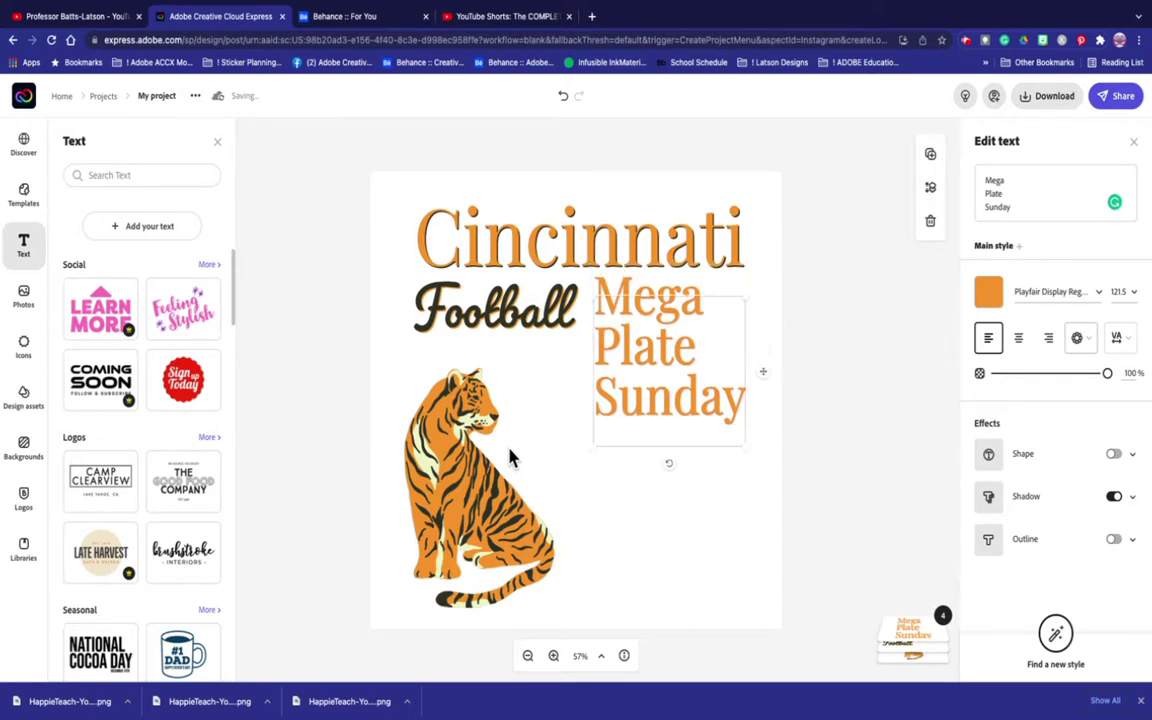
{"action": "key", "text": "Down"}
{"action": "key", "text": "Down"}
{"action": "key", "text": "Down"}
{"action": "key", "text": "Down"}
{"action": "key", "text": "Down"}
{"action": "key", "text": "Down"}
{"action": "key", "text": "Down"}
{"action": "key", "text": "Down"}
{"action": "key", "text": "Down"}
{"action": "key", "text": "Down"}
{"action": "key", "text": "Down"}
{"action": "key", "text": "Down"}
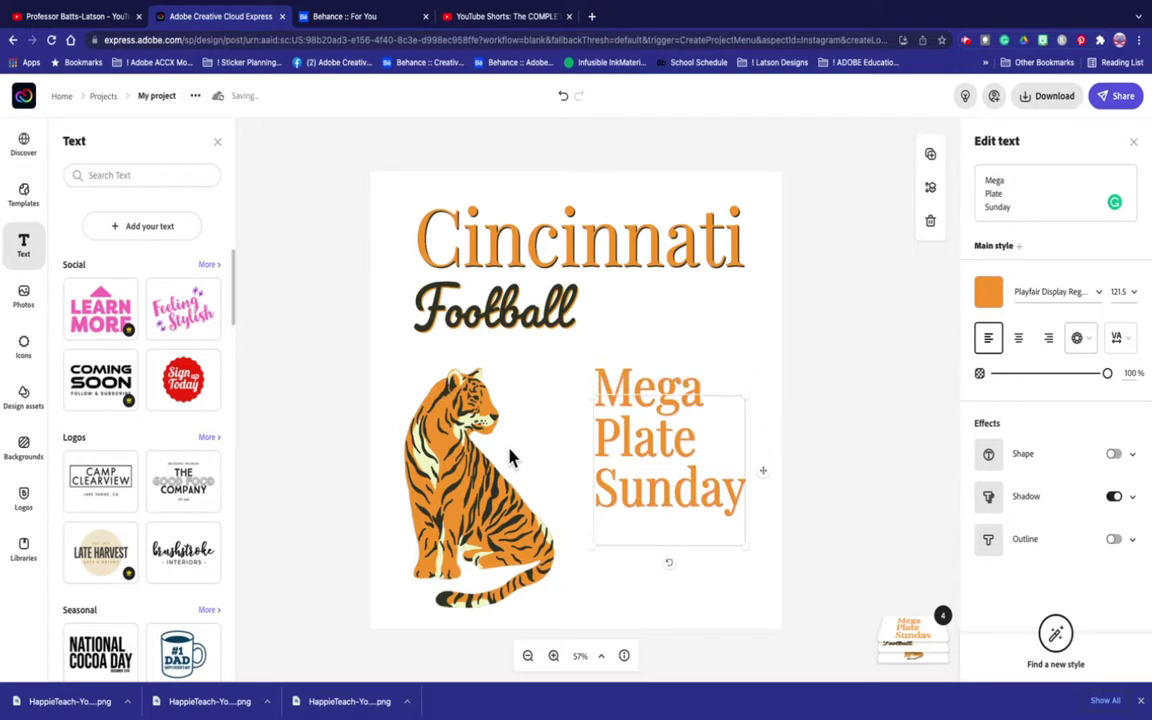
{"action": "key", "text": "Down"}
{"action": "key", "text": "Down"}
{"action": "key", "text": "Down"}
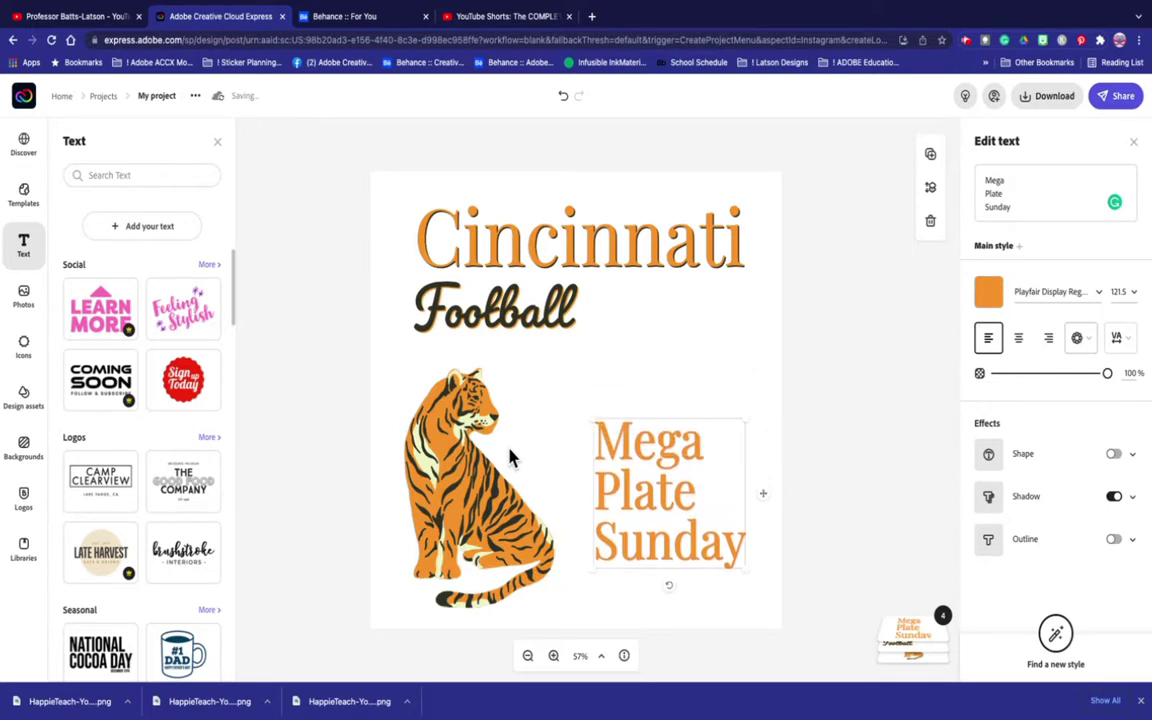
{"action": "key", "text": "Up"}
{"action": "key", "text": "Up"}
{"action": "key", "text": "Up"}
{"action": "key", "text": "Up"}
{"action": "key", "text": "Up"}
{"action": "key", "text": "Up"}
{"action": "key", "text": "Up"}
{"action": "key", "text": "Up"}
{"action": "key", "text": "Up"}
{"action": "key", "text": "Up"}
{"action": "key", "text": "Up"}
{"action": "key", "text": "Up"}
{"action": "key", "text": "Up"}
{"action": "key", "text": "Up"}
{"action": "key", "text": "Up"}
{"action": "key", "text": "Down"}
{"action": "key", "text": "Down"}
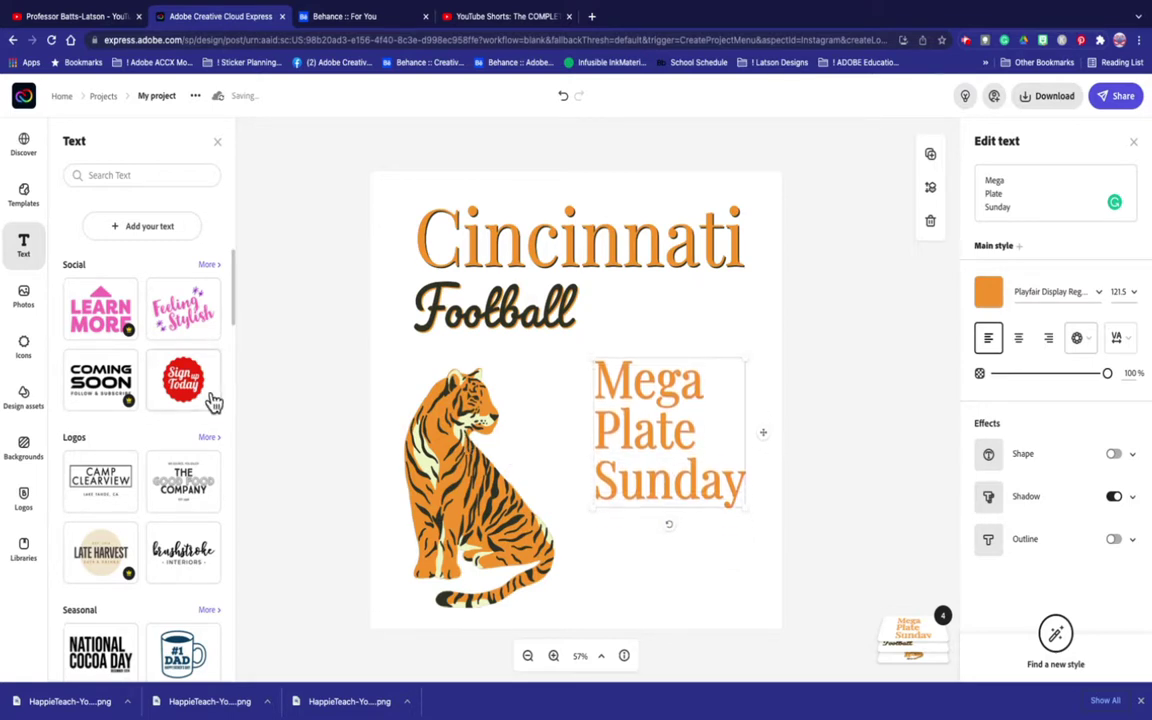
{"action": "left_click", "coordinate": [310, 405]}
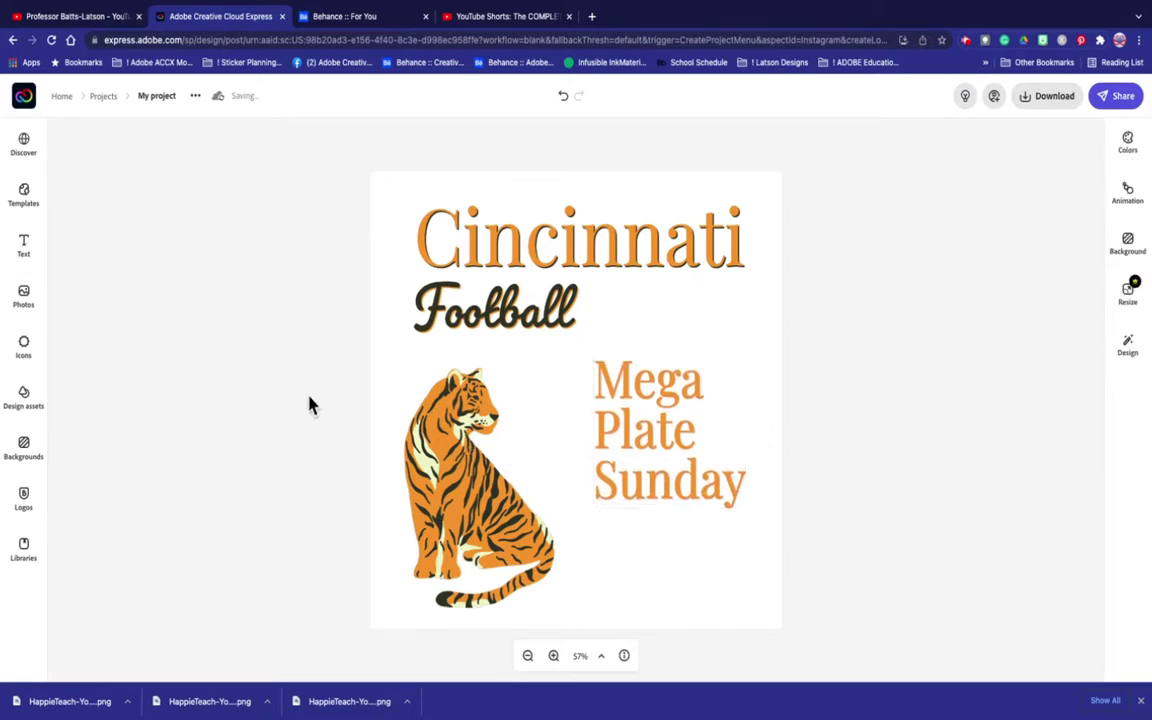
{"action": "left_click", "coordinate": [620, 423]}
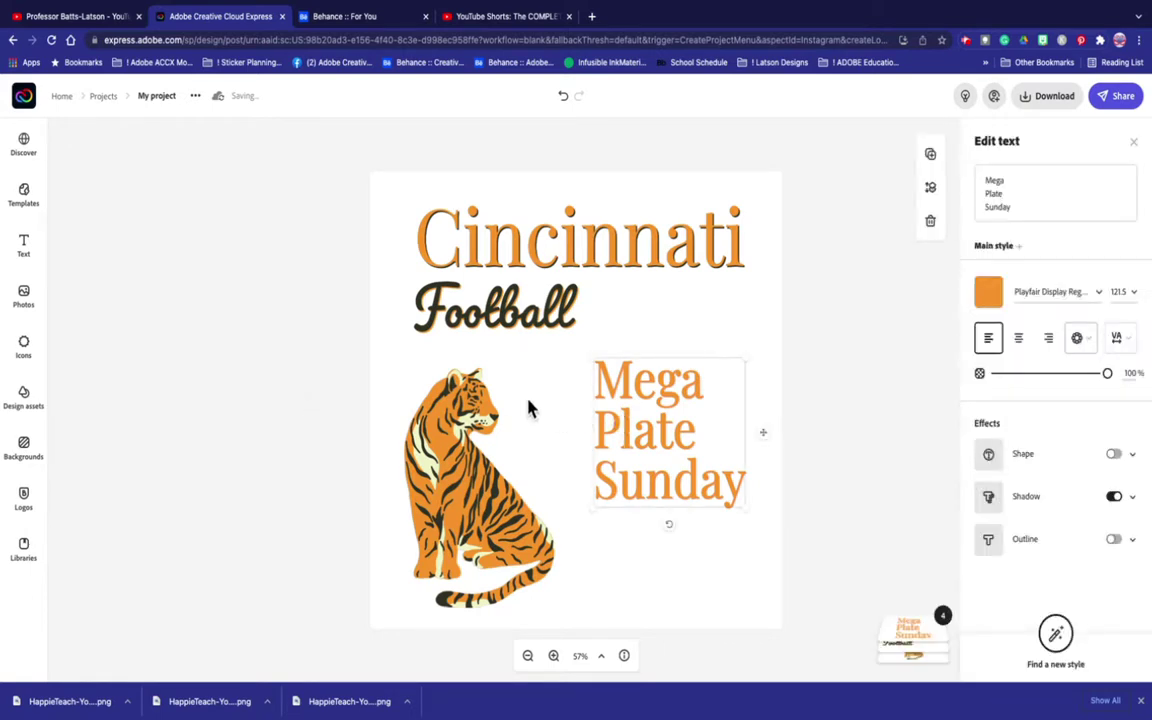
{"action": "left_click", "coordinate": [343, 370]}
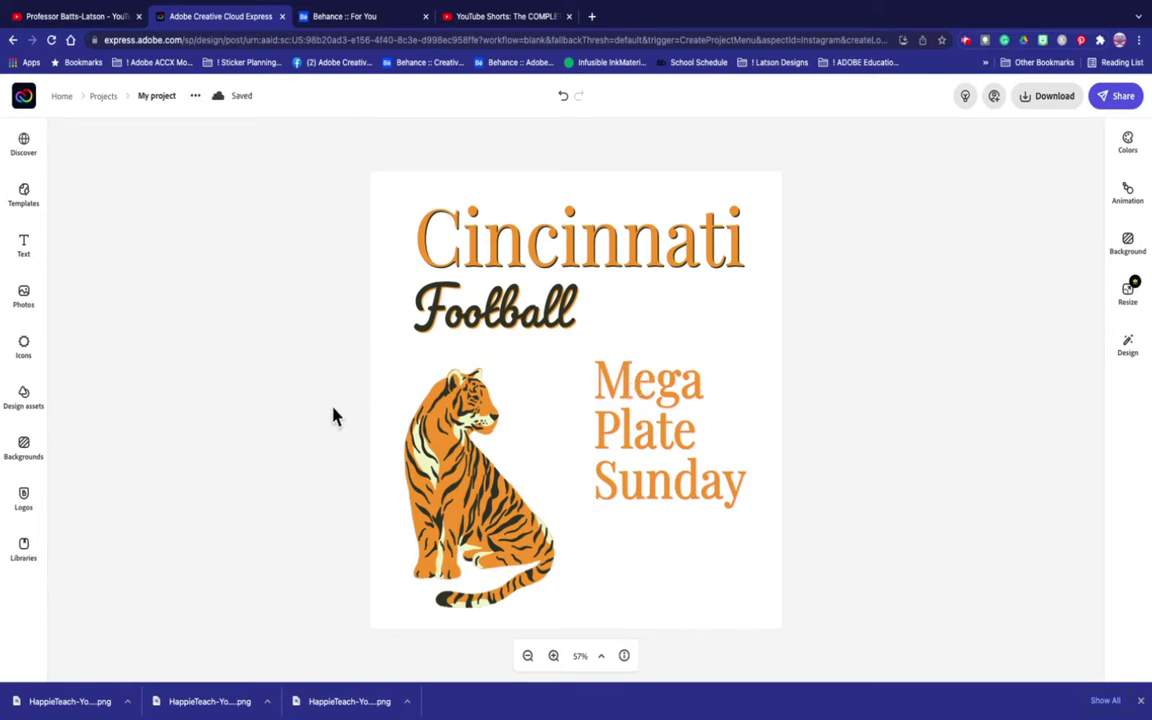
{"action": "left_click", "coordinate": [681, 422]}
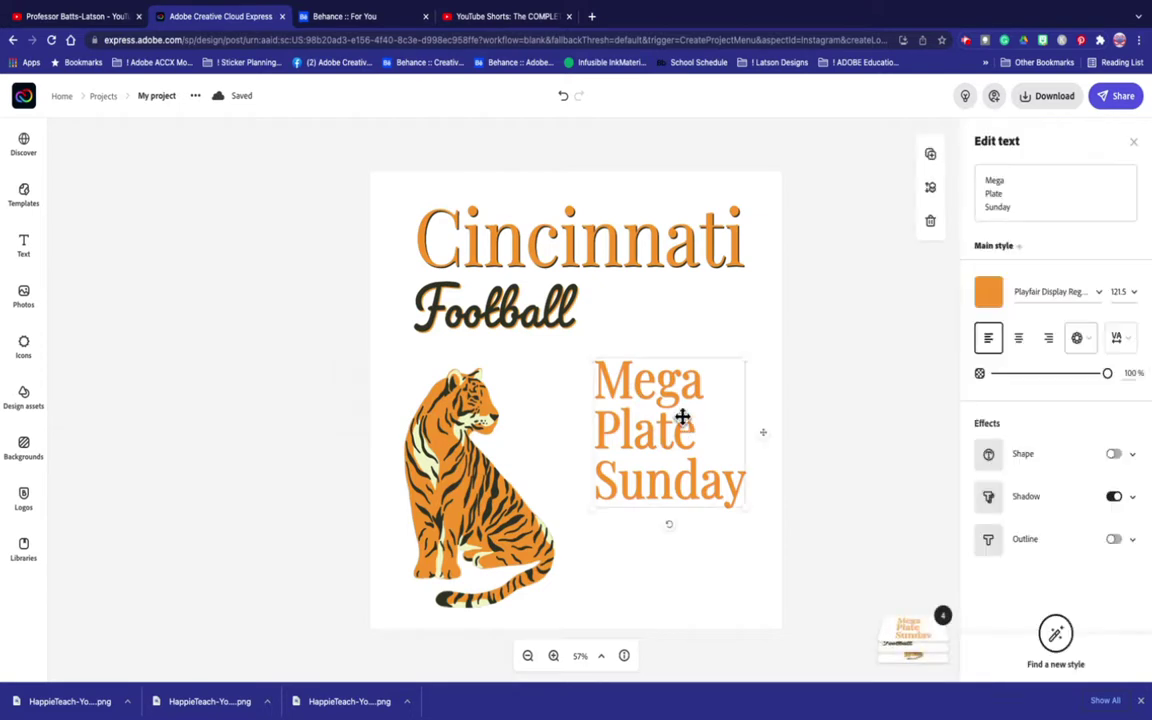
{"action": "left_click", "coordinate": [321, 428]}
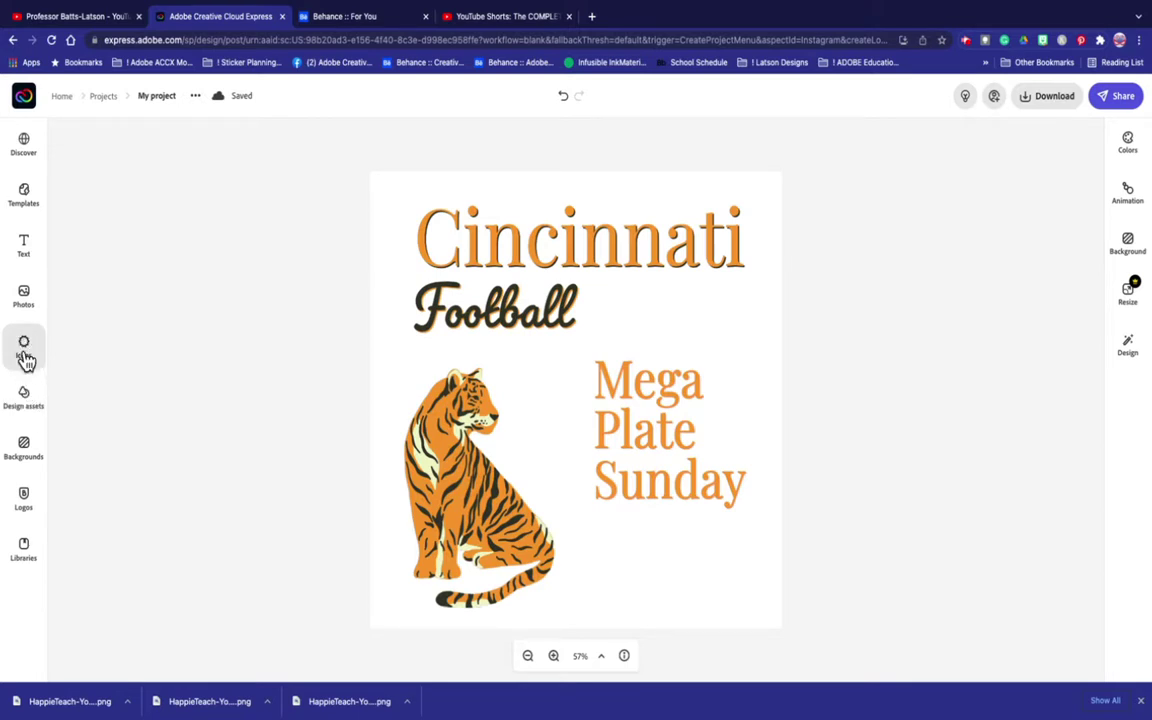
Search the design assets for "plate" and for "plates"
{"action": "left_click", "coordinate": [26, 404]}
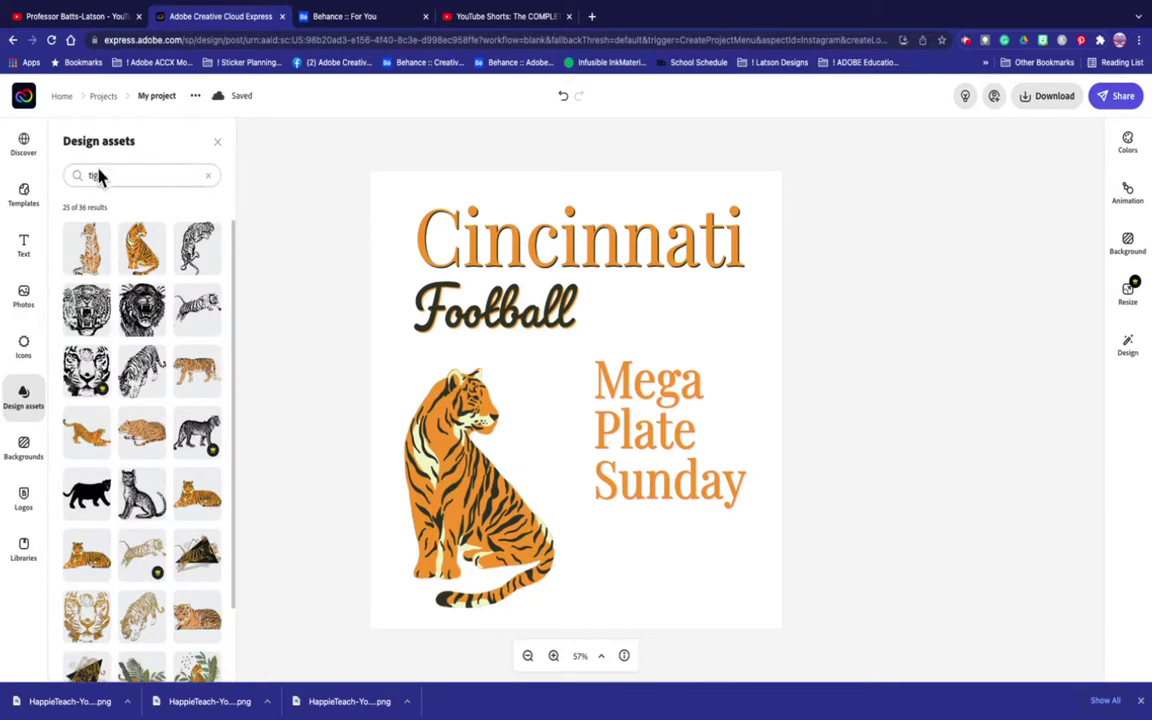
{"action": "left_click", "coordinate": [97, 175]}
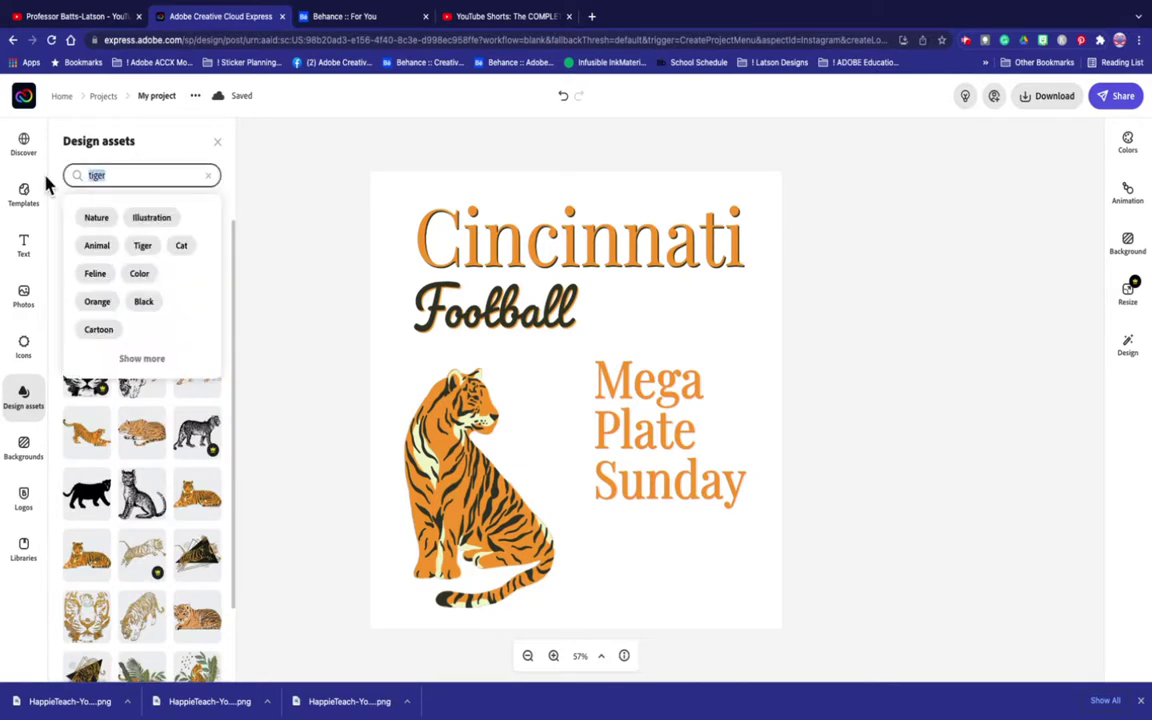
{"action": "type", "text": "plate"}
{"action": "key", "text": "Return"}
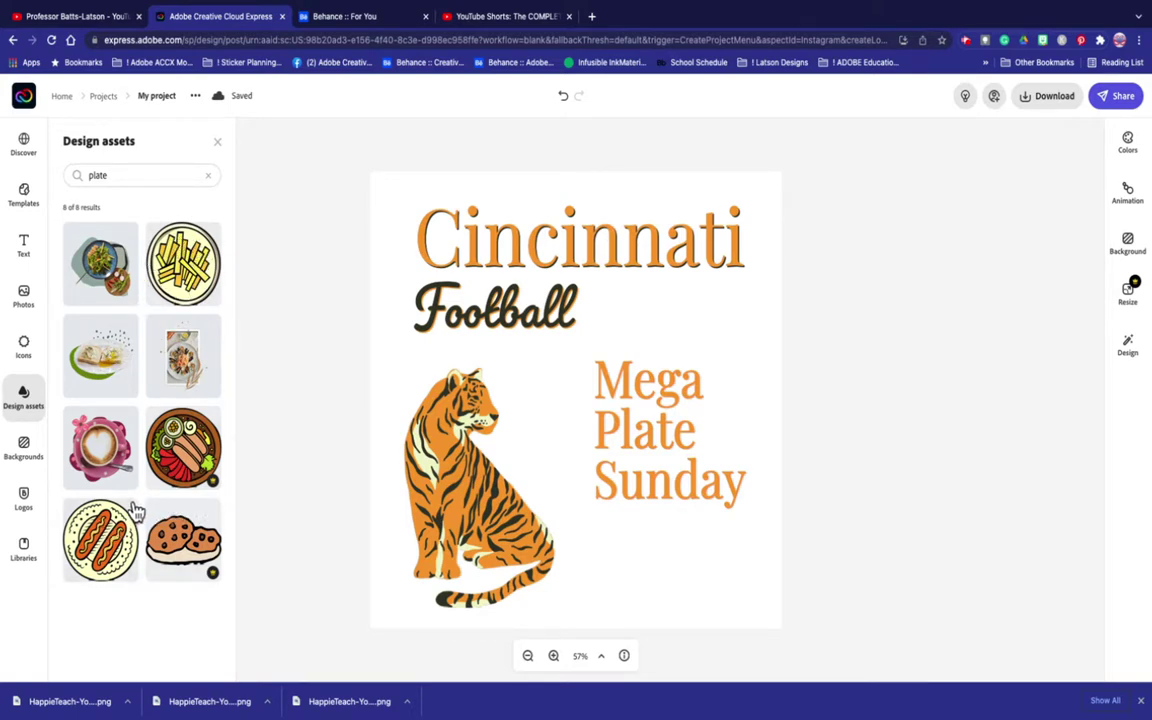
{"action": "left_click", "coordinate": [116, 175]}
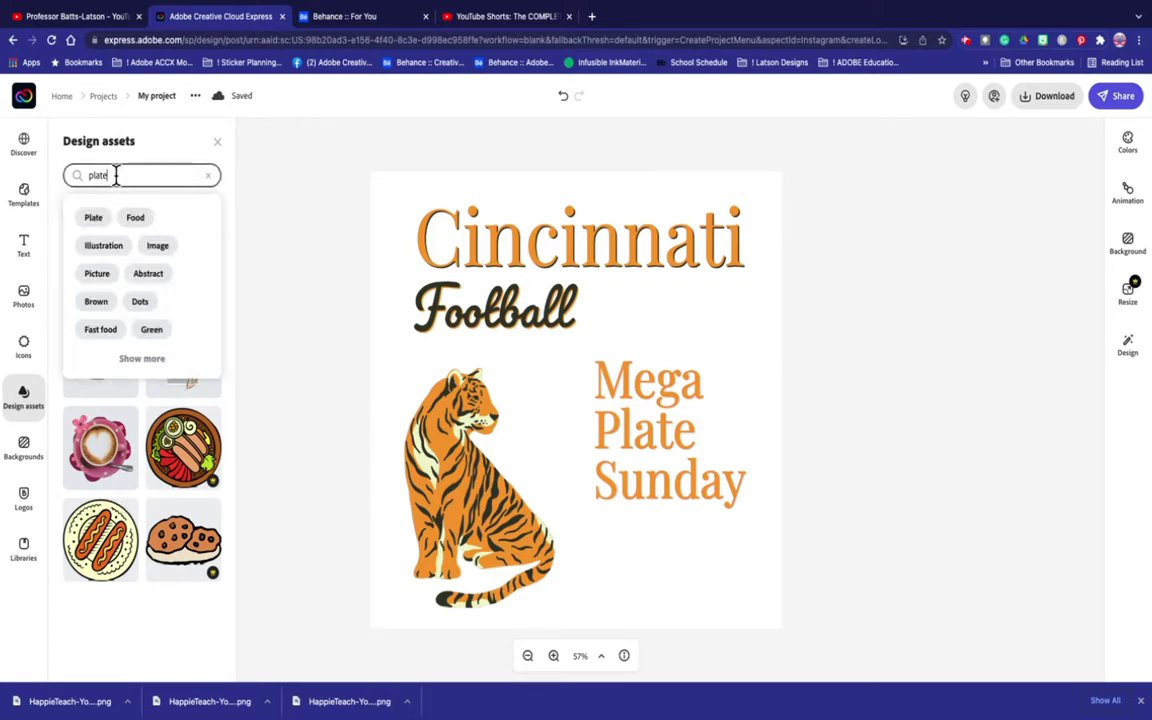
{"action": "type", "text": "s"}
{"action": "key", "text": "Return"}
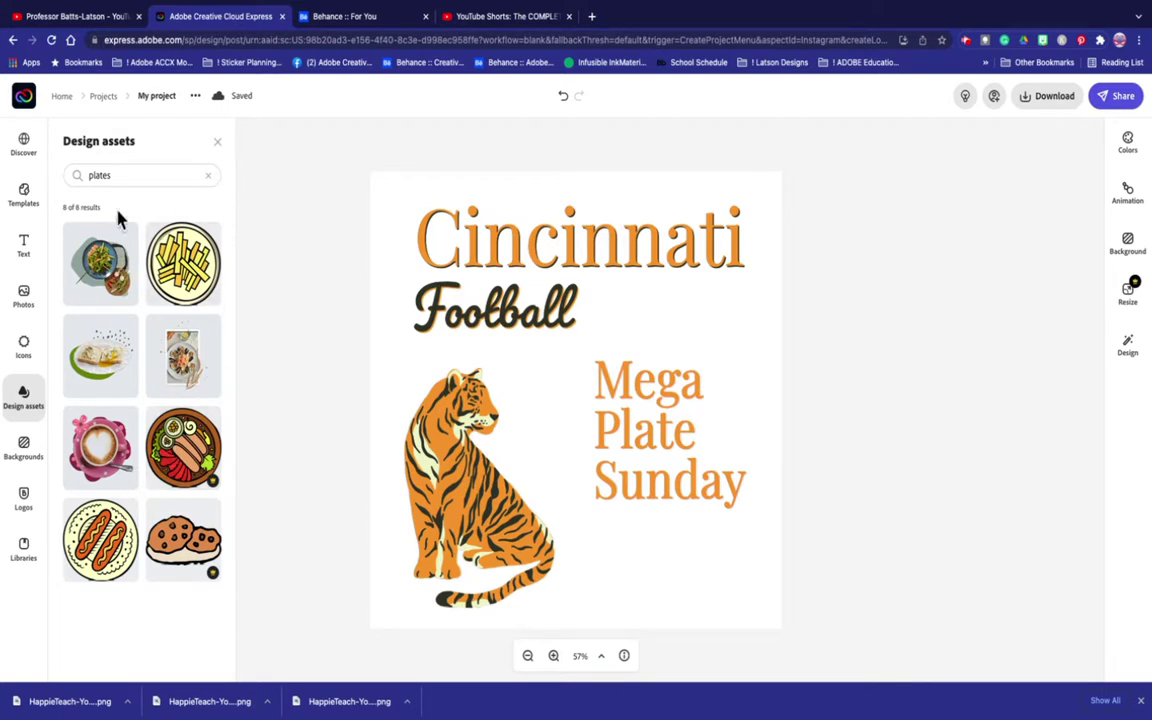
Shorten the design asset search to "pl" and filter it by Food
{"action": "left_click", "coordinate": [118, 175]}
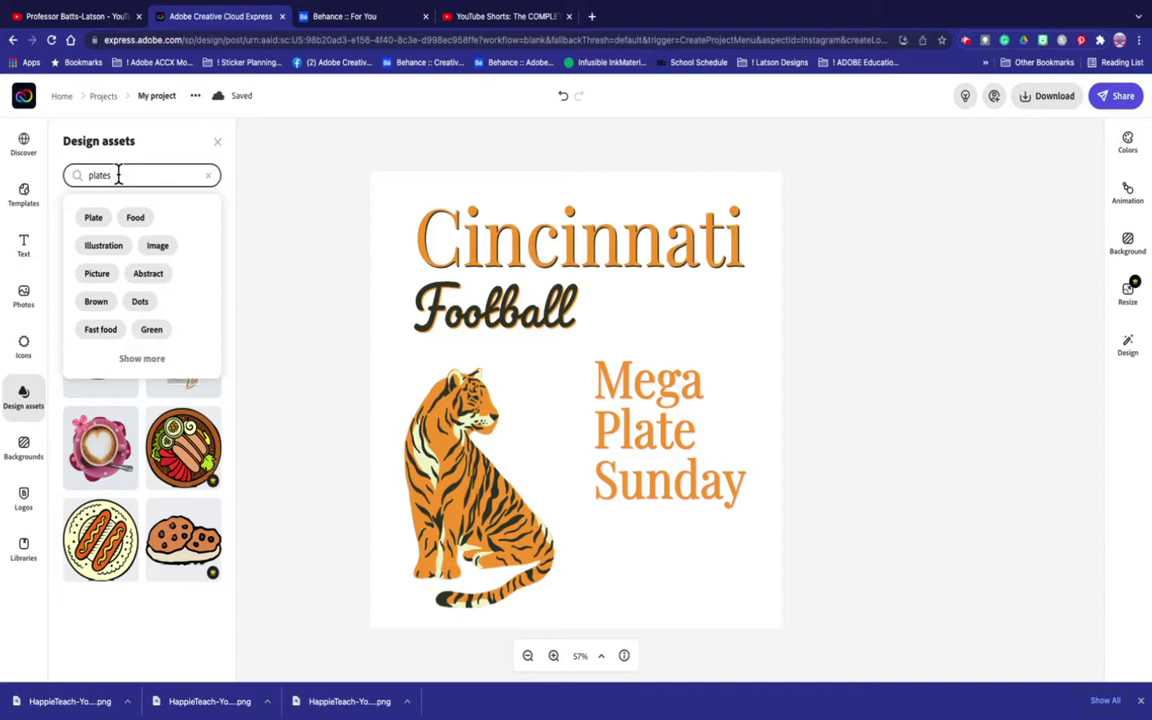
{"action": "key", "text": "BackSpace"}
{"action": "key", "text": "BackSpace"}
{"action": "left_click", "coordinate": [137, 222]}
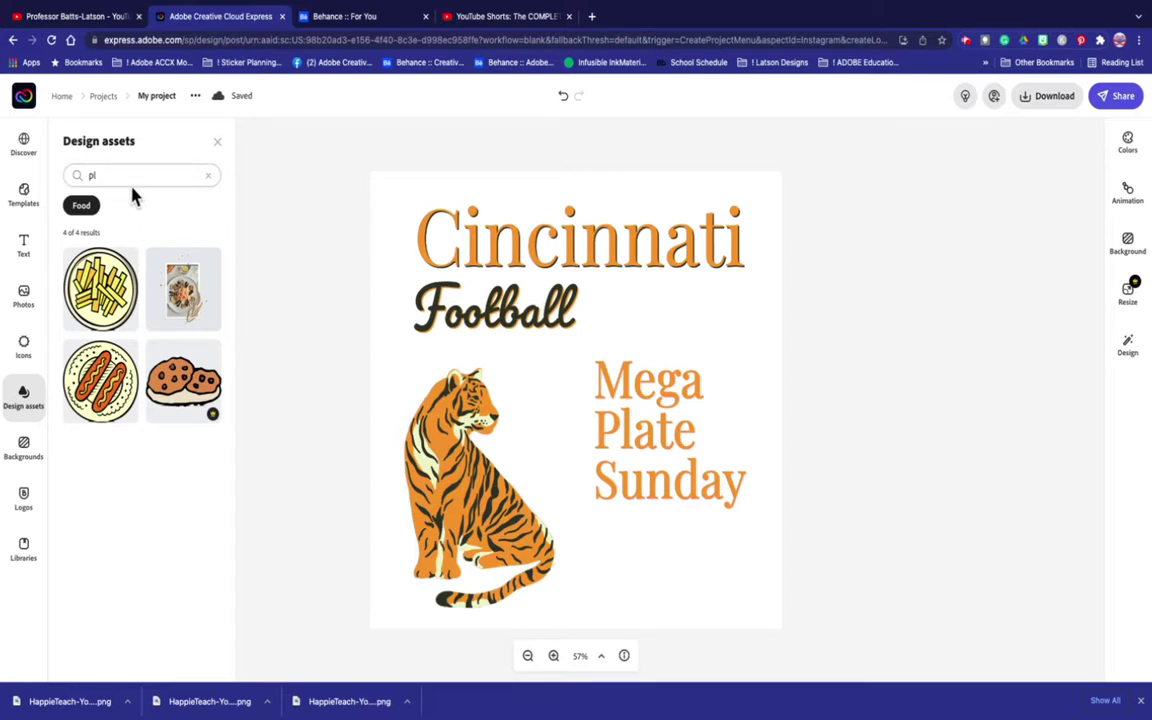
Search the design assets for "nachos" within the Food filter
{"action": "left_click", "coordinate": [114, 174]}
{"action": "key", "text": "BackSpace"}
{"action": "key", "text": "BackSpace"}
{"action": "type", "text": "nachos"}
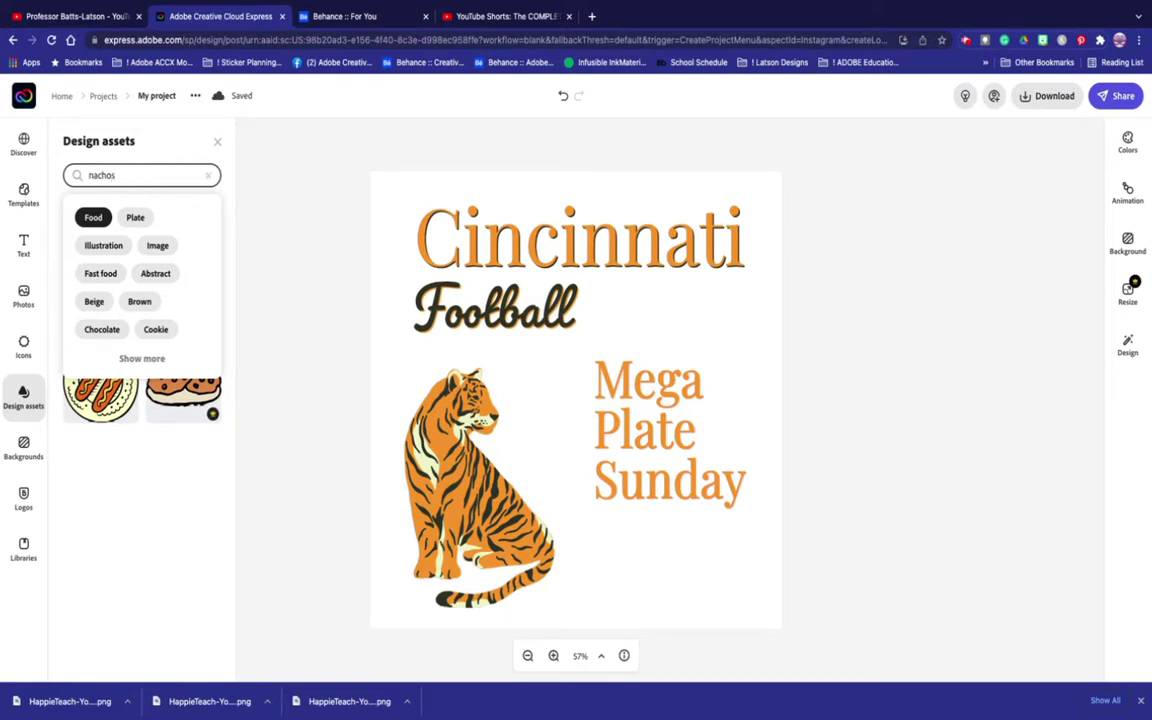
{"action": "key", "text": "Return"}
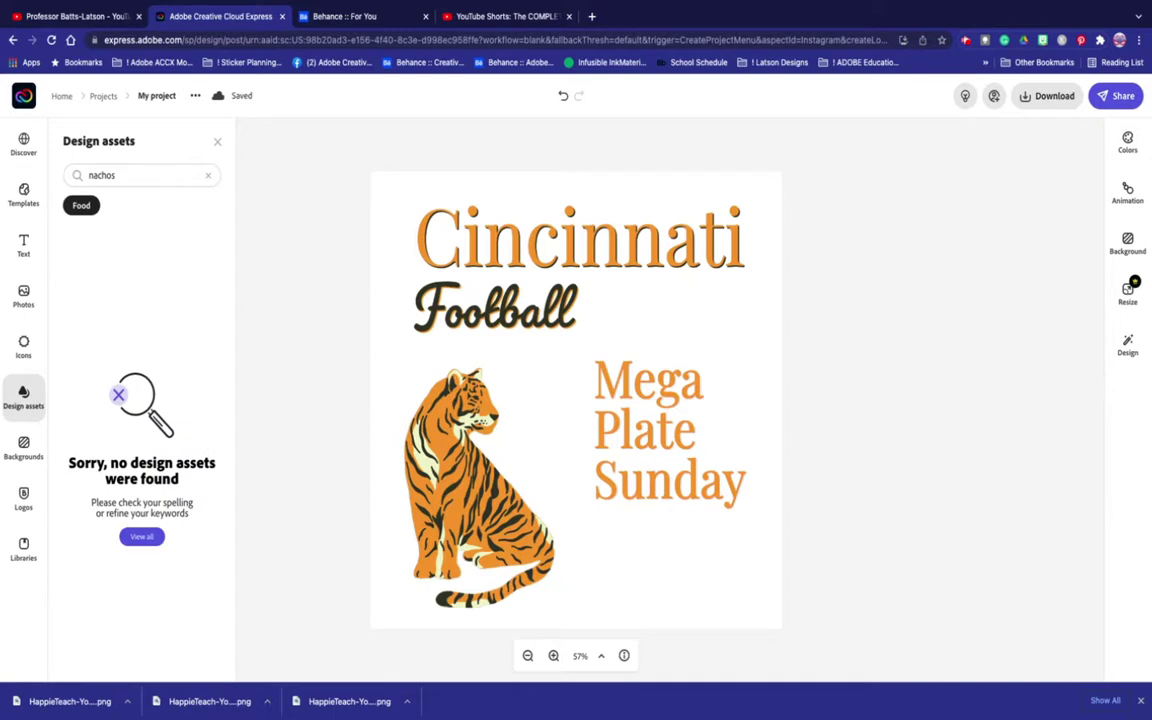
Replace the Food filter with Plate for the "nachos" design asset search
{"action": "left_click", "coordinate": [118, 172]}
{"action": "left_click_drag", "start_coordinate": [118, 172], "coordinate": [59, 180]}
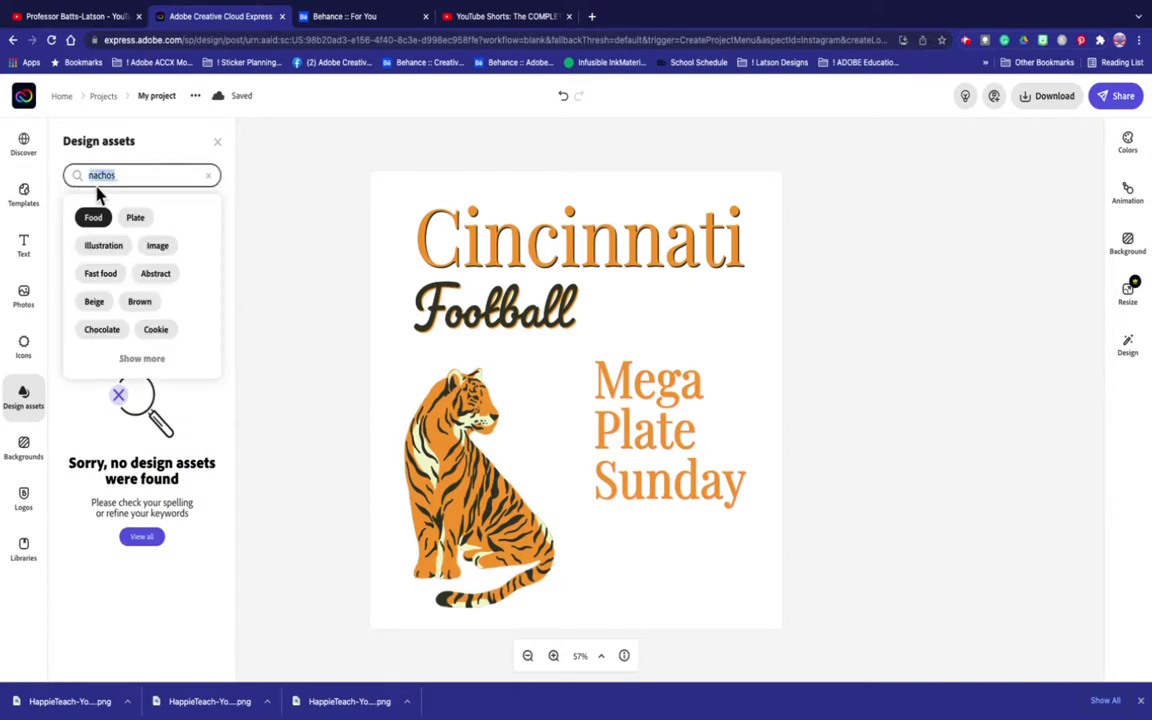
{"action": "left_click", "coordinate": [135, 217]}
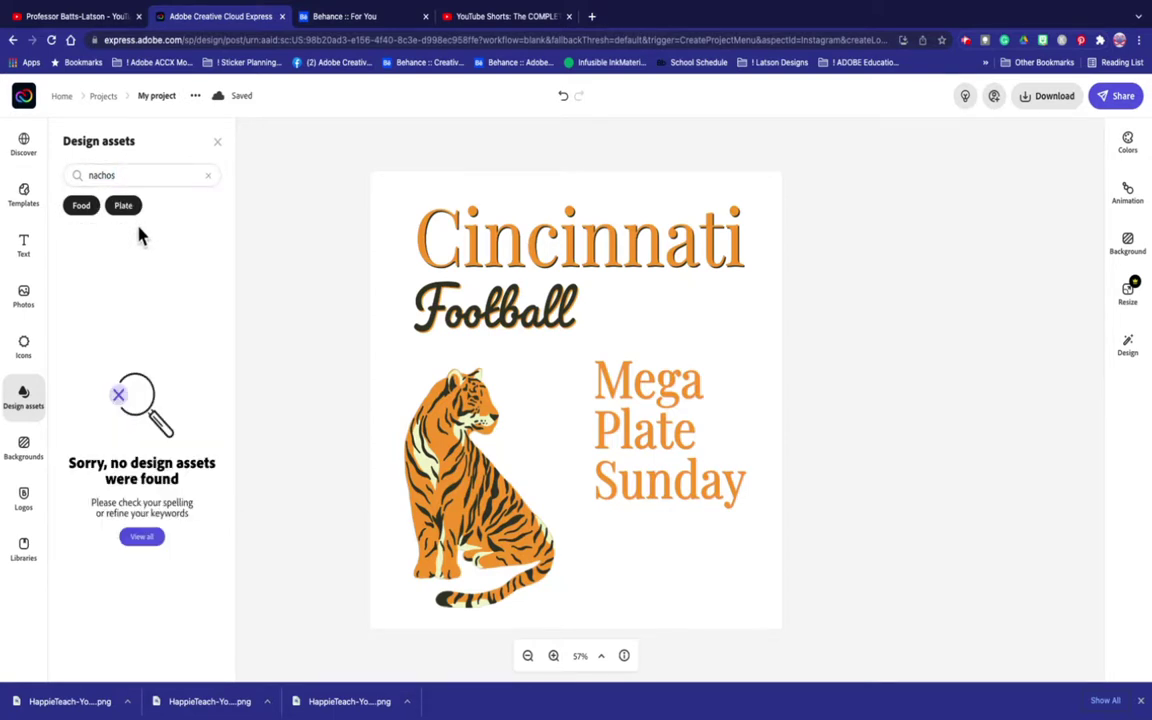
{"action": "left_click", "coordinate": [88, 206]}
{"action": "left_click", "coordinate": [88, 208]}
{"action": "left_click", "coordinate": [105, 175]}
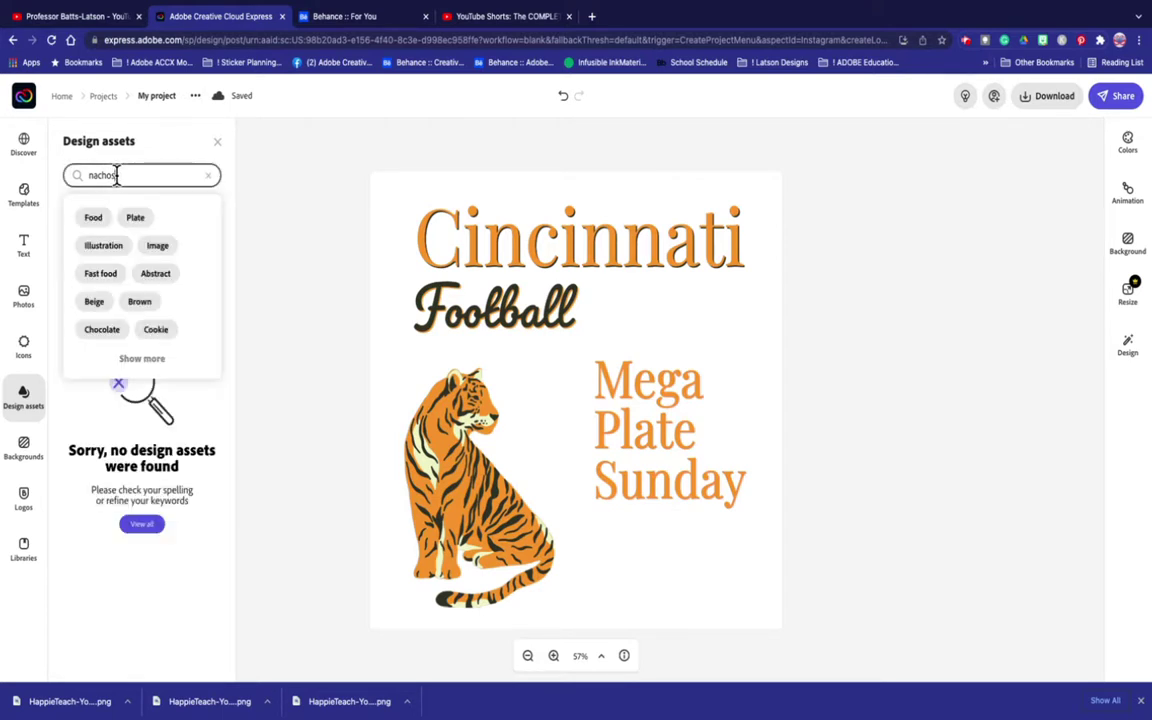
{"action": "left_click_drag", "start_coordinate": [128, 177], "coordinate": [44, 183]}
{"action": "left_click", "coordinate": [135, 218]}
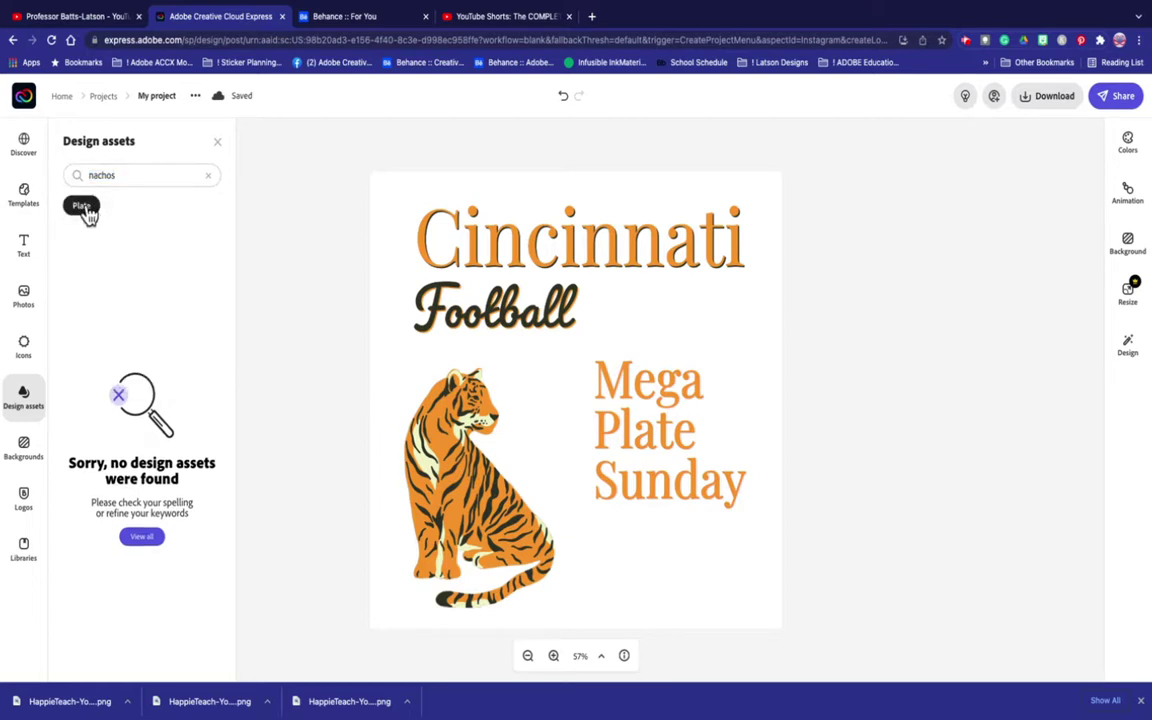
Clear the "nachos" search text and look for design assets using only the Plate filter
{"action": "left_click", "coordinate": [203, 178]}
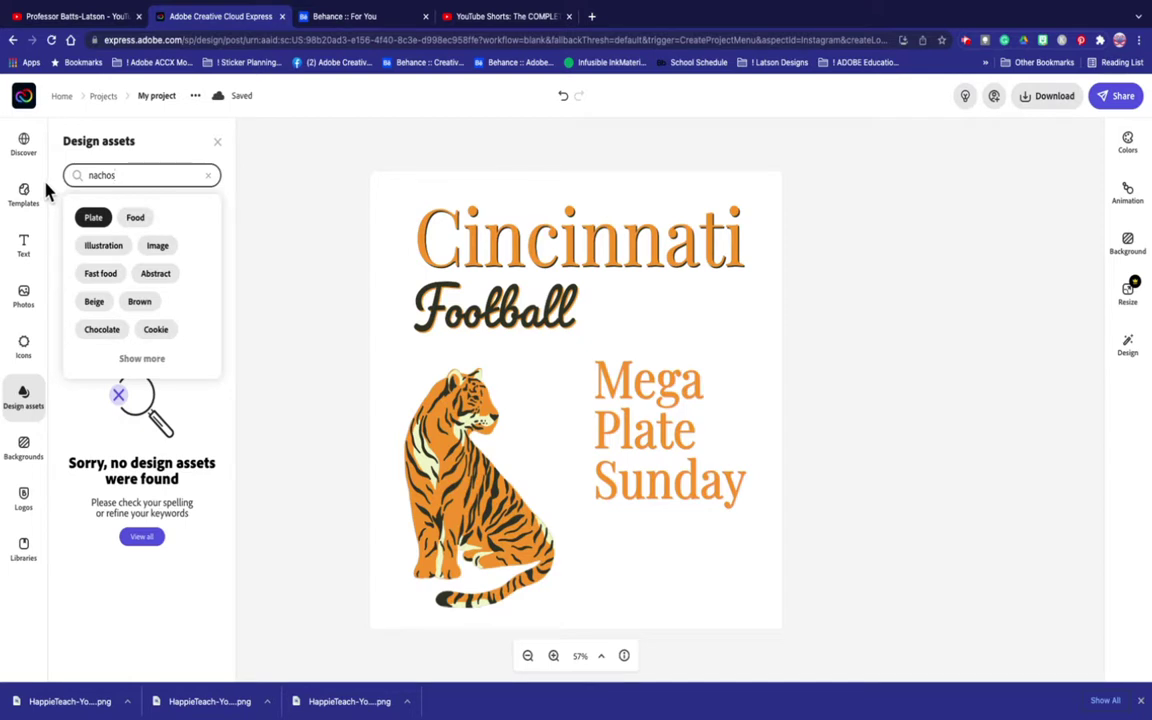
{"action": "key", "text": "BackSpace"}
{"action": "key", "text": "BackSpace"}
{"action": "key", "text": "BackSpace"}
{"action": "key", "text": "BackSpace"}
{"action": "key", "text": "BackSpace"}
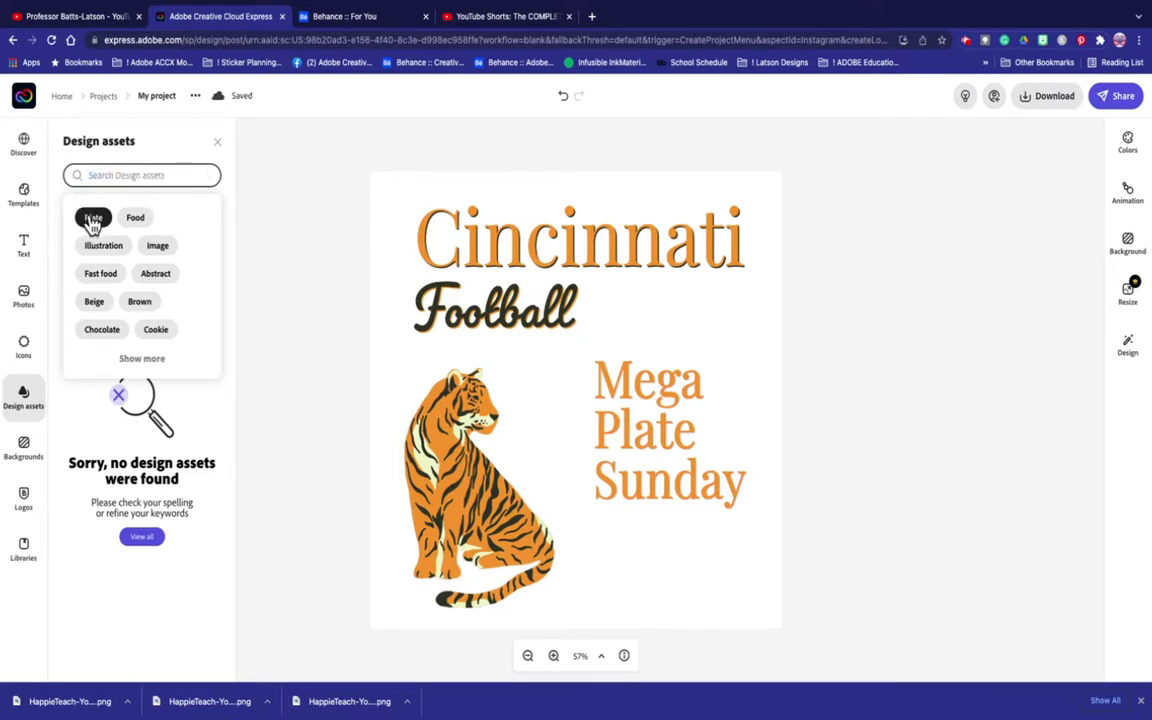
{"action": "left_click", "coordinate": [91, 222]}
{"action": "left_click", "coordinate": [121, 175]}
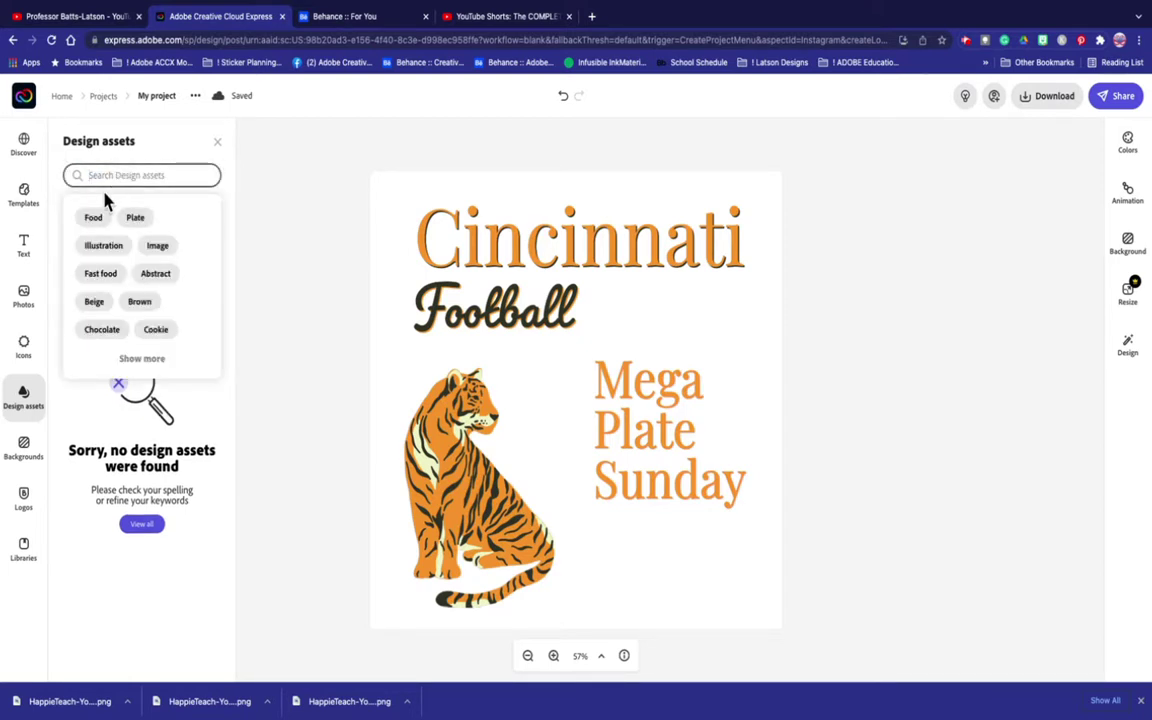
{"action": "left_click", "coordinate": [137, 219]}
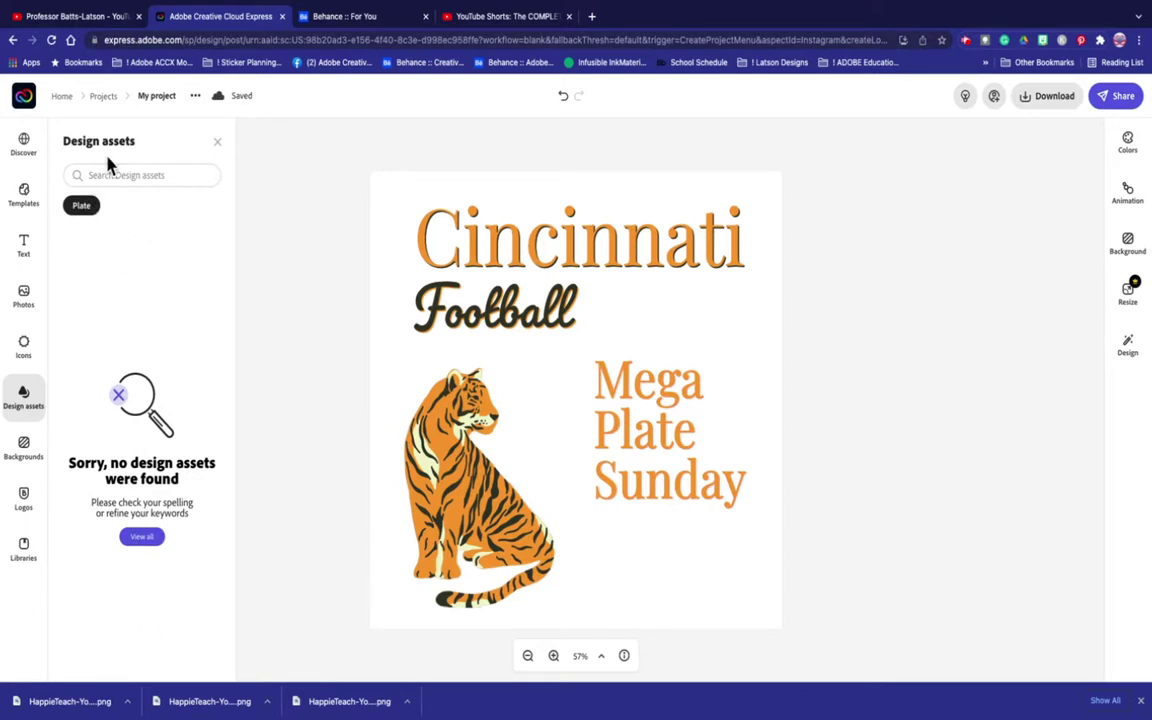
Search the design assets for "plate" without any filter and add the plate of fries illustration to the post
{"action": "left_click", "coordinate": [86, 205]}
{"action": "left_click", "coordinate": [114, 175]}
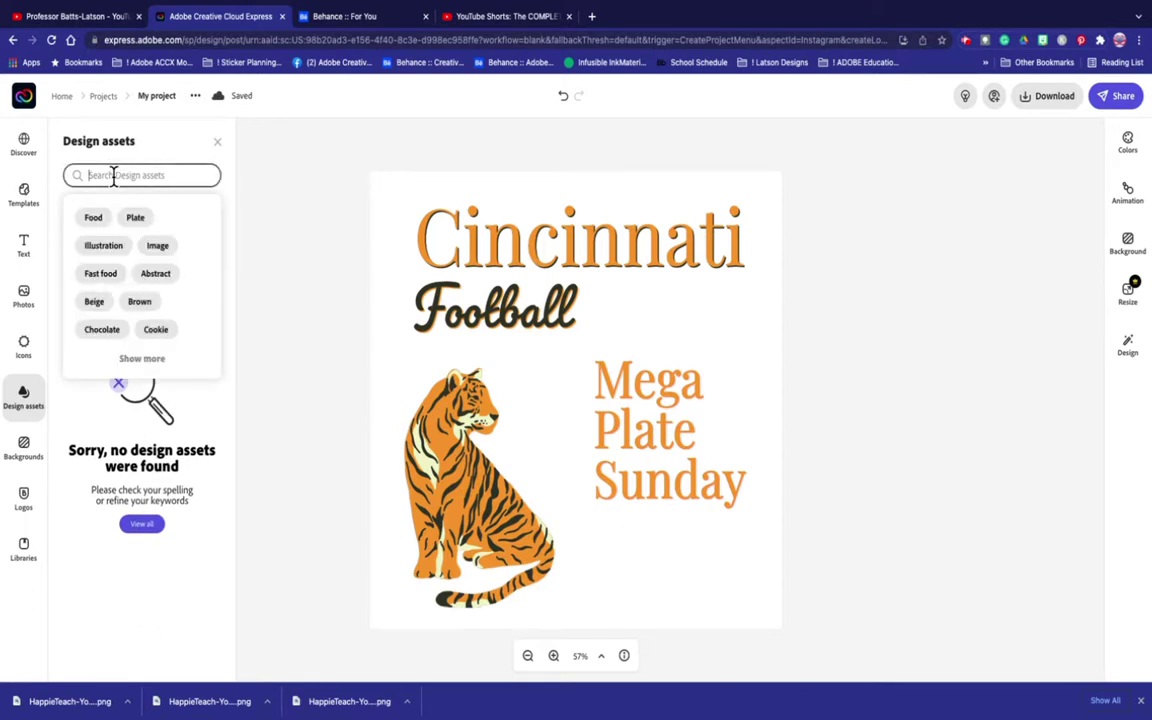
{"action": "type", "text": "plate"}
{"action": "key", "text": "Return"}
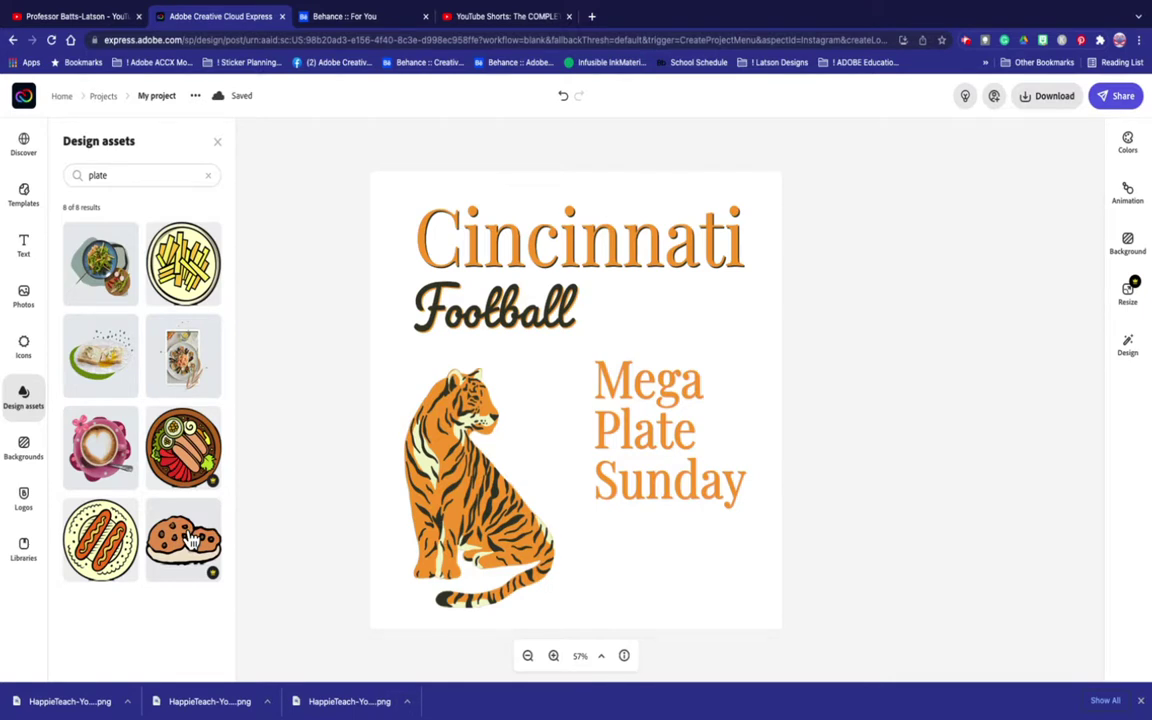
{"action": "left_click", "coordinate": [182, 262]}
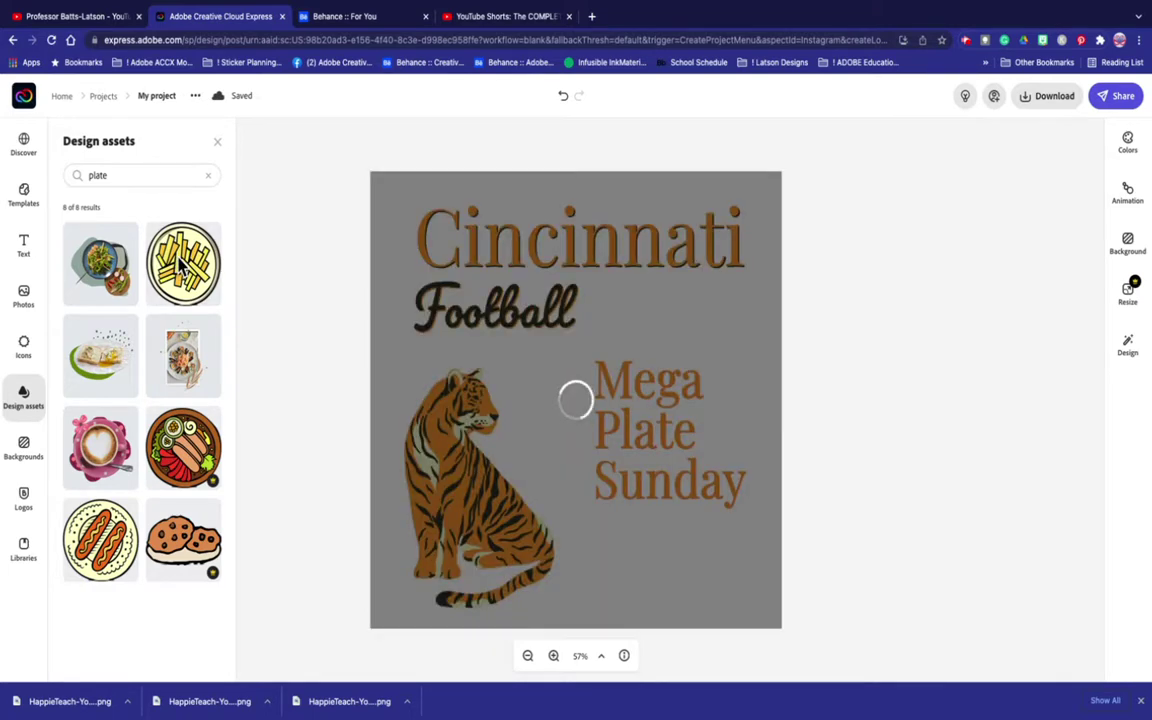
Move the fries plate to the post's lower right, over the word "Sunday", and make it slightly smaller
{"action": "left_click_drag", "start_coordinate": [538, 486], "coordinate": [695, 491]}
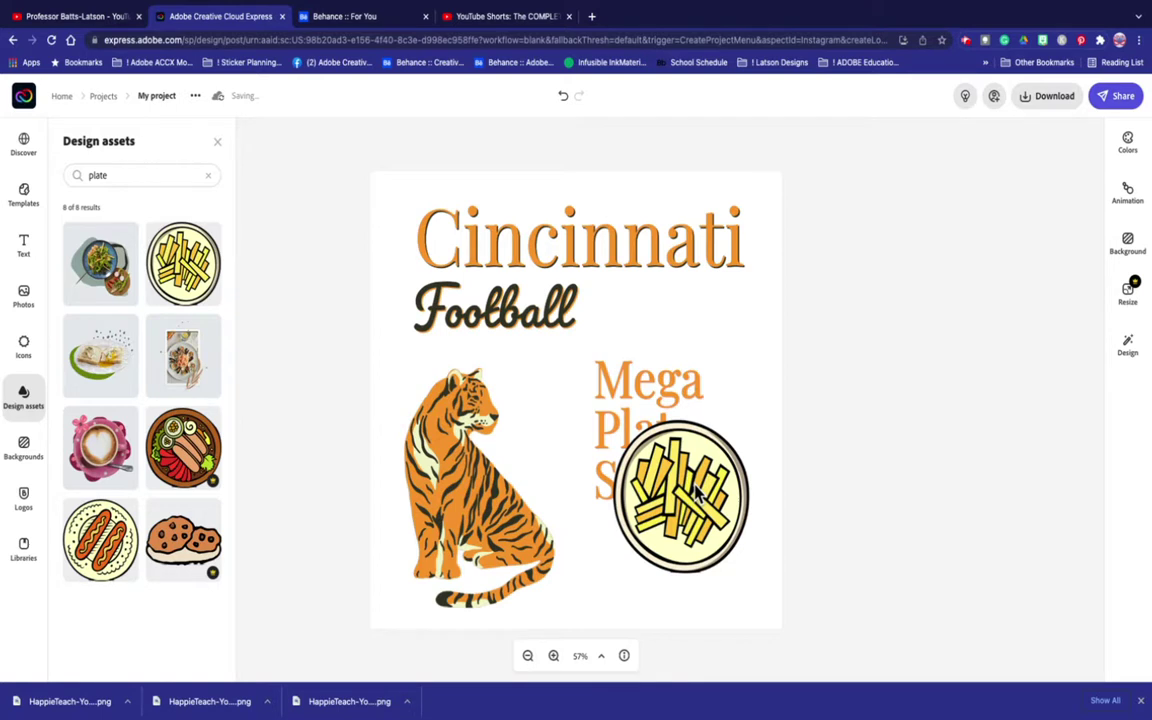
{"action": "left_click", "coordinate": [697, 493]}
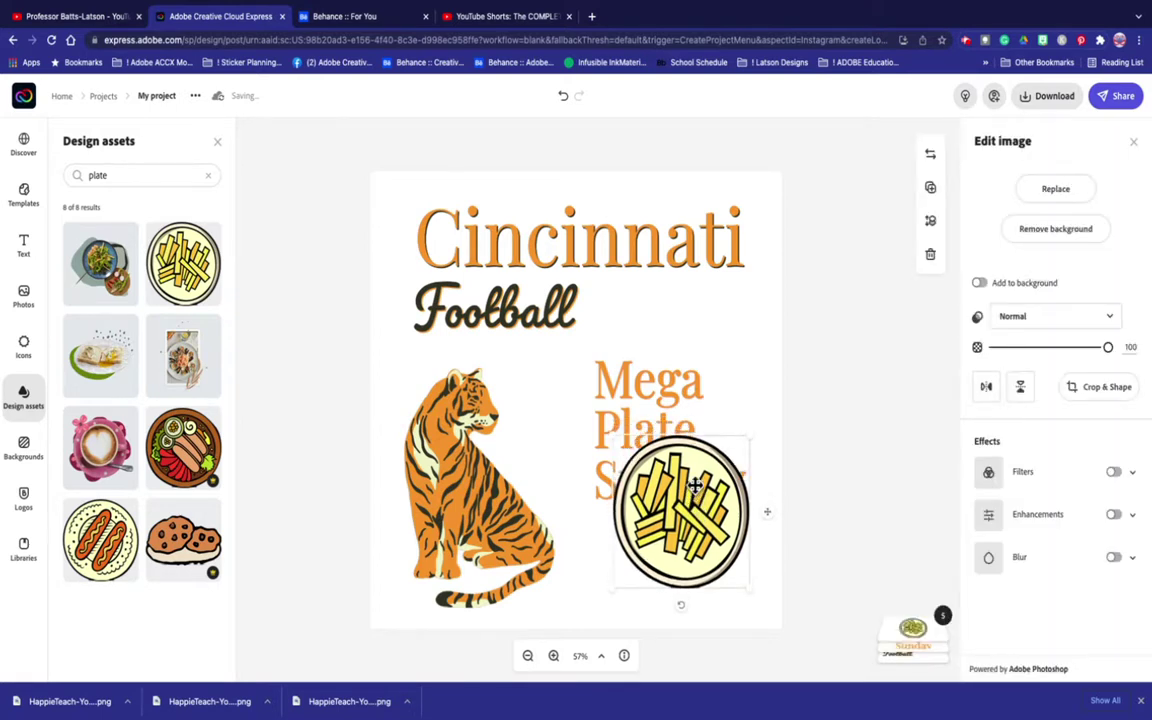
{"action": "left_click", "coordinate": [627, 404]}
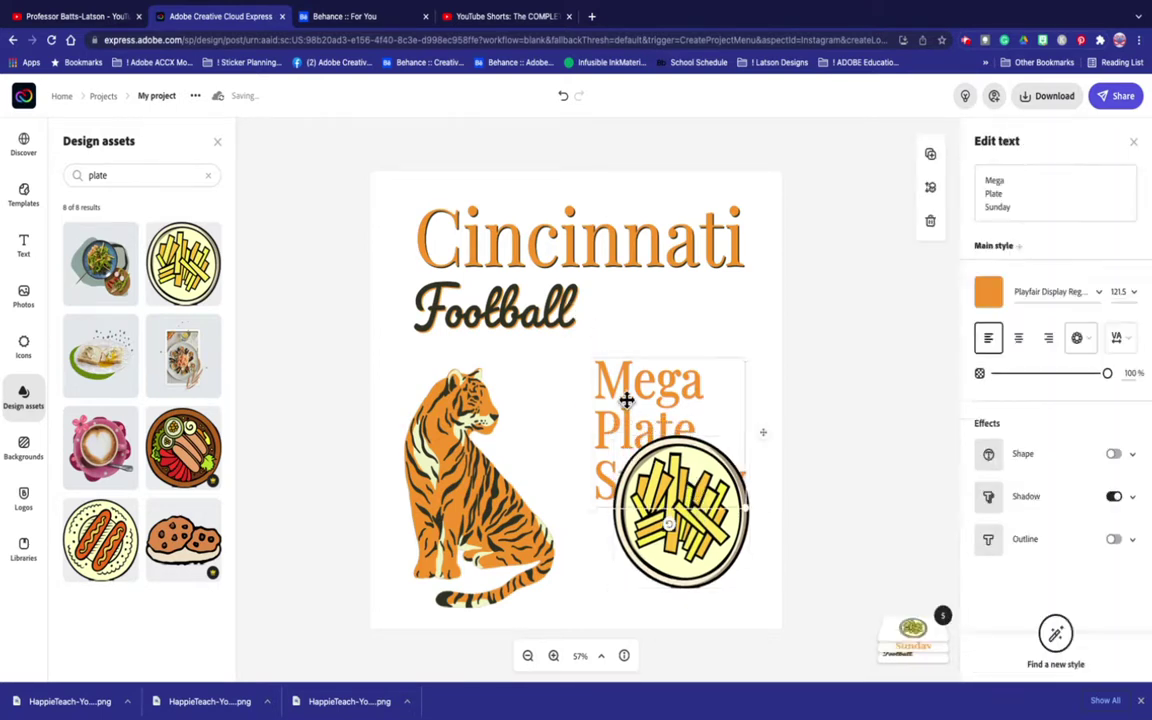
{"action": "left_click", "coordinate": [640, 440]}
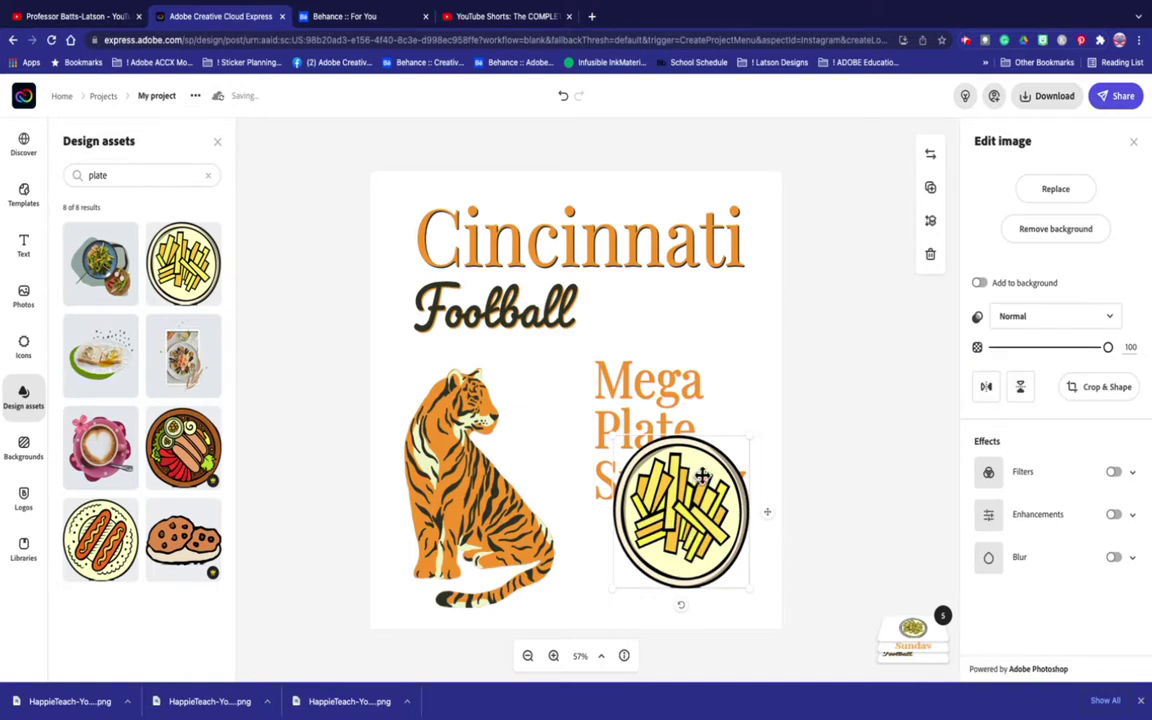
{"action": "left_click_drag", "start_coordinate": [604, 437], "coordinate": [641, 466]}
Shrink the "Mega Plate Sunday" text to size 89.3 and place it above the fries plate, right-aligned with "Cincinnati"
{"action": "left_click", "coordinate": [640, 443]}
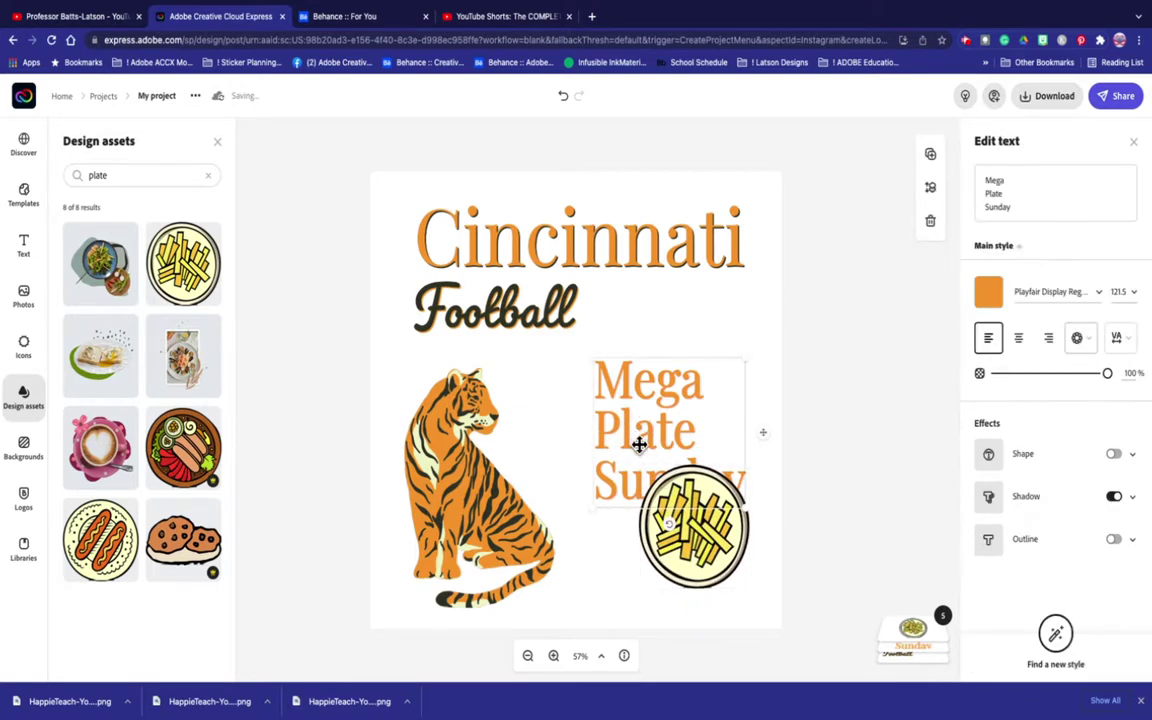
{"action": "left_click_drag", "start_coordinate": [597, 362], "coordinate": [663, 398]}
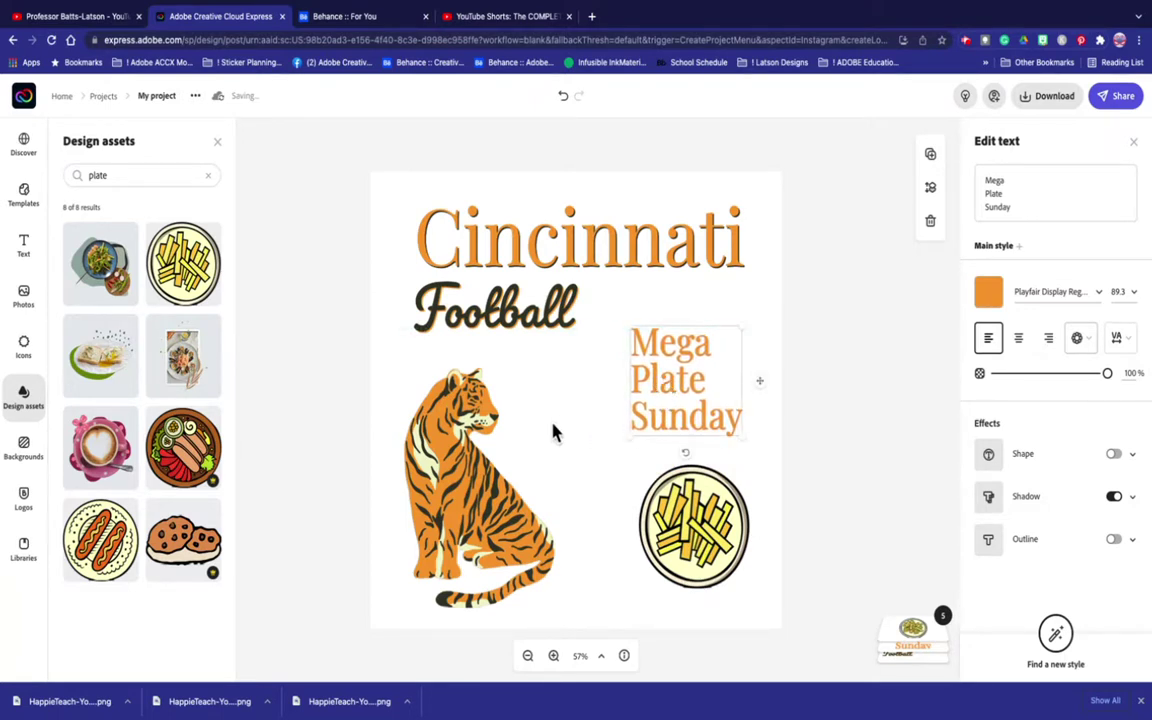
{"action": "left_click", "coordinate": [550, 430]}
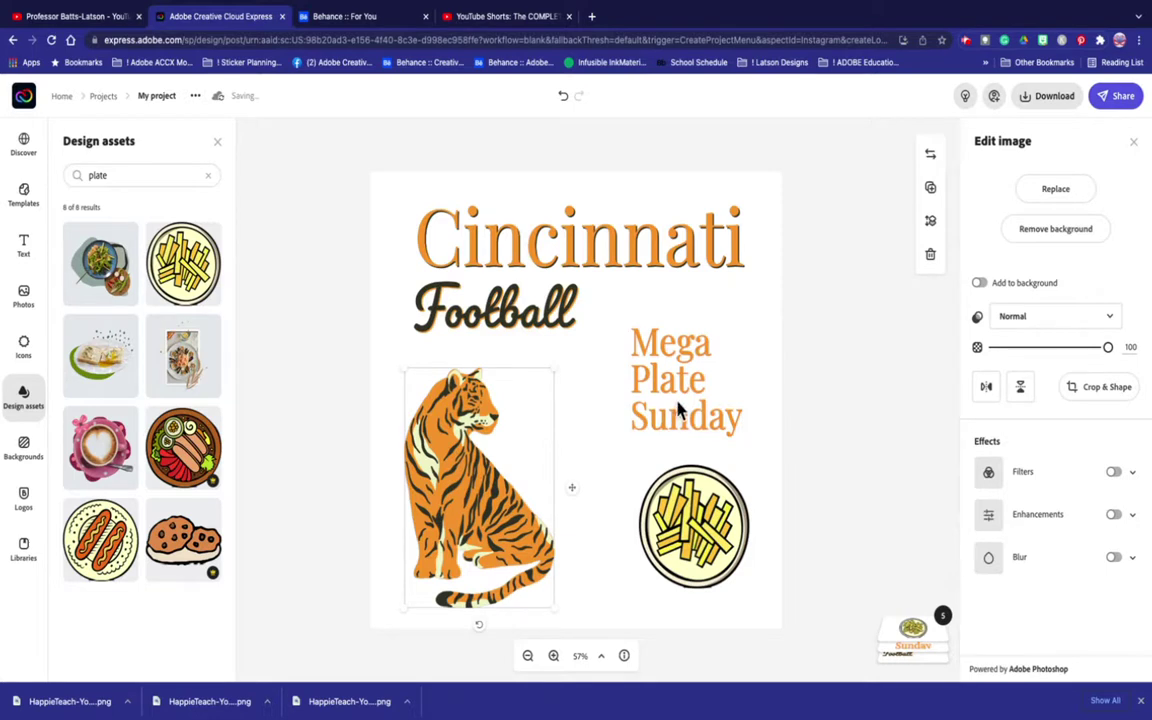
{"action": "left_click", "coordinate": [840, 365]}
{"action": "left_click", "coordinate": [664, 371]}
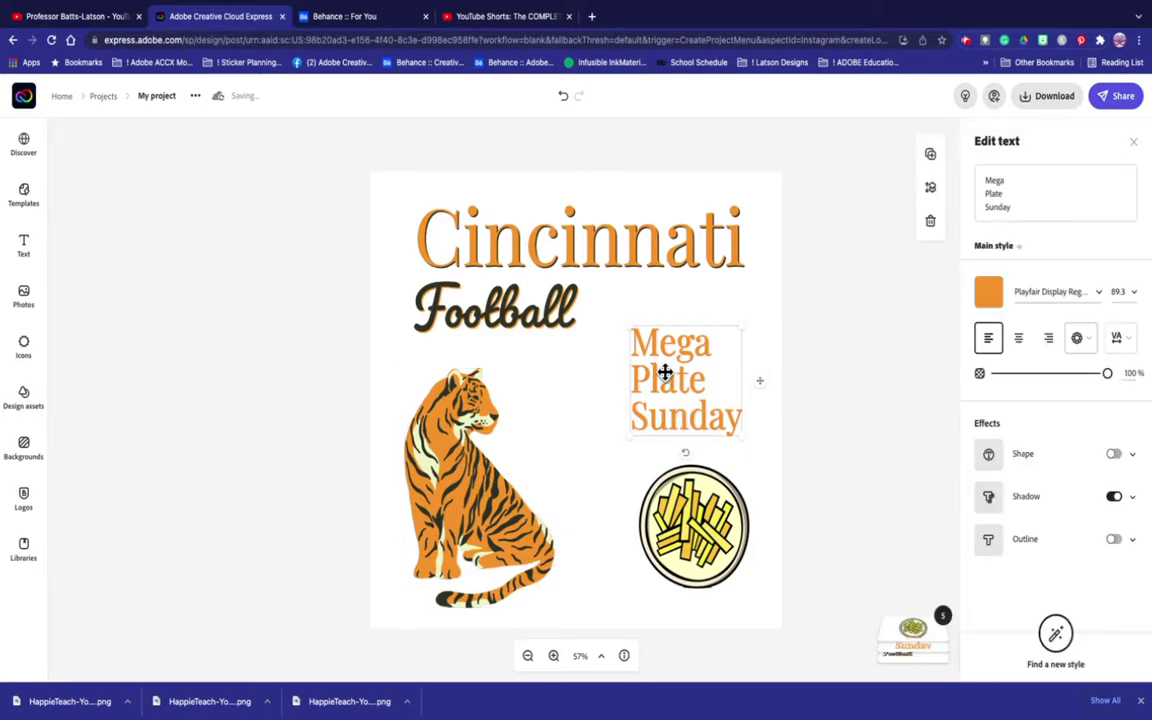
Move the fries plate up so it sits just beneath the word "Sunday"
{"action": "left_click", "coordinate": [689, 492]}
{"action": "left_click_drag", "start_coordinate": [689, 493], "coordinate": [689, 476]}
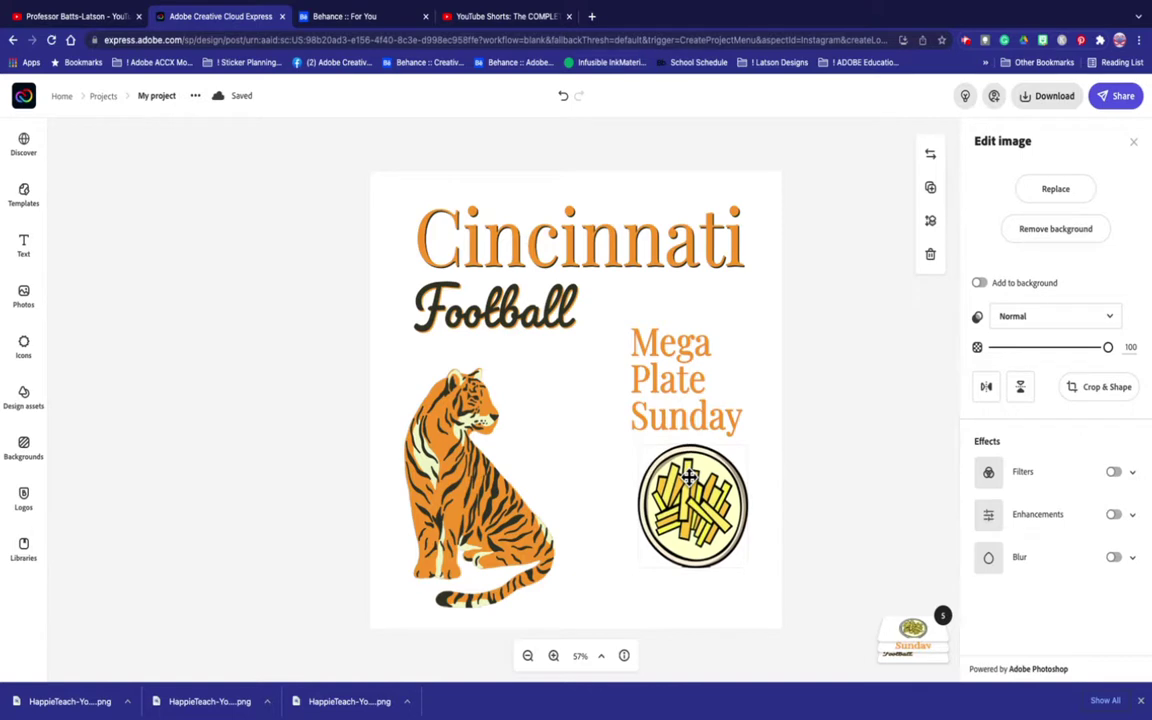
{"action": "left_click", "coordinate": [191, 421]}
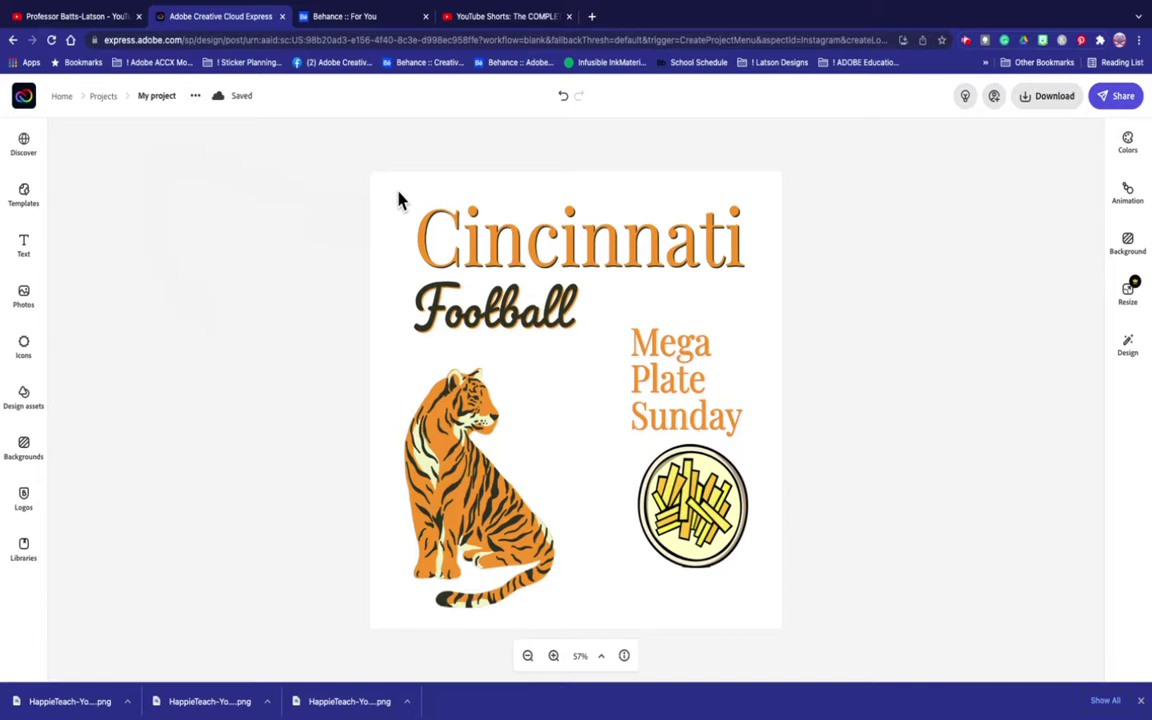
Search the backgrounds library for "tiger"
{"action": "left_click", "coordinate": [1129, 247]}
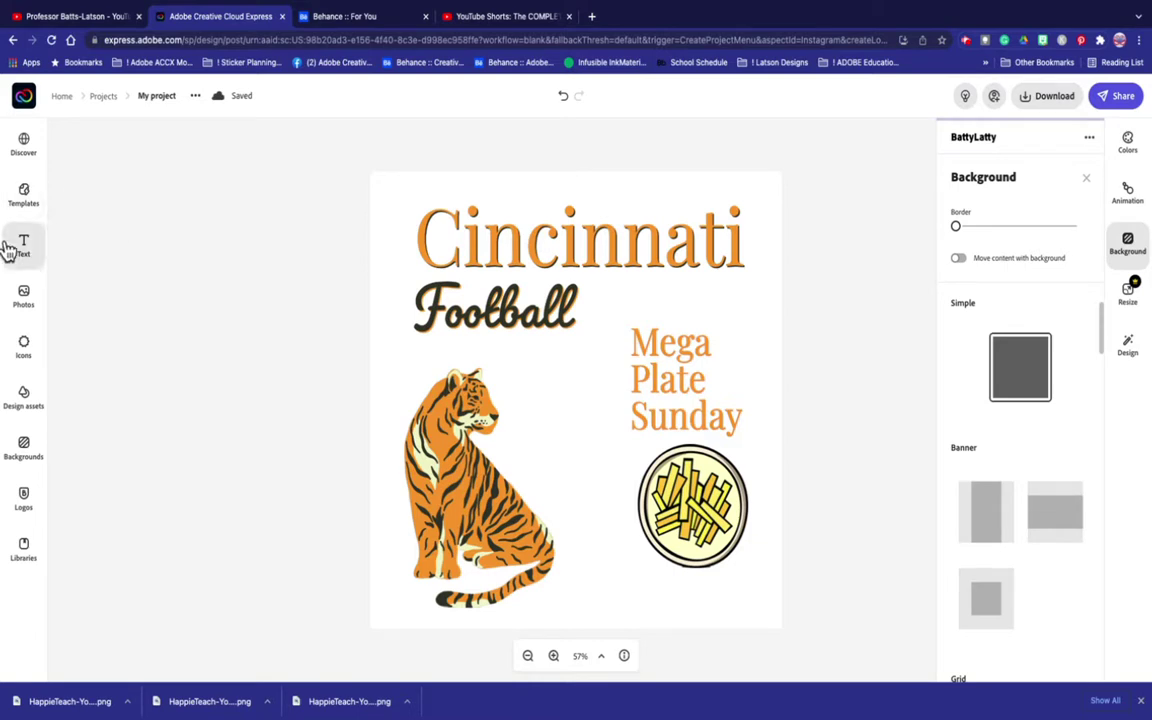
{"action": "left_click", "coordinate": [25, 443]}
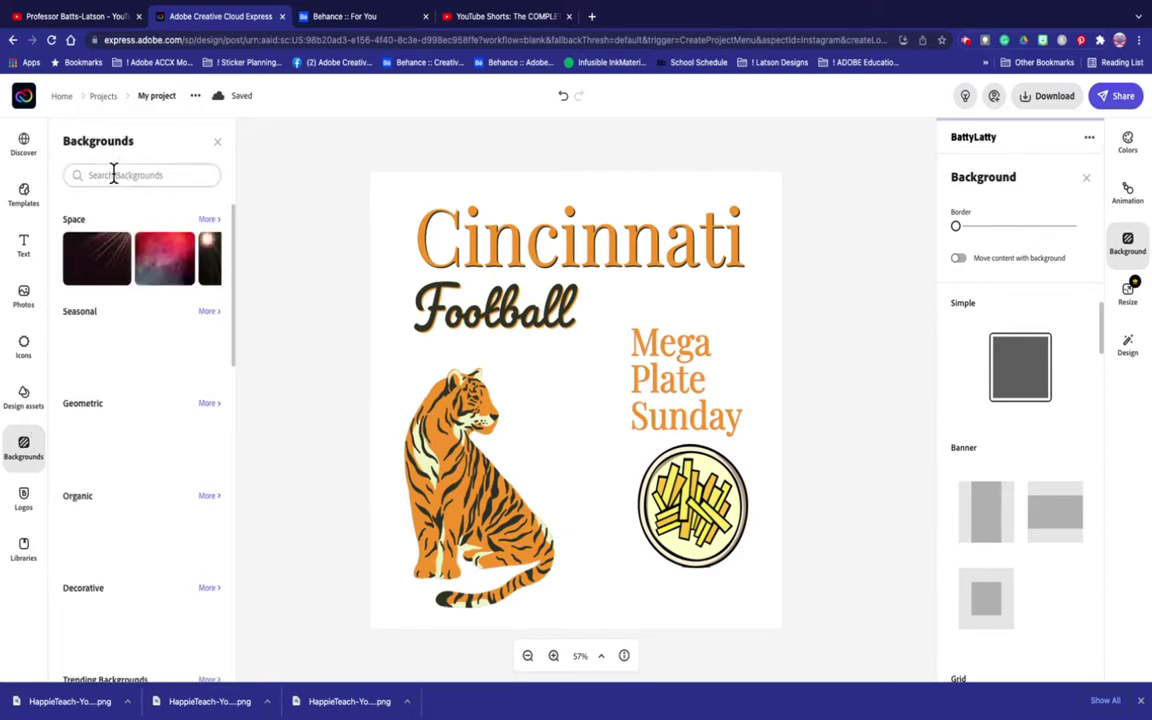
{"action": "left_click", "coordinate": [113, 175]}
{"action": "type", "text": "tiger"}
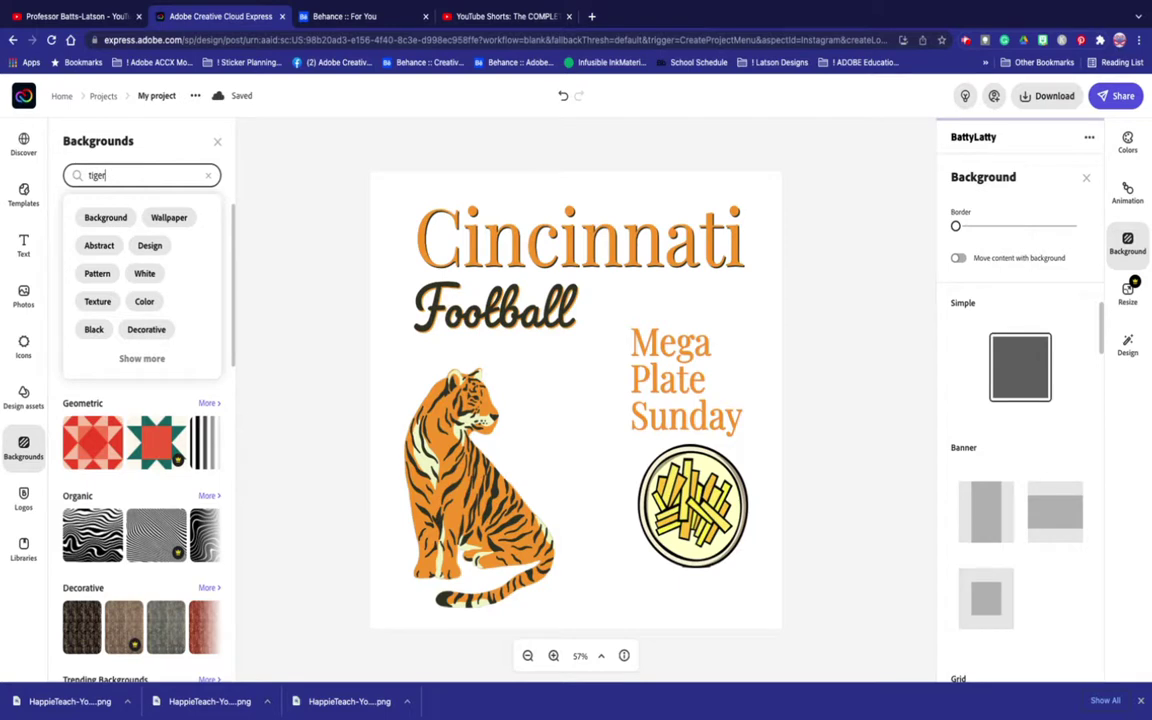
{"action": "key", "text": "Return"}
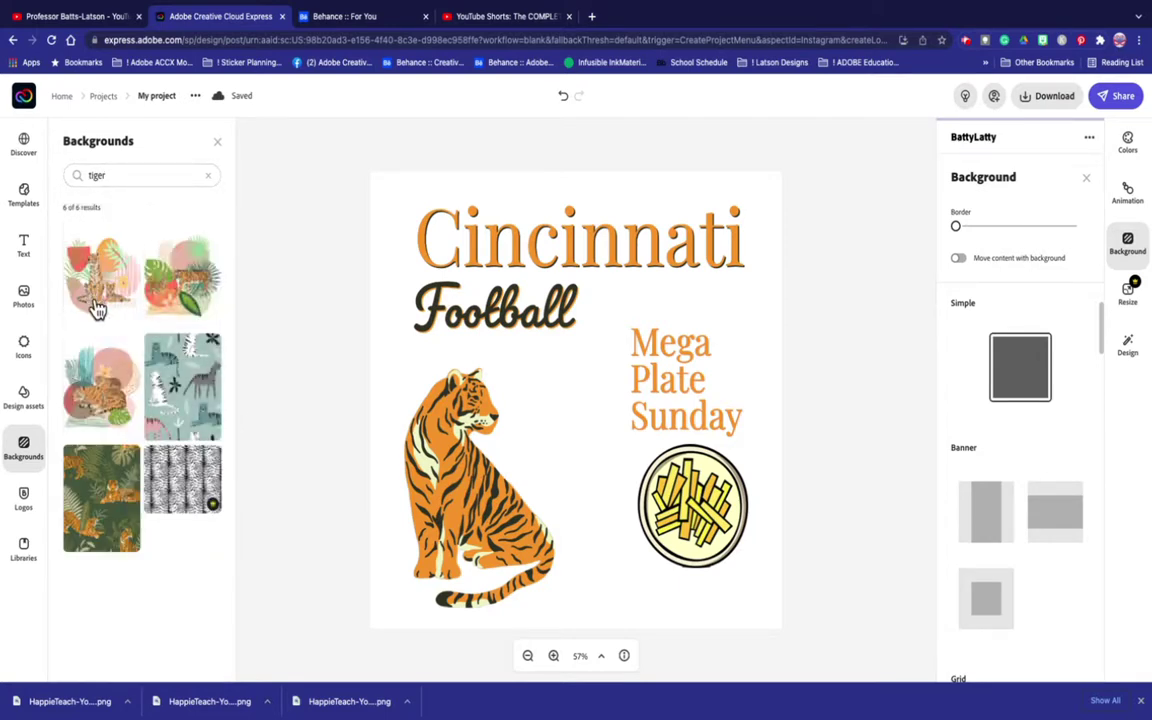
Add the black-and-white tiger stripe pattern as a freely movable image and align it with the post's top-left corner
{"action": "left_click", "coordinate": [185, 494]}
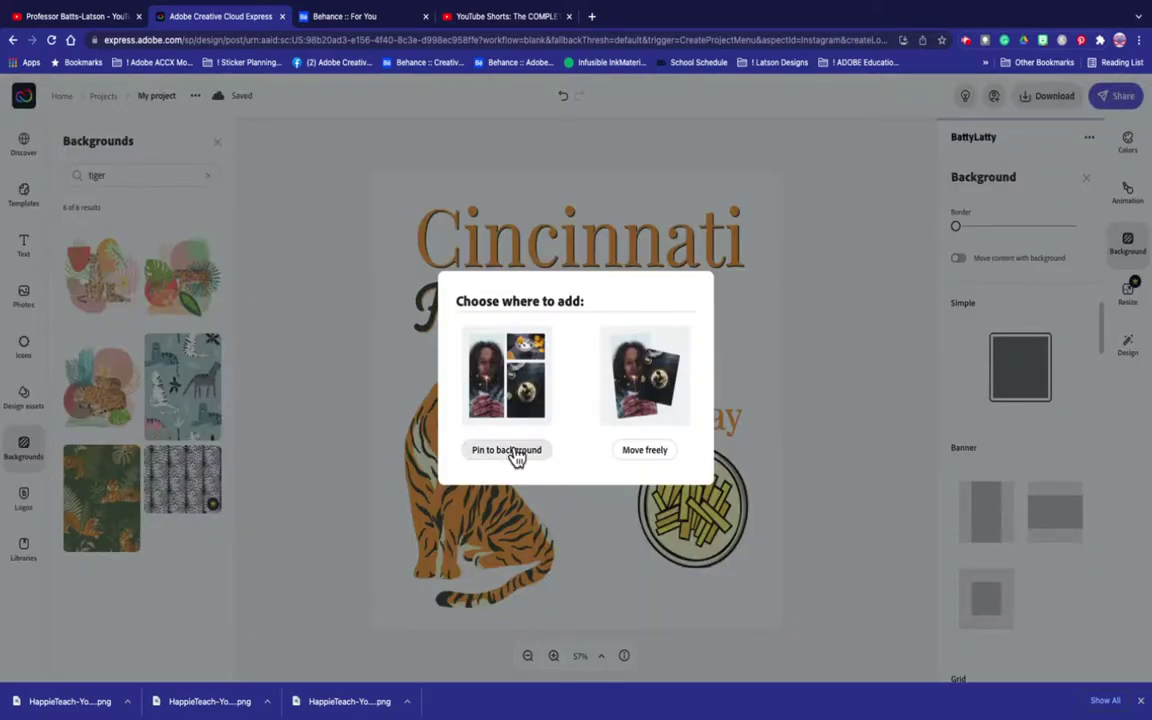
{"action": "left_click", "coordinate": [647, 450]}
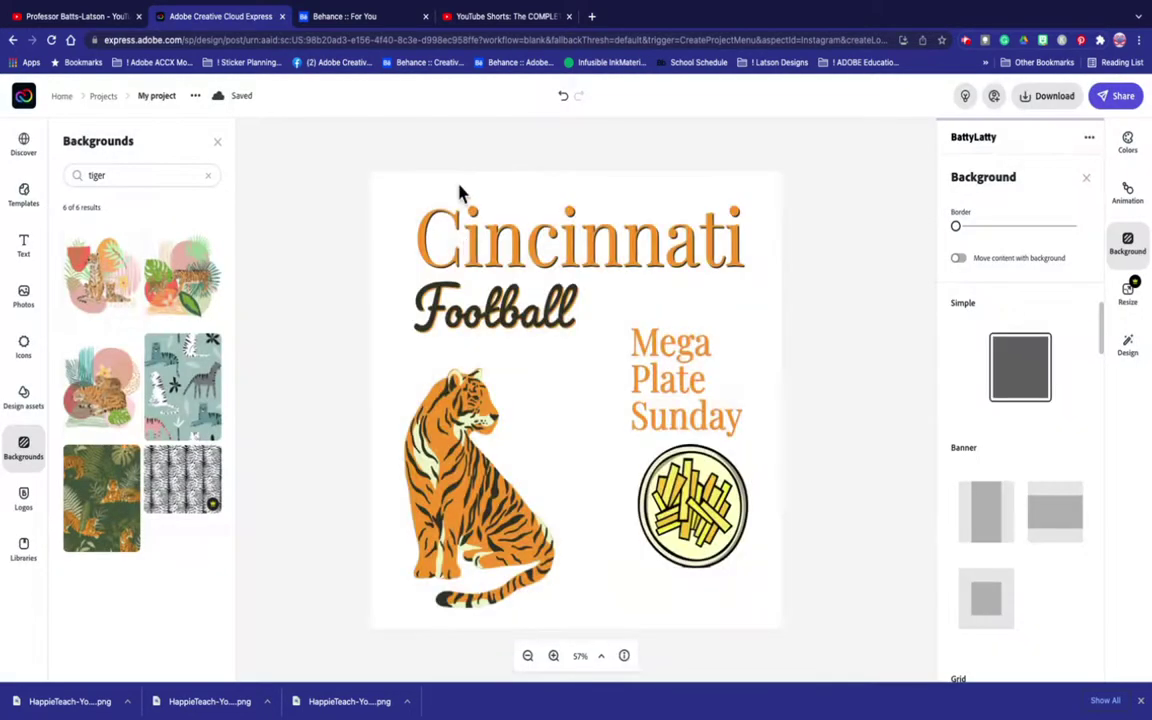
{"action": "left_click_drag", "start_coordinate": [535, 490], "coordinate": [450, 245]}
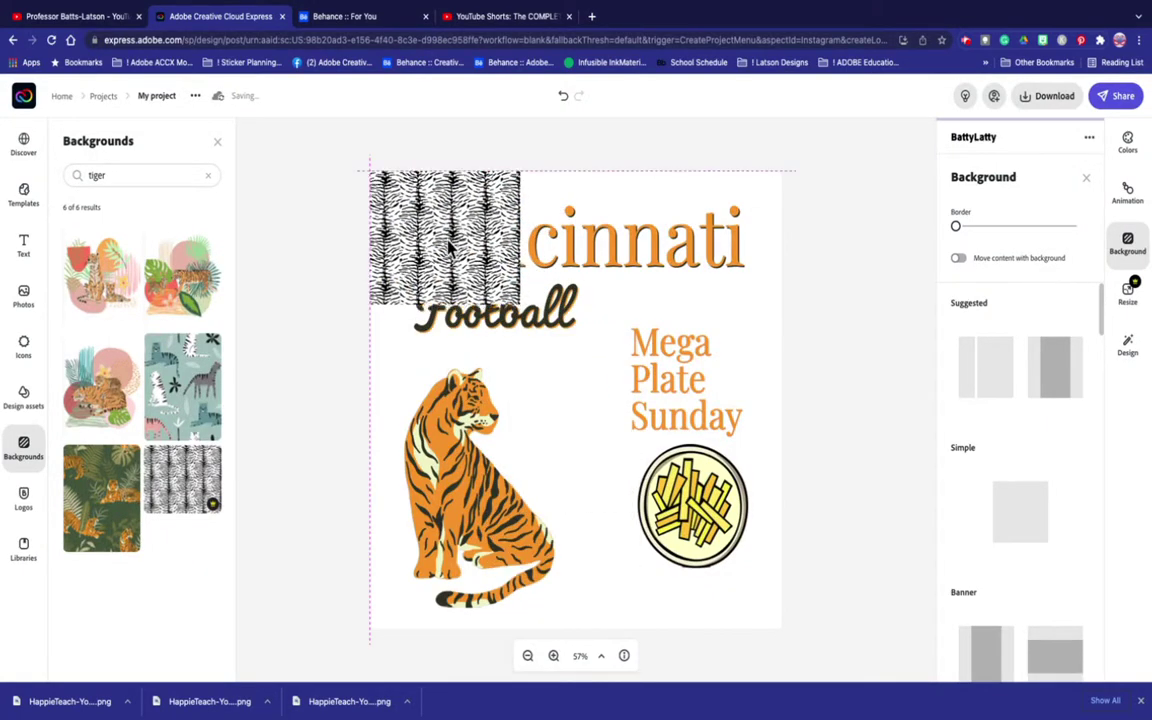
Set the post's background color to the light yellow #FFE184 from the current palette
{"action": "left_click", "coordinate": [748, 193]}
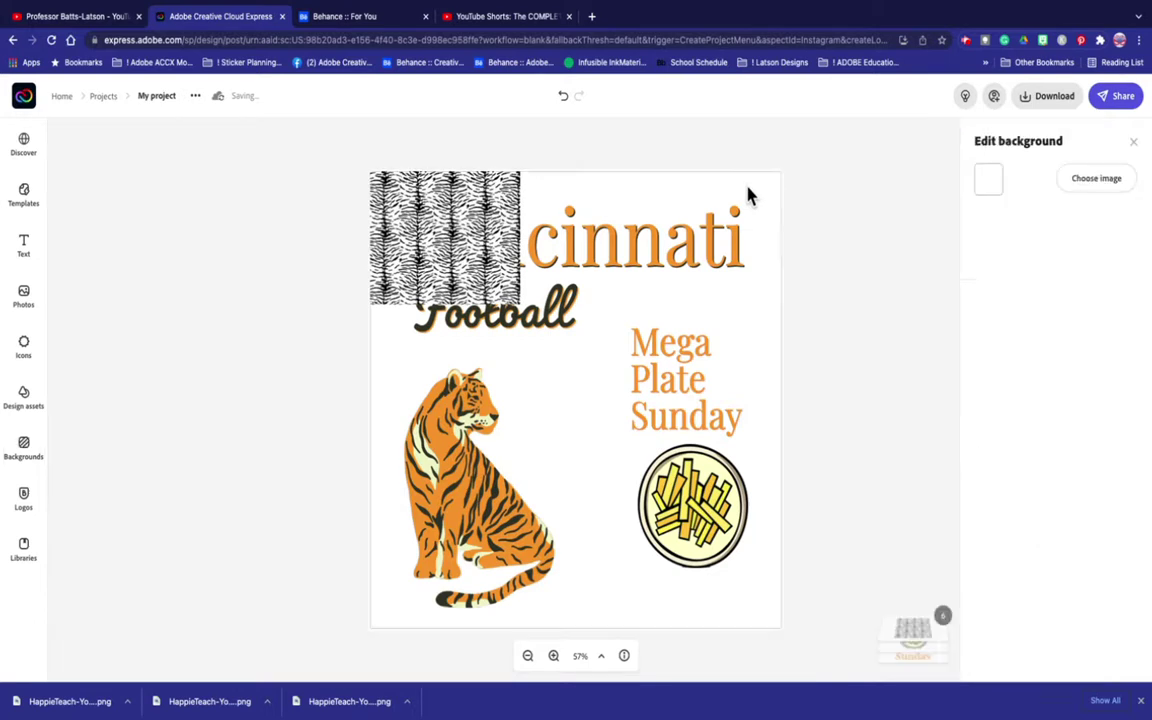
{"action": "left_click", "coordinate": [988, 179]}
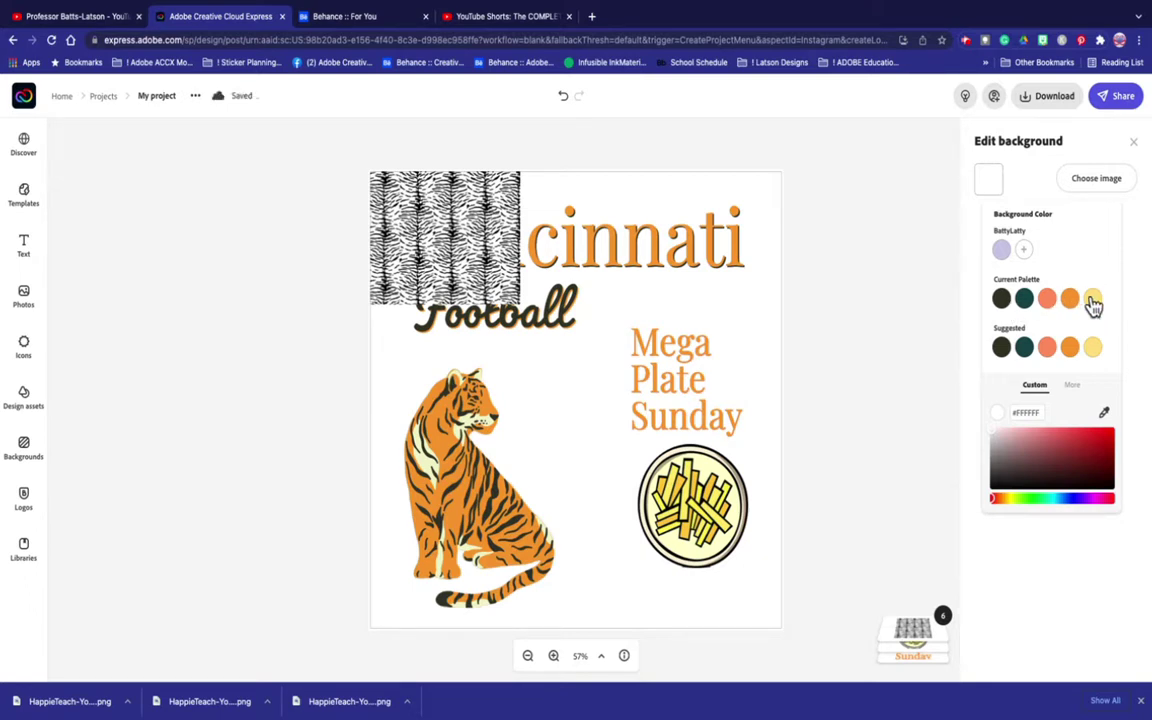
{"action": "left_click", "coordinate": [1093, 300]}
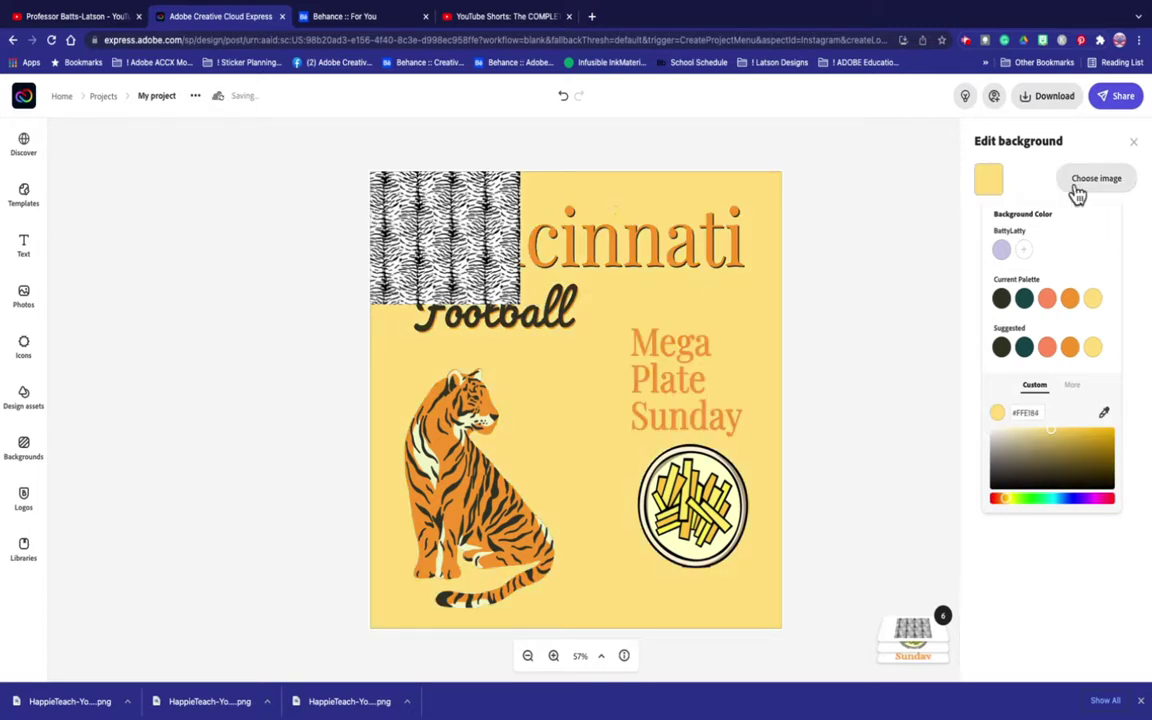
Enlarge the tiger stripe pattern from its top-left corner until it covers the whole post
{"action": "left_click", "coordinate": [466, 278]}
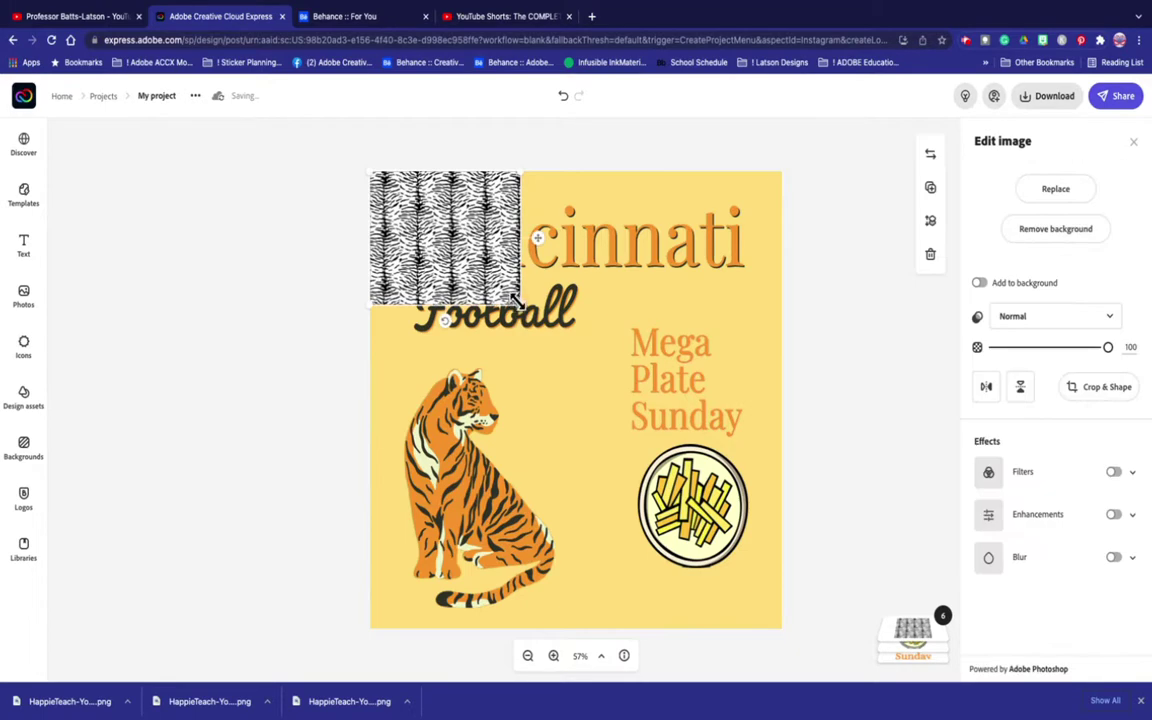
{"action": "left_click_drag", "start_coordinate": [520, 303], "coordinate": [895, 637]}
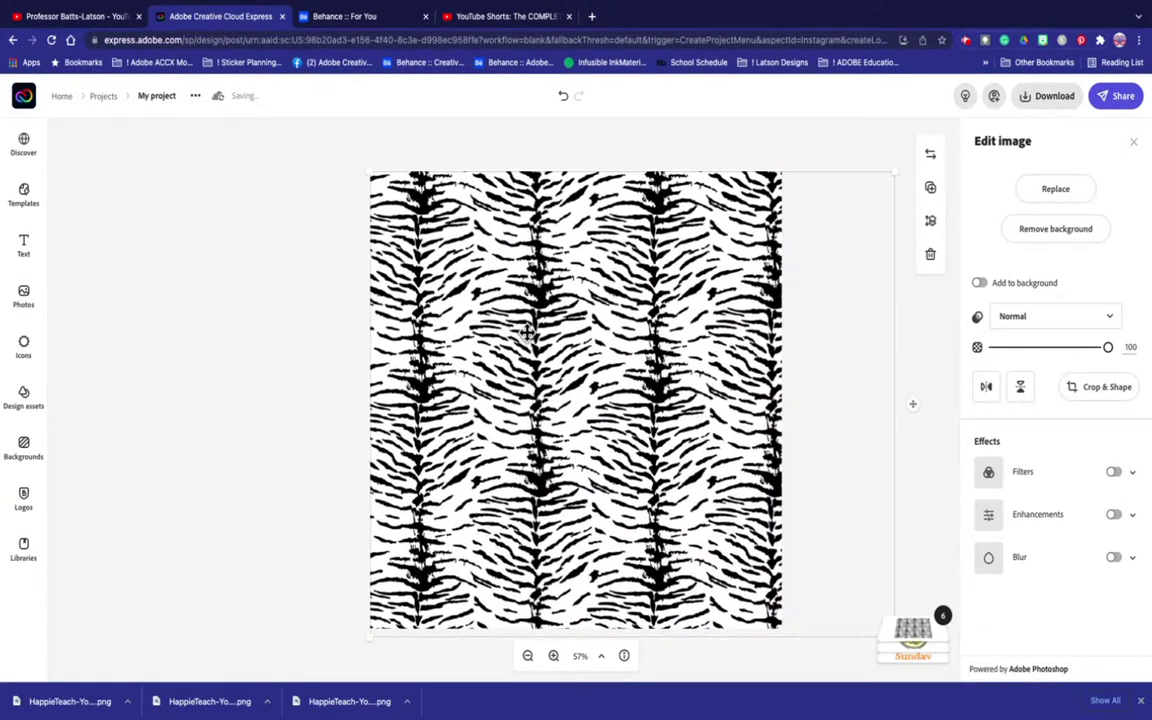
Shift the tiger stripe pattern left to center it over the post and set its blend mode to Multiply
{"action": "left_click_drag", "start_coordinate": [540, 335], "coordinate": [506, 337]}
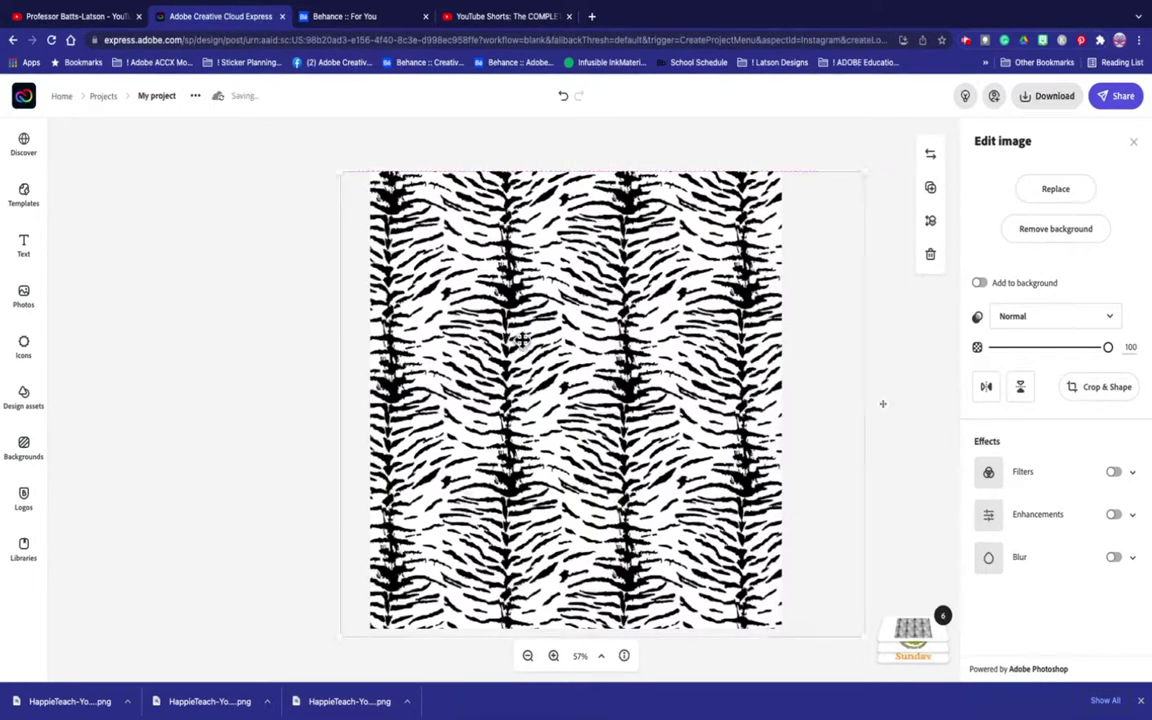
{"action": "left_click", "coordinate": [1041, 316]}
{"action": "left_click", "coordinate": [1014, 371]}
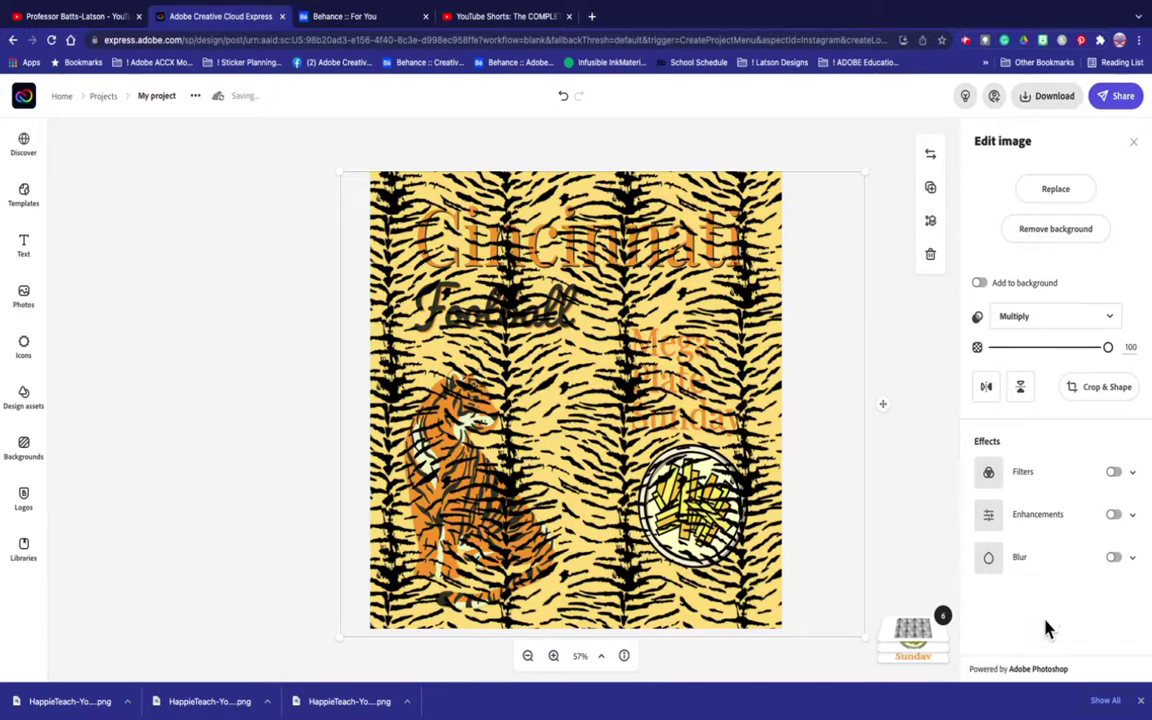
{"action": "left_click", "coordinate": [1115, 557]}
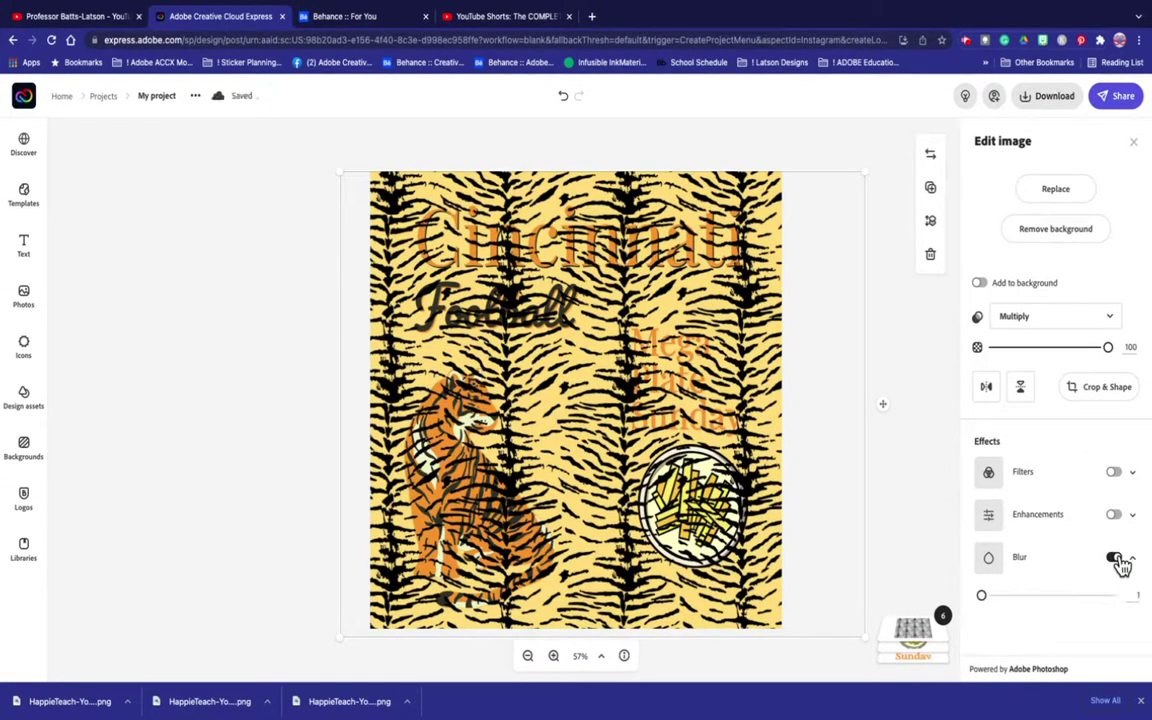
{"action": "left_click_drag", "start_coordinate": [990, 598], "coordinate": [941, 612]}
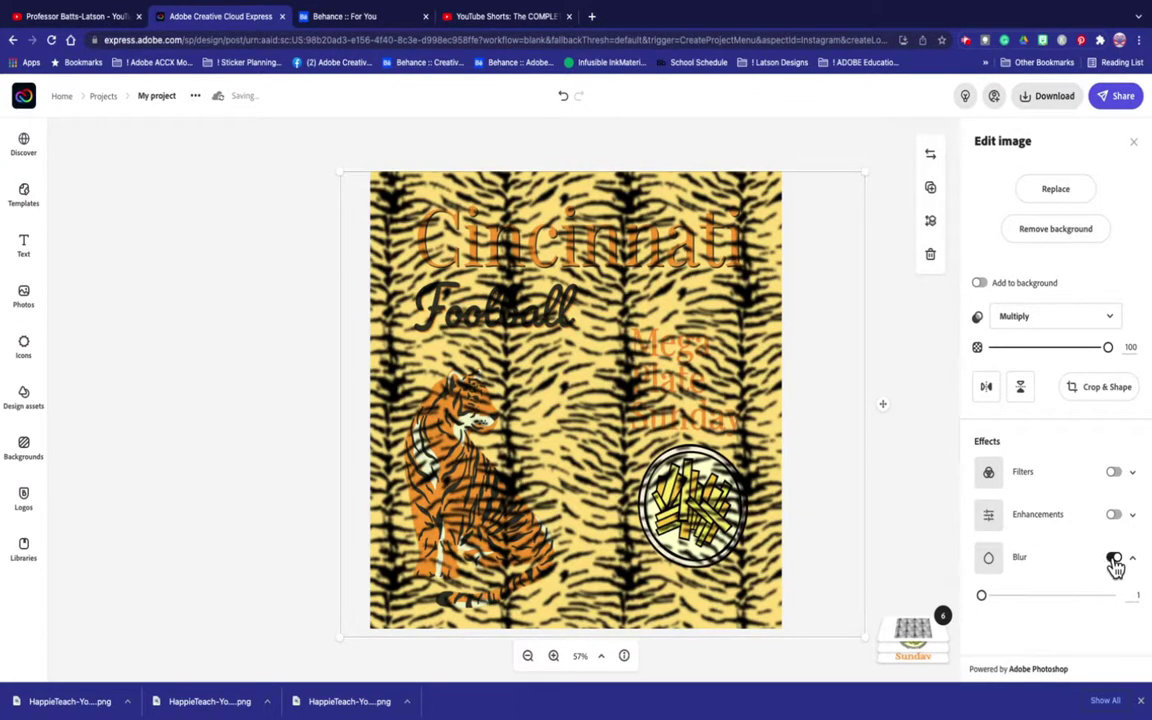
{"action": "left_click", "coordinate": [1114, 557]}
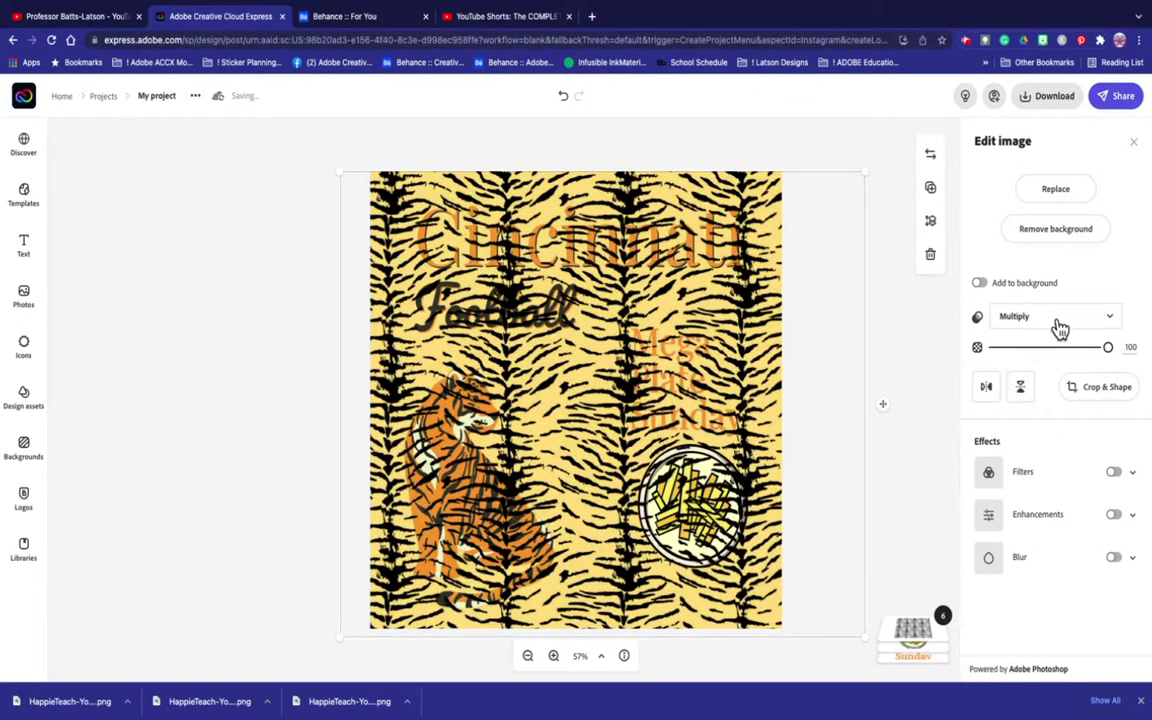
Lower the tiger stripe pattern's opacity to 3
{"action": "left_click_drag", "start_coordinate": [1109, 352], "coordinate": [1001, 355]}
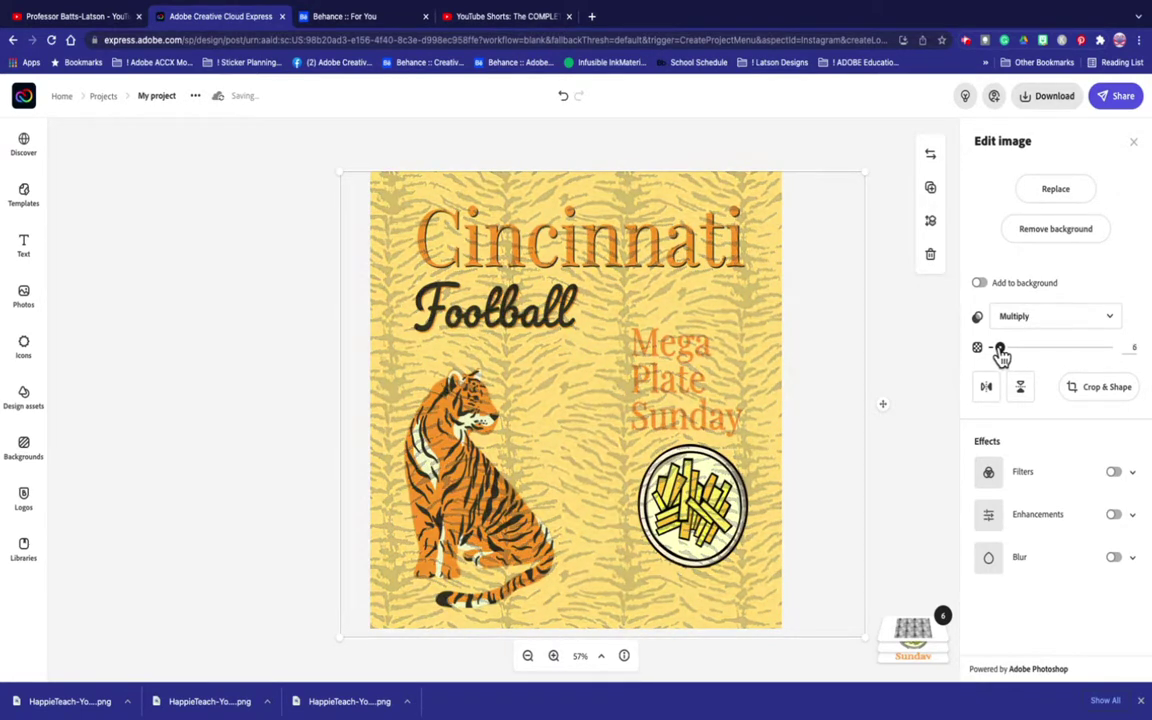
{"action": "left_click_drag", "start_coordinate": [1000, 355], "coordinate": [997, 355]}
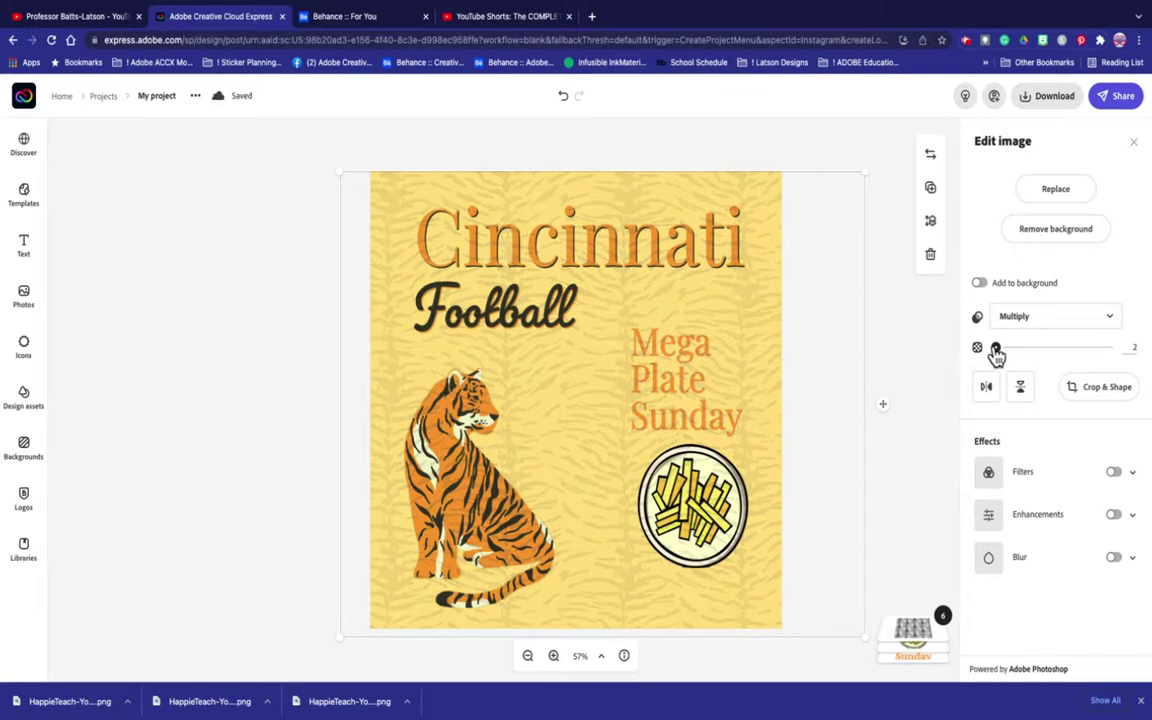
{"action": "left_click_drag", "start_coordinate": [997, 355], "coordinate": [997, 355]}
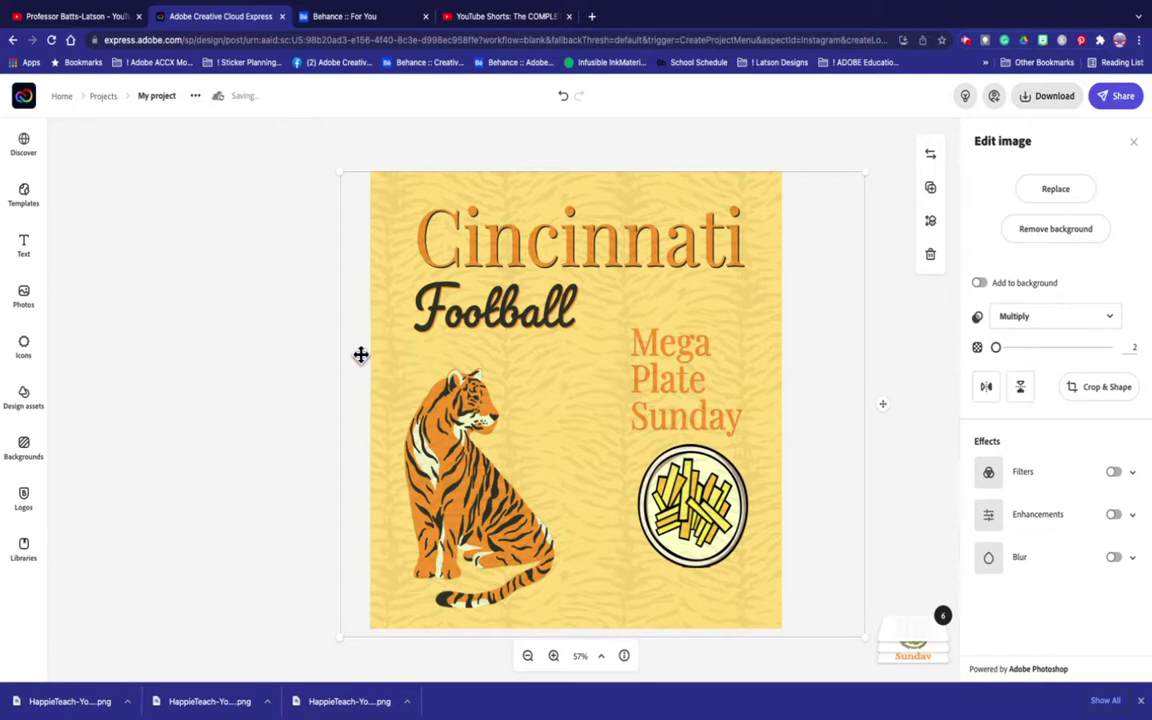
{"action": "left_click_drag", "start_coordinate": [997, 355], "coordinate": [998, 356]}
{"action": "left_click", "coordinate": [275, 351]}
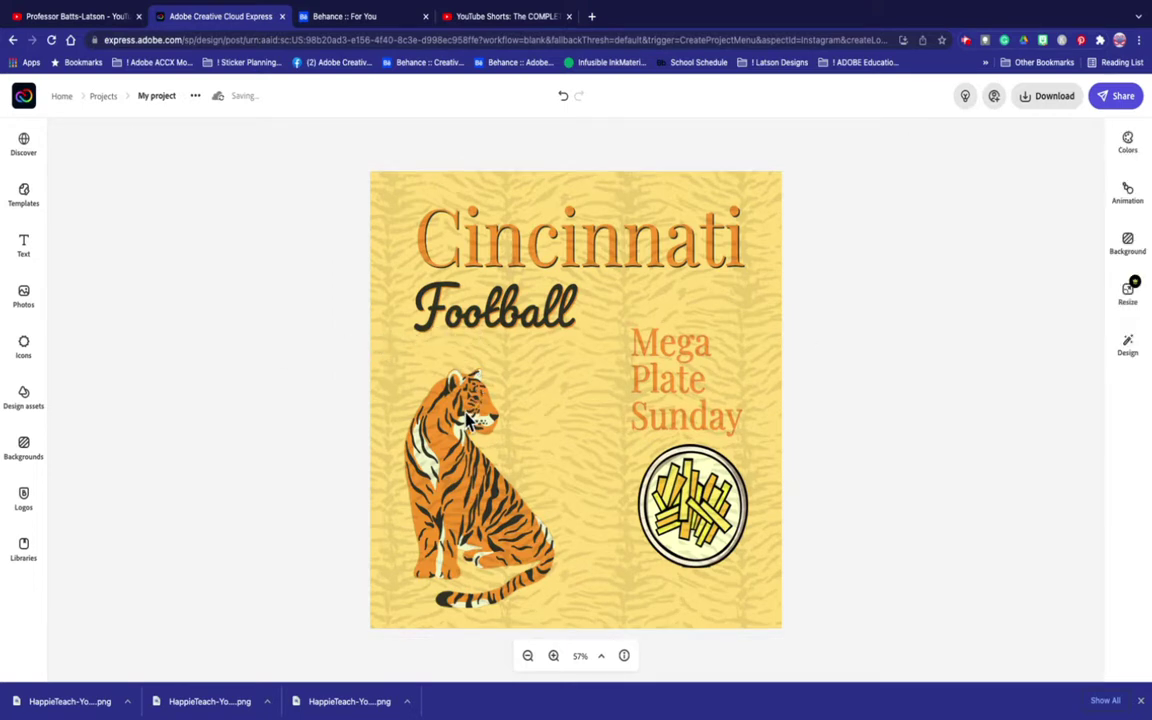
Move the tiger stripe pattern's layer directly above the background, behind the tiger, texts and fries plate
{"action": "left_click", "coordinate": [778, 218]}
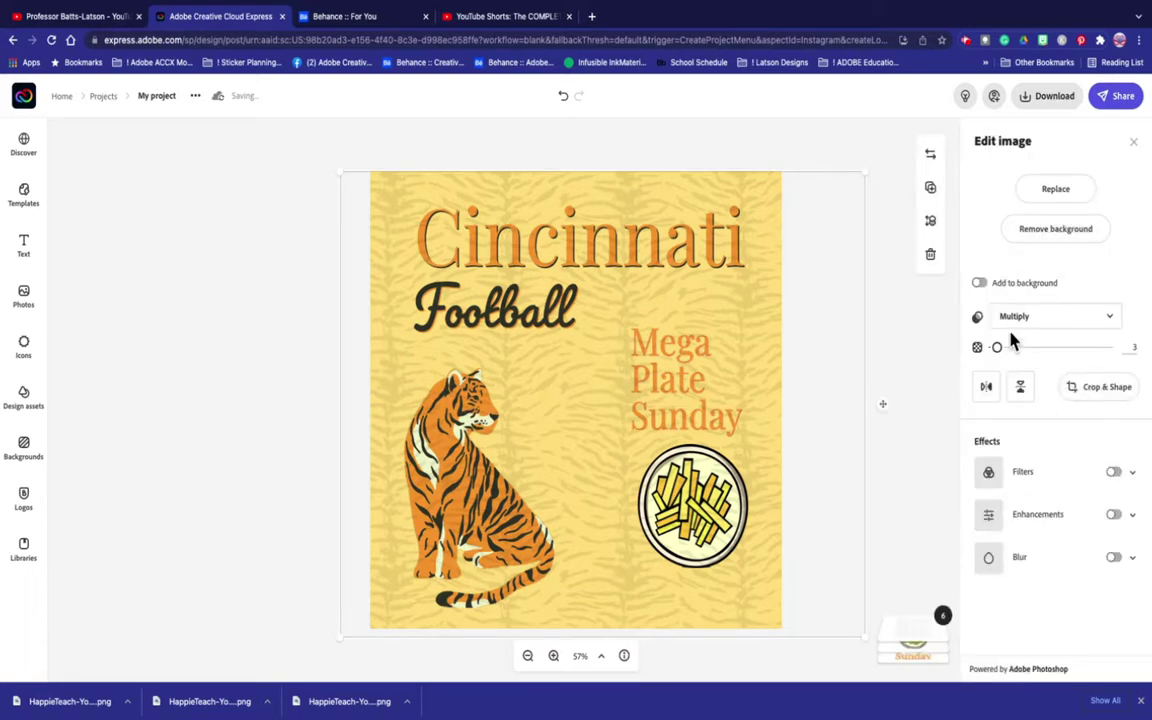
{"action": "left_click", "coordinate": [913, 648]}
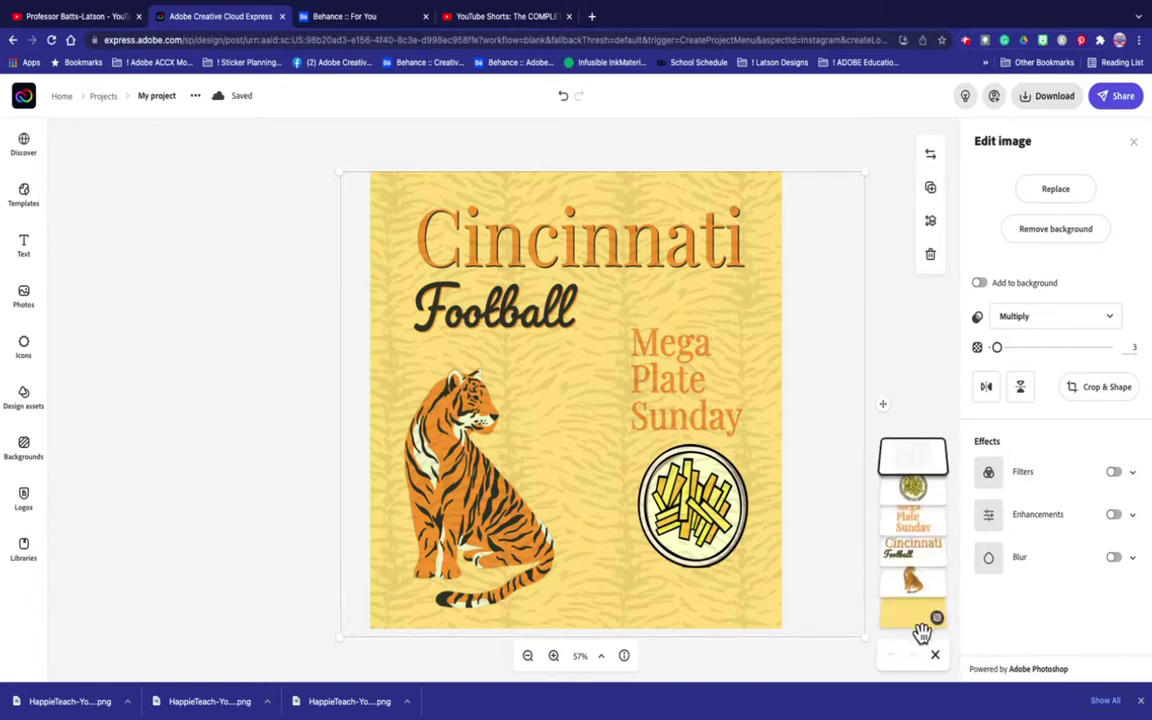
{"action": "left_click_drag", "start_coordinate": [913, 463], "coordinate": [917, 608]}
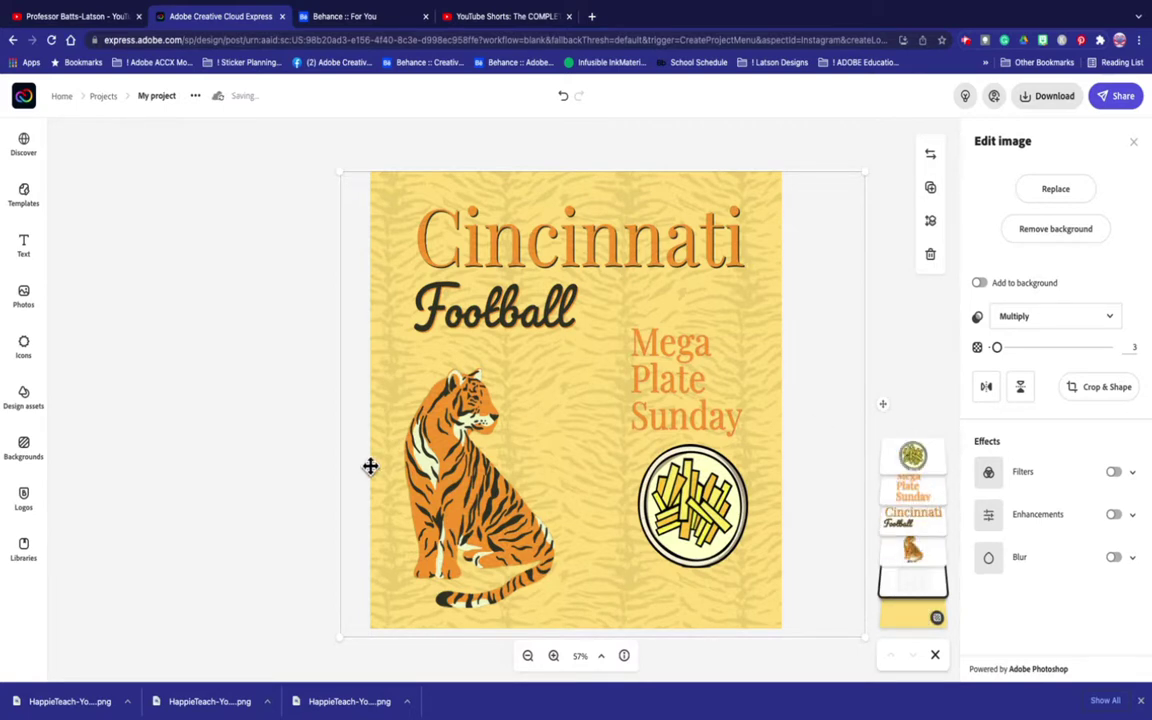
{"action": "left_click", "coordinate": [318, 454]}
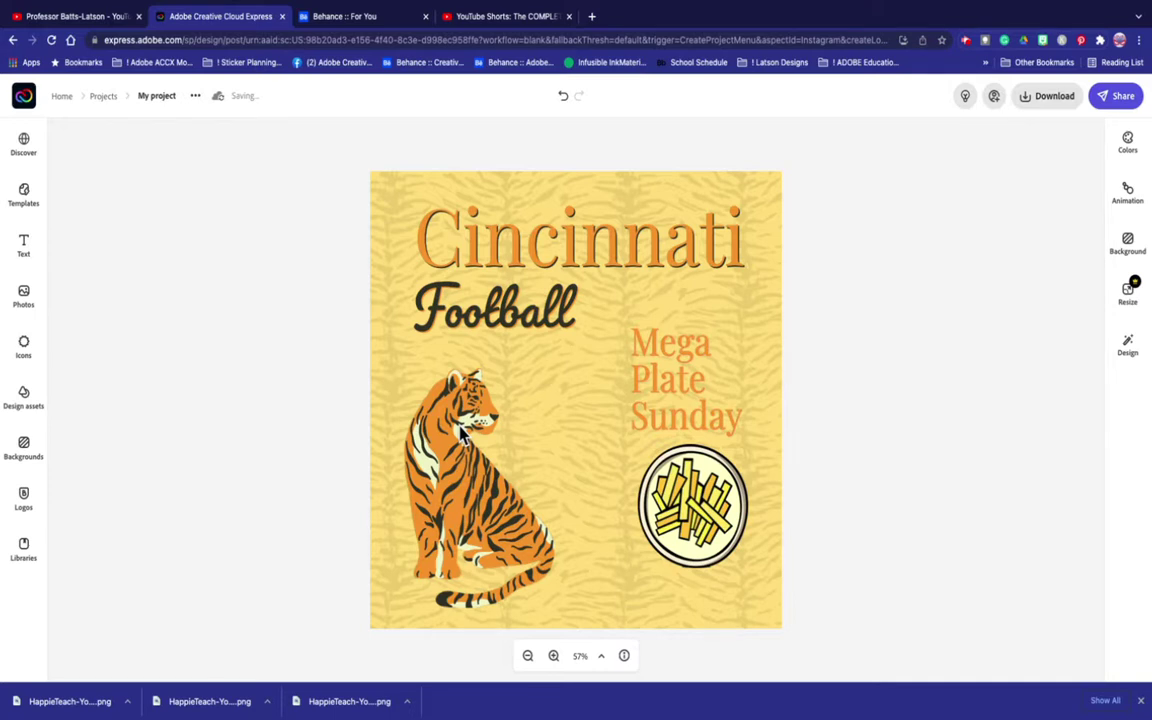
Lighten the post's background color to a pale cream close to #FDF1CA
{"action": "left_click", "coordinate": [766, 196]}
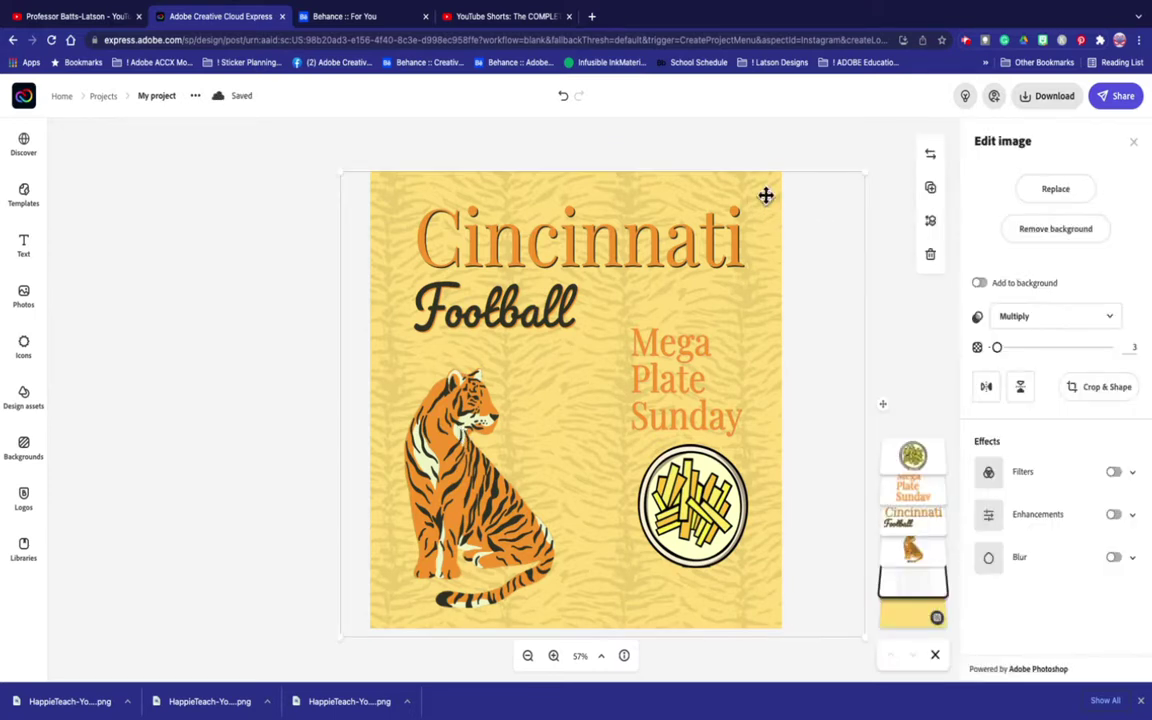
{"action": "left_click", "coordinate": [916, 620]}
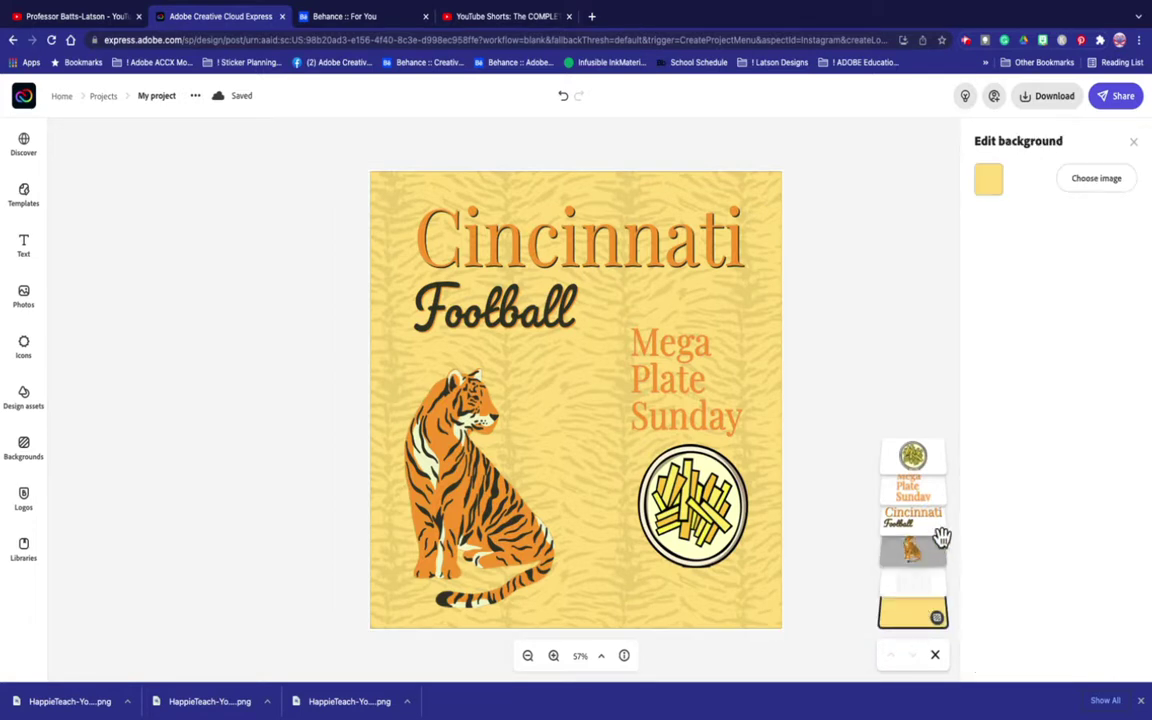
{"action": "left_click", "coordinate": [988, 178]}
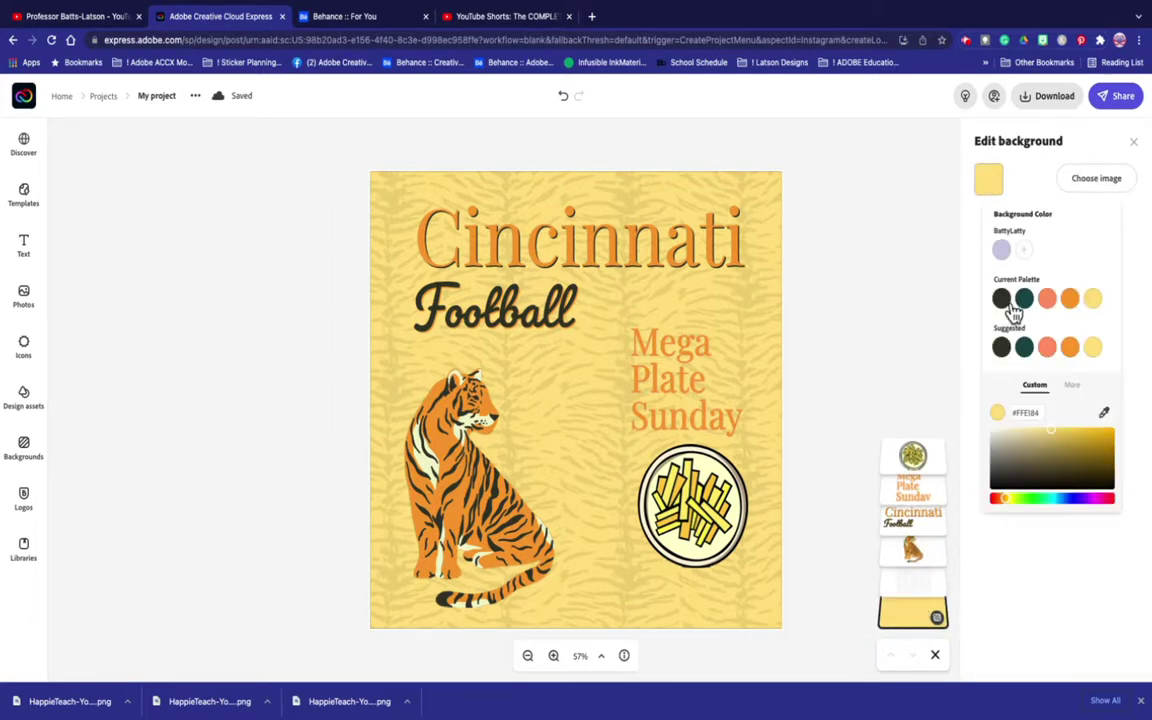
{"action": "left_click_drag", "start_coordinate": [1052, 440], "coordinate": [1016, 432]}
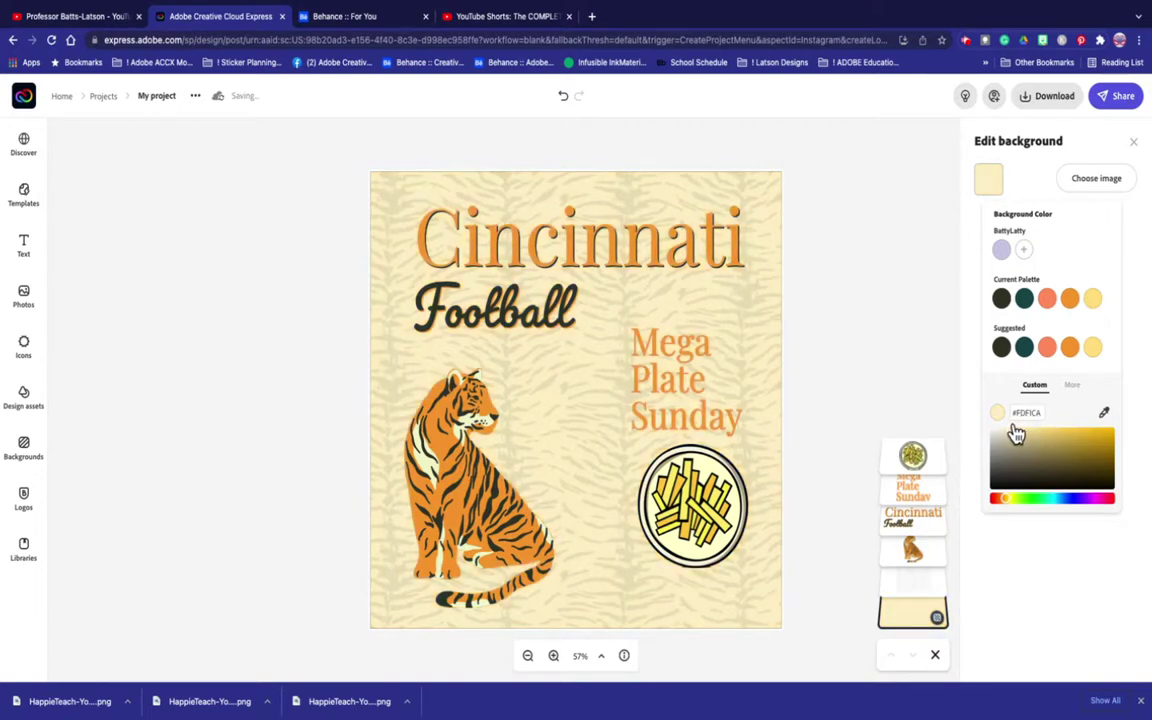
{"action": "mouse_move", "coordinate": [1016, 432]}
{"action": "left_mouse_down"}
{"action": "mouse_move", "coordinate": [1013, 412]}
{"action": "mouse_move", "coordinate": [1013, 435]}
{"action": "left_mouse_up"}
{"action": "left_click", "coordinate": [902, 343]}
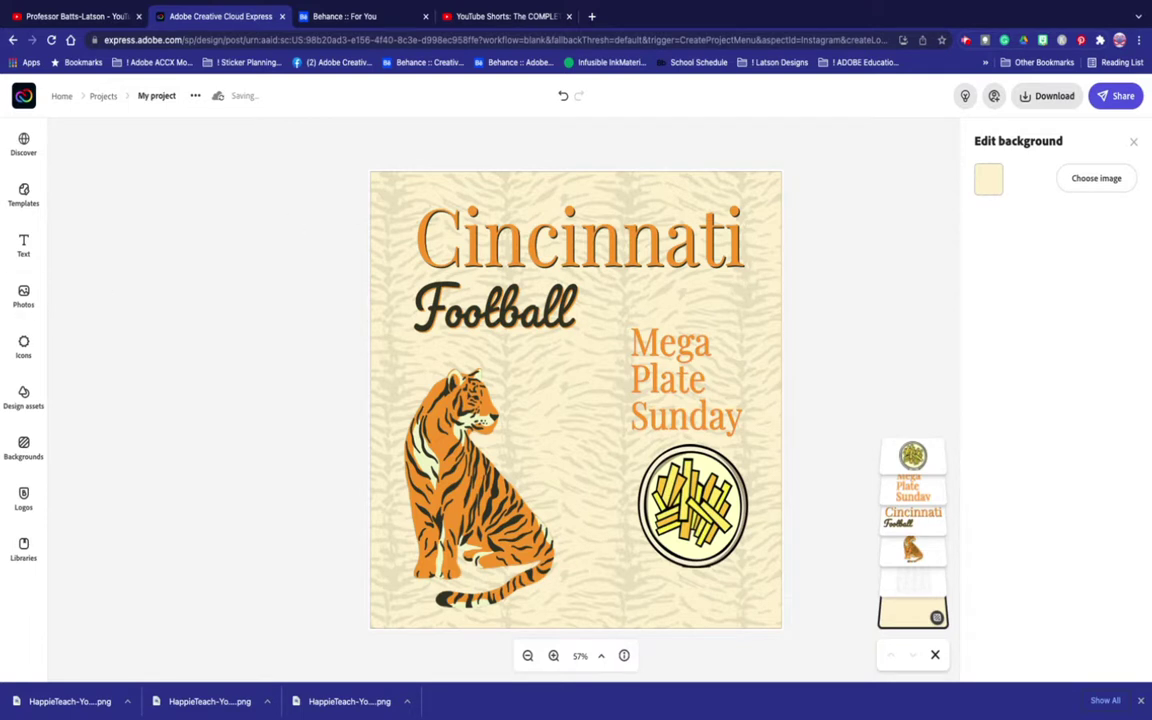
Search the backgrounds library for "frame" and look through the results for a suitable border
{"action": "left_click", "coordinate": [24, 355]}
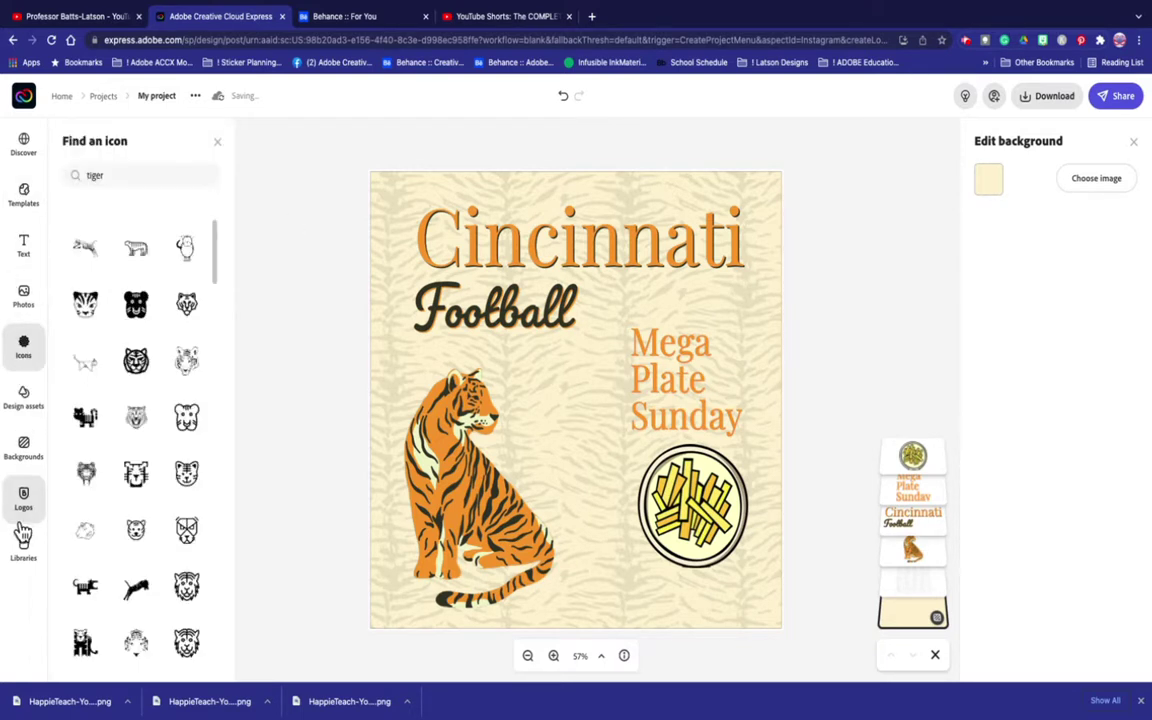
{"action": "left_click", "coordinate": [23, 450]}
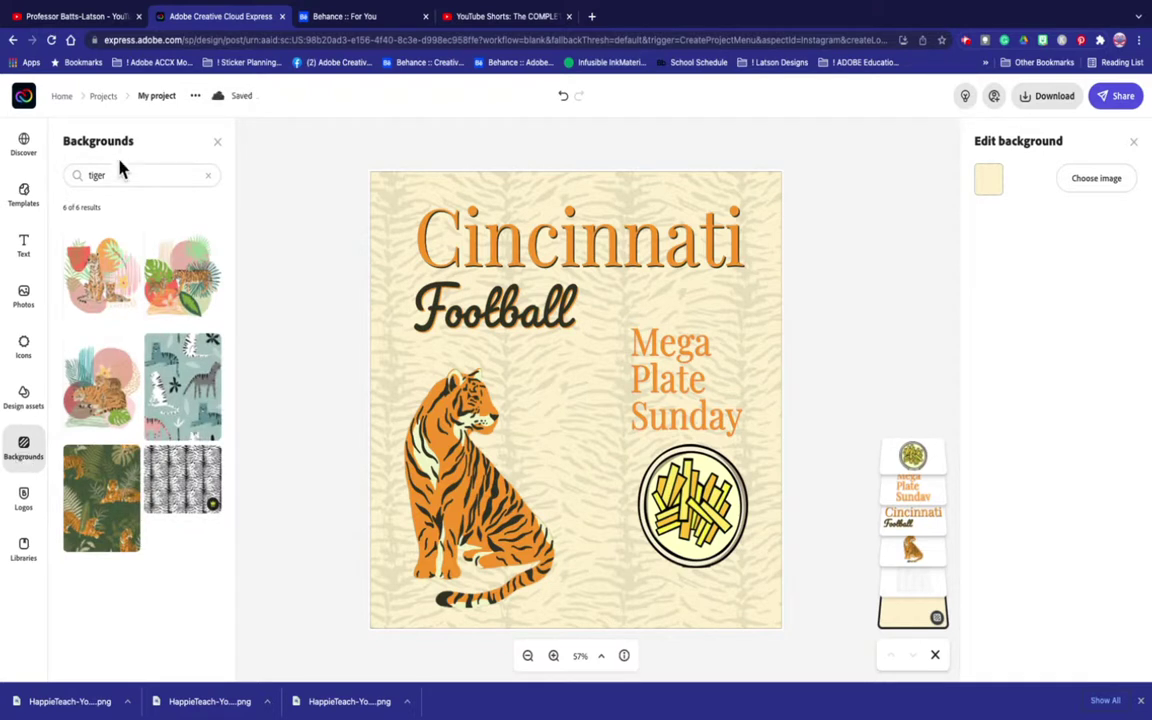
{"action": "left_click", "coordinate": [88, 177]}
{"action": "type", "text": "t"}
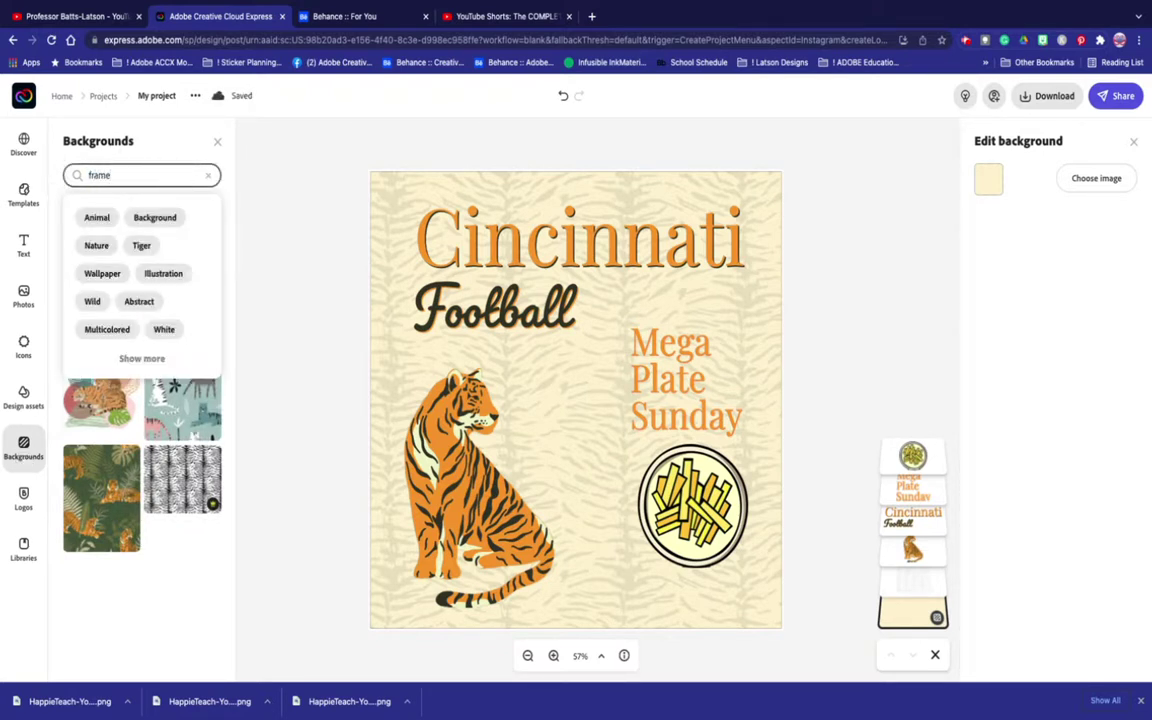
{"action": "key", "text": "Return"}
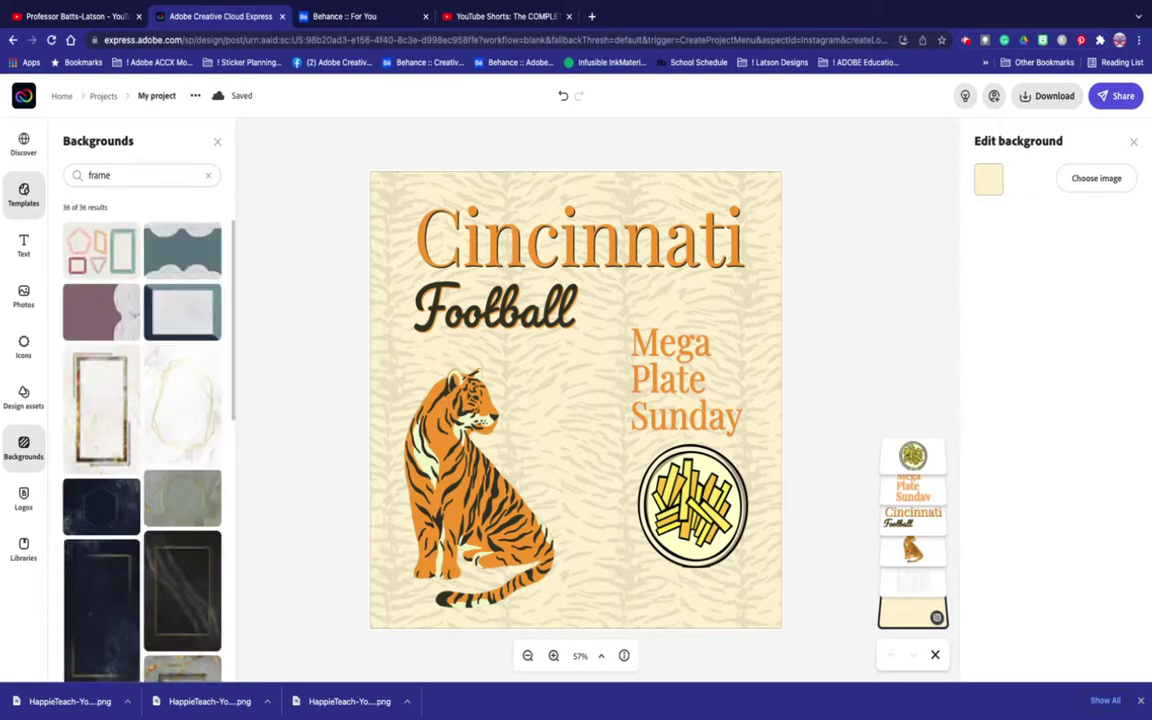
{"action": "scroll", "coordinate": [129, 465], "scroll_direction": "down", "scroll_amount": 5}
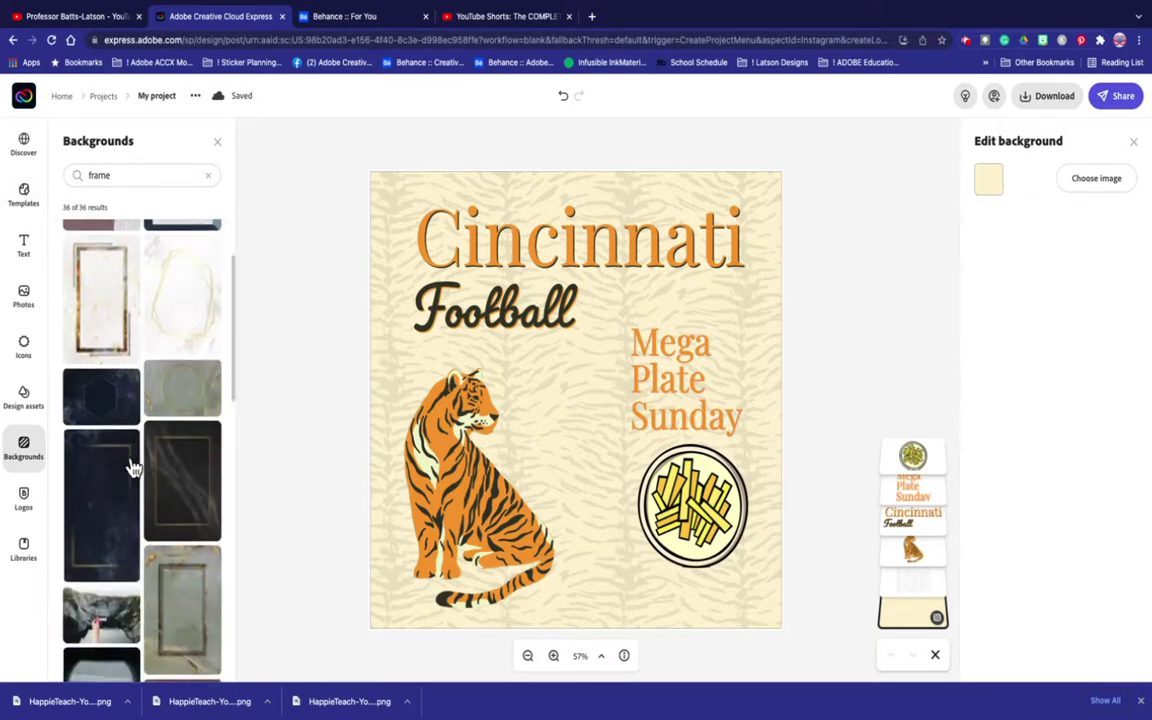
{"action": "scroll", "coordinate": [131, 466], "scroll_direction": "down", "scroll_amount": 5}
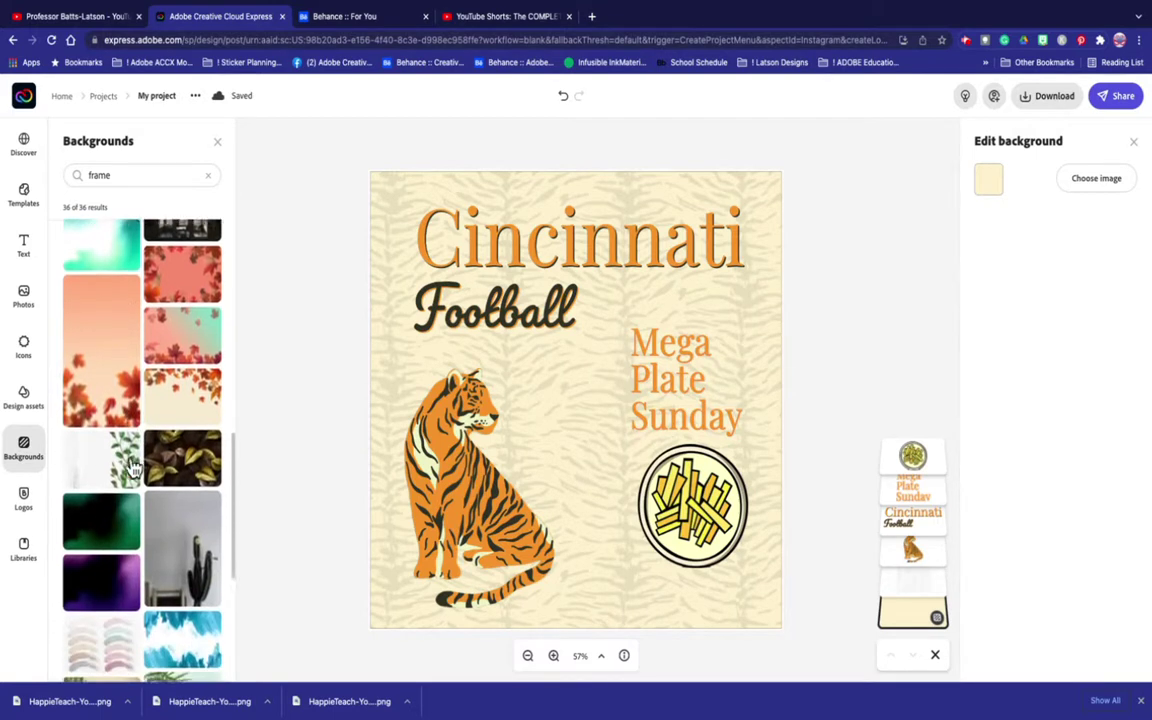
{"action": "scroll", "coordinate": [131, 466], "scroll_direction": "down", "scroll_amount": 5}
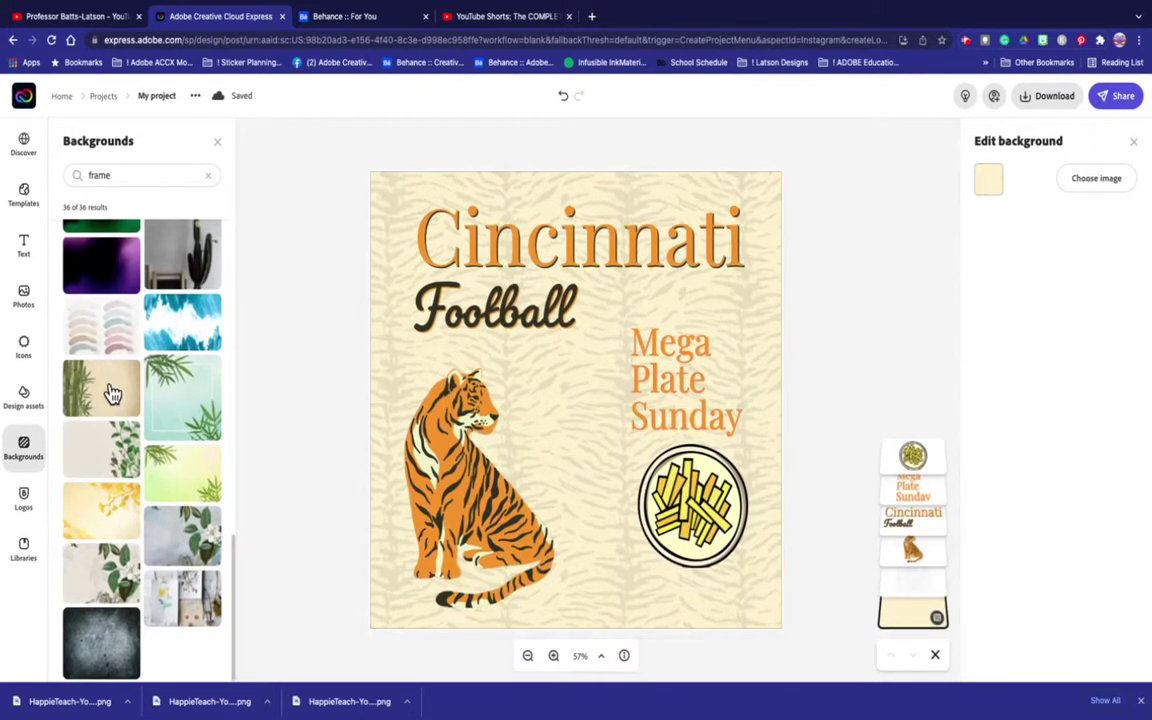
{"action": "scroll", "coordinate": [110, 391], "scroll_direction": "up", "scroll_amount": 1}
{"action": "scroll", "coordinate": [112, 393], "scroll_direction": "up", "scroll_amount": 6}
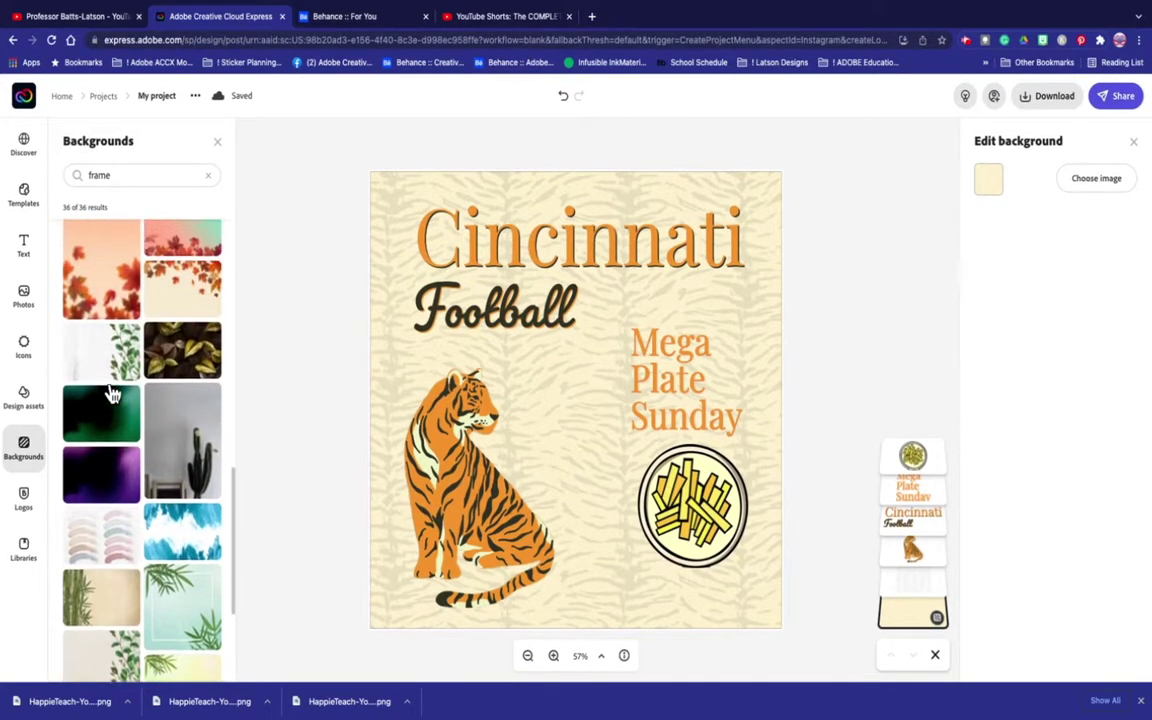
{"action": "scroll", "coordinate": [112, 393], "scroll_direction": "up", "scroll_amount": 8}
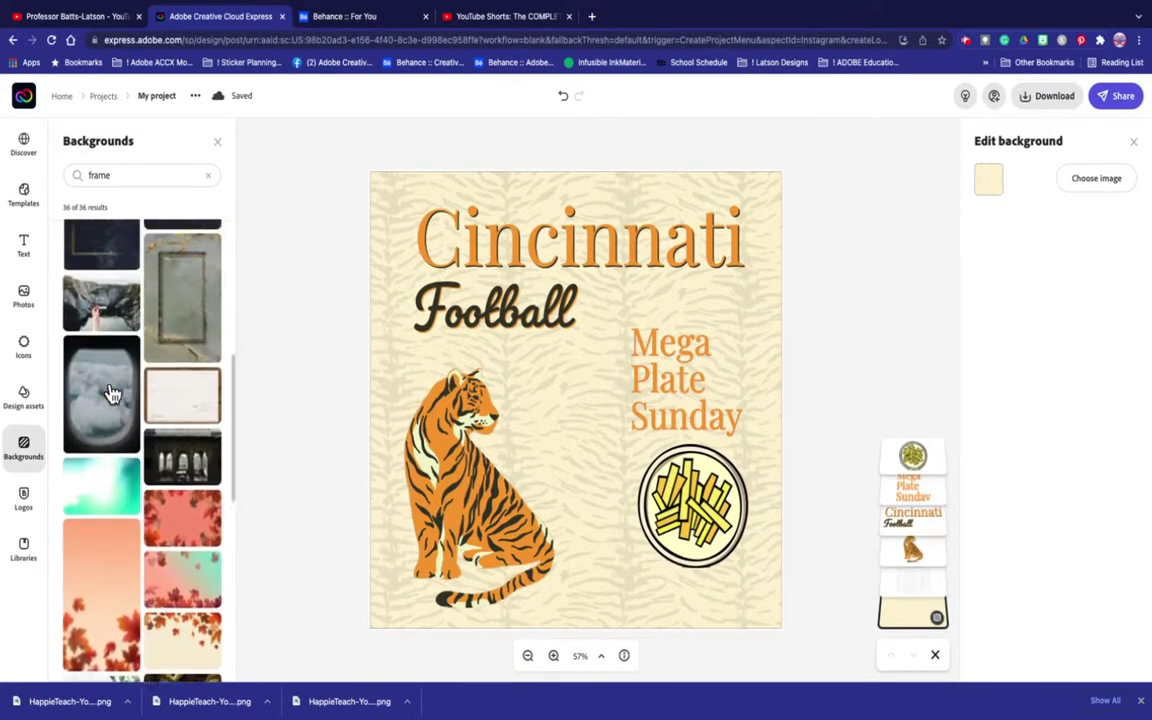
{"action": "scroll", "coordinate": [112, 393], "scroll_direction": "up", "scroll_amount": 5}
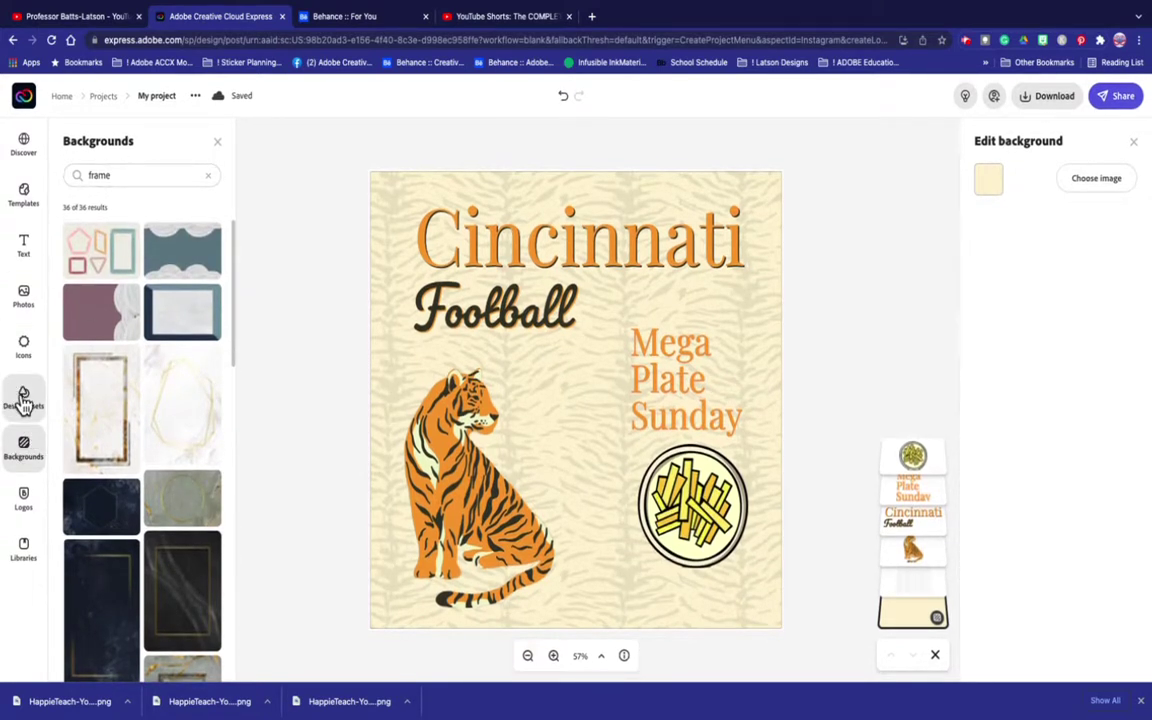
Search the icons for "rectangle", add the thick upright rectangle outline and place it near the post's top-left corner
{"action": "left_click", "coordinate": [26, 348]}
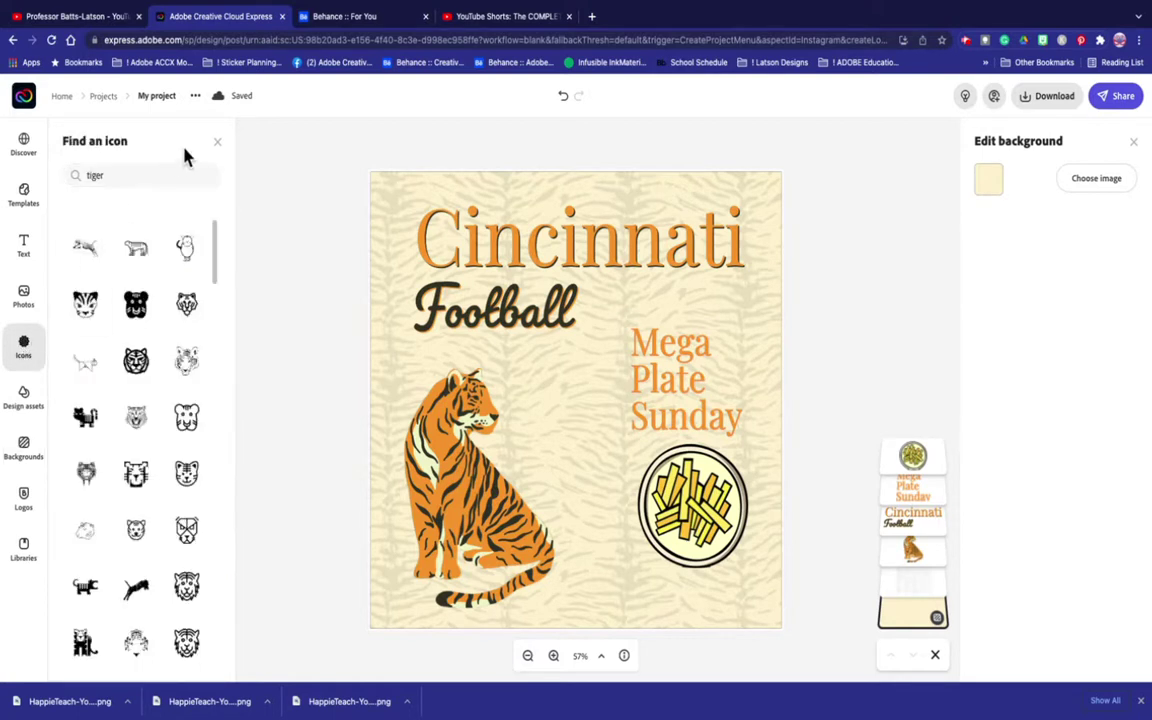
{"action": "double_click", "coordinate": [81, 175]}
{"action": "key", "text": "BackSpace"}
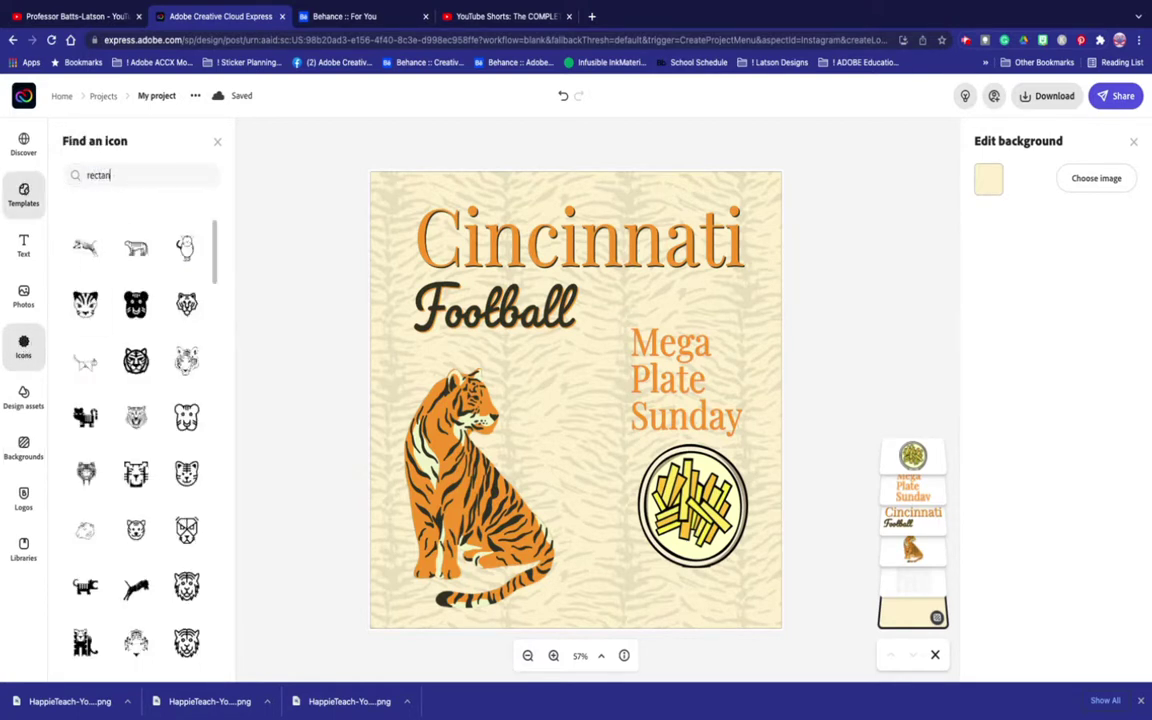
{"action": "type", "text": "rectangle"}
{"action": "key", "text": "Return"}
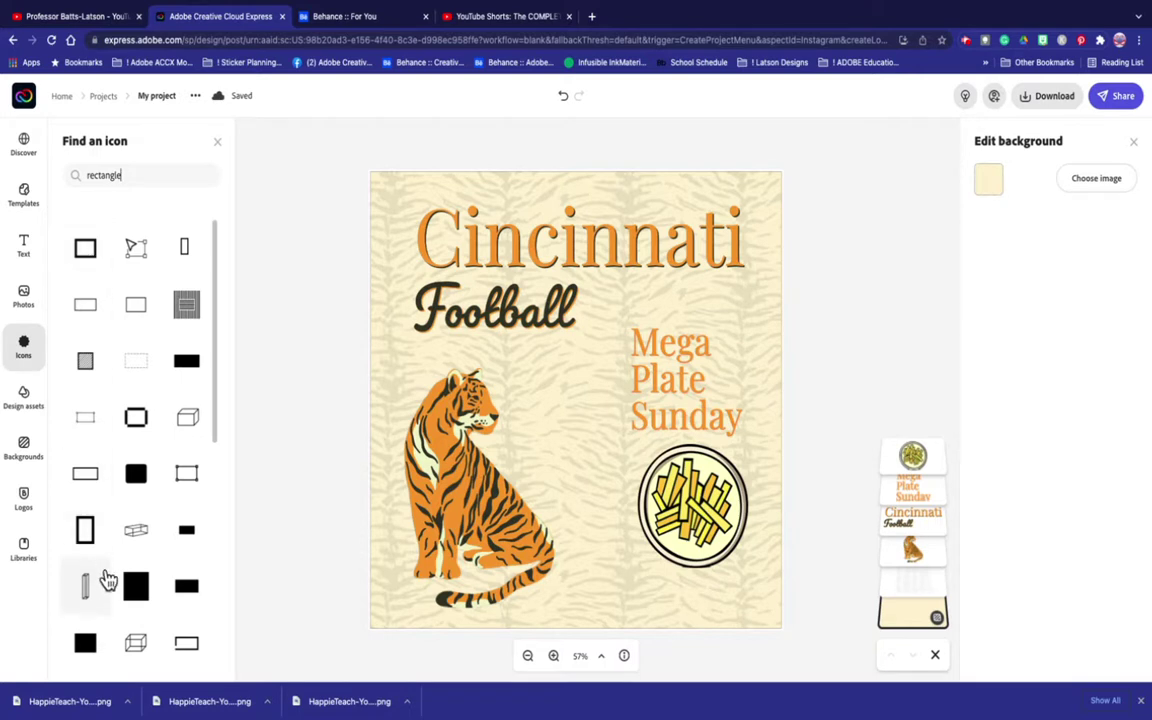
{"action": "left_click", "coordinate": [87, 538]}
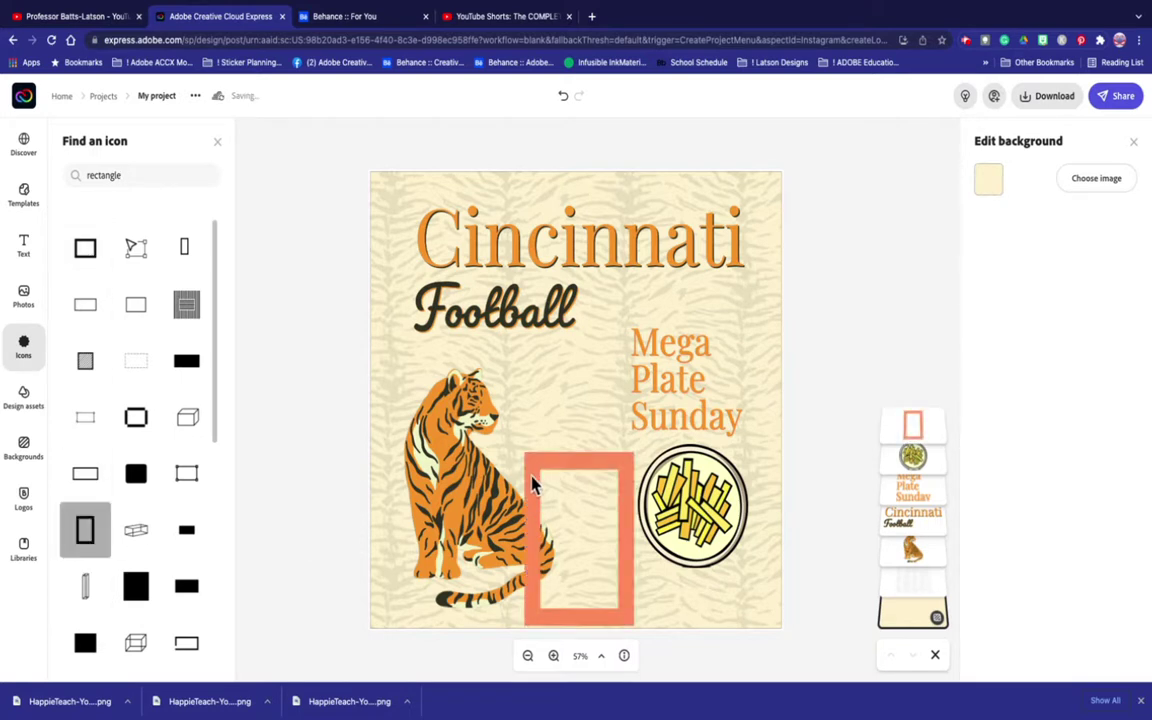
{"action": "left_click_drag", "start_coordinate": [522, 457], "coordinate": [406, 210]}
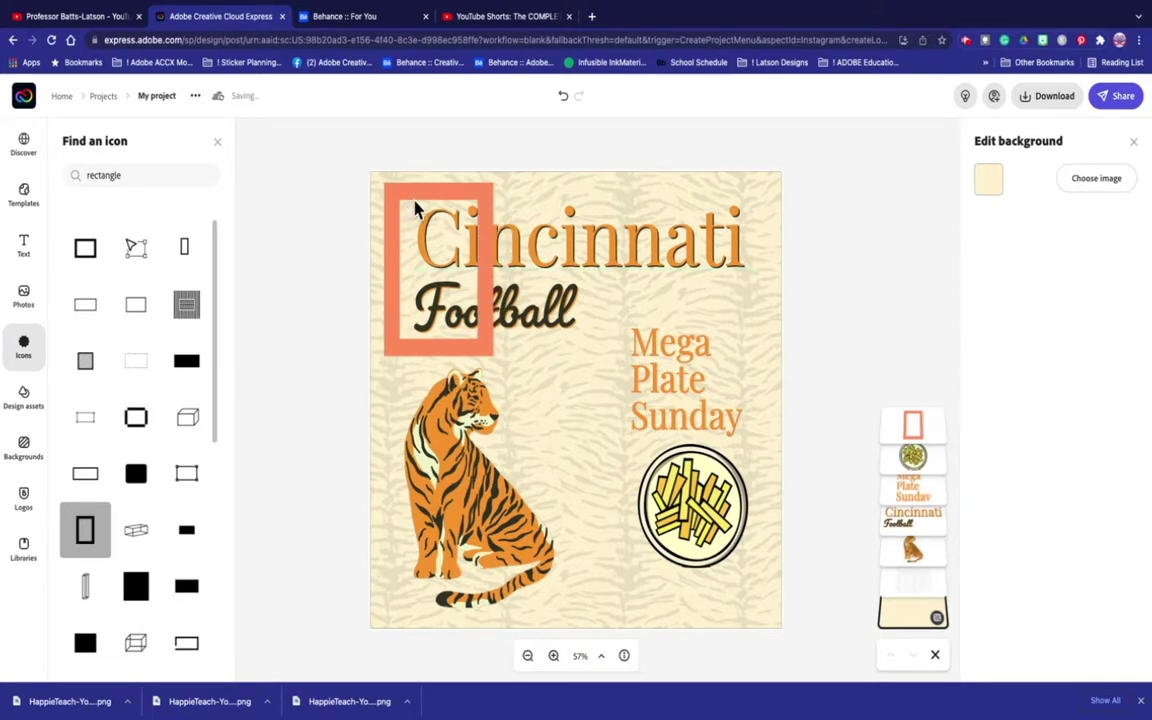
Delete the coral portrait rectangle outline covering the start of the Cincinnati title
{"action": "left_click", "coordinate": [413, 195]}
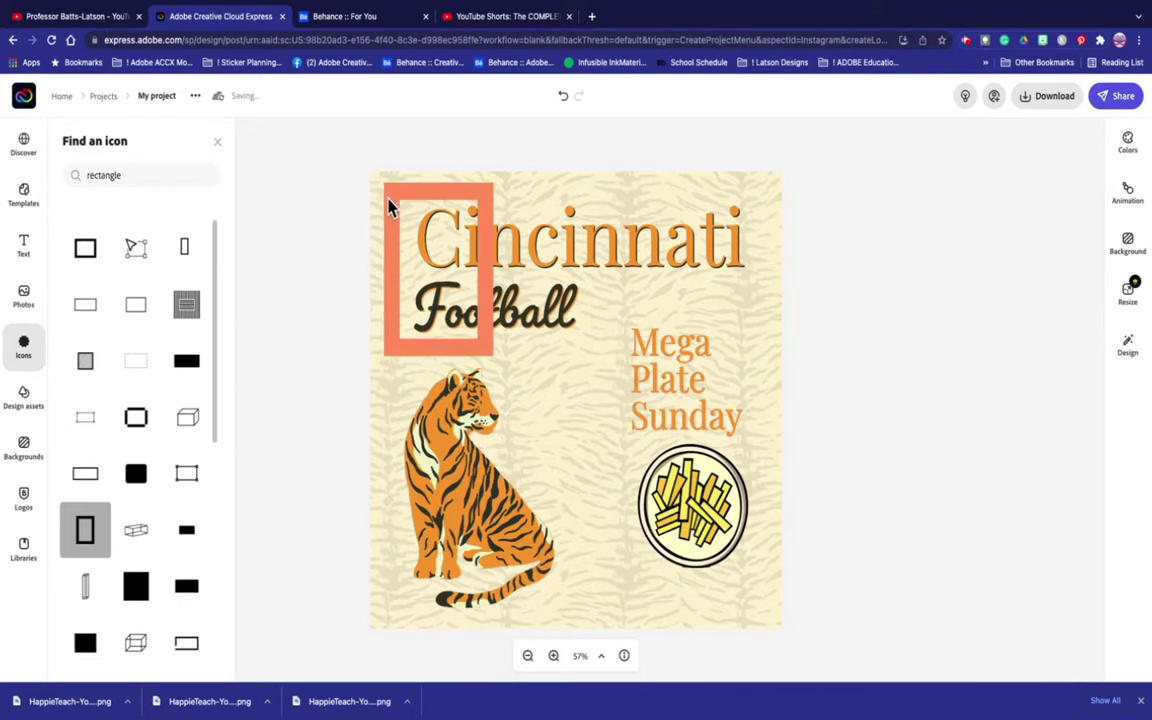
{"action": "key", "text": "Delete"}
{"action": "left_click", "coordinate": [388, 205]}
{"action": "left_click", "coordinate": [260, 260]}
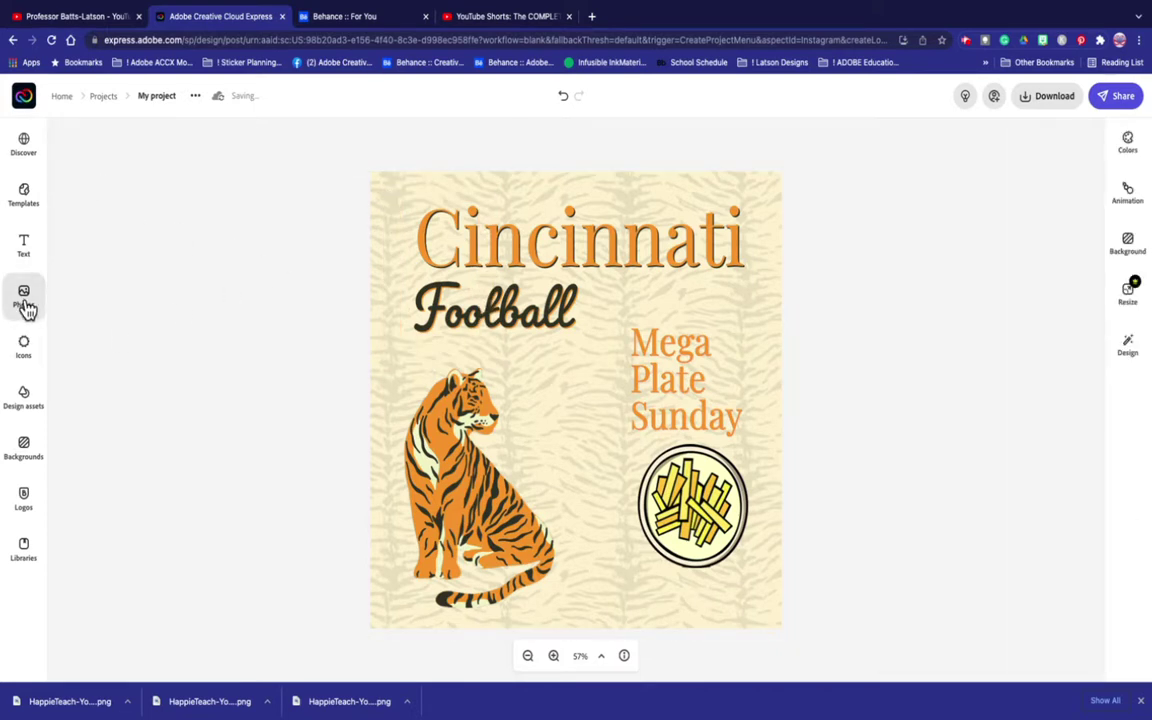
Try a landscape rectangle outline icon as a frame stretched around the whole poster, and delete it
{"action": "left_click", "coordinate": [26, 352]}
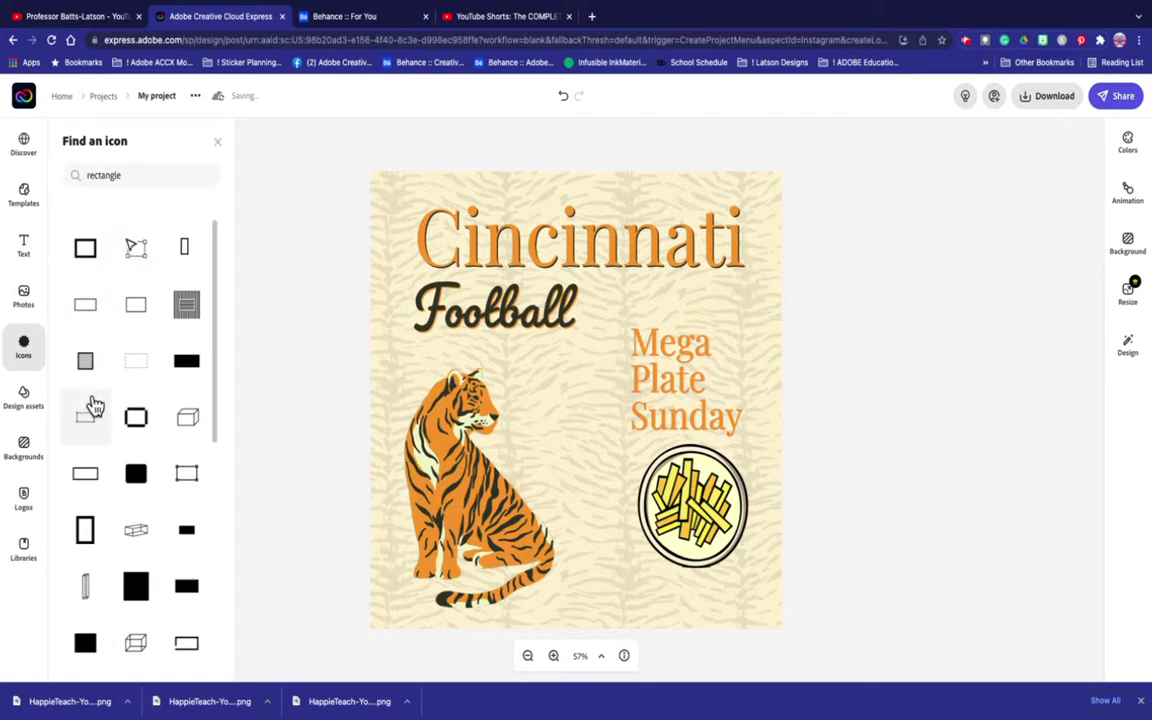
{"action": "scroll", "coordinate": [110, 543], "scroll_direction": "down", "scroll_amount": 5}
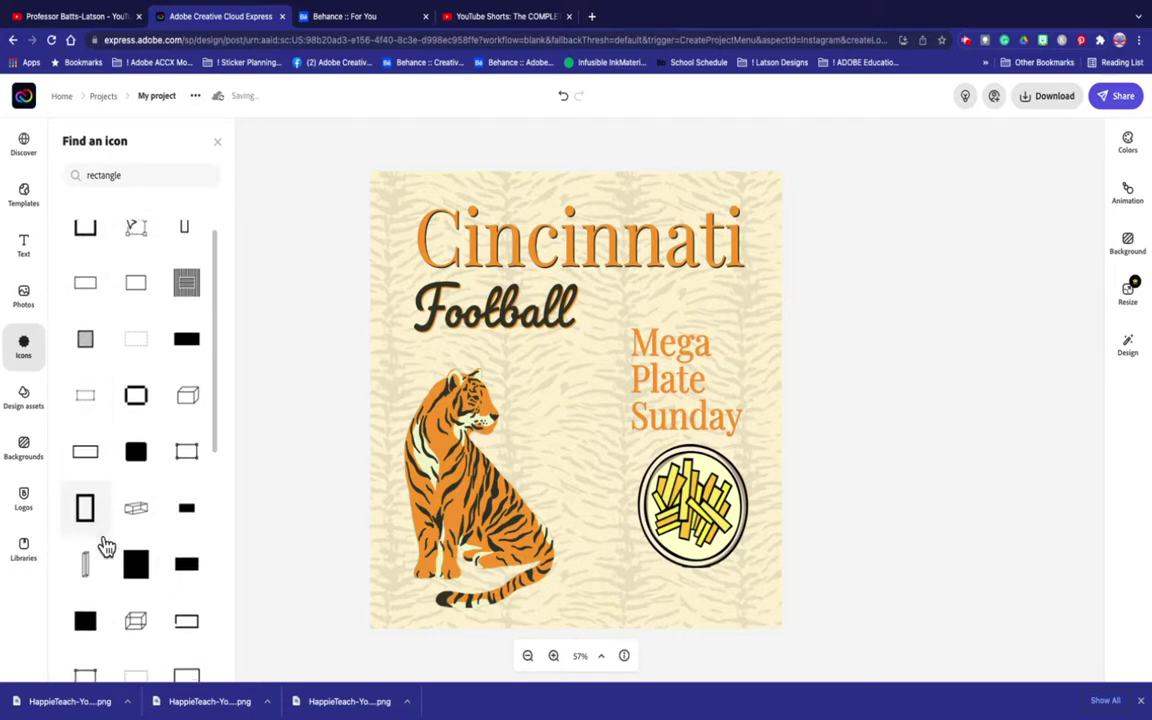
{"action": "scroll", "coordinate": [106, 545], "scroll_direction": "down", "scroll_amount": 1}
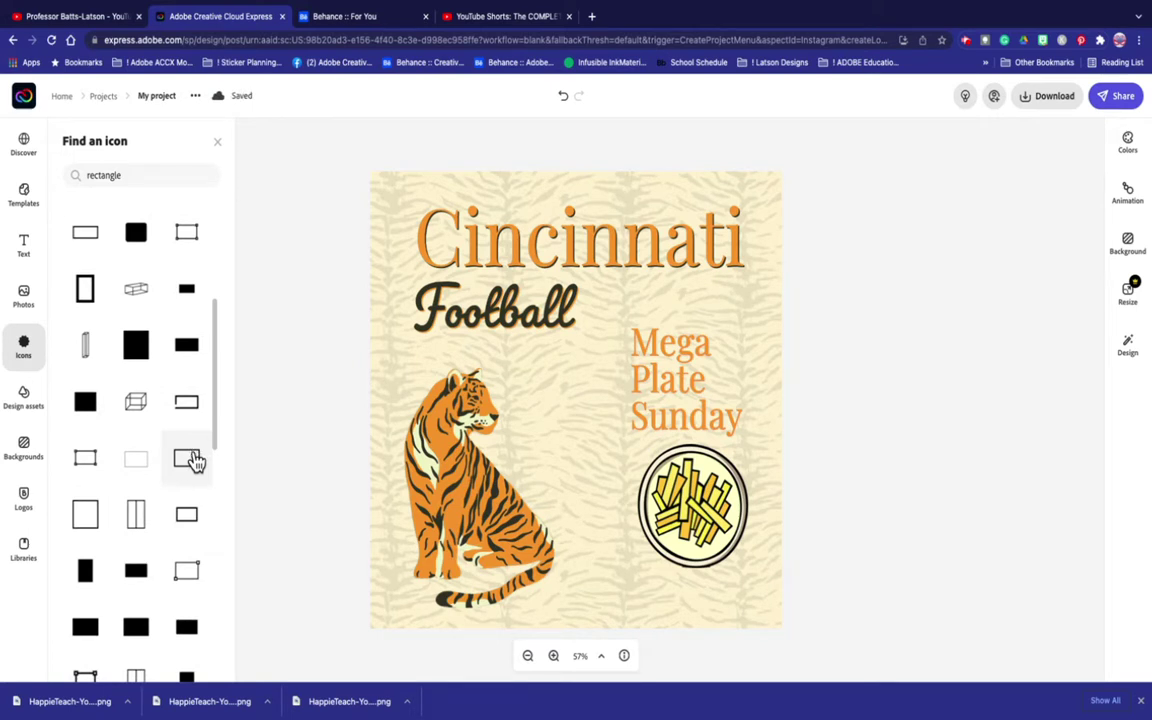
{"action": "left_click", "coordinate": [187, 459]}
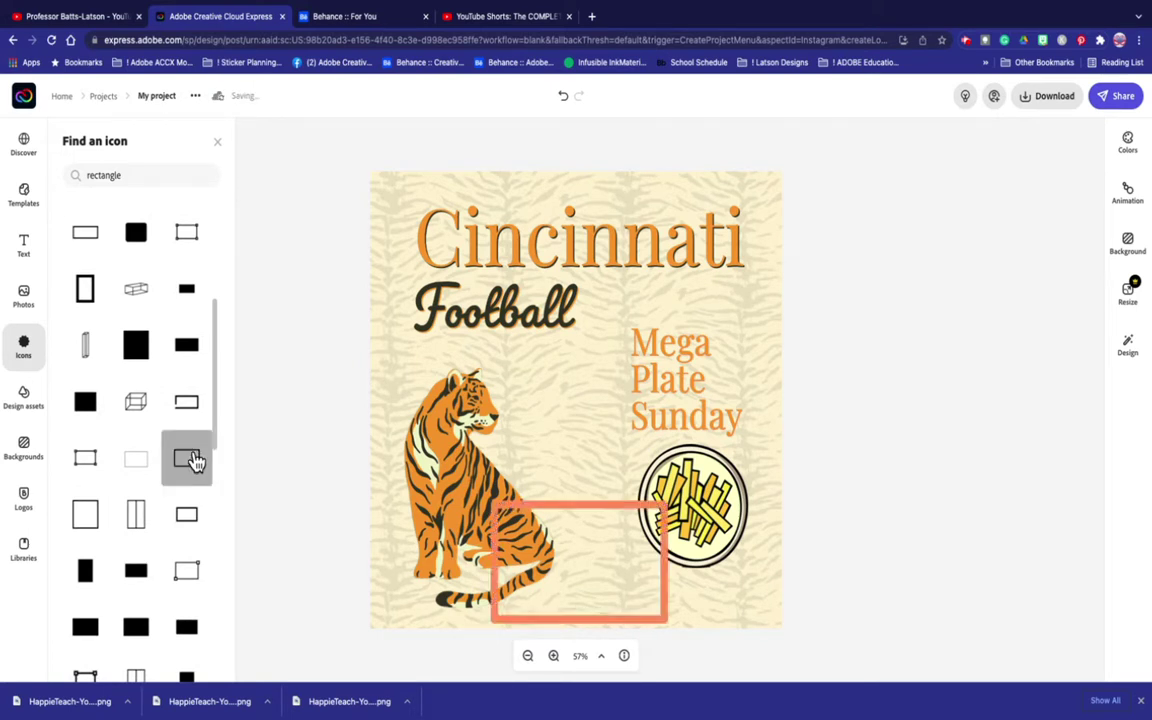
{"action": "left_click_drag", "start_coordinate": [576, 509], "coordinate": [500, 196]}
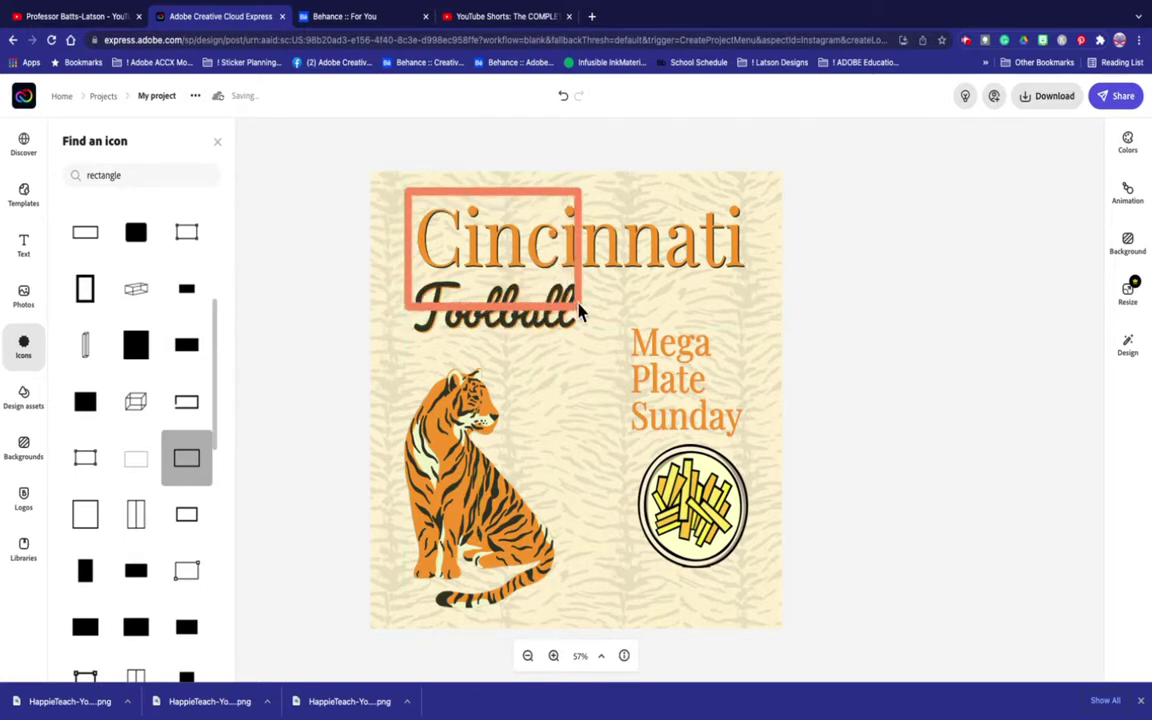
{"action": "left_click", "coordinate": [579, 314]}
{"action": "left_click_drag", "start_coordinate": [579, 314], "coordinate": [781, 622]}
{"action": "left_click_drag", "start_coordinate": [528, 203], "coordinate": [508, 199]}
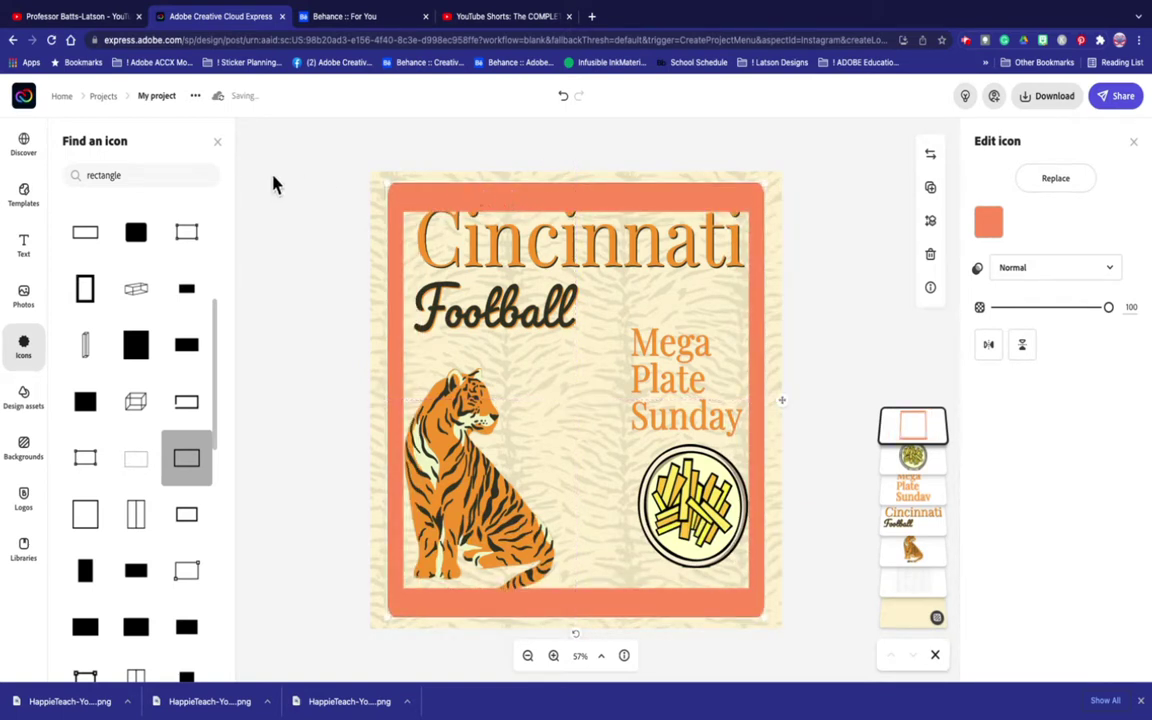
{"action": "key", "text": "Delete"}
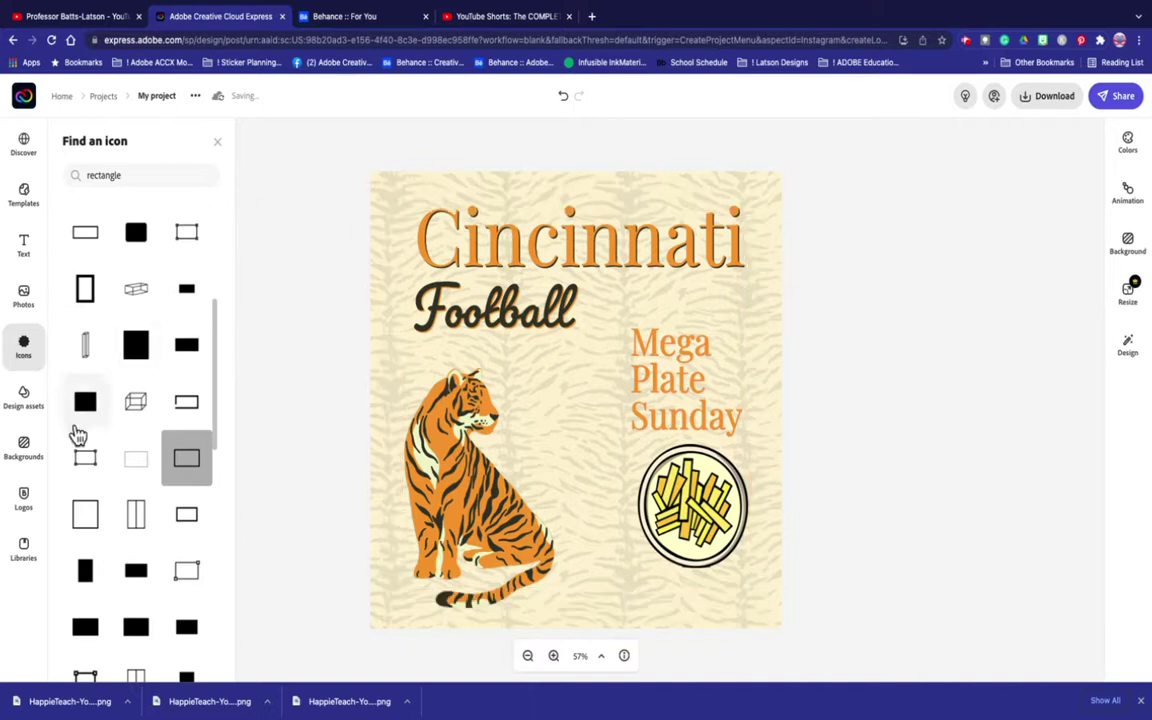
Try a thinner landscape rectangle outline icon as a frame, stretched across most of the poster
{"action": "scroll", "coordinate": [153, 424], "scroll_direction": "down", "scroll_amount": 3}
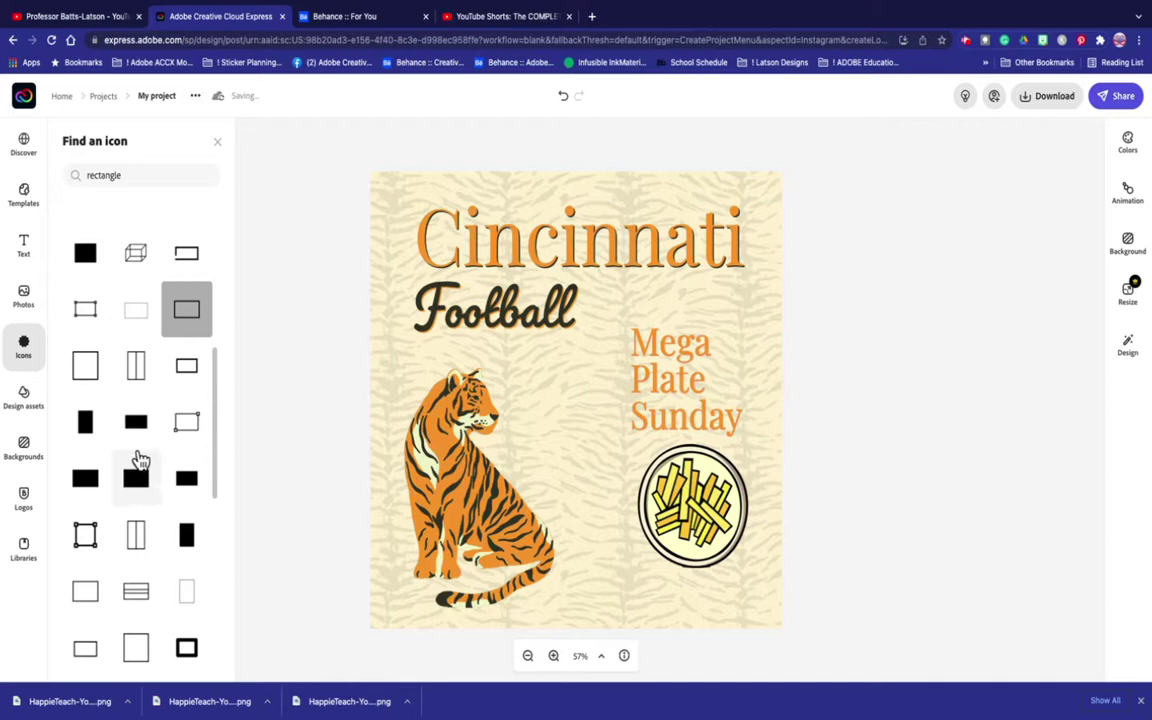
{"action": "scroll", "coordinate": [141, 458], "scroll_direction": "down", "scroll_amount": 10}
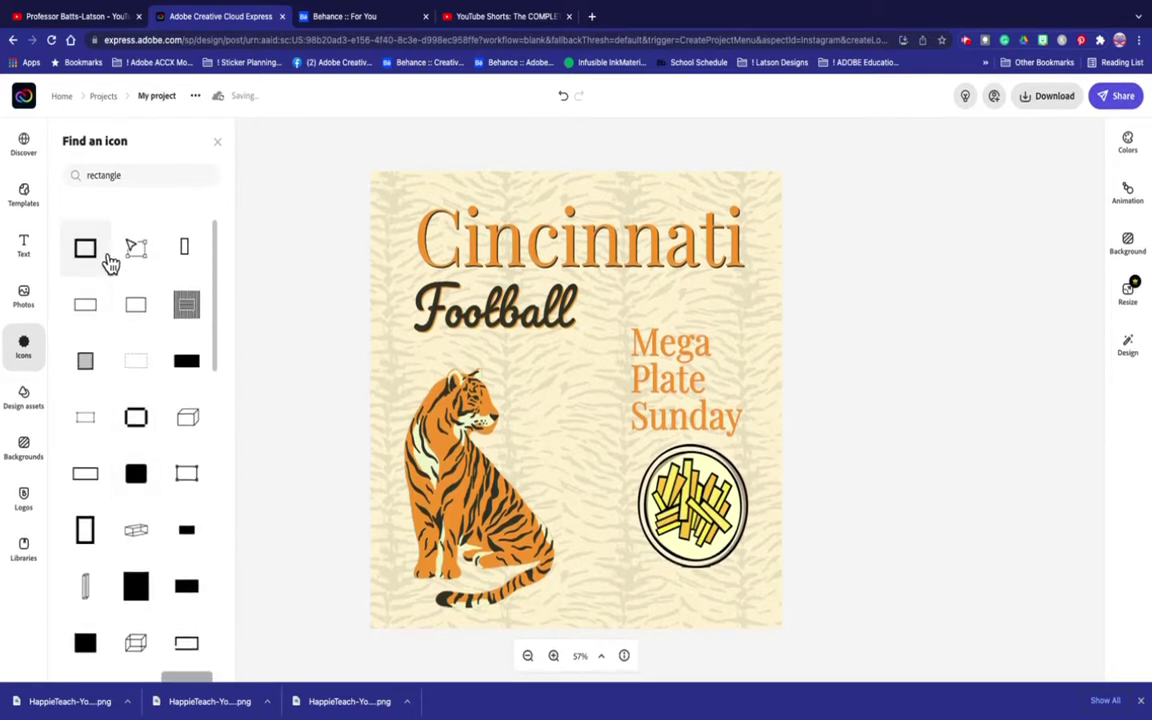
{"action": "left_click", "coordinate": [92, 318]}
{"action": "left_click_drag", "start_coordinate": [586, 519], "coordinate": [499, 195]}
{"action": "left_click_drag", "start_coordinate": [580, 300], "coordinate": [768, 612]}
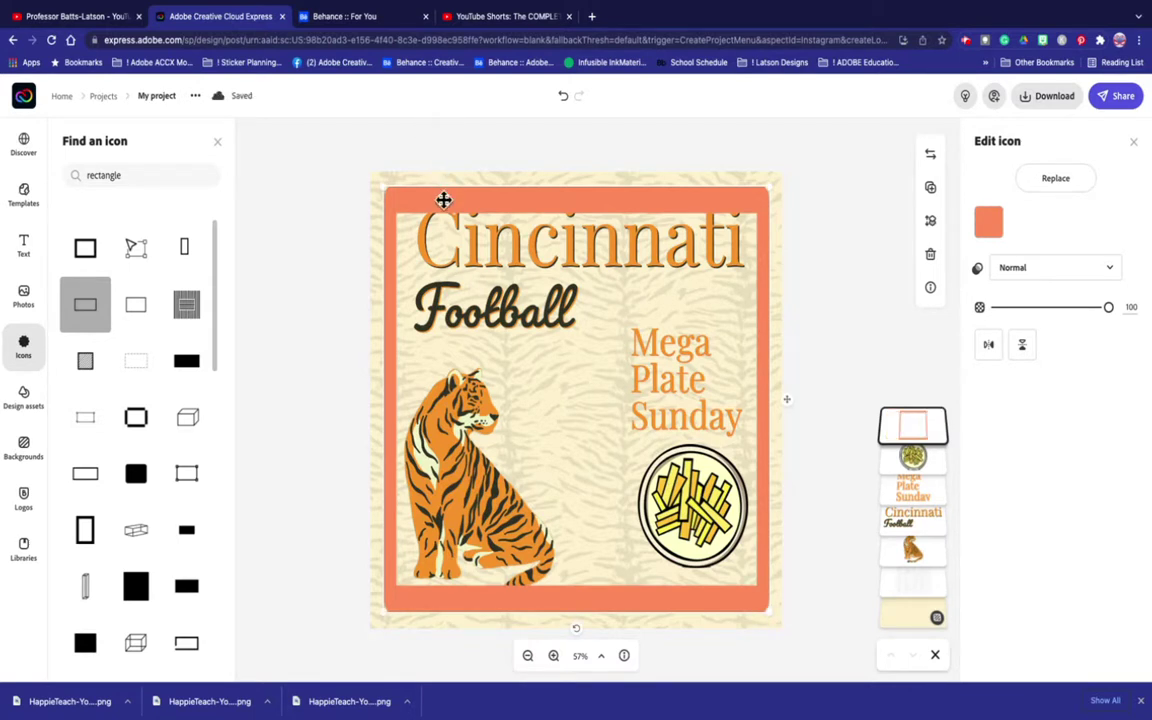
{"action": "left_click_drag", "start_coordinate": [443, 200], "coordinate": [446, 208]}
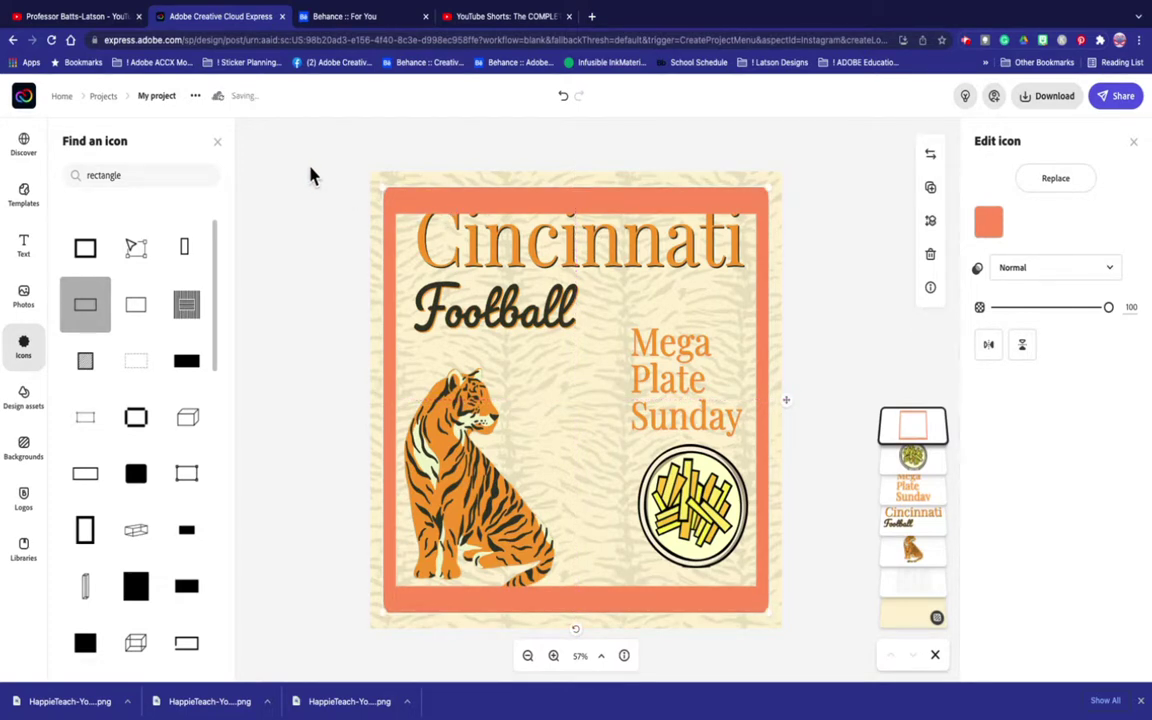
Extend the frame's upper corners towards the canvas edges, recentre it, and delete it
{"action": "left_click_drag", "start_coordinate": [380, 187], "coordinate": [378, 183]}
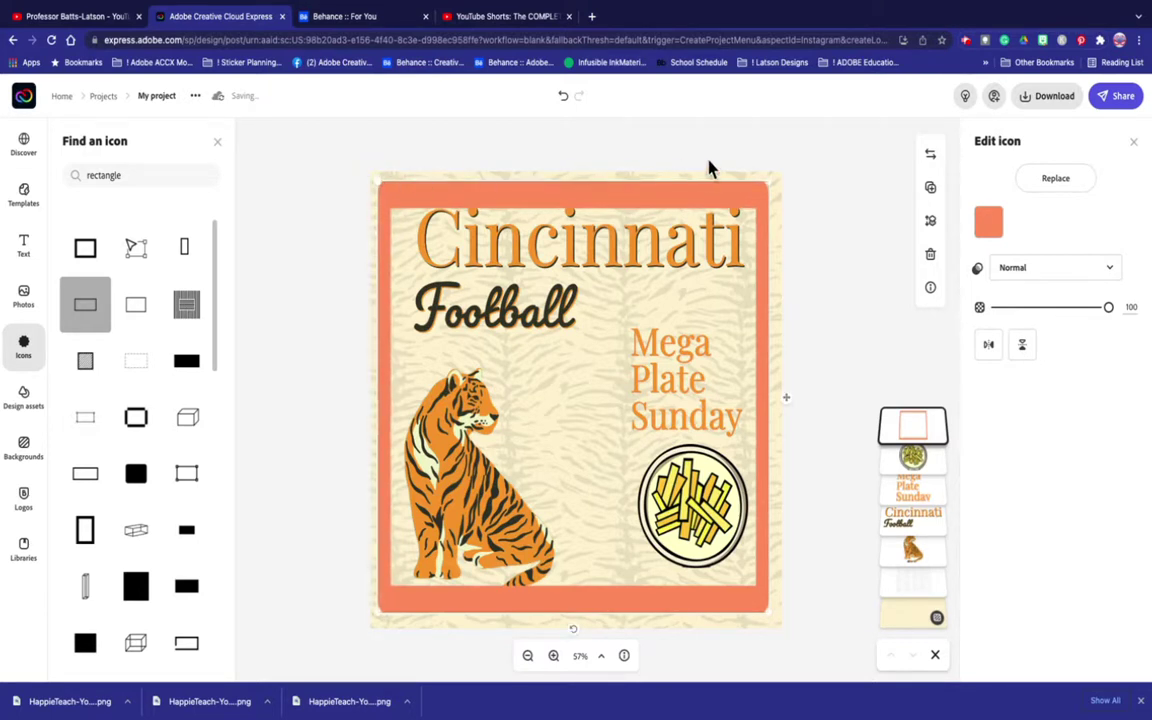
{"action": "left_click_drag", "start_coordinate": [772, 179], "coordinate": [779, 175]}
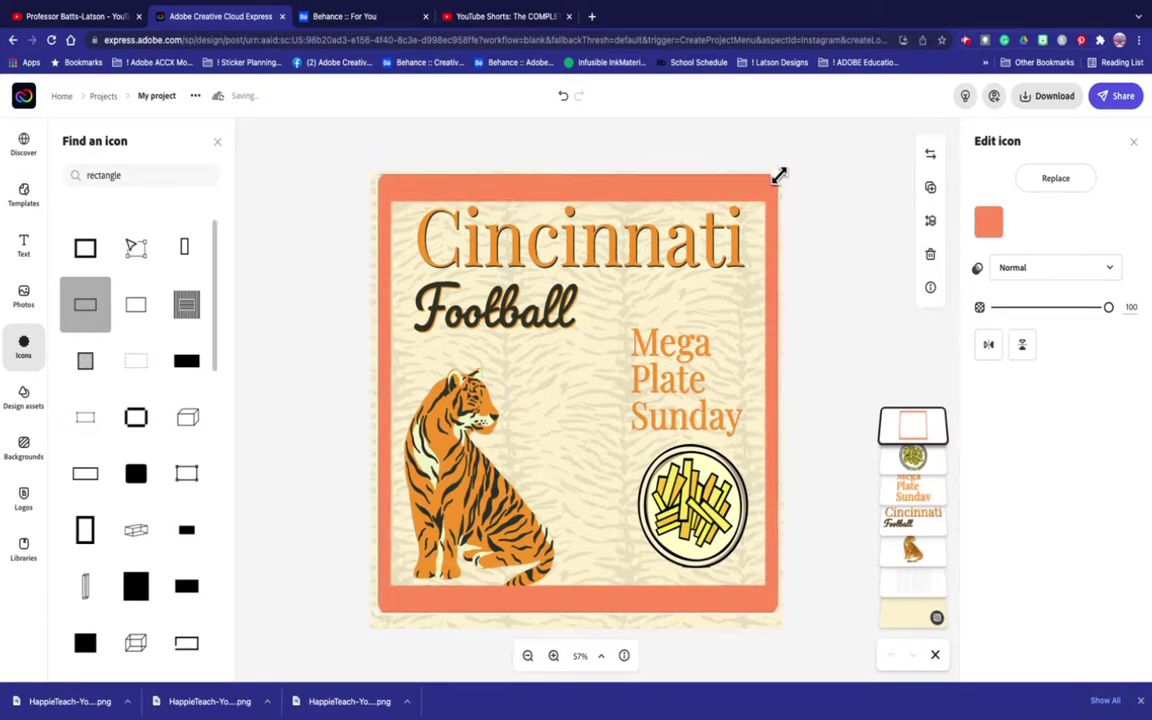
{"action": "left_click_drag", "start_coordinate": [612, 194], "coordinate": [613, 202]}
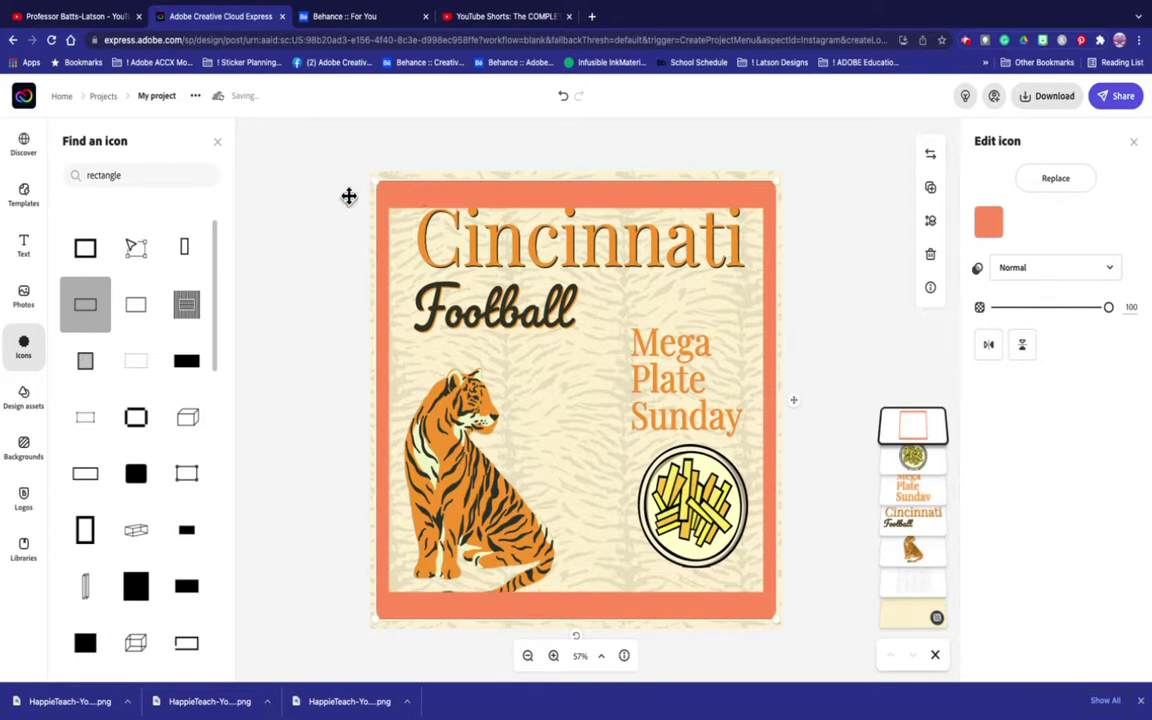
{"action": "key", "text": "Delete"}
{"action": "left_click", "coordinate": [410, 205]}
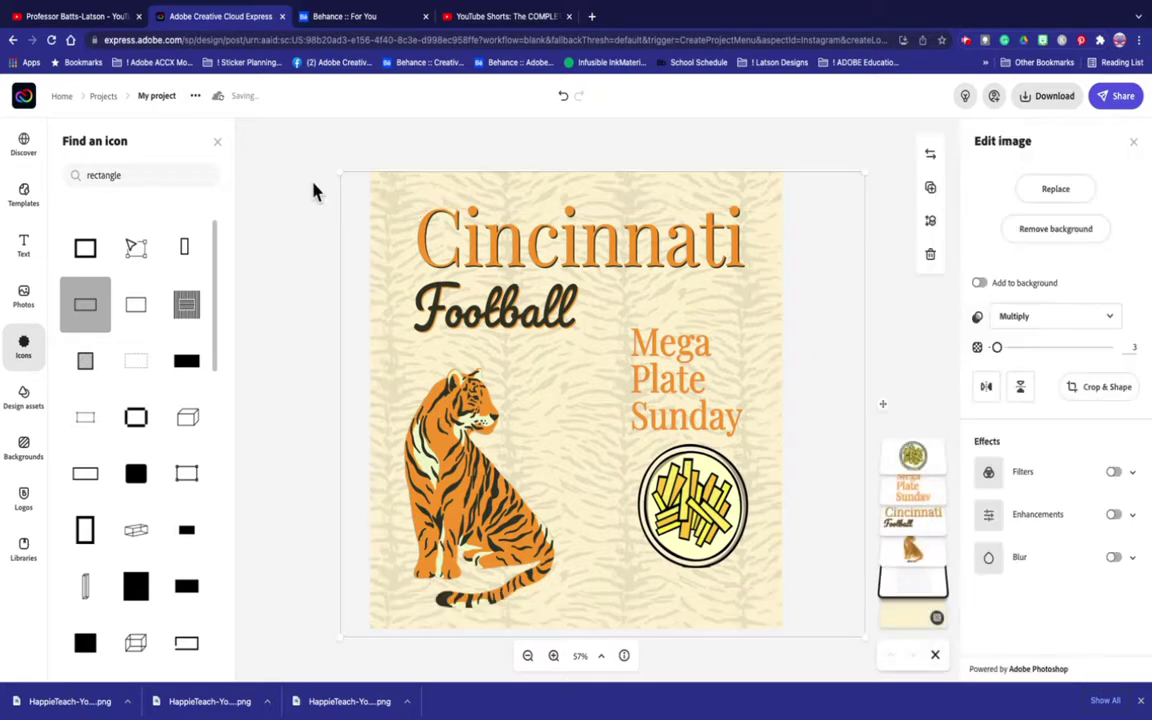
{"action": "left_click", "coordinate": [272, 197]}
{"action": "left_click", "coordinate": [437, 218]}
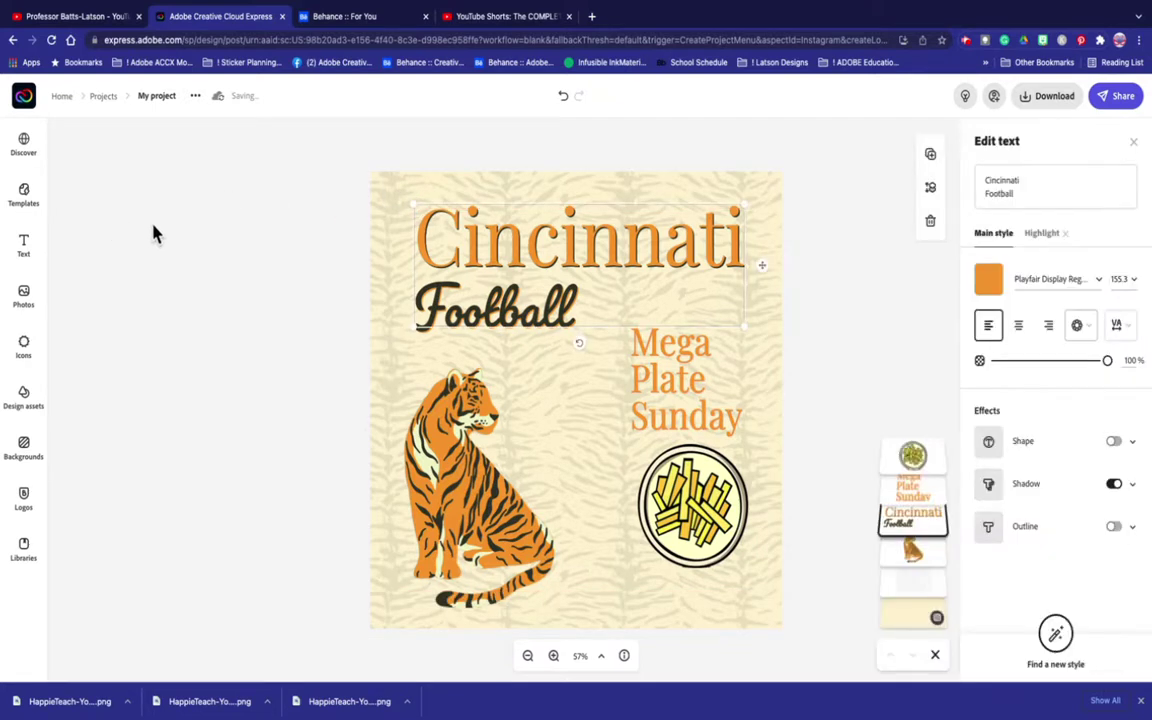
{"action": "left_click", "coordinate": [323, 233]}
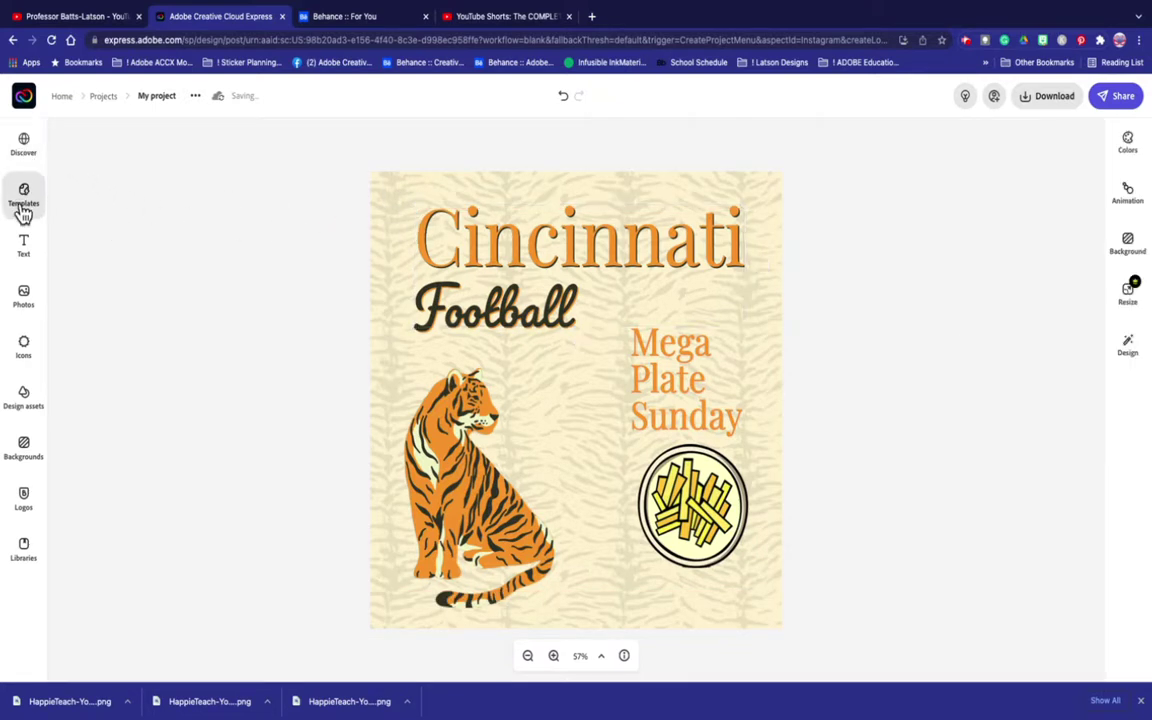
Search the icons for "line" and place a plain diagonal line icon over the poster's title area
{"action": "left_click", "coordinate": [25, 345]}
{"action": "left_click", "coordinate": [140, 177]}
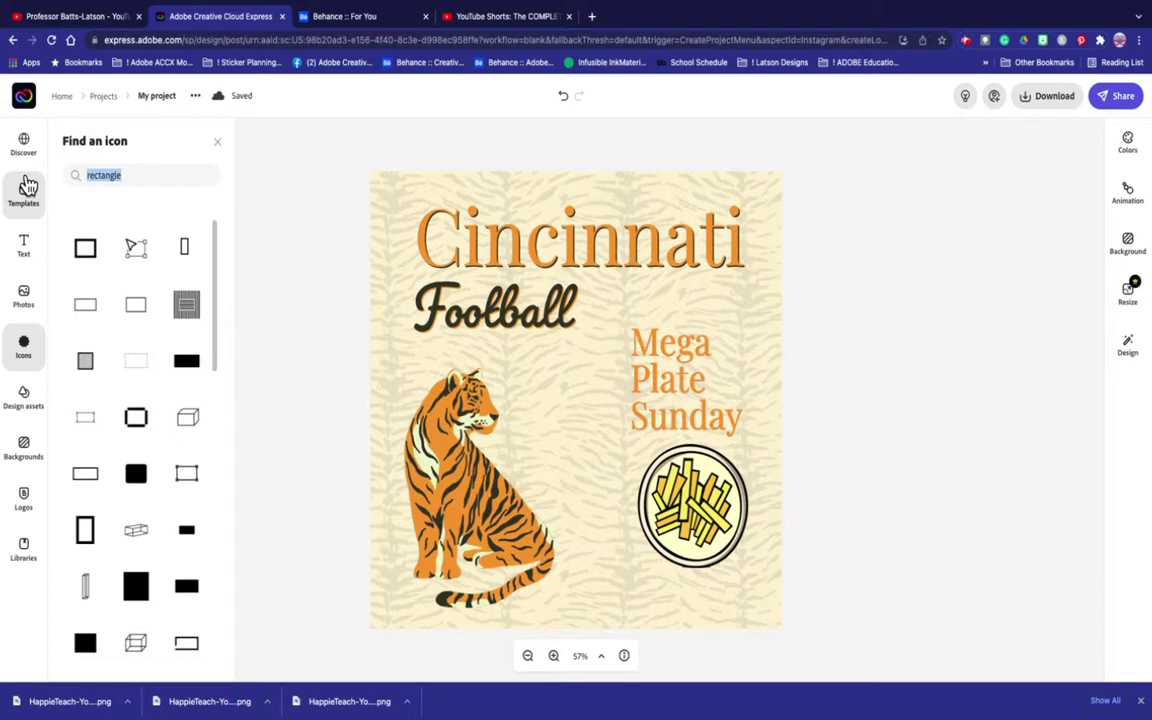
{"action": "key", "text": "BackSpace"}
{"action": "key", "text": "Return"}
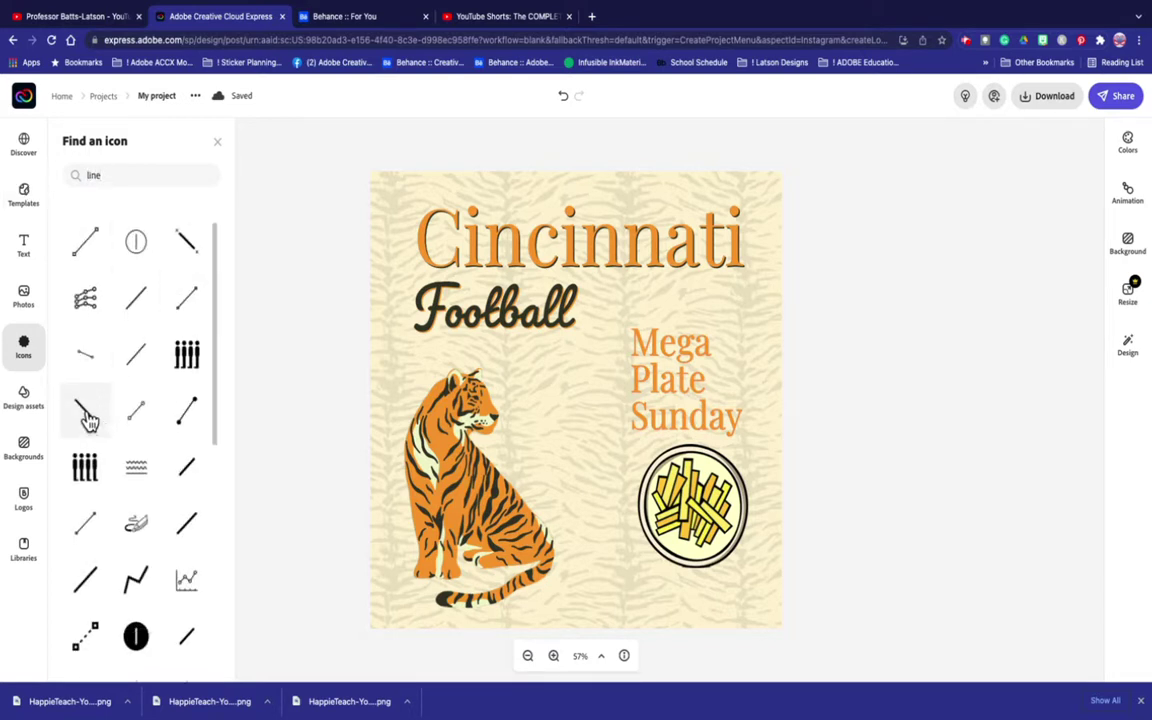
{"action": "left_click_drag", "start_coordinate": [88, 420], "coordinate": [555, 363]}
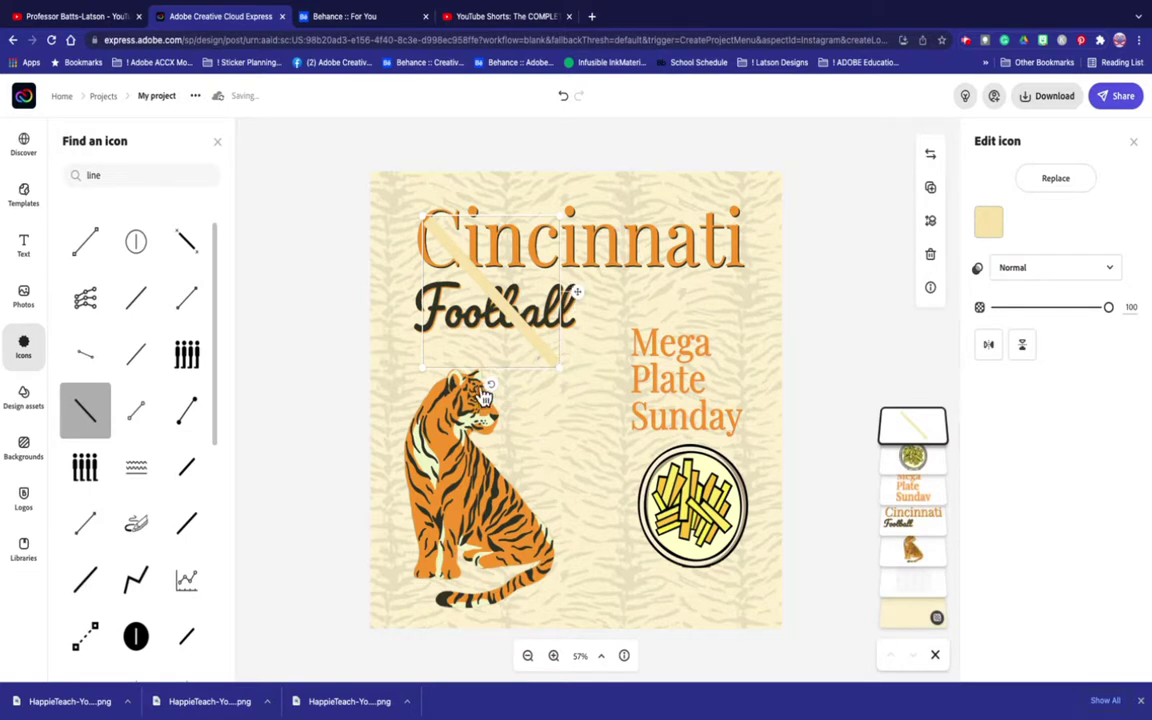
Rotate the line to vertical, stretch it beyond the poster's full height and align it along the left edge
{"action": "left_click_drag", "start_coordinate": [490, 393], "coordinate": [427, 370]}
{"action": "left_click_drag", "start_coordinate": [504, 345], "coordinate": [393, 630]}
{"action": "left_click_drag", "start_coordinate": [393, 175], "coordinate": [392, 160]}
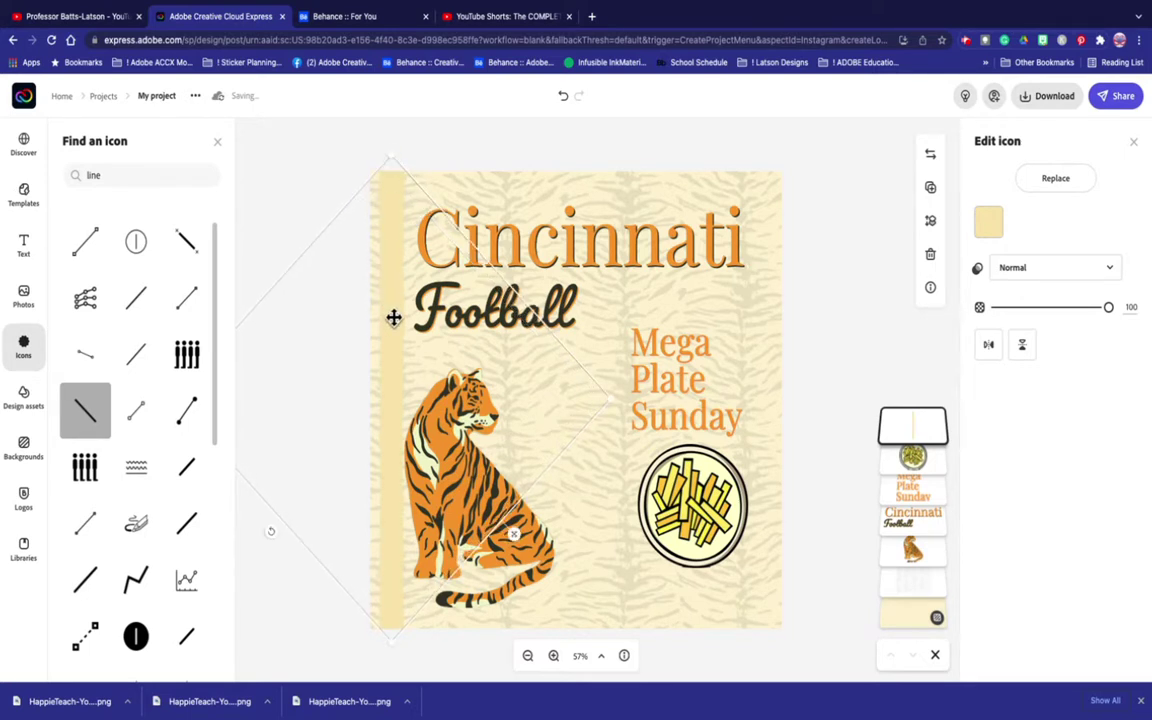
{"action": "left_click_drag", "start_coordinate": [394, 317], "coordinate": [371, 324]}
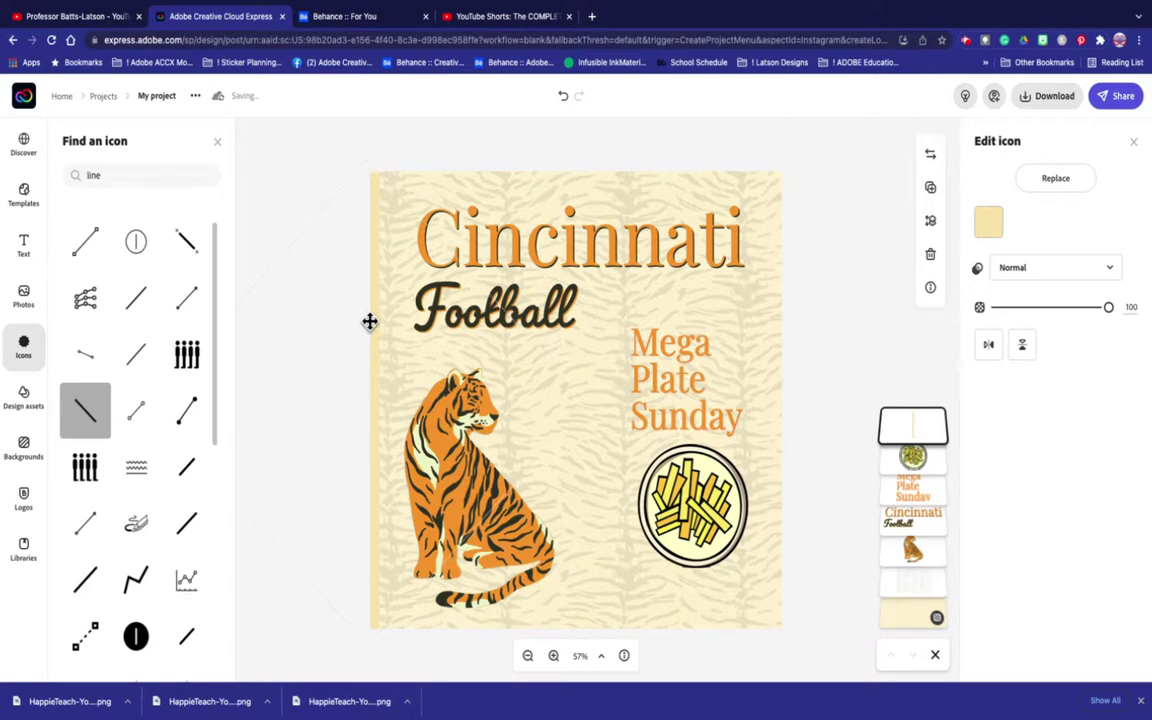
{"action": "left_click_drag", "start_coordinate": [370, 321], "coordinate": [350, 267]}
Recolour the vertical line with the orange from the current palette
{"action": "left_click", "coordinate": [989, 226]}
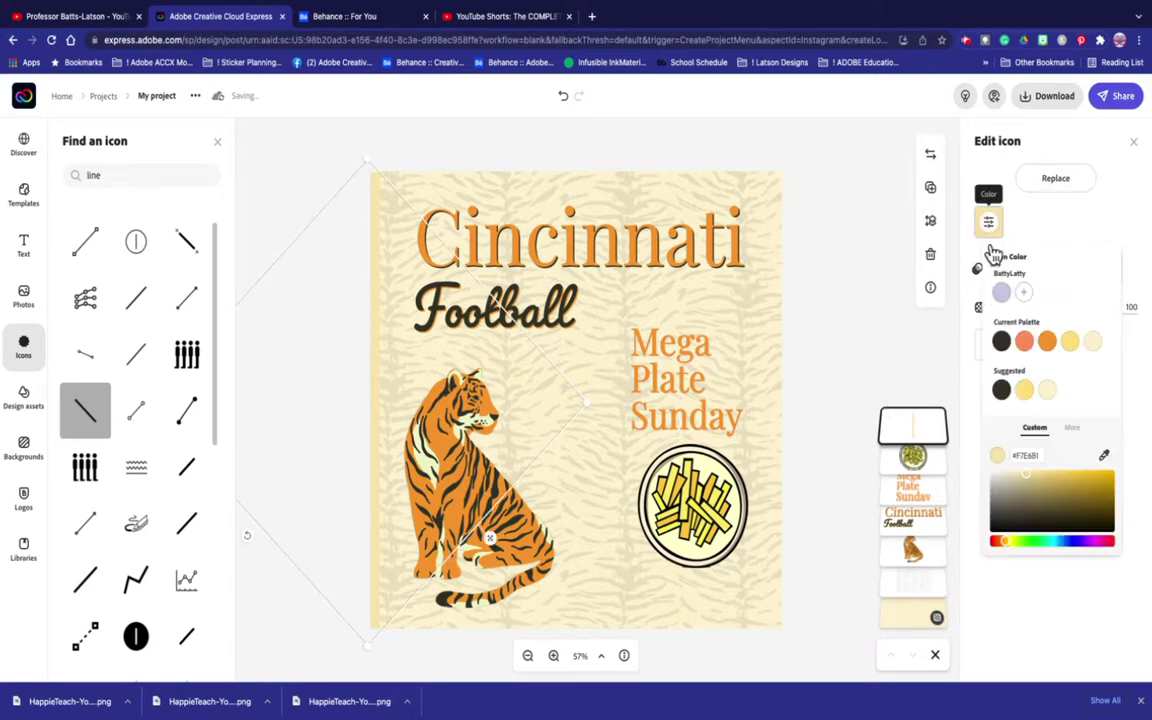
{"action": "left_click", "coordinate": [1046, 342]}
{"action": "left_click", "coordinate": [285, 187]}
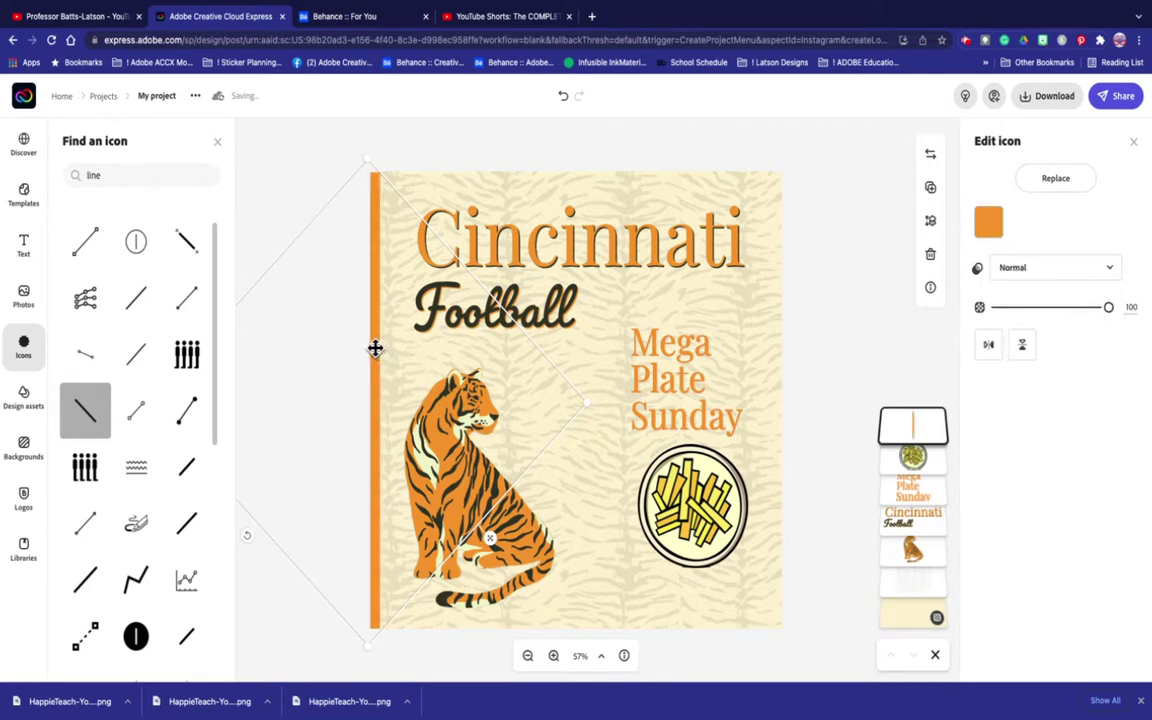
Duplicate the orange vertical line and align the copy along the poster's right edge
{"action": "left_click_drag", "start_coordinate": [375, 348], "coordinate": [791, 363]}
{"action": "left_click_drag", "start_coordinate": [791, 357], "coordinate": [792, 345]}
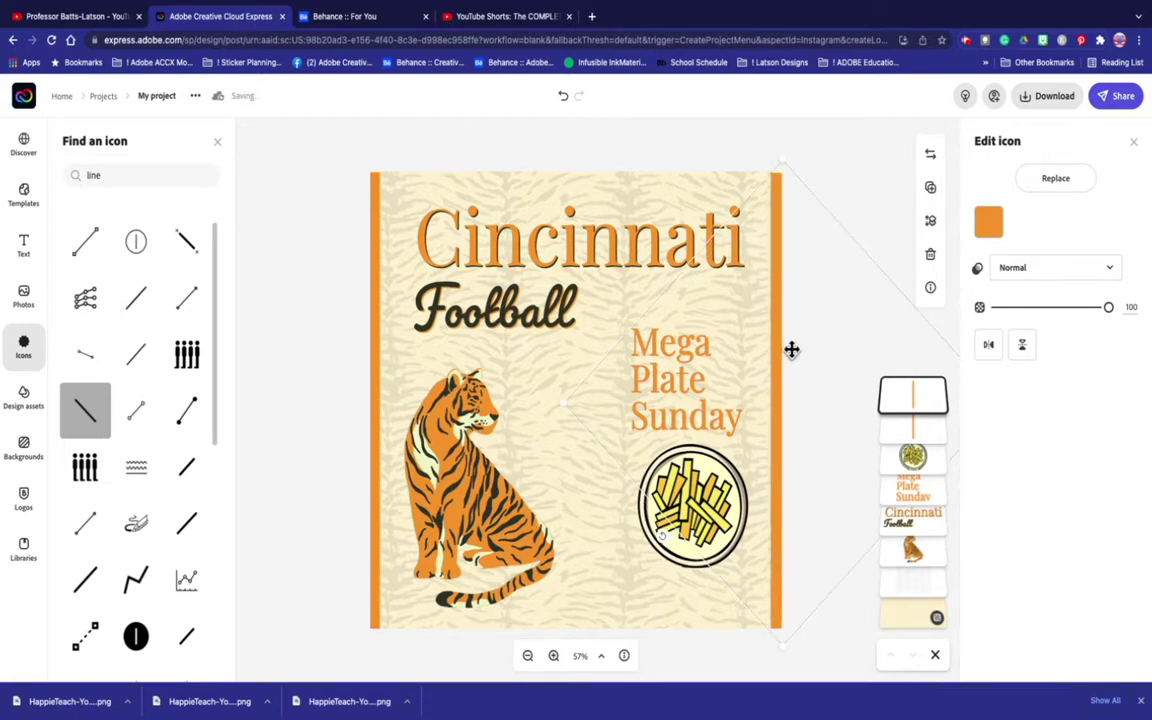
{"action": "left_click", "coordinate": [293, 289]}
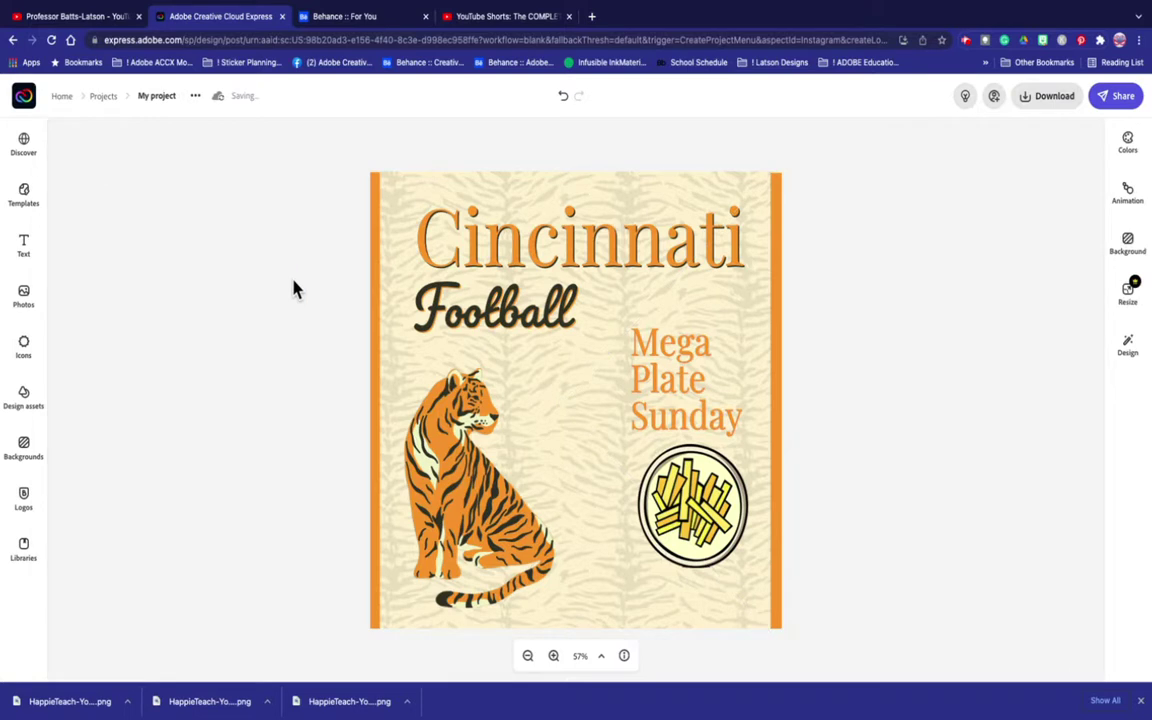
Nudge the poster's right orange bar slightly outward so its visible width matches the left bar
{"action": "left_click", "coordinate": [774, 374]}
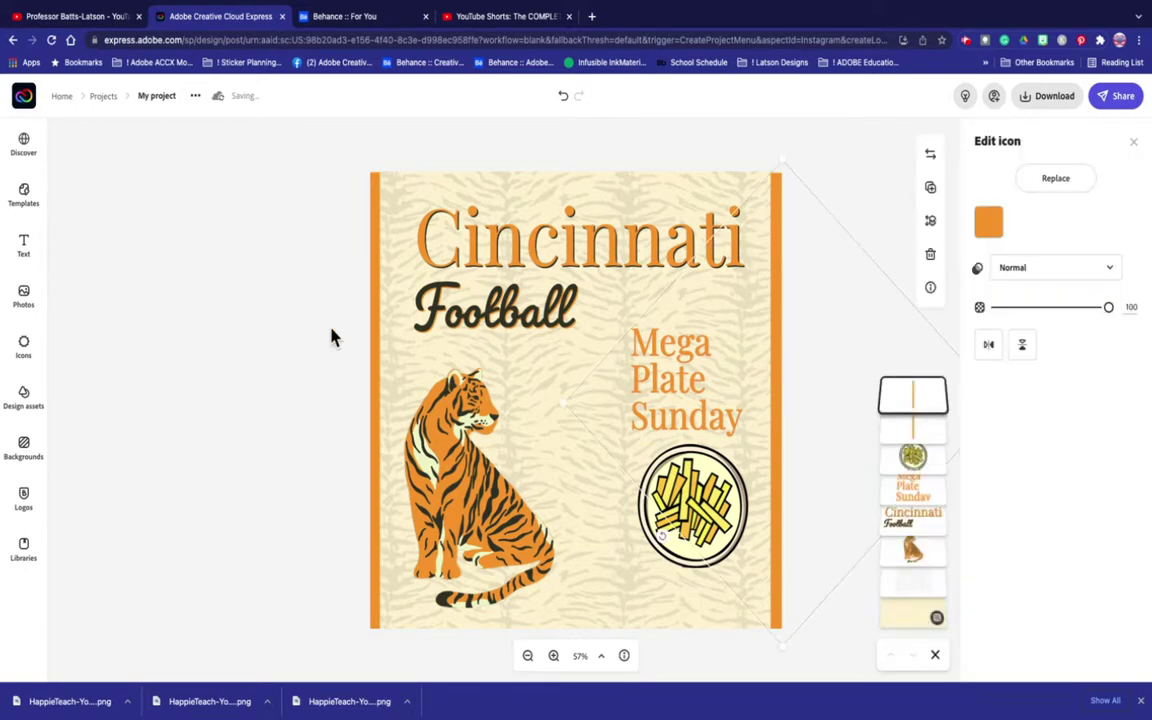
{"action": "left_click", "coordinate": [278, 336]}
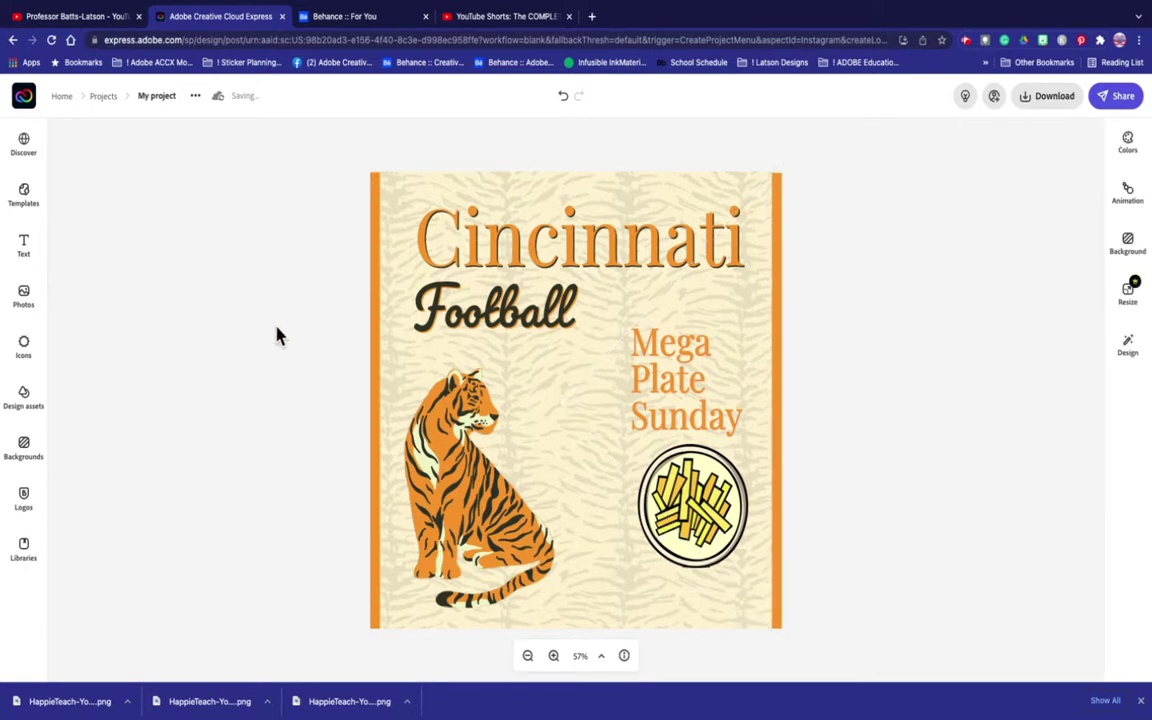
{"action": "left_click", "coordinate": [775, 404]}
{"action": "left_click", "coordinate": [322, 376]}
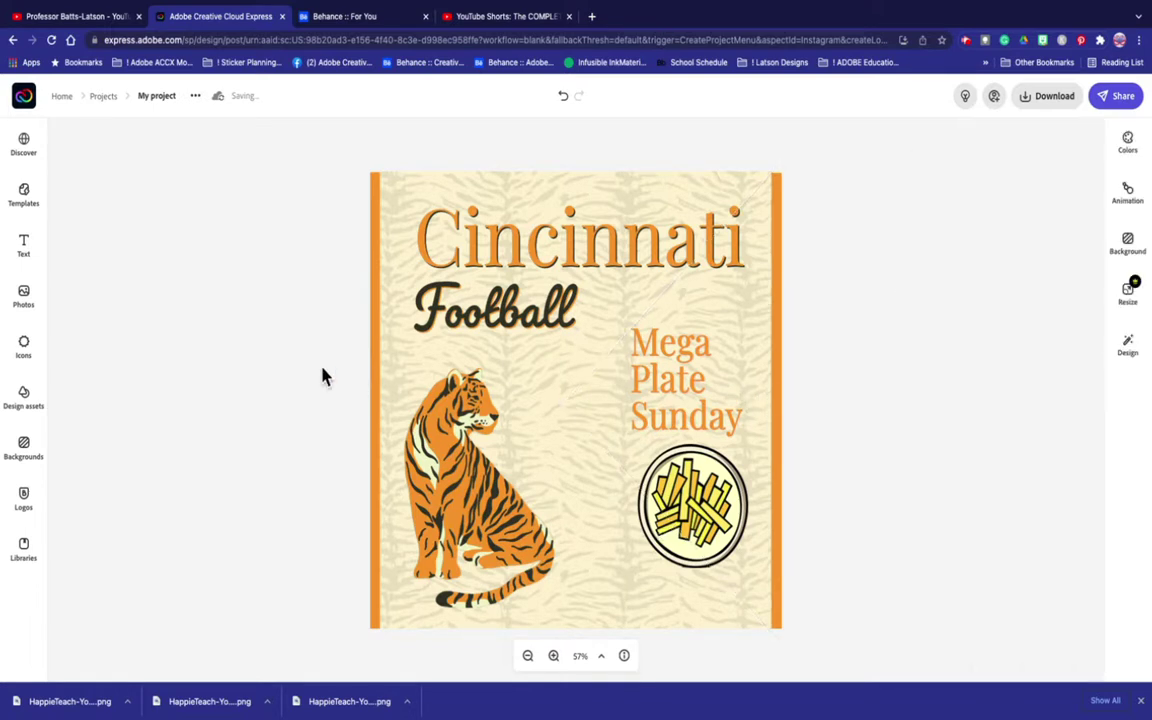
{"action": "left_click", "coordinate": [776, 408]}
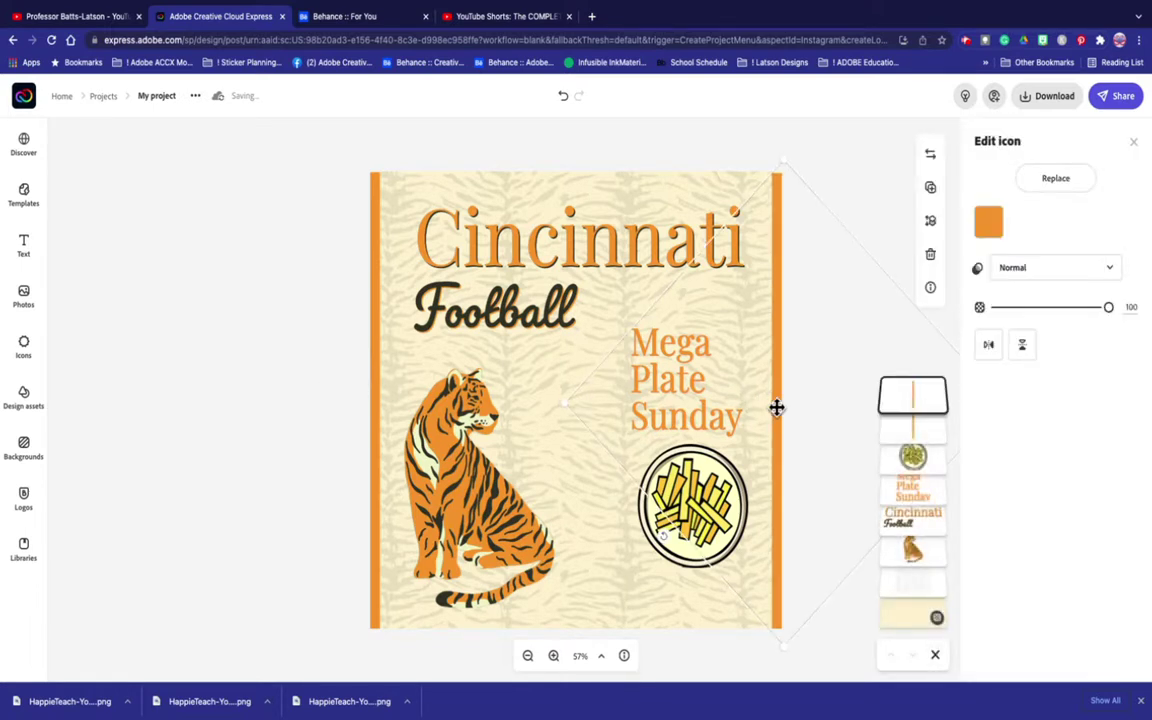
{"action": "left_click", "coordinate": [365, 428]}
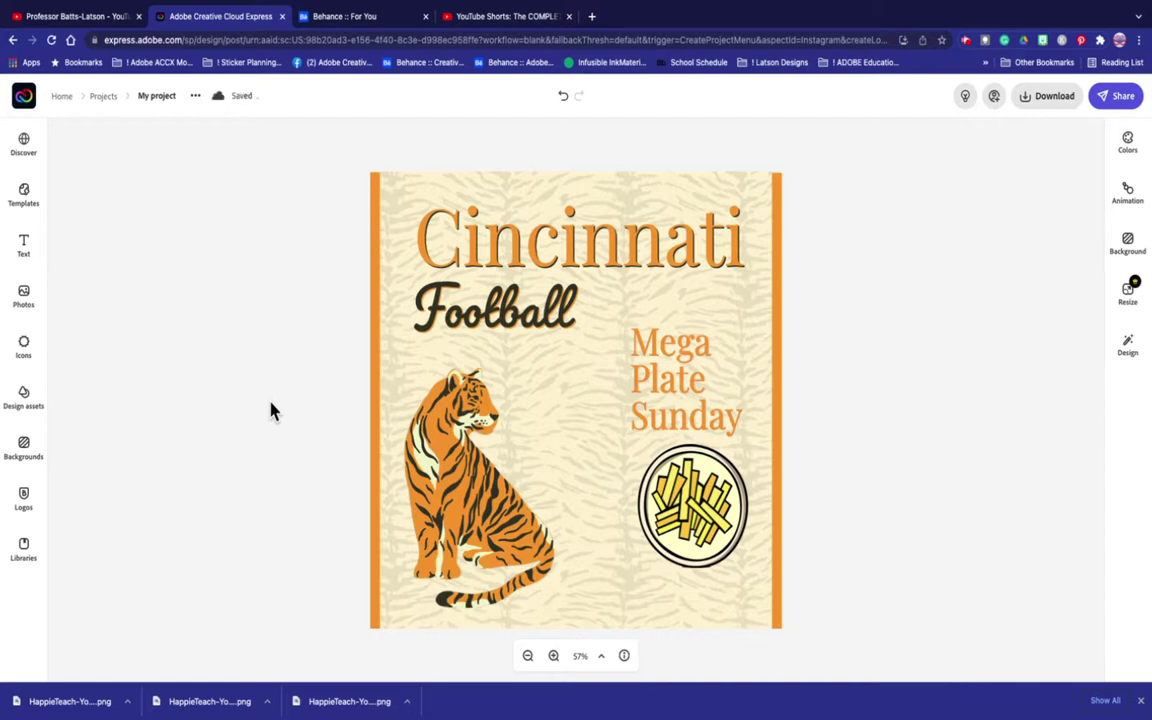
Try moving the left orange bar to the middle of the poster, and undo the move
{"action": "left_click", "coordinate": [377, 408]}
{"action": "left_click_drag", "start_coordinate": [376, 405], "coordinate": [598, 374]}
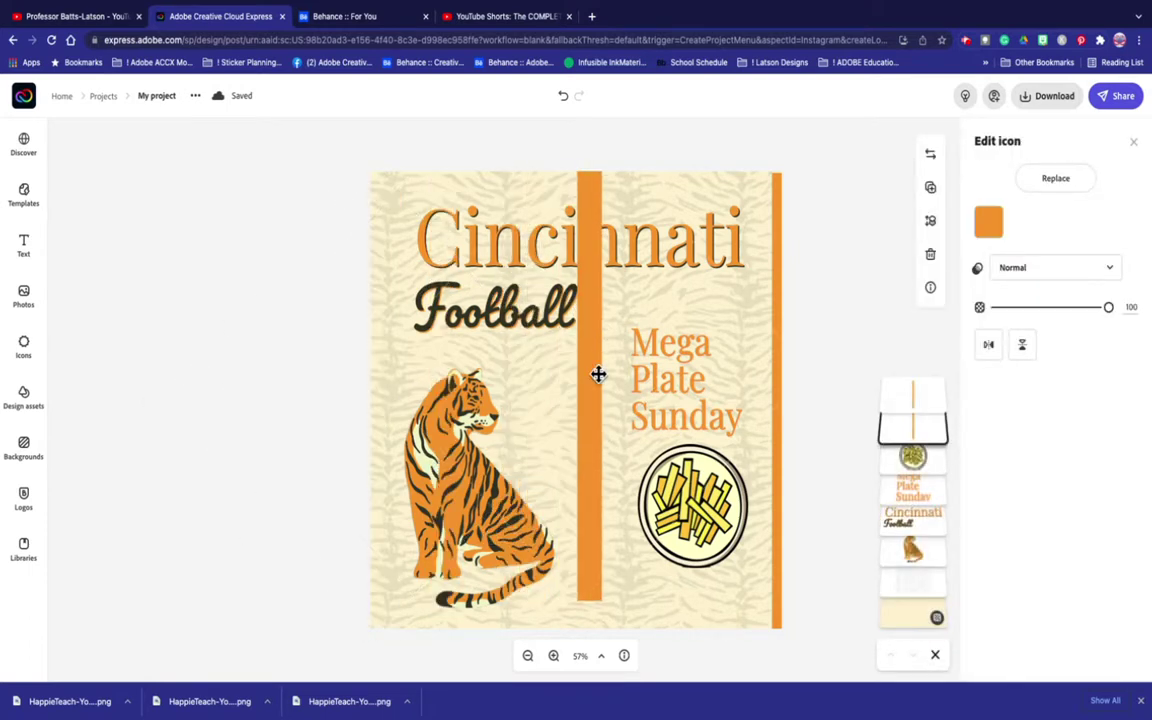
{"action": "key", "text": "super+z"}
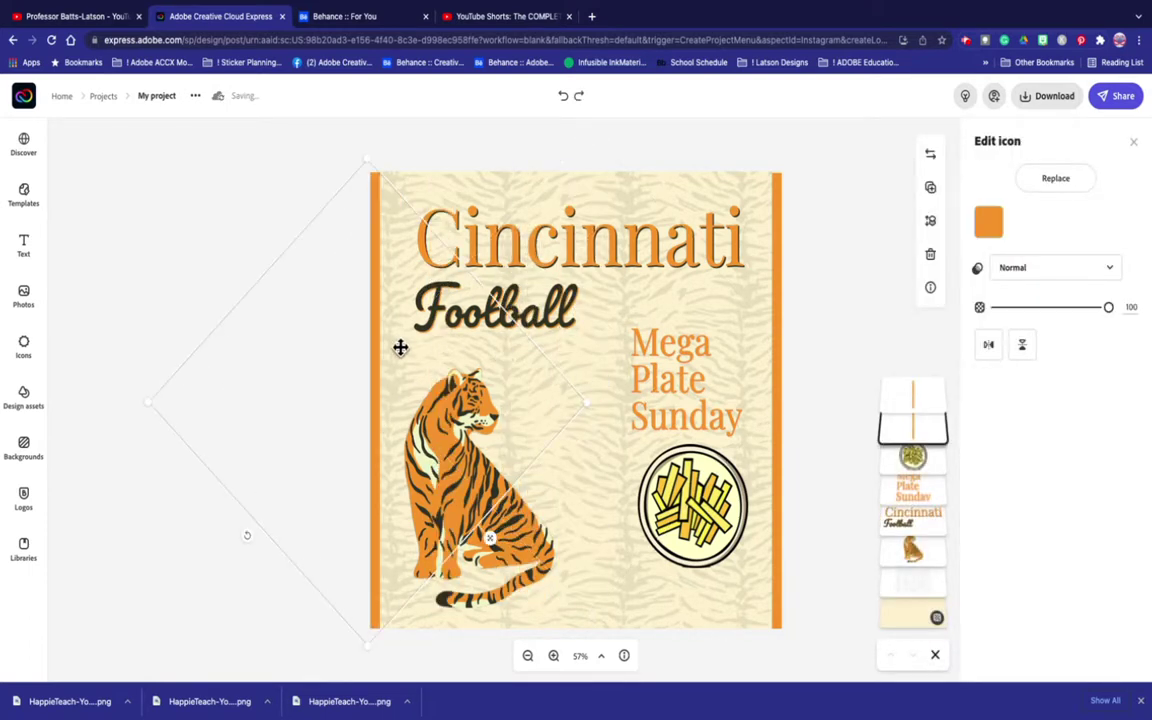
Duplicate the left orange bar, rotate the copy to horizontal and fit it along the poster's top edge at matching visible thickness
{"action": "left_click", "coordinate": [138, 180]}
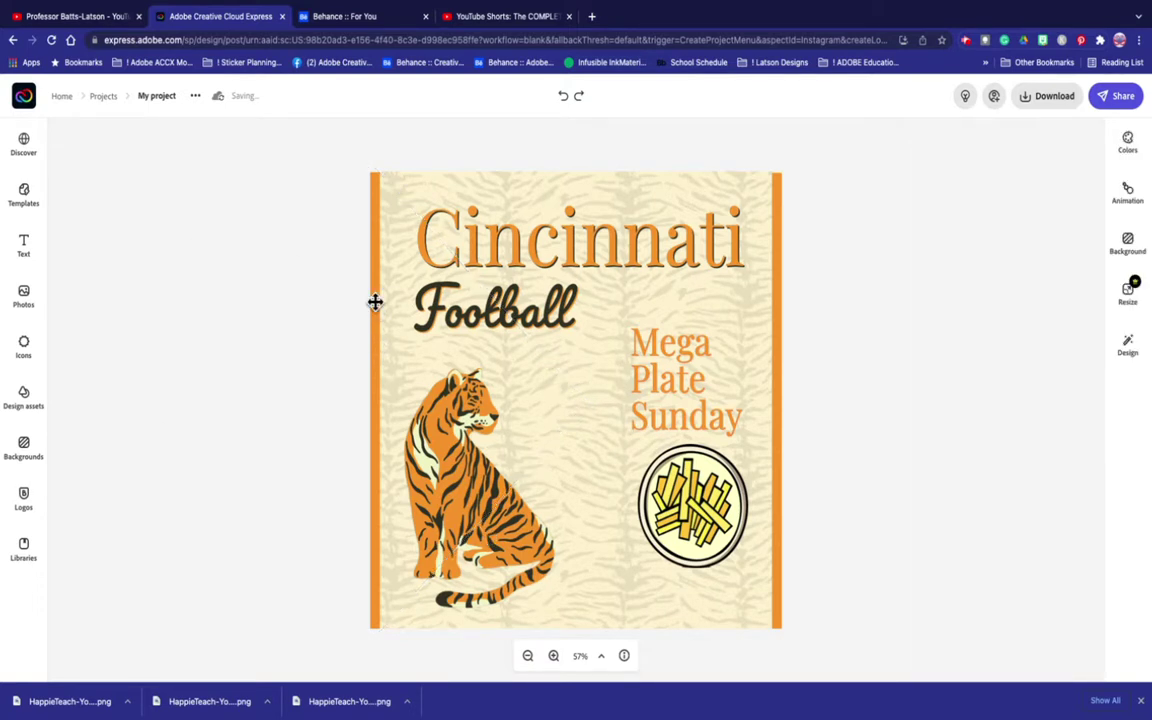
{"action": "left_click", "coordinate": [375, 302]}
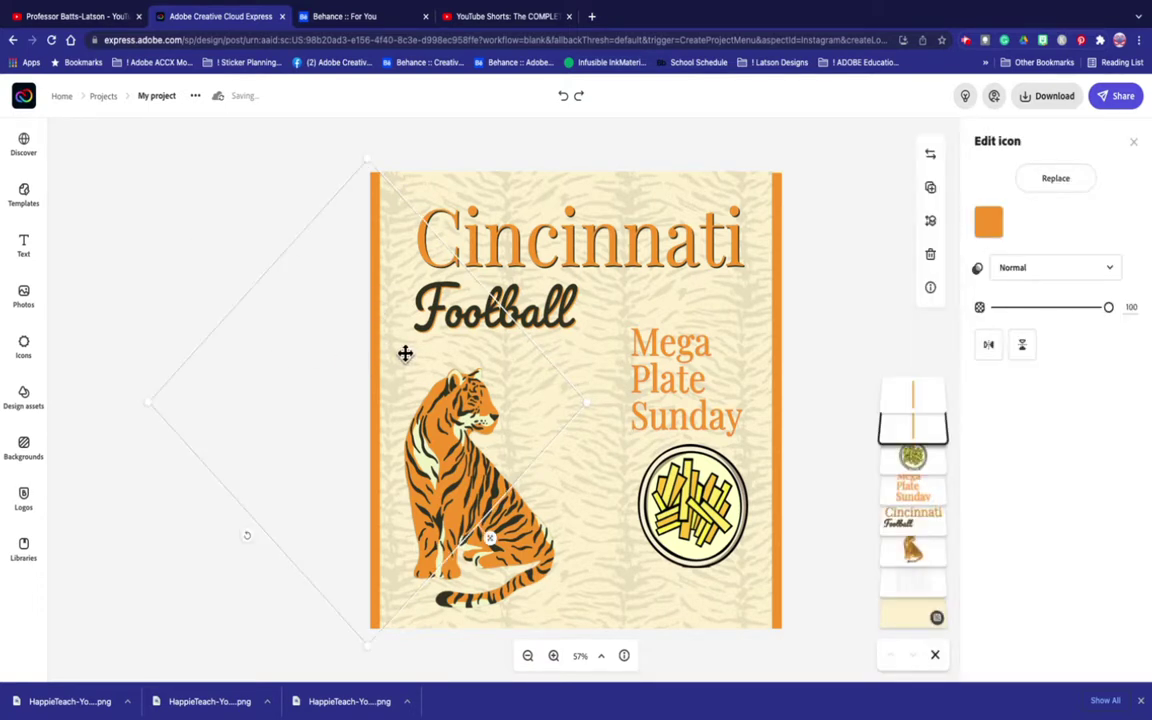
{"action": "key", "text": "ctrl+d"}
{"action": "left_click_drag", "start_coordinate": [458, 341], "coordinate": [558, 369]}
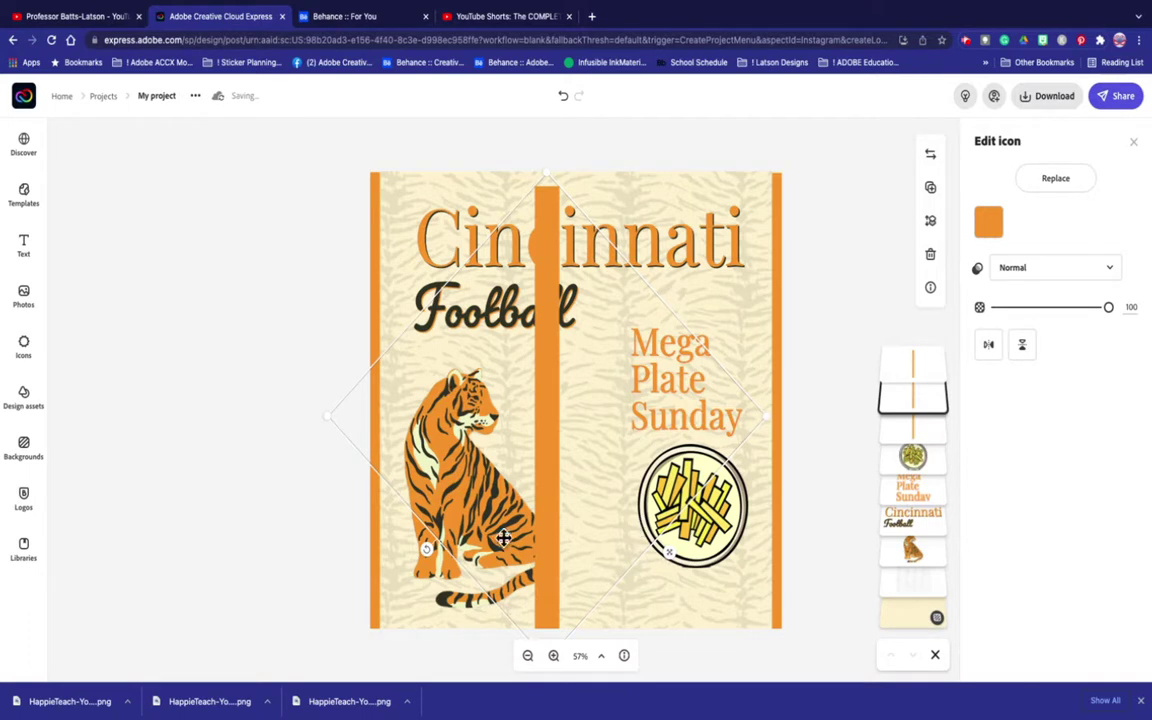
{"action": "left_click_drag", "start_coordinate": [427, 556], "coordinate": [648, 545]}
{"action": "left_click_drag", "start_coordinate": [546, 411], "coordinate": [578, 172]}
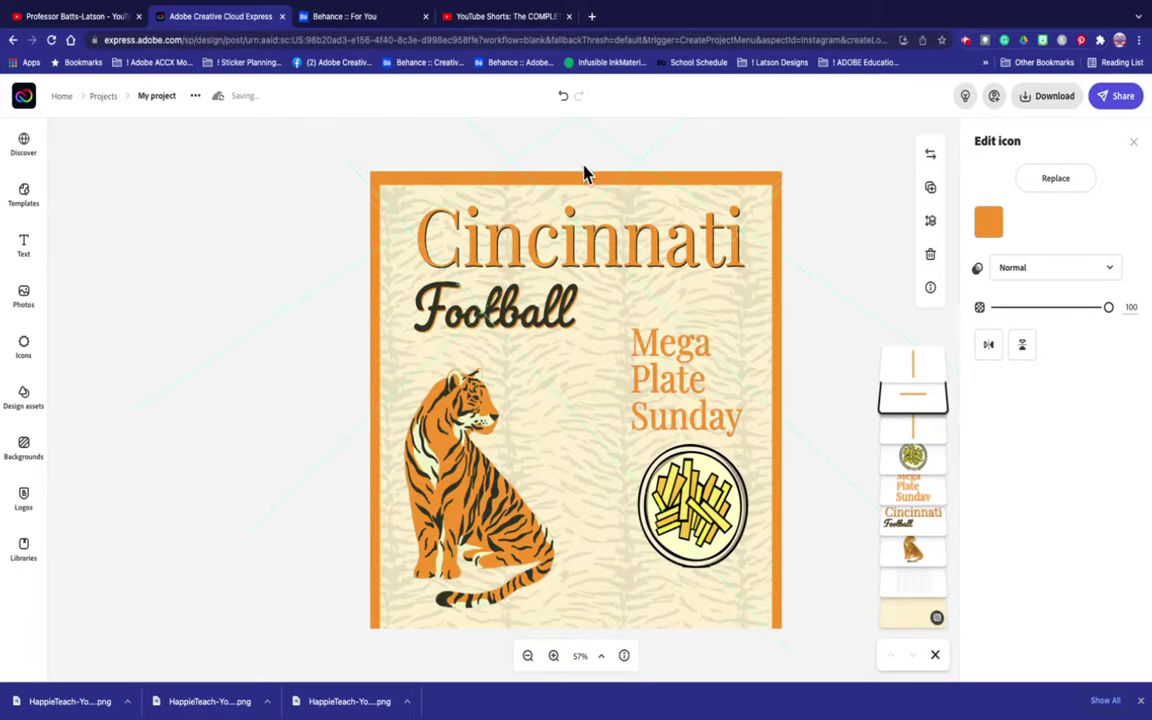
{"action": "left_click", "coordinate": [231, 226]}
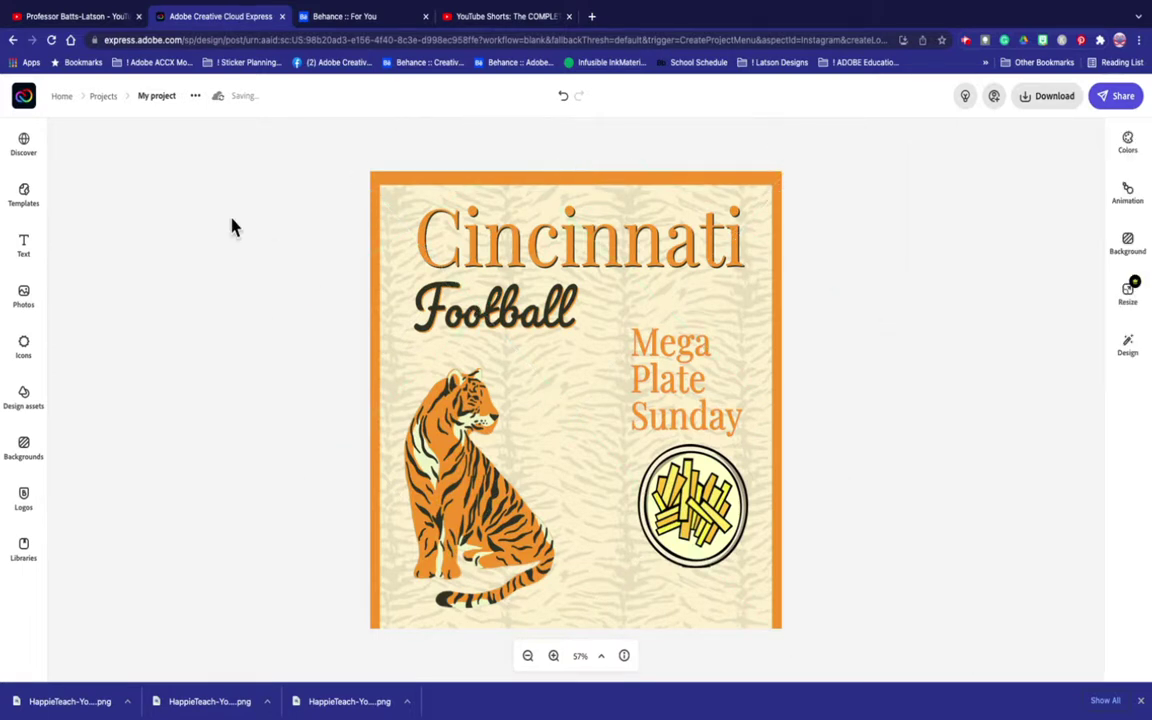
{"action": "left_click", "coordinate": [505, 180]}
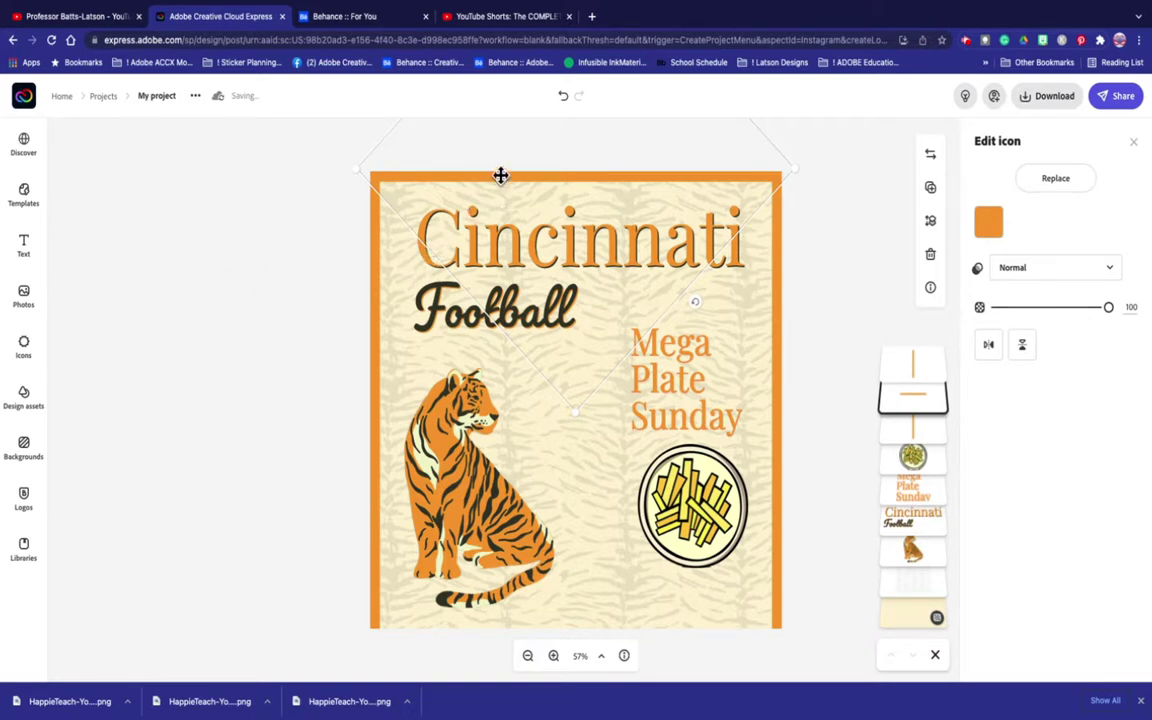
{"action": "left_click", "coordinate": [175, 226]}
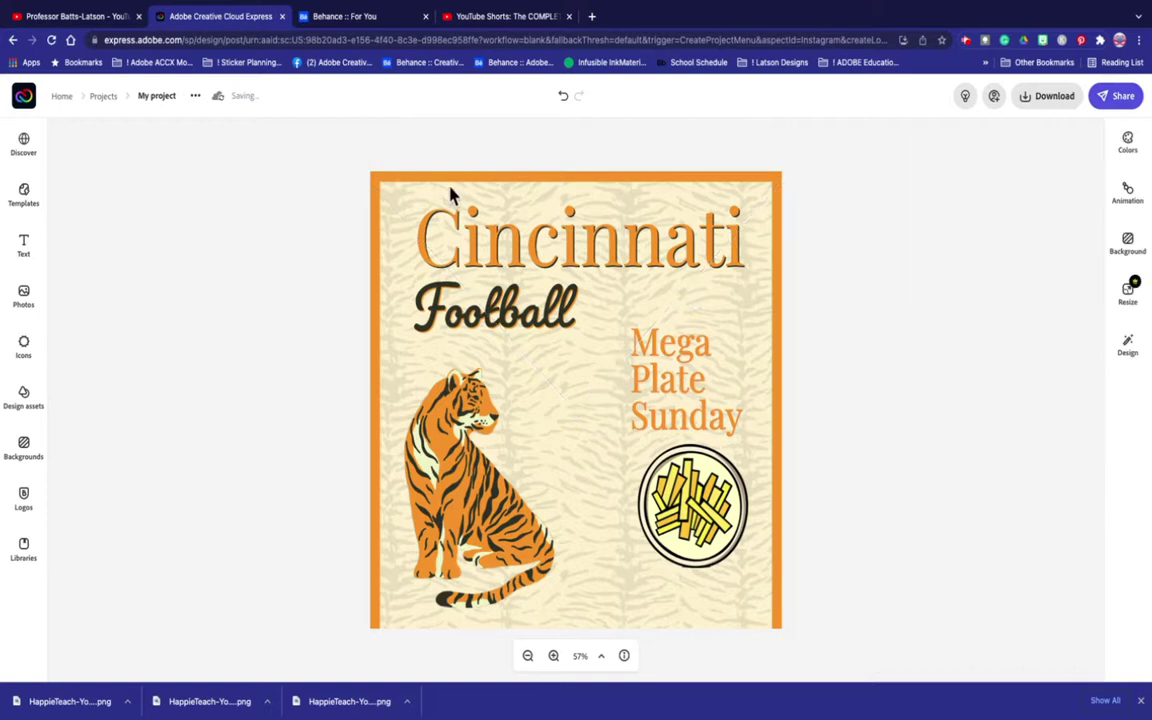
Duplicate the top orange bar and place the copy along the poster's bottom edge to close the border
{"action": "left_click", "coordinate": [448, 183]}
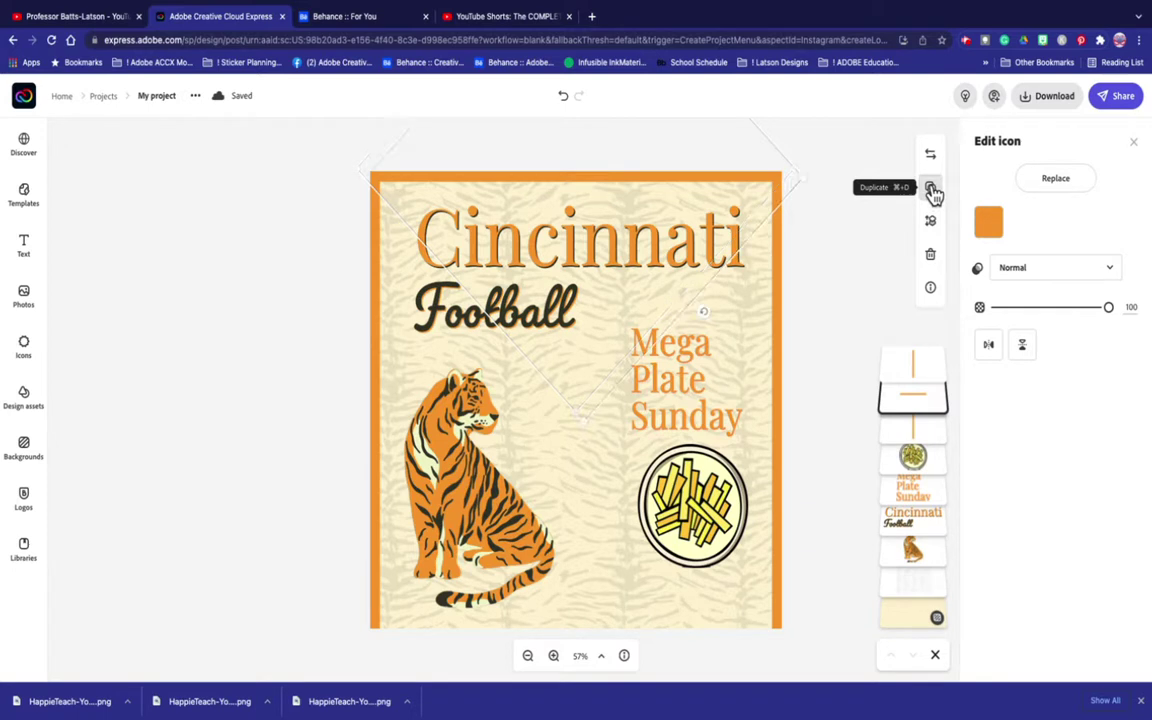
{"action": "left_click", "coordinate": [931, 191]}
{"action": "left_click_drag", "start_coordinate": [666, 168], "coordinate": [671, 643]}
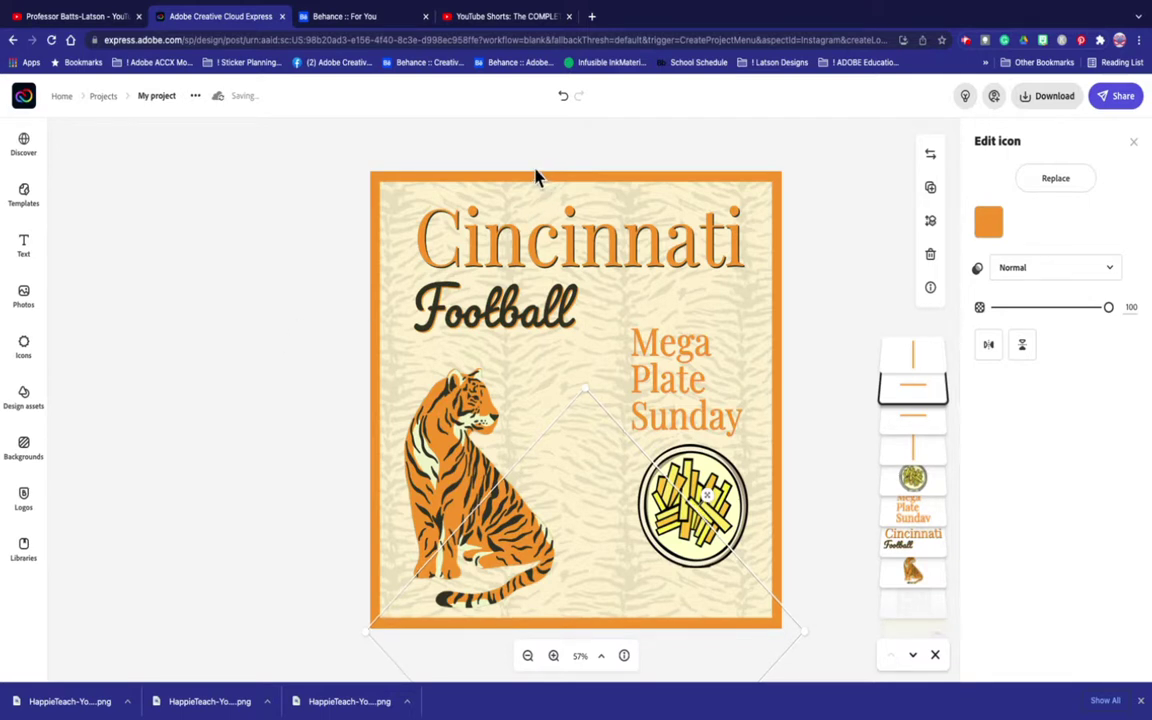
{"action": "left_click", "coordinate": [346, 279]}
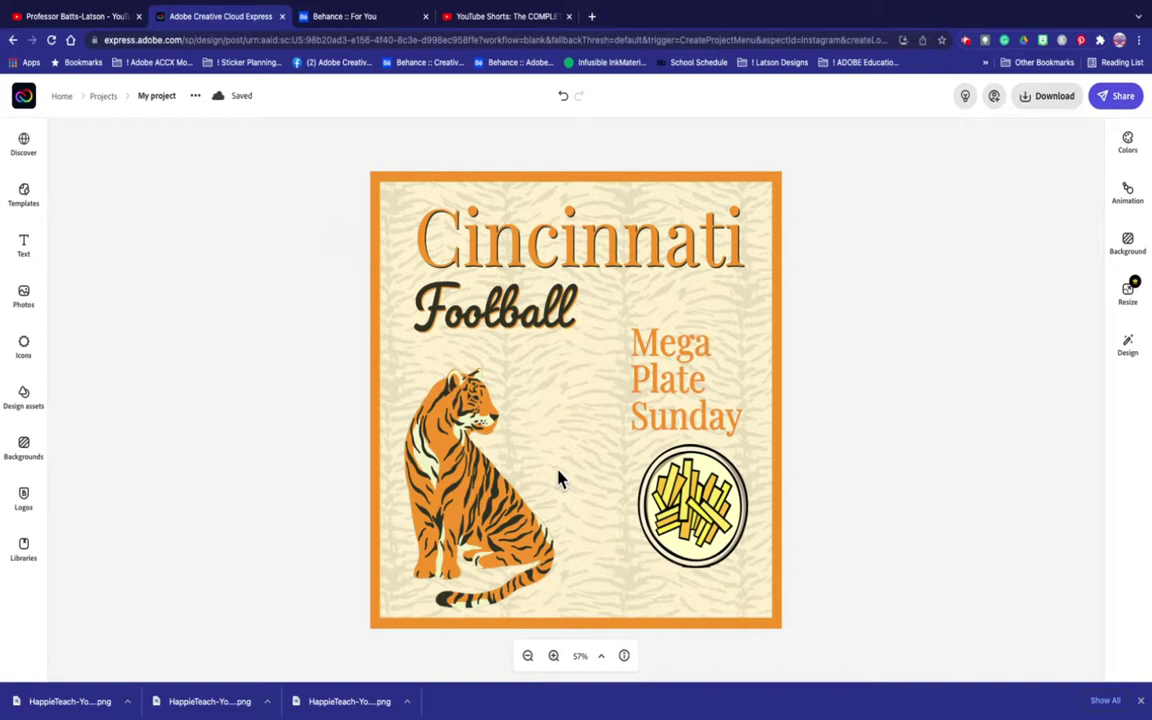
Toggle the shadow on the "Mega Plate Sunday" text and colour it with the dark #363829 from the current palette
{"action": "left_click", "coordinate": [658, 390]}
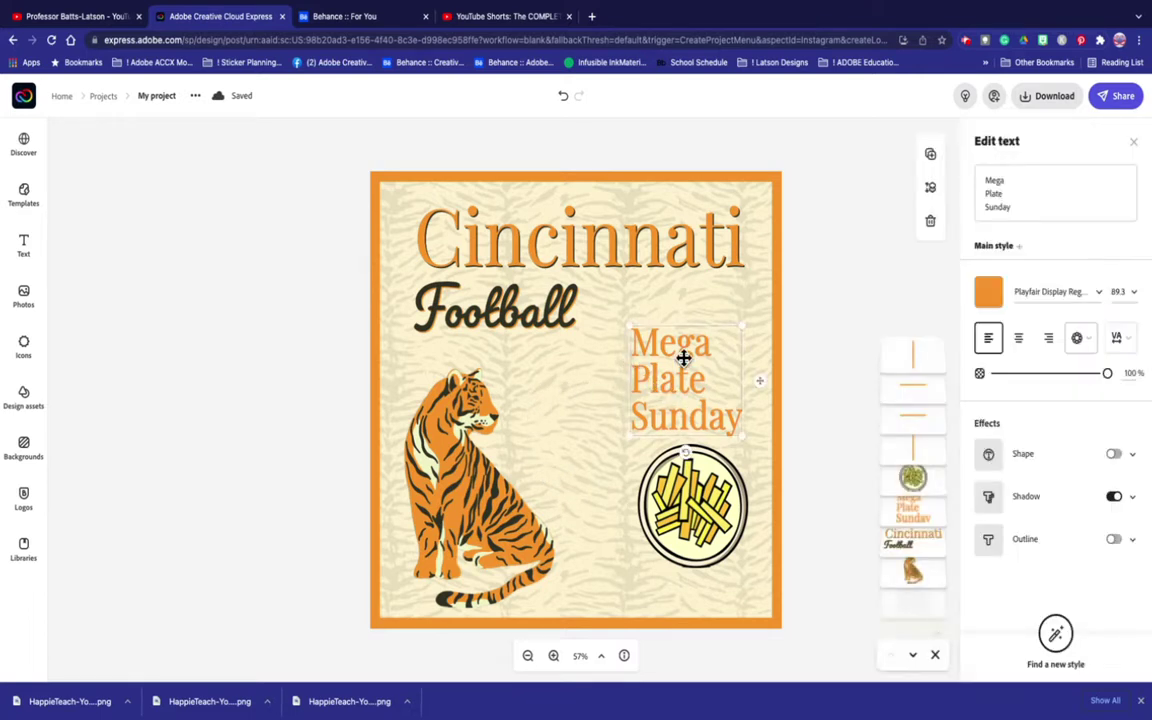
{"action": "left_click", "coordinate": [990, 500]}
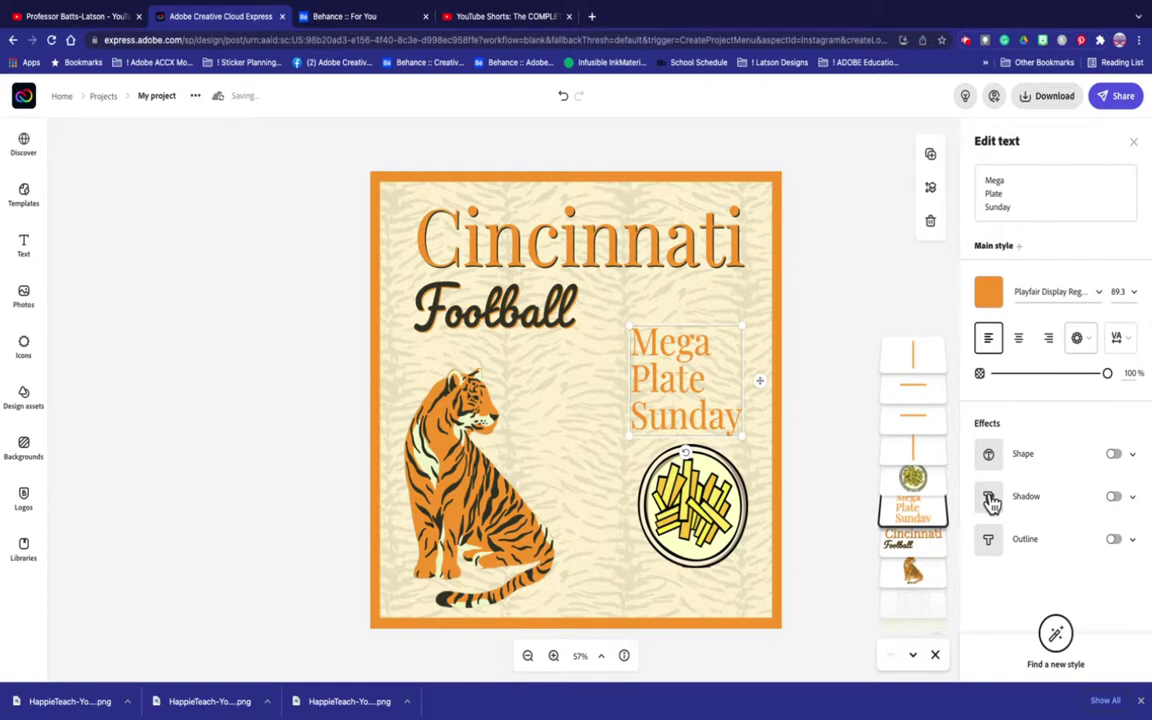
{"action": "left_click", "coordinate": [990, 500]}
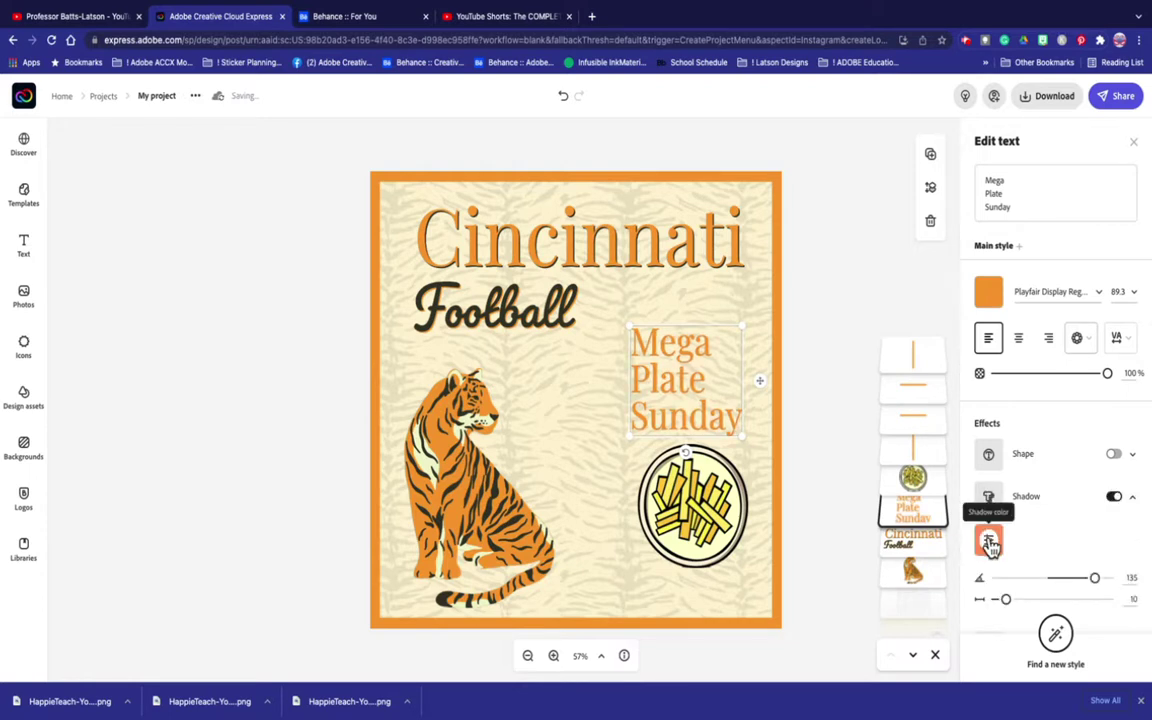
{"action": "left_click", "coordinate": [990, 543]}
{"action": "left_click", "coordinate": [1001, 285]}
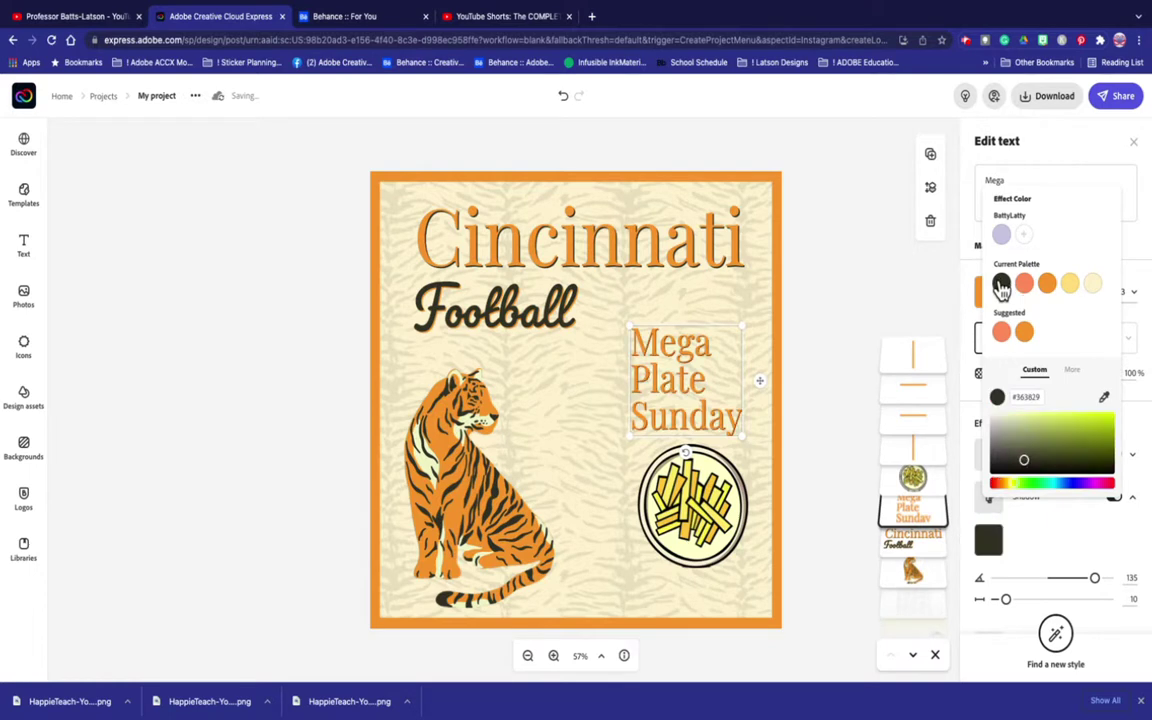
Set the "Mega Plate Sunday" shadow to an angle of 108 and a distance of 15
{"action": "left_click_drag", "start_coordinate": [1006, 599], "coordinate": [1085, 584]}
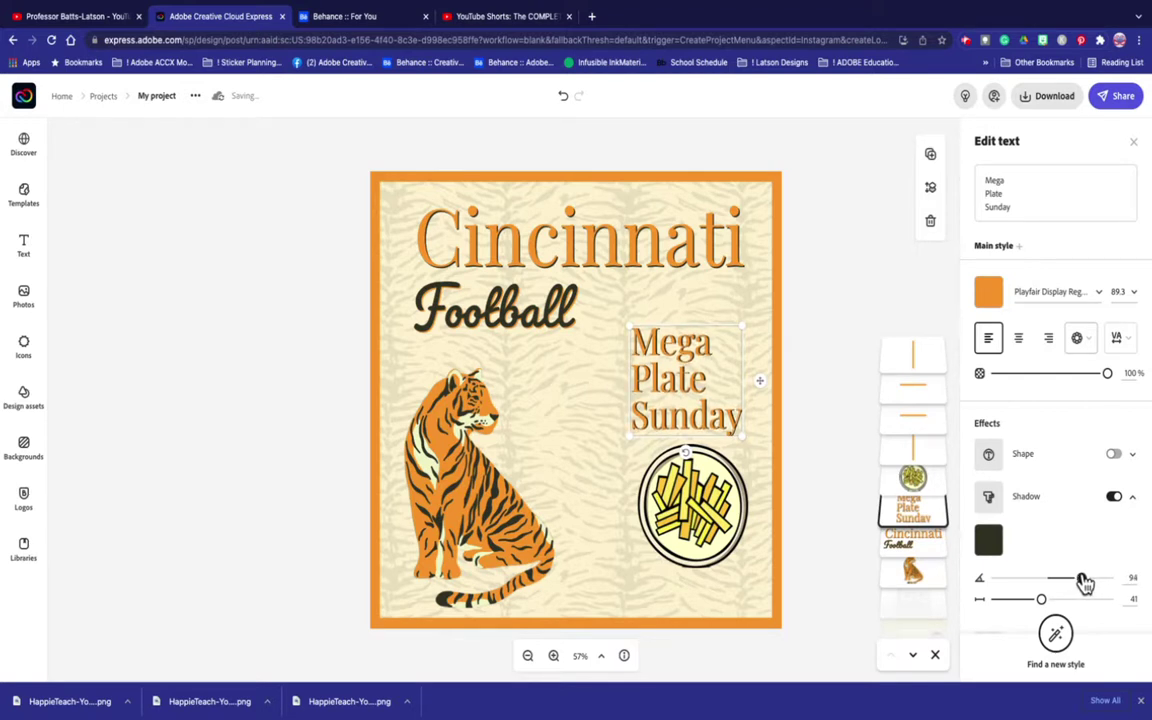
{"action": "left_click_drag", "start_coordinate": [1041, 599], "coordinate": [1012, 600]}
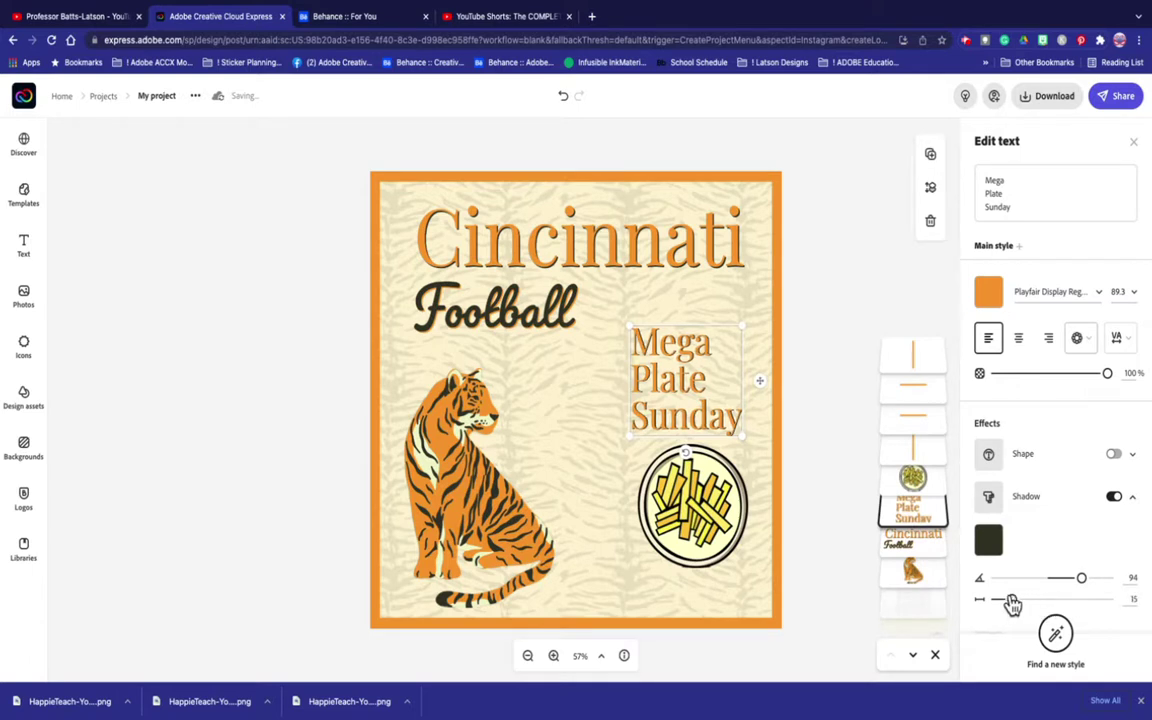
{"action": "left_click_drag", "start_coordinate": [1083, 580], "coordinate": [1087, 584]}
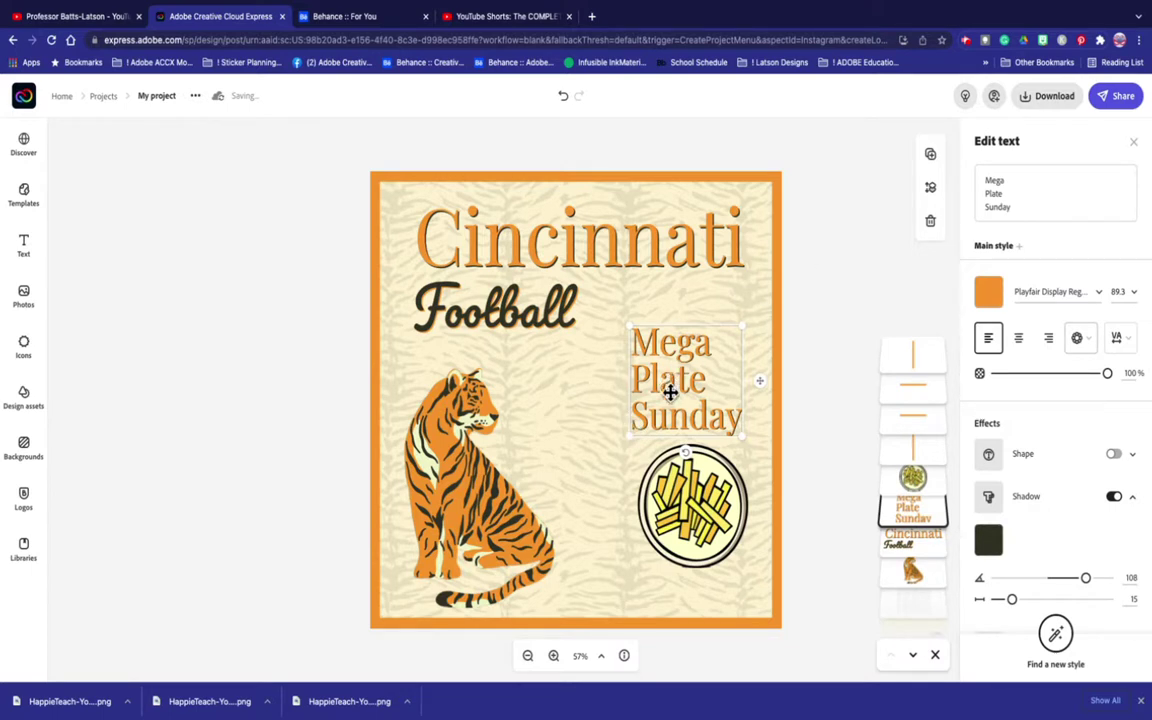
{"action": "left_click", "coordinate": [262, 365]}
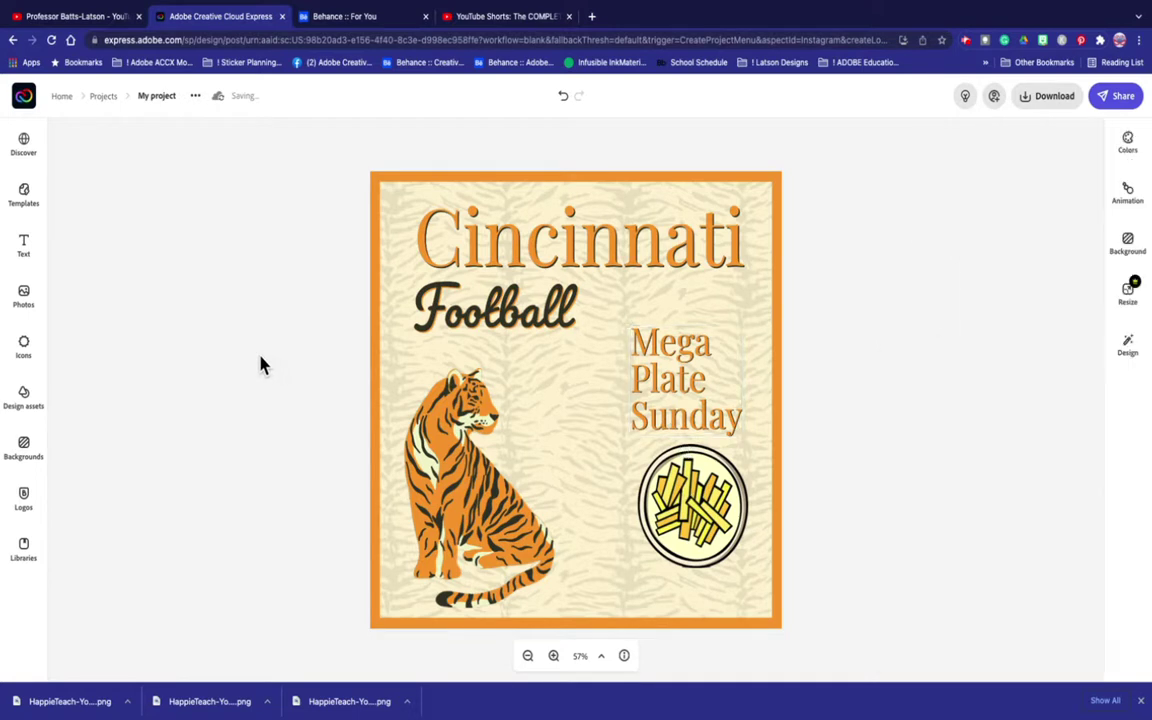
Shift the tiger slightly right so its left edge aligns with the start of the title text
{"action": "left_click", "coordinate": [458, 456]}
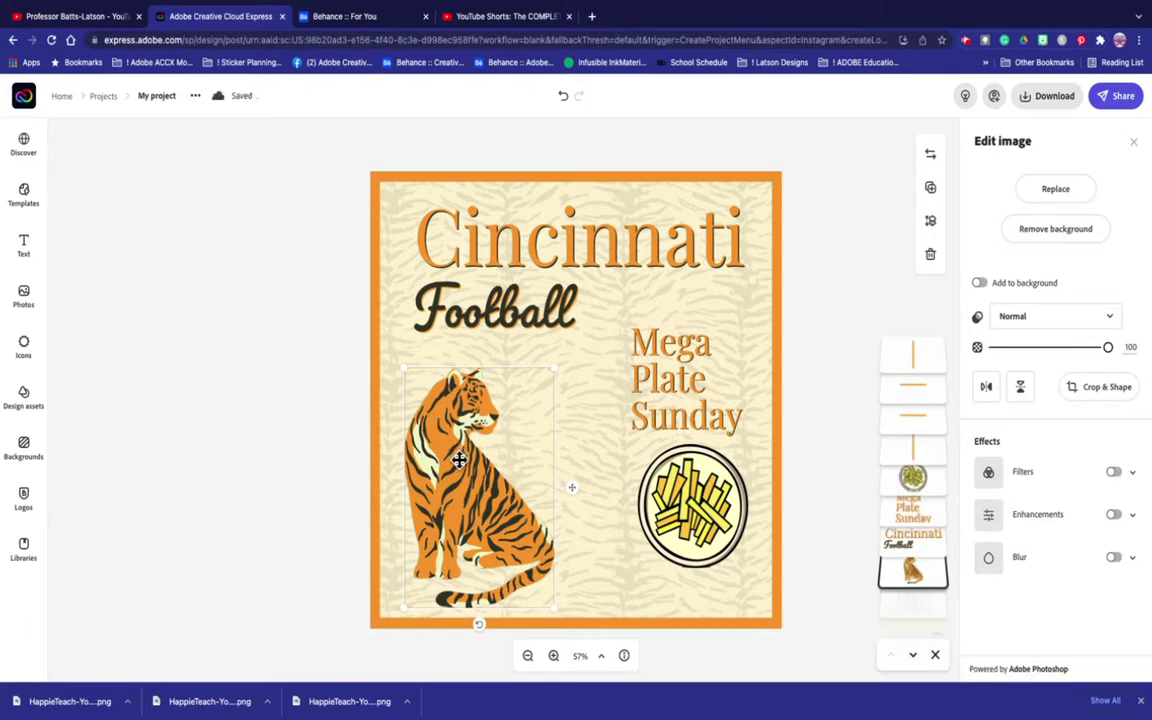
{"action": "left_click_drag", "start_coordinate": [458, 459], "coordinate": [470, 461]}
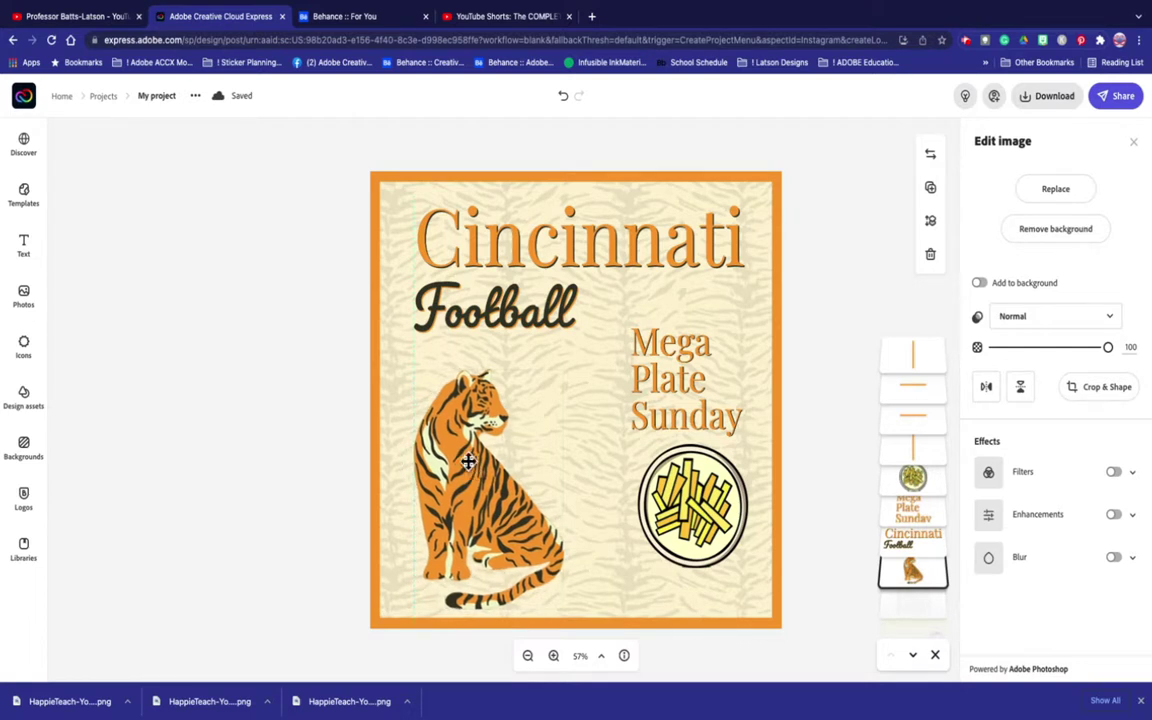
{"action": "left_click", "coordinate": [289, 380]}
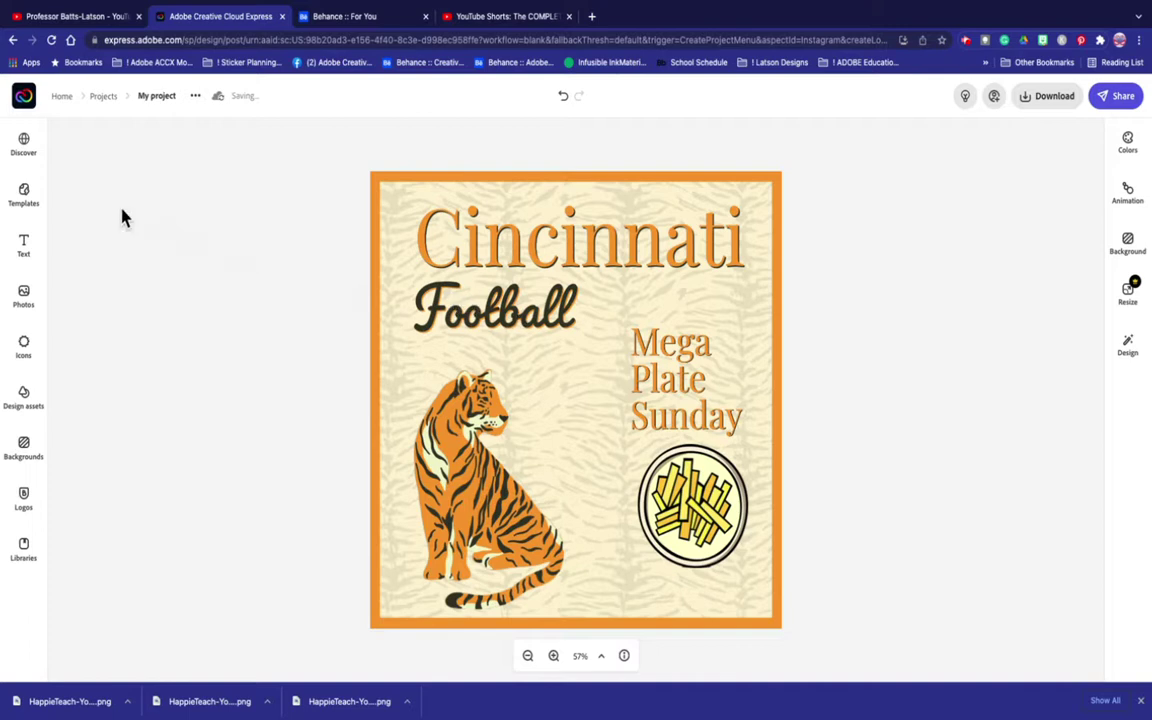
Search the icon library for "footballs", and change the search term to "football"
{"action": "left_click", "coordinate": [23, 345]}
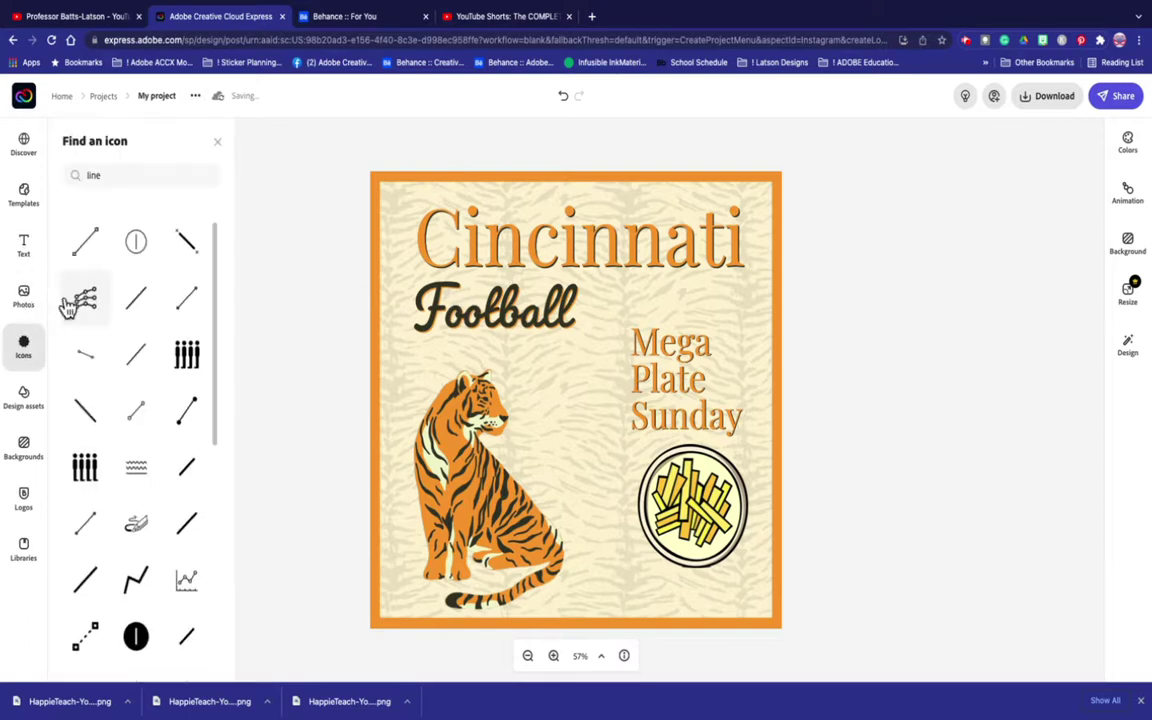
{"action": "left_click_drag", "start_coordinate": [118, 178], "coordinate": [44, 178]}
{"action": "key", "text": "BackSpace"}
{"action": "type", "text": "footballs"}
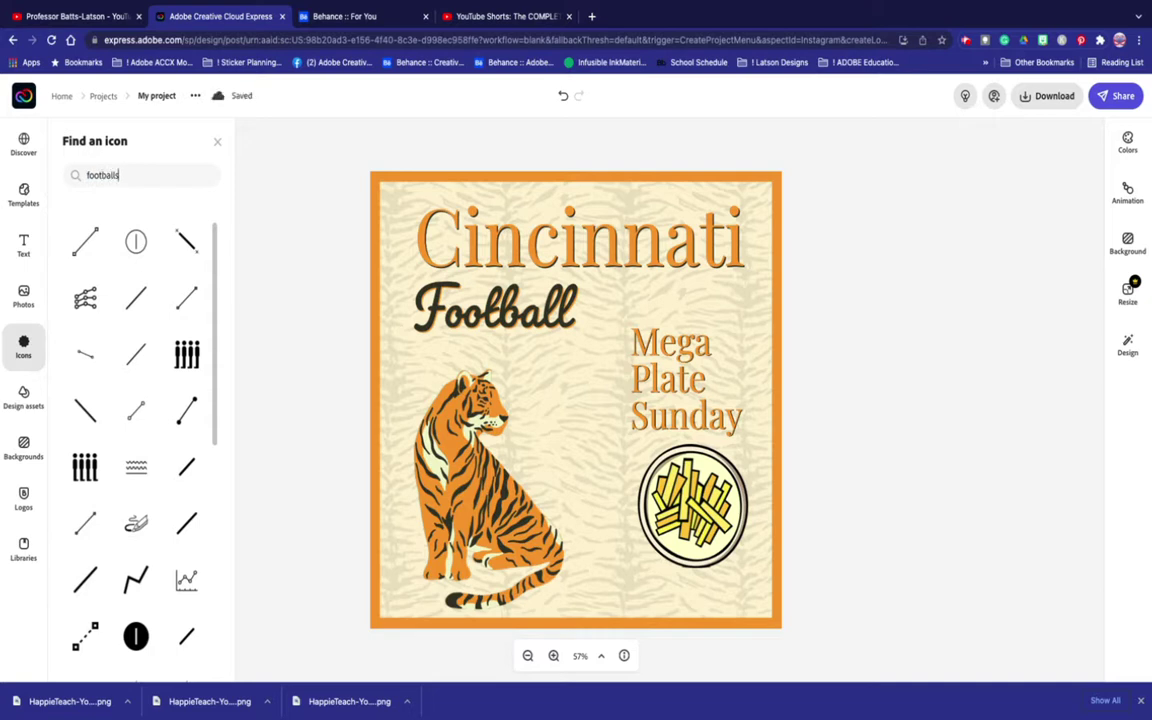
{"action": "key", "text": "Return"}
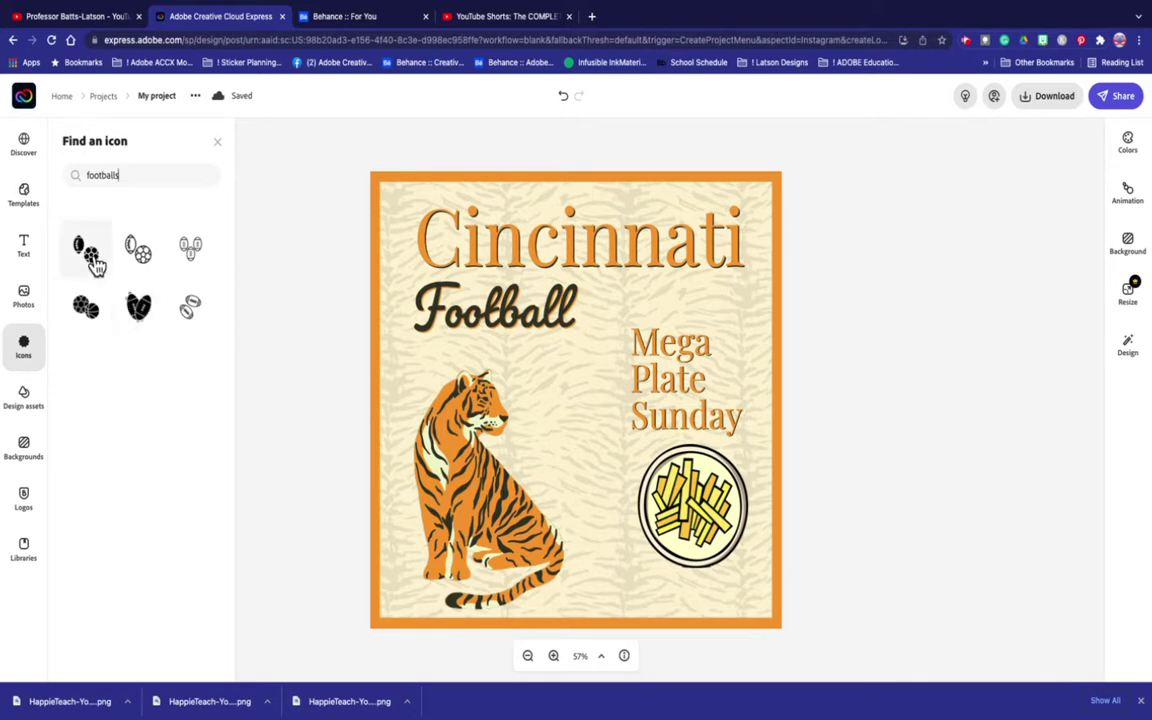
{"action": "left_click", "coordinate": [136, 176]}
{"action": "key", "text": "BackSpace"}
{"action": "key", "text": "Return"}
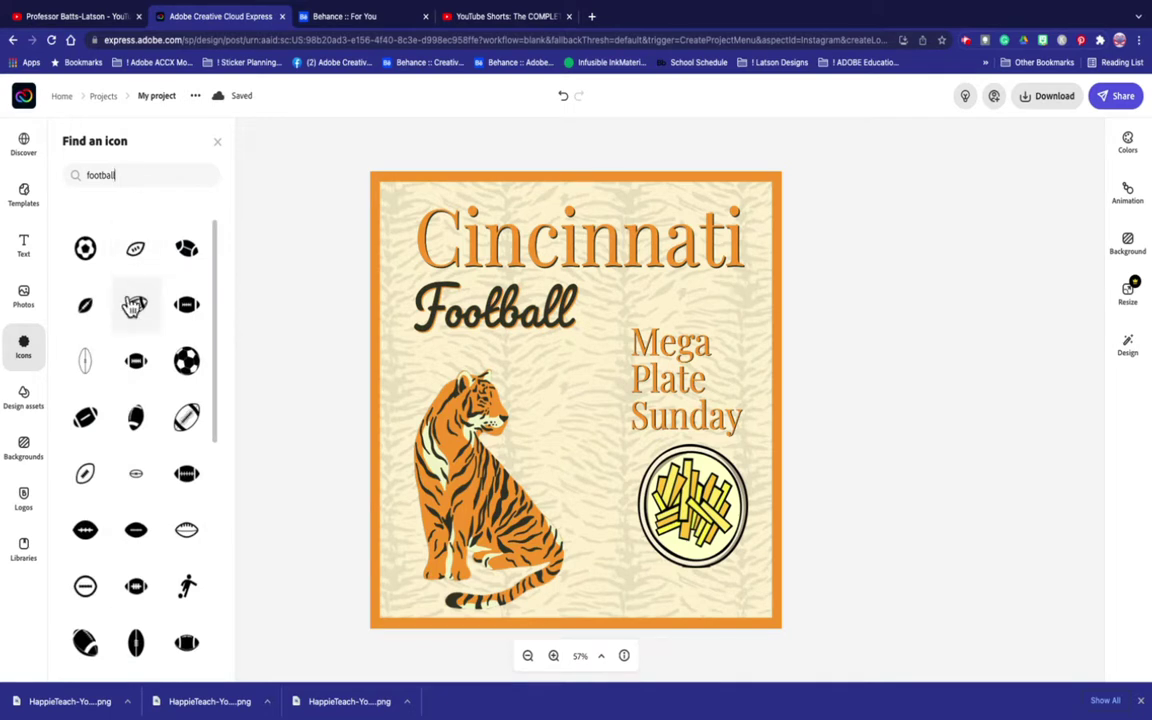
Add three different solid American football icons to the poster: one tilted with end bands, one upright and one horizontal with laces
{"action": "left_click", "coordinate": [185, 252]}
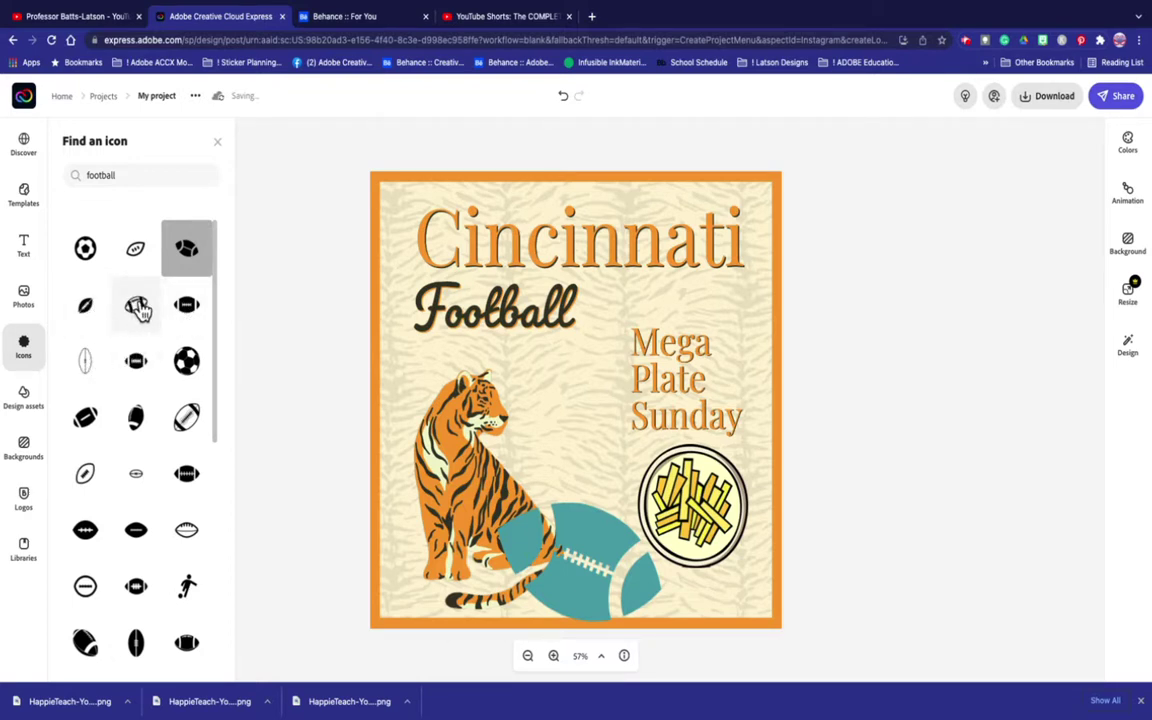
{"action": "left_click", "coordinate": [137, 419]}
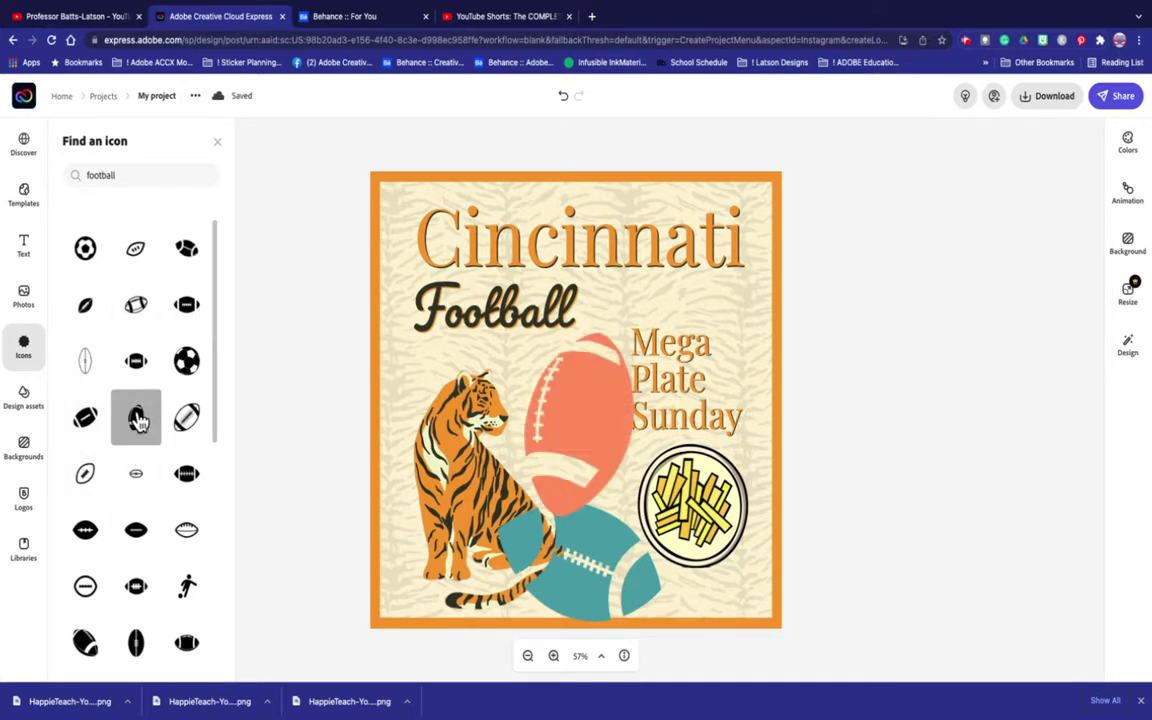
{"action": "left_click", "coordinate": [135, 538]}
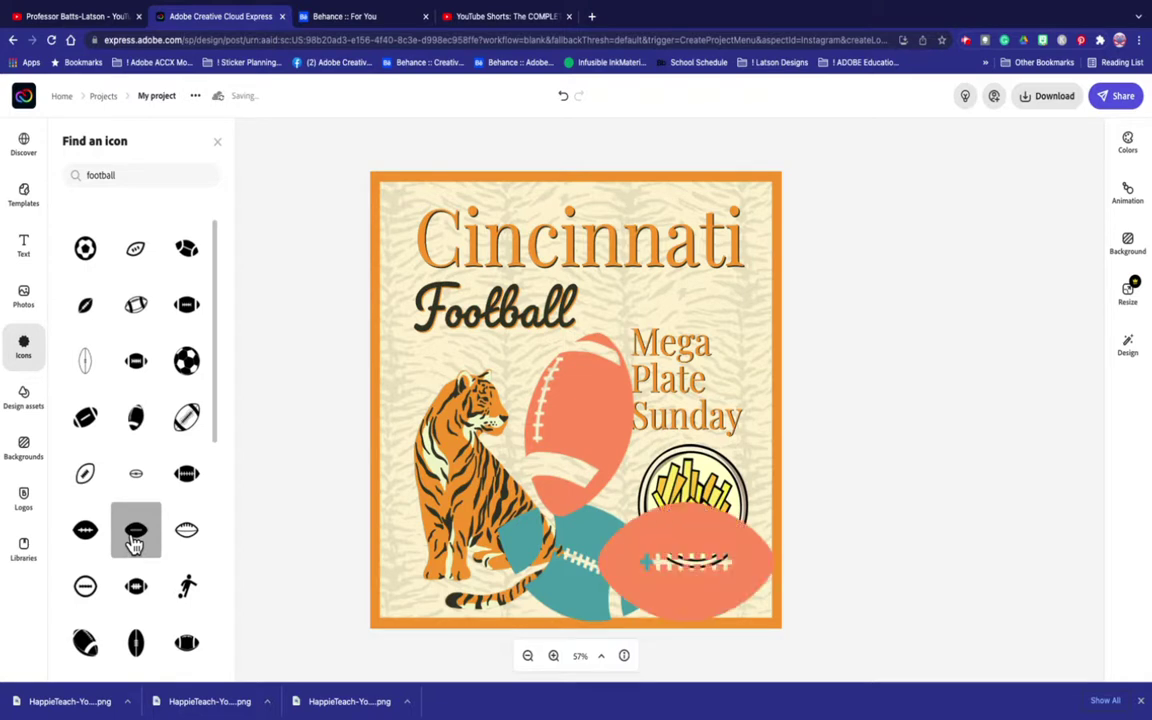
Recolour the upright football with the orange from the current palette
{"action": "left_click", "coordinate": [604, 395]}
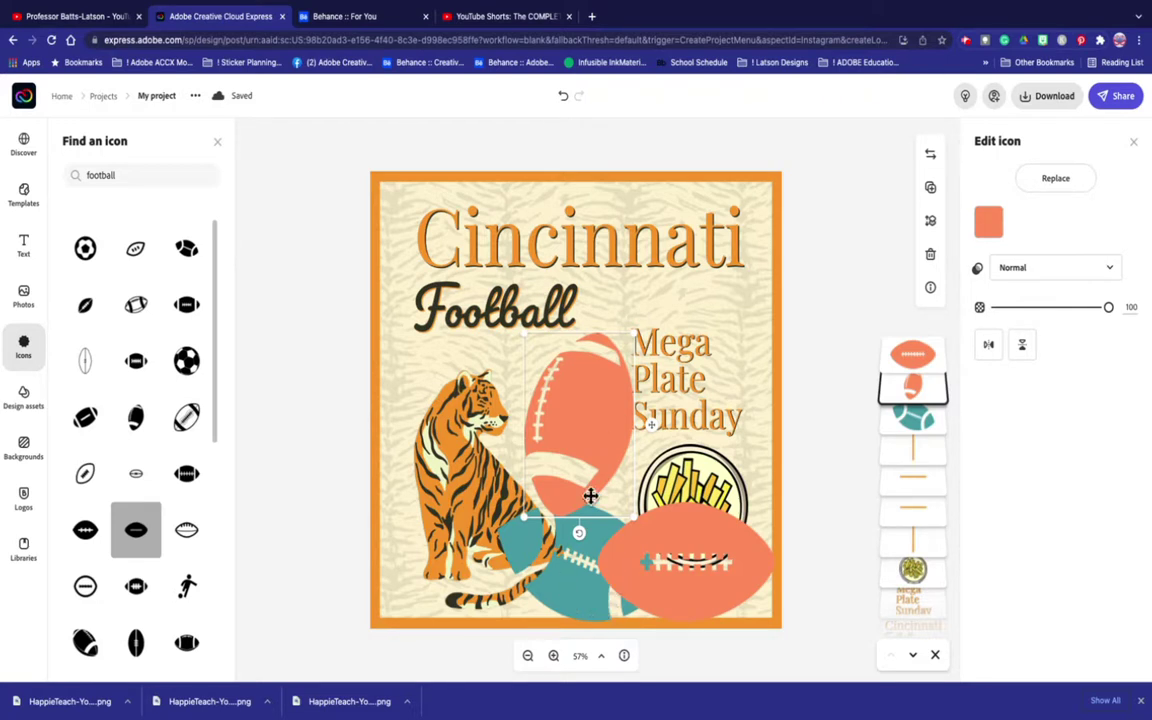
{"action": "left_click", "coordinate": [990, 220]}
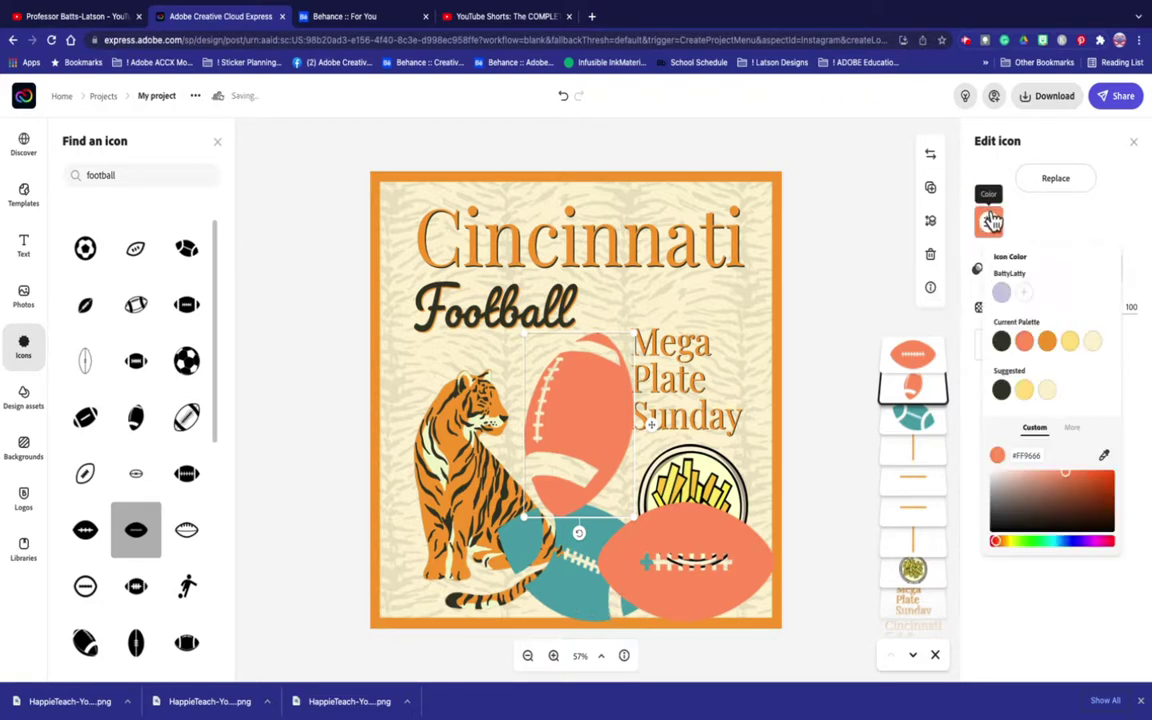
{"action": "left_click", "coordinate": [1047, 345]}
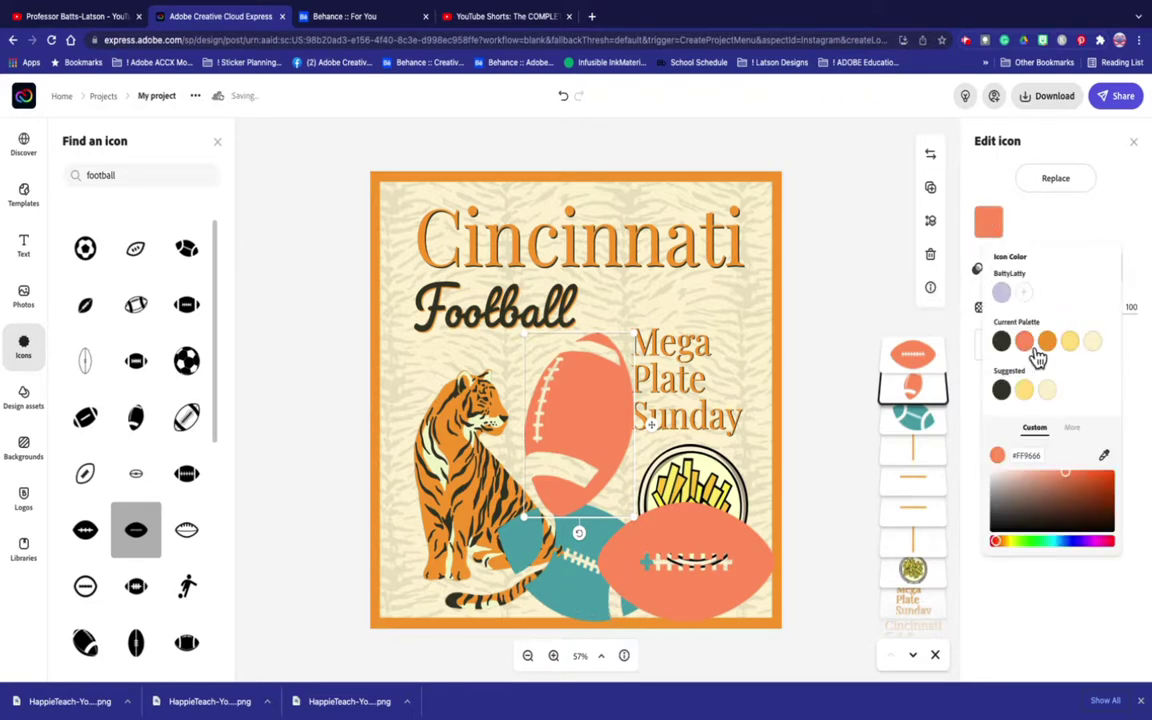
Recolour the horizontal football and the tilted teal football with the dark #363829 from the current palette
{"action": "left_click", "coordinate": [737, 548]}
{"action": "left_click", "coordinate": [988, 222]}
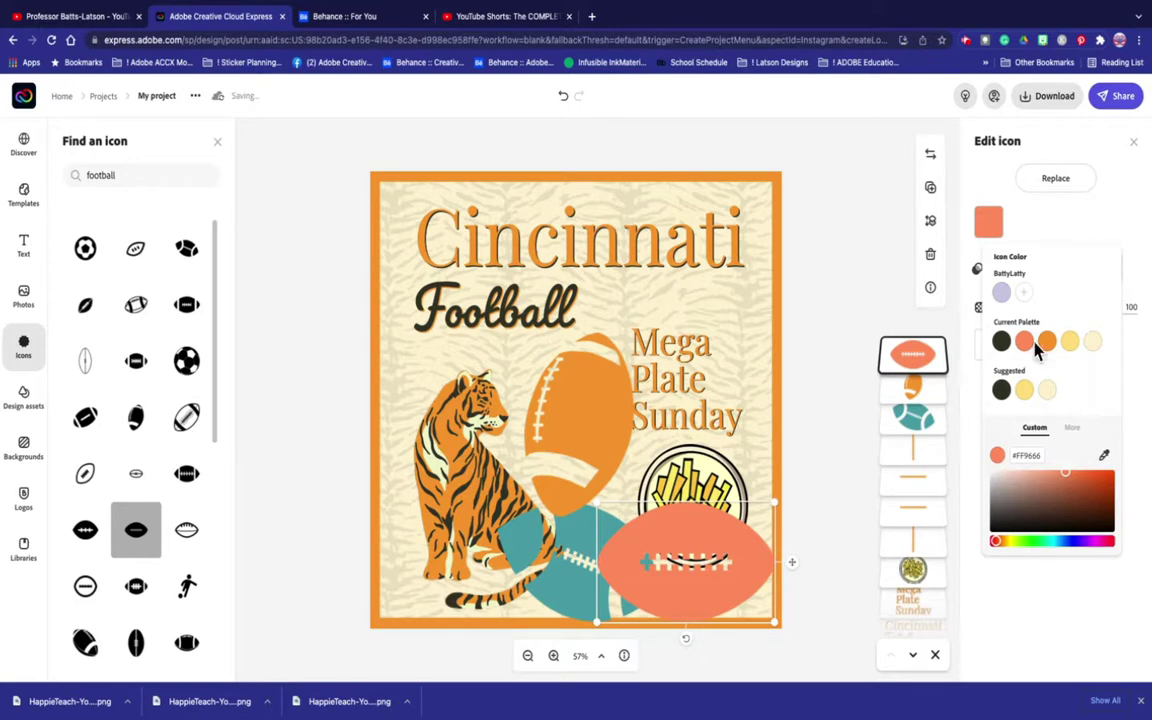
{"action": "left_click", "coordinate": [1001, 341]}
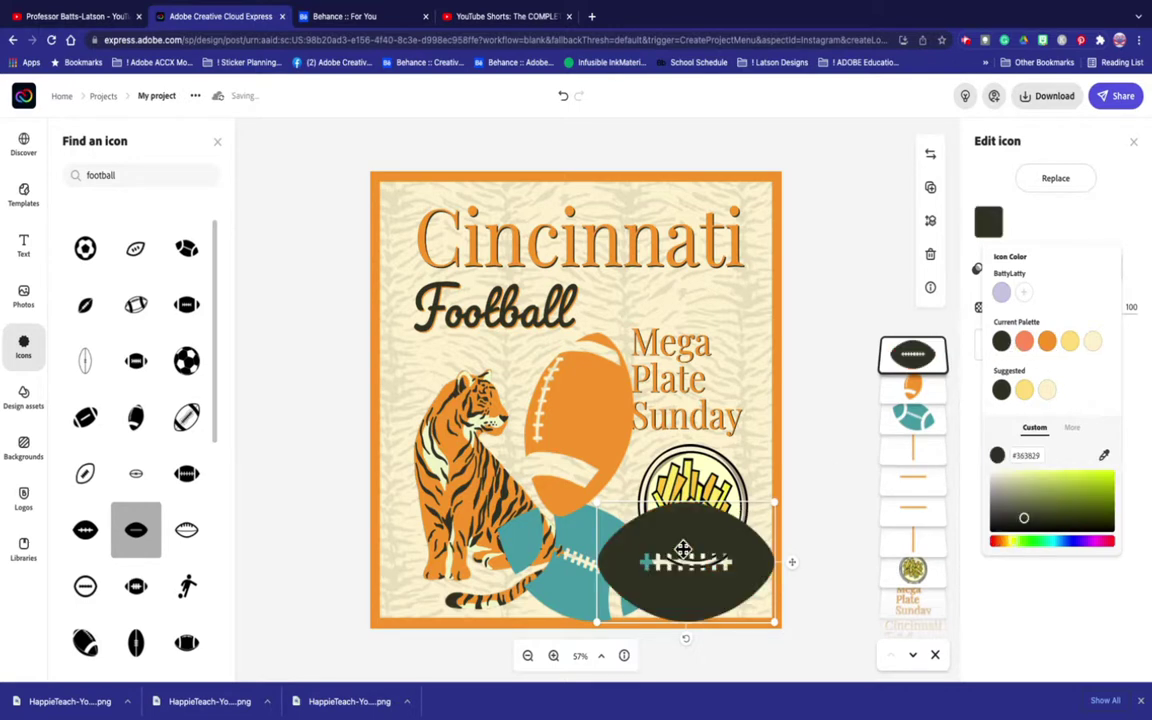
{"action": "left_click", "coordinate": [573, 594]}
{"action": "left_click", "coordinate": [986, 226]}
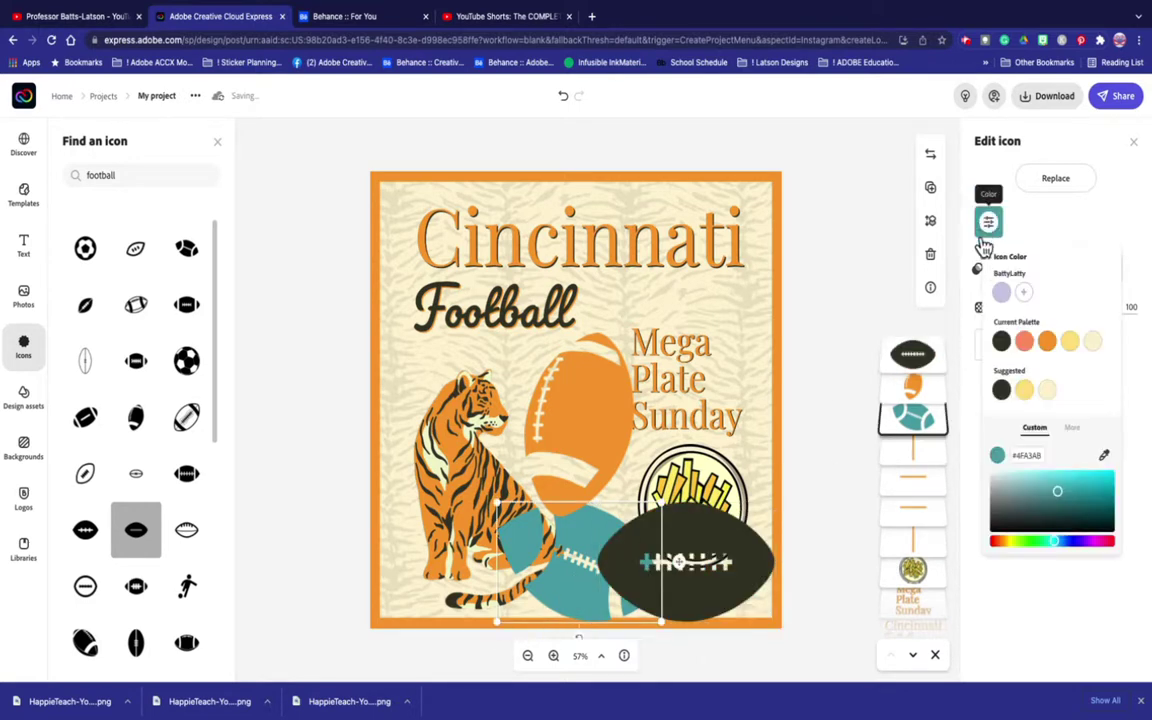
{"action": "left_click", "coordinate": [1001, 341]}
Shrink and tilt the orange football, placing it just above the tiger's head under the word "Football"
{"action": "left_click", "coordinate": [563, 395]}
{"action": "left_click_drag", "start_coordinate": [563, 395], "coordinate": [509, 404]}
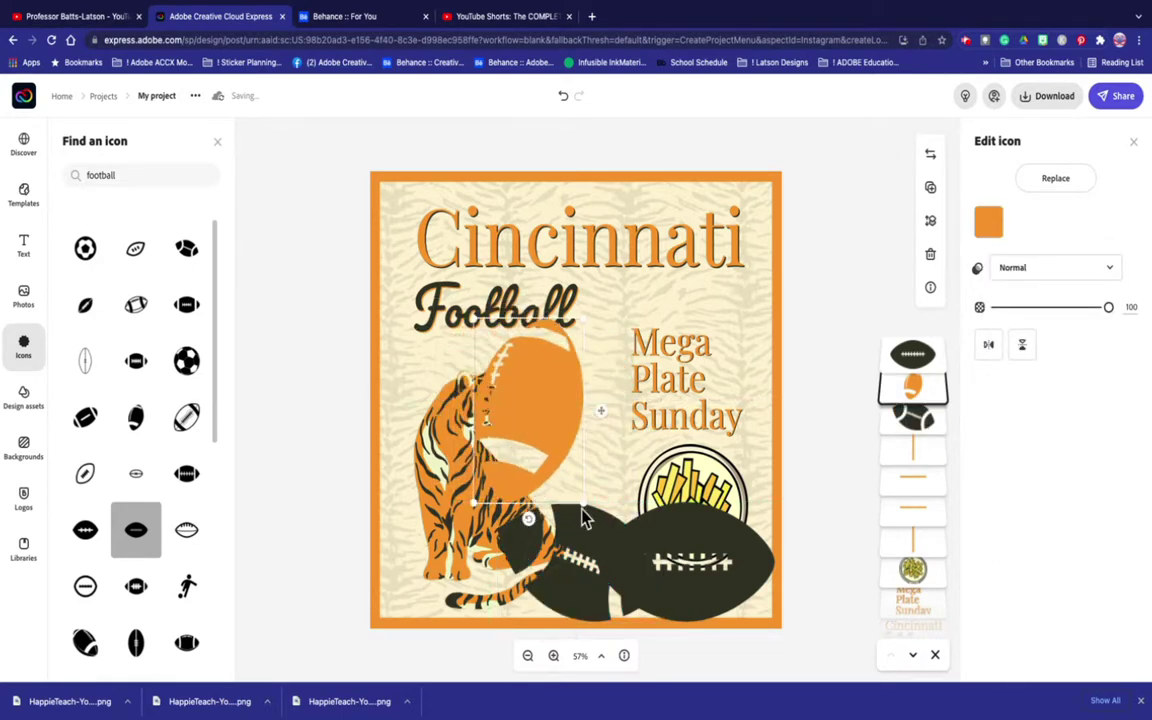
{"action": "left_click_drag", "start_coordinate": [586, 509], "coordinate": [527, 390]}
{"action": "left_click_drag", "start_coordinate": [481, 338], "coordinate": [497, 304]}
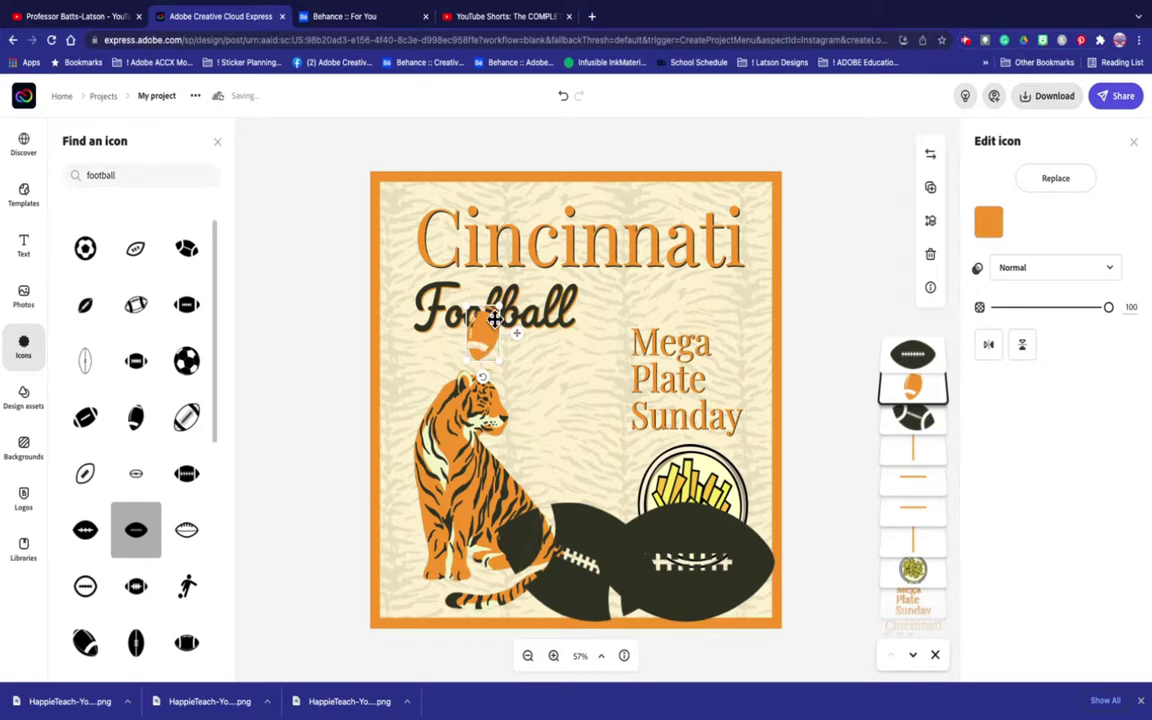
{"action": "left_click_drag", "start_coordinate": [484, 385], "coordinate": [524, 385]}
Shrink the dark laced football, tilt it diagonally and place it beside the orange football, above the tiger's face
{"action": "left_click_drag", "start_coordinate": [675, 553], "coordinate": [562, 421]}
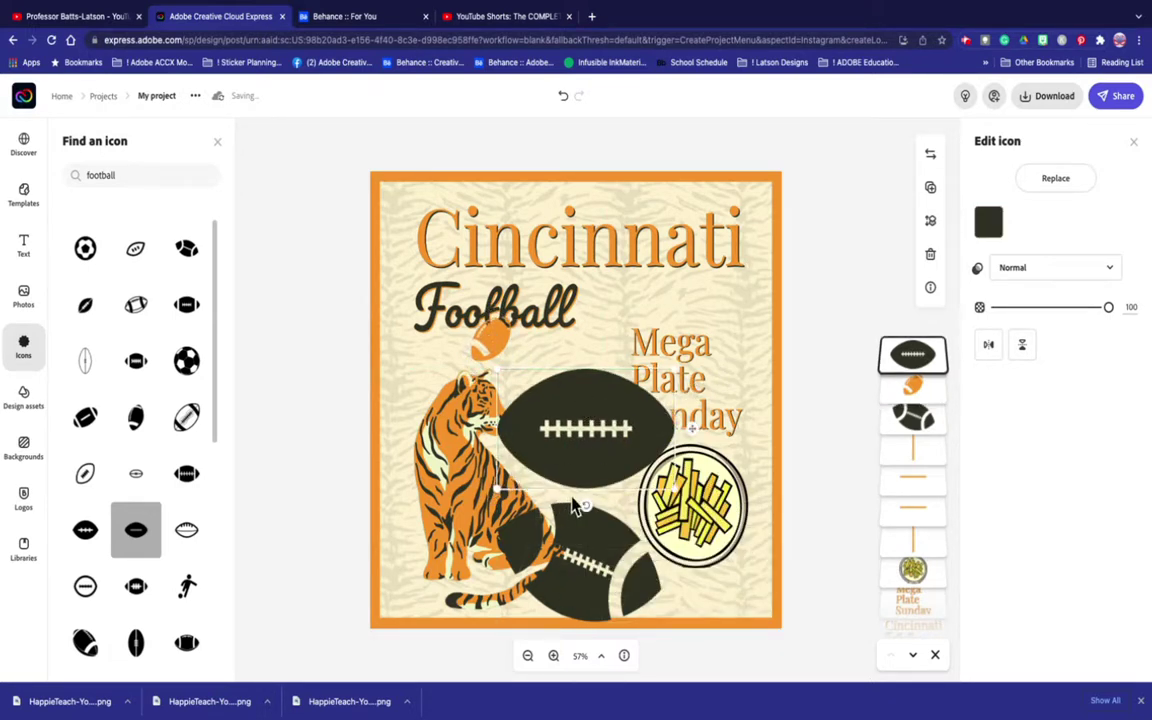
{"action": "left_click_drag", "start_coordinate": [586, 506], "coordinate": [556, 395]}
{"action": "left_click_drag", "start_coordinate": [538, 352], "coordinate": [518, 363]}
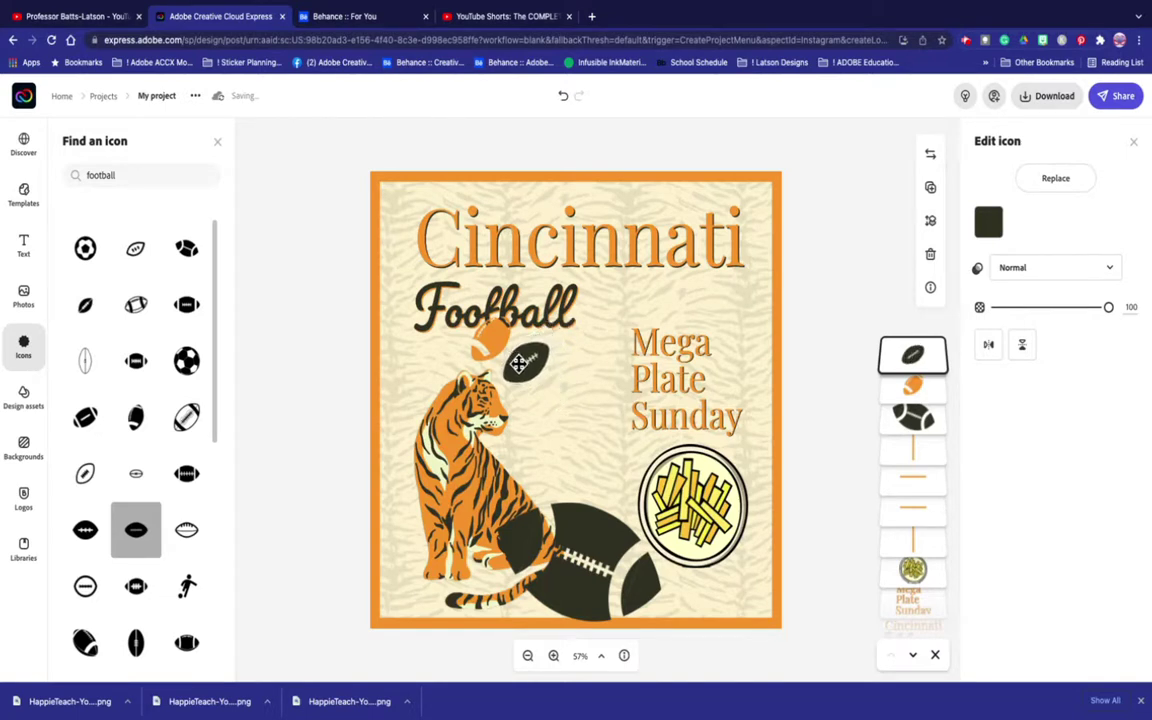
{"action": "left_click_drag", "start_coordinate": [566, 378], "coordinate": [540, 398]}
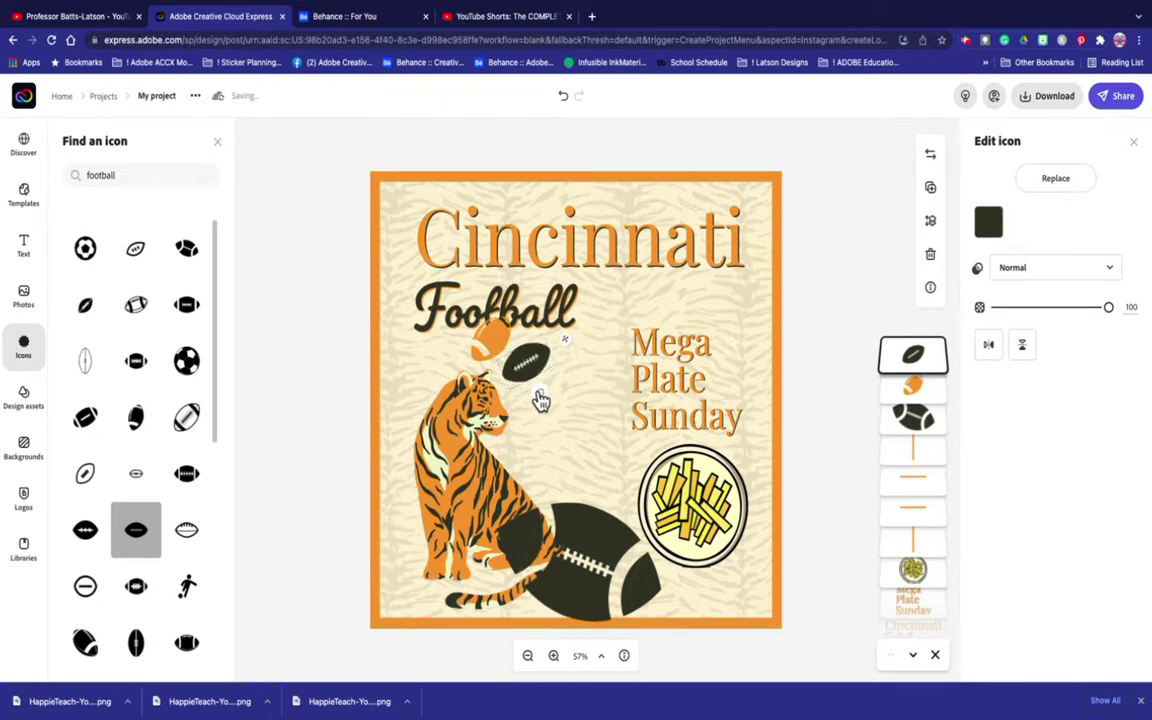
Shrink and rotate the dark banded football onto the other side of the orange one, and move the laced football closer to the tiger
{"action": "left_click", "coordinate": [585, 575]}
{"action": "left_click_drag", "start_coordinate": [663, 622], "coordinate": [444, 342]}
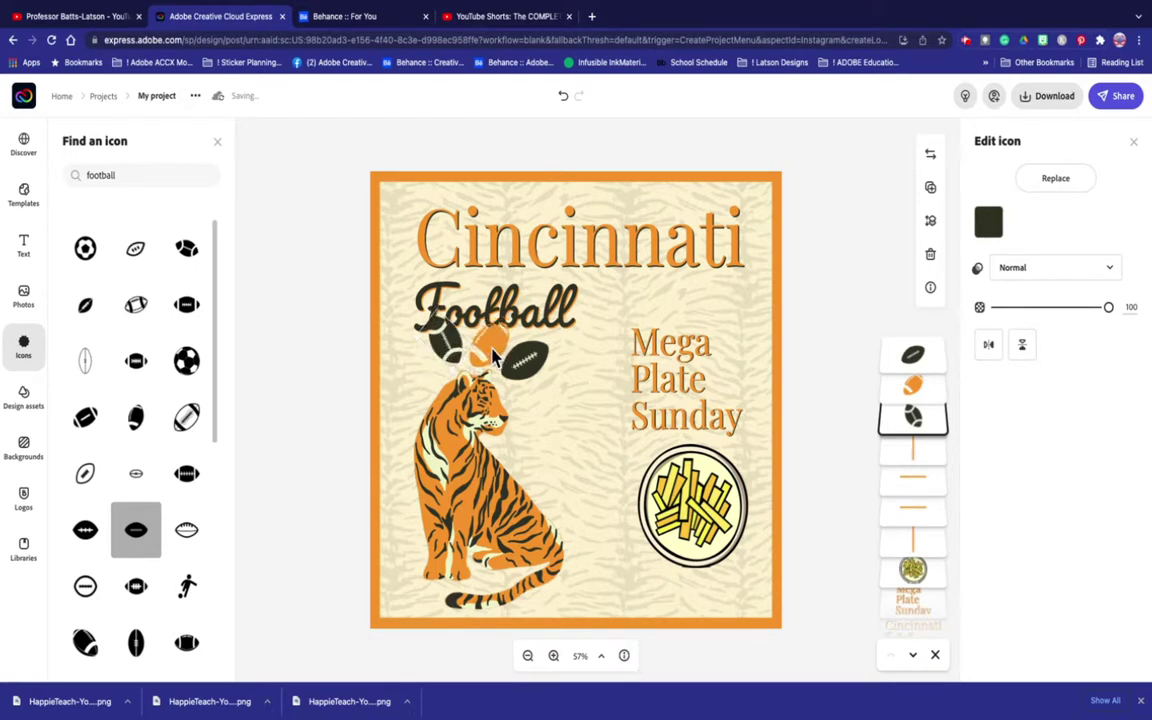
{"action": "left_click_drag", "start_coordinate": [518, 362], "coordinate": [509, 376]}
{"action": "left_click", "coordinate": [540, 368]}
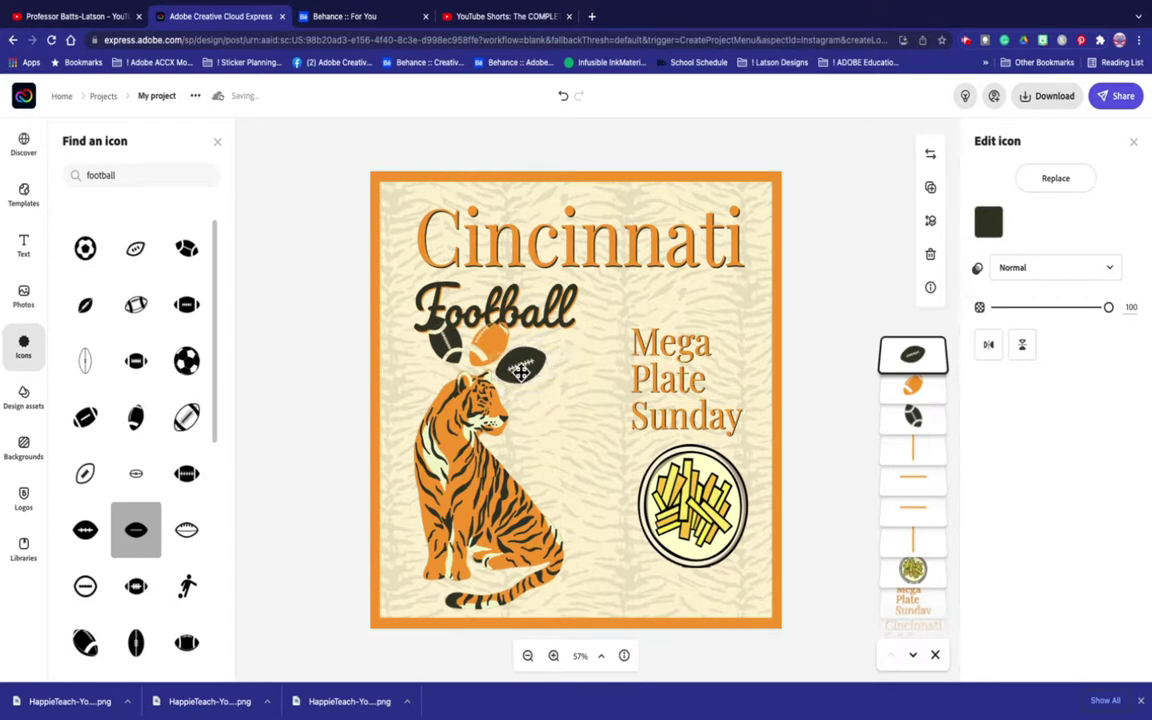
Select the tiger together with the three footballs and nudge them toward the poster's left border and slightly up
{"action": "left_click", "coordinate": [500, 258]}
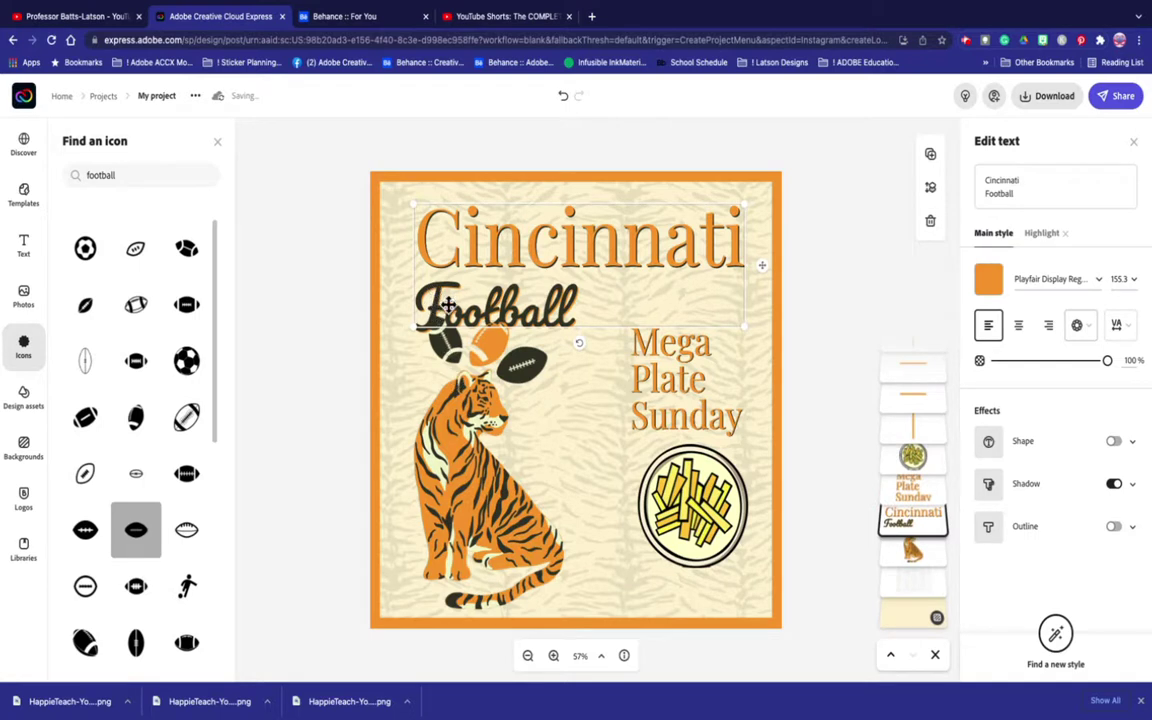
{"action": "left_click", "coordinate": [465, 476]}
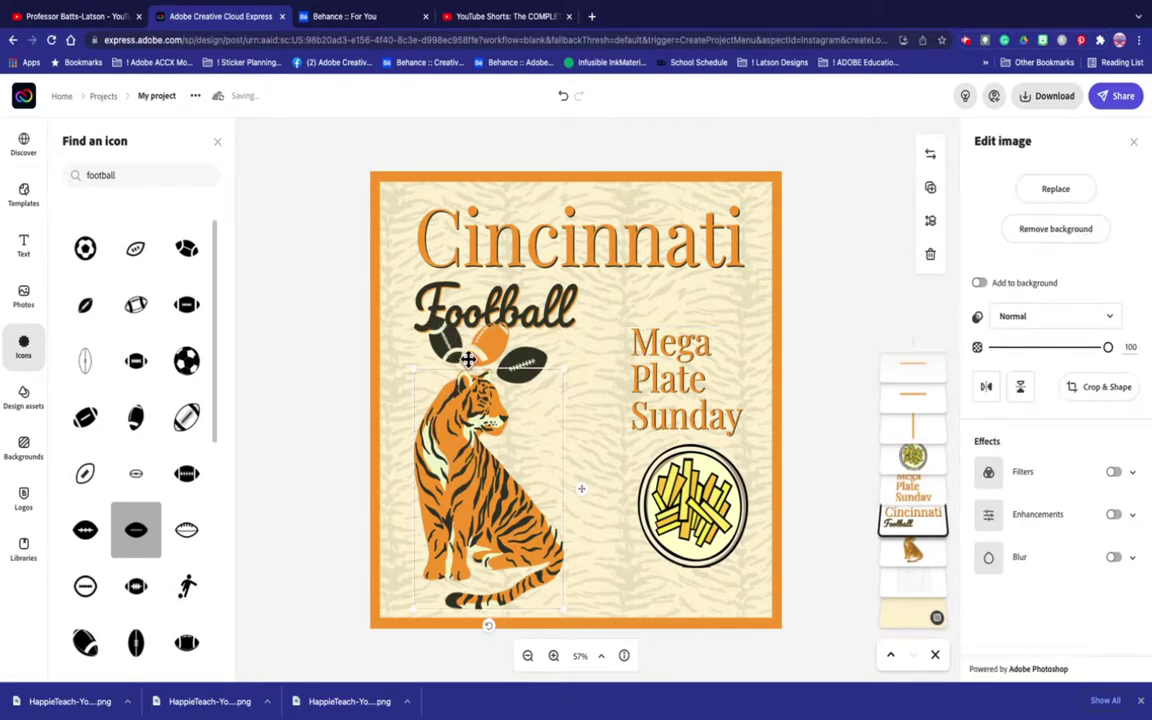
{"action": "left_click", "coordinate": [497, 366]}
{"action": "left_click", "coordinate": [450, 332], "text": "shift"}
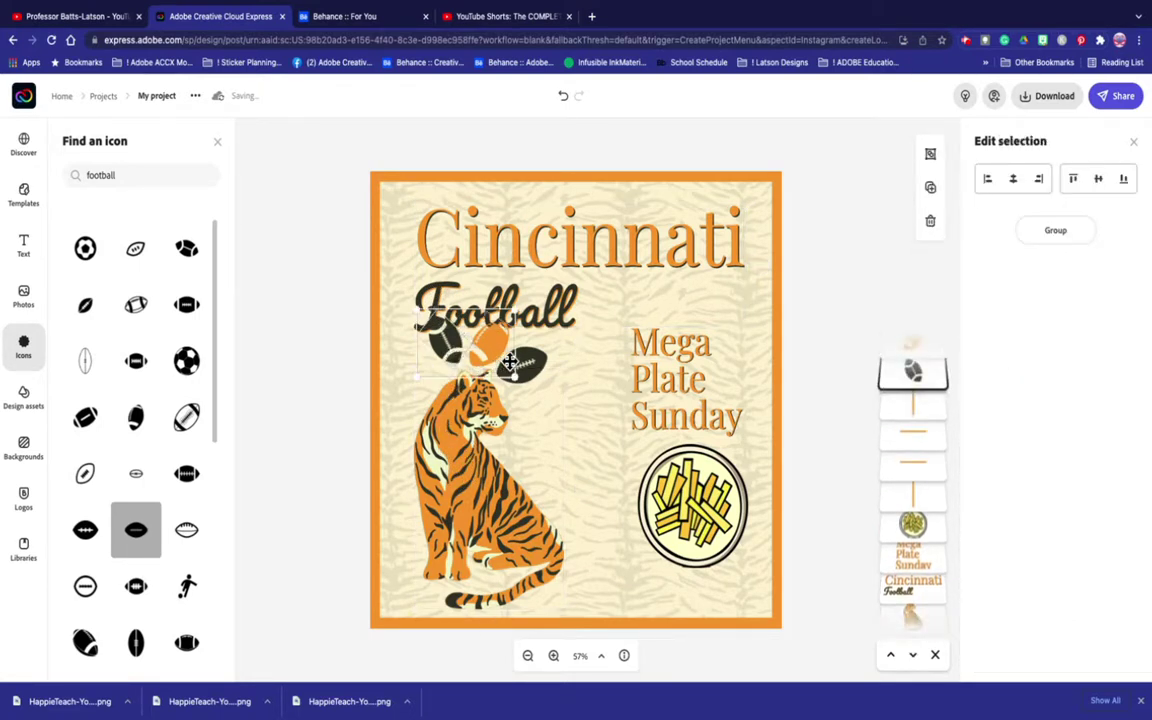
{"action": "left_click", "coordinate": [465, 462], "text": "shift"}
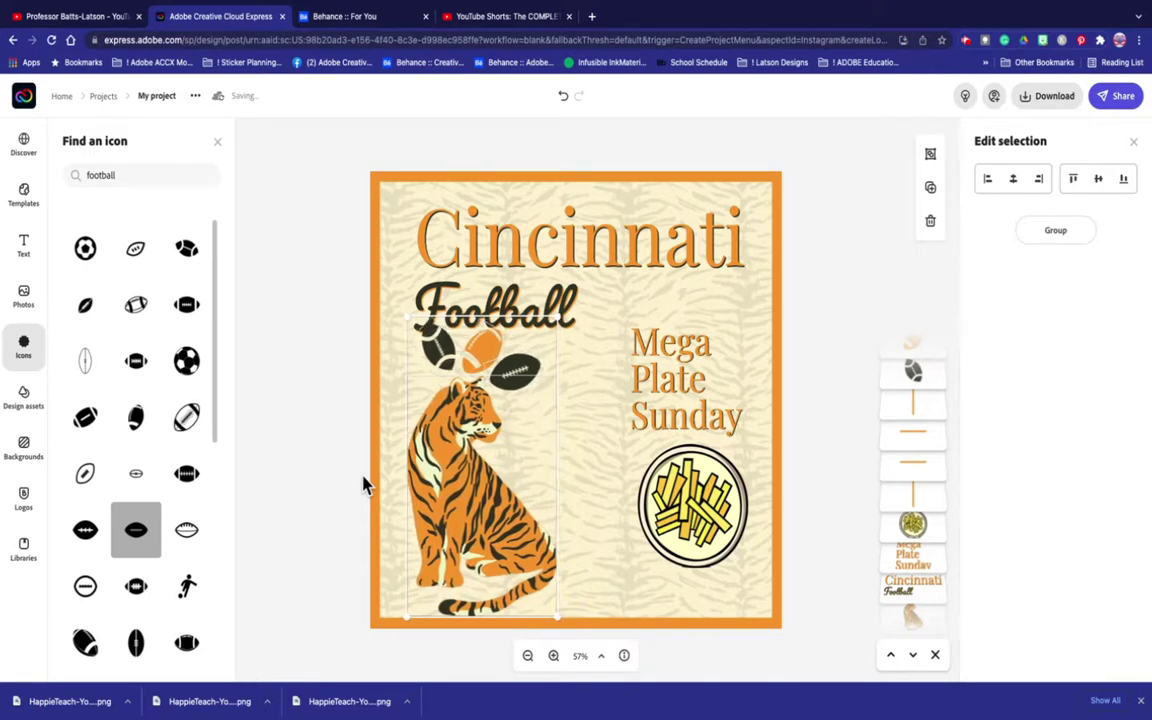
{"action": "key", "text": "Left"}
{"action": "key", "text": "Left"}
{"action": "key", "text": "Left"}
{"action": "key", "text": "Left"}
{"action": "key", "text": "Left"}
{"action": "key", "text": "Left"}
{"action": "key", "text": "Left"}
{"action": "key", "text": "Left"}
{"action": "key", "text": "Left"}
{"action": "key", "text": "Left"}
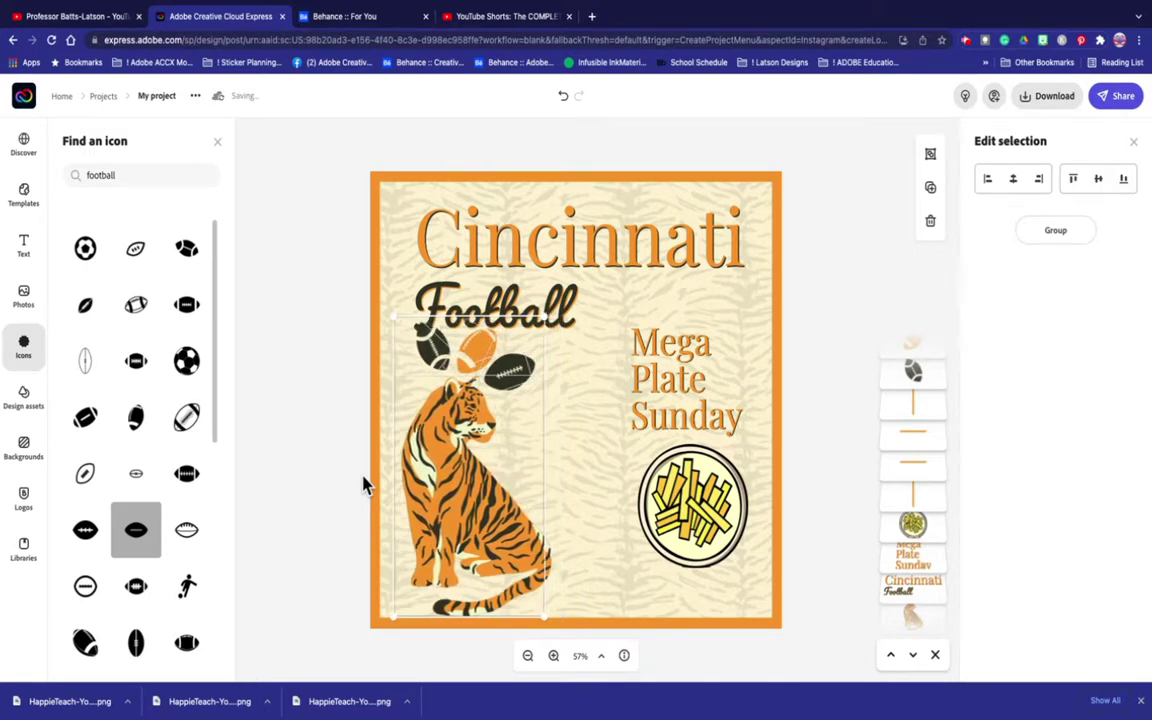
{"action": "key", "text": "Right"}
{"action": "key", "text": "Right"}
{"action": "key", "text": "Right"}
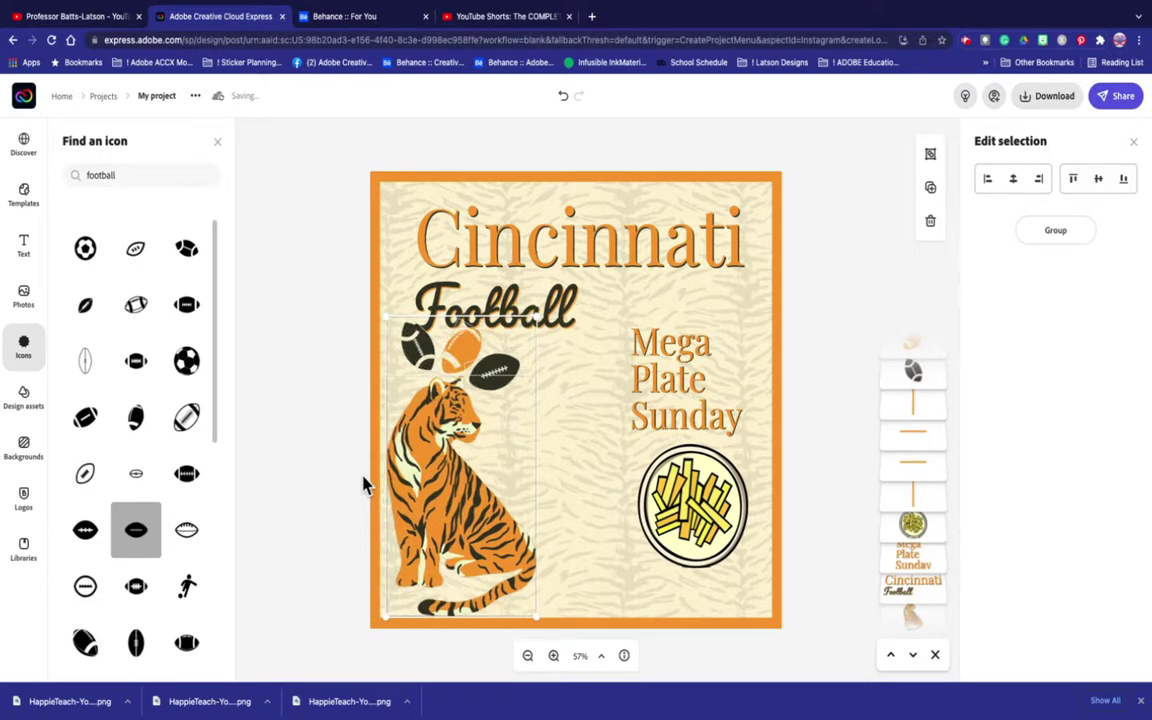
{"action": "key", "text": "Up"}
{"action": "key", "text": "Up"}
{"action": "key", "text": "Up"}
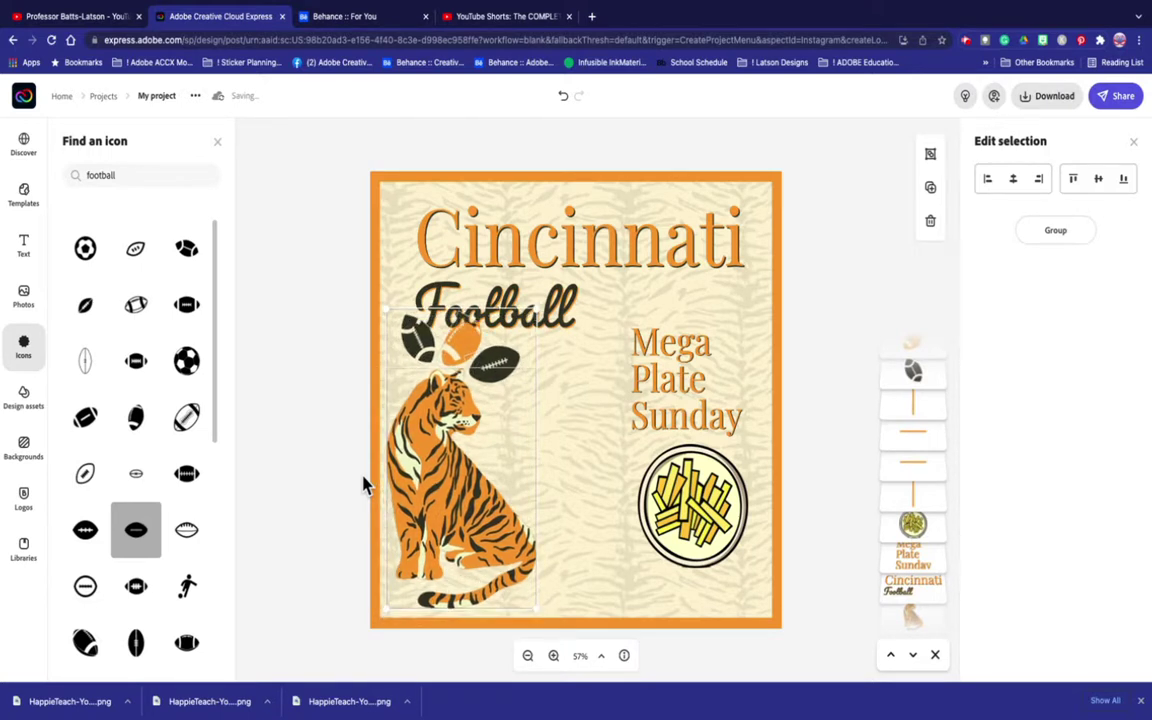
{"action": "left_click", "coordinate": [306, 216]}
Right-align the "Cincinnati Football" title and shift it slightly left on the poster
{"action": "left_click", "coordinate": [462, 268]}
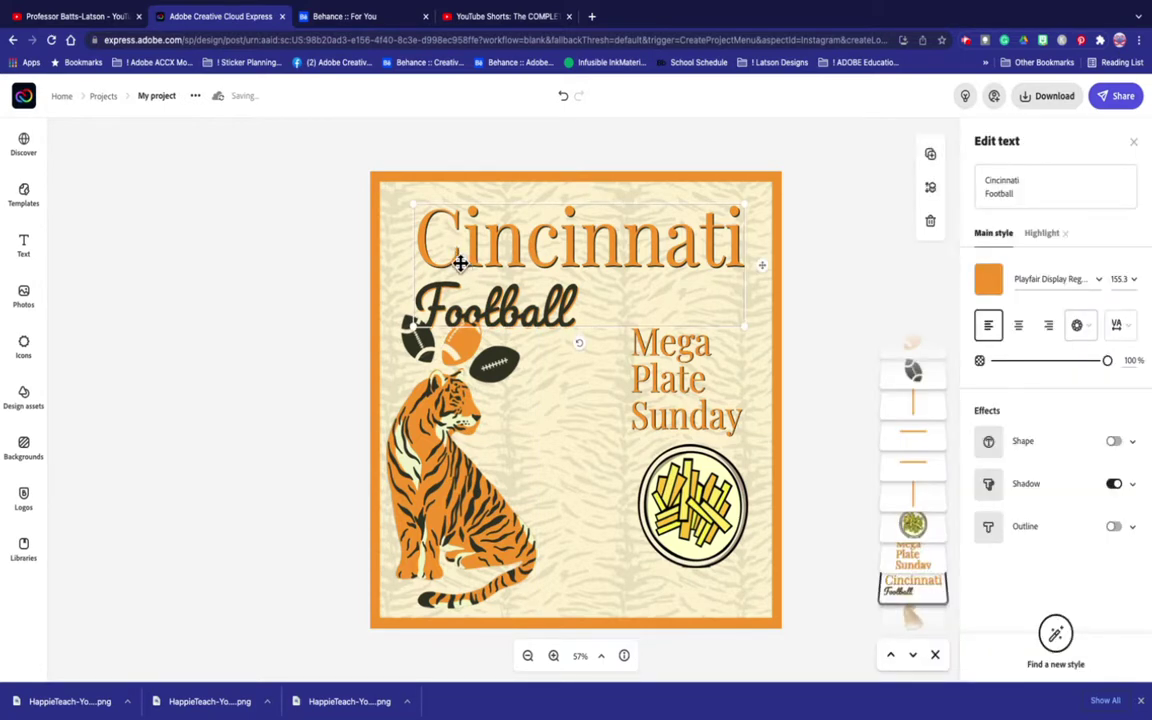
{"action": "left_click", "coordinate": [1048, 325]}
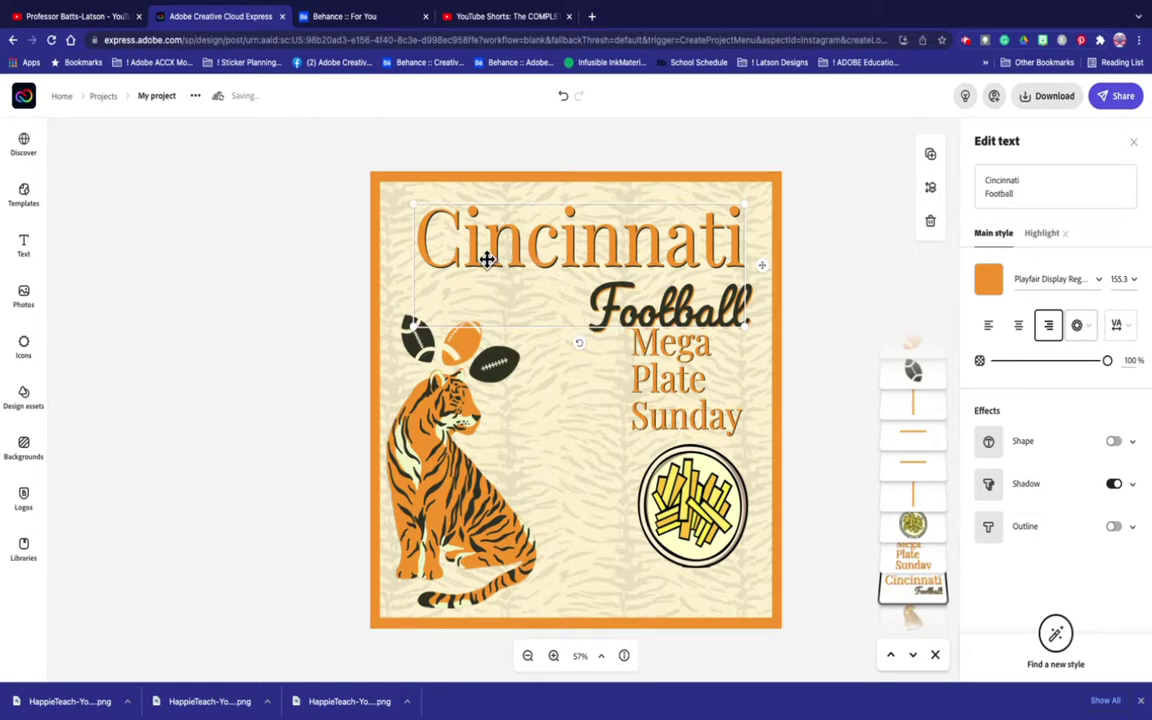
{"action": "left_click_drag", "start_coordinate": [485, 260], "coordinate": [480, 266]}
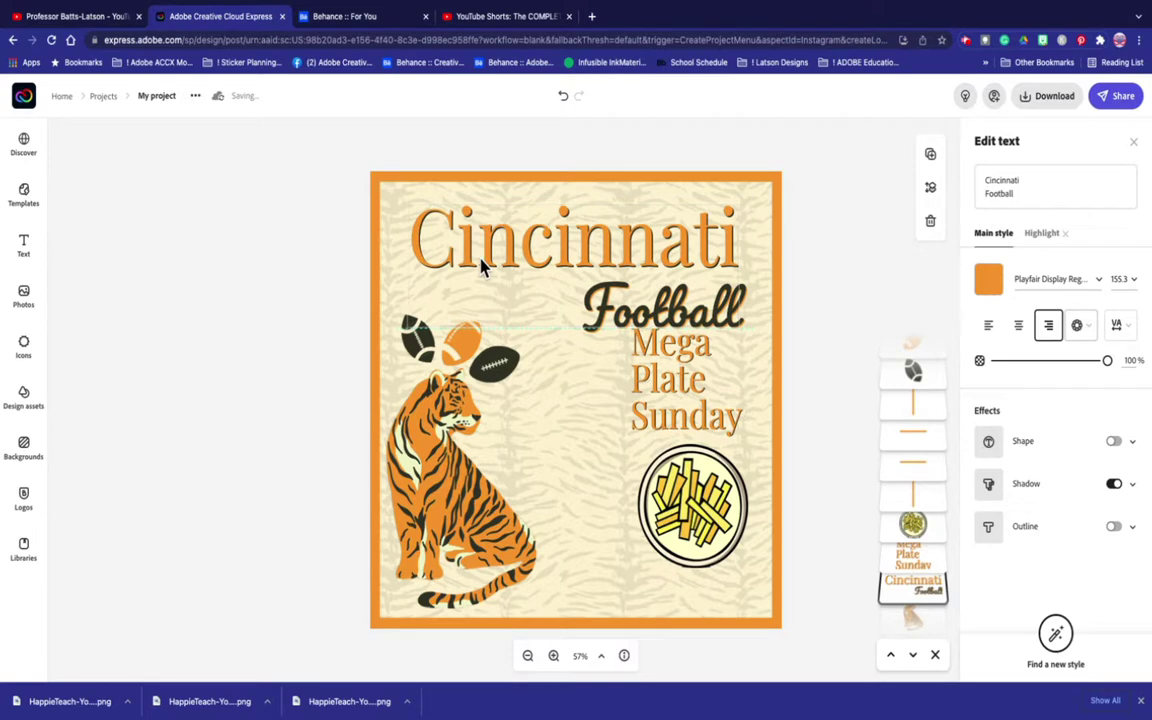
Move the "Mega Plate Sunday" text and the fries plate together down and slightly left, clear of the word "Football"
{"action": "left_click", "coordinate": [681, 386]}
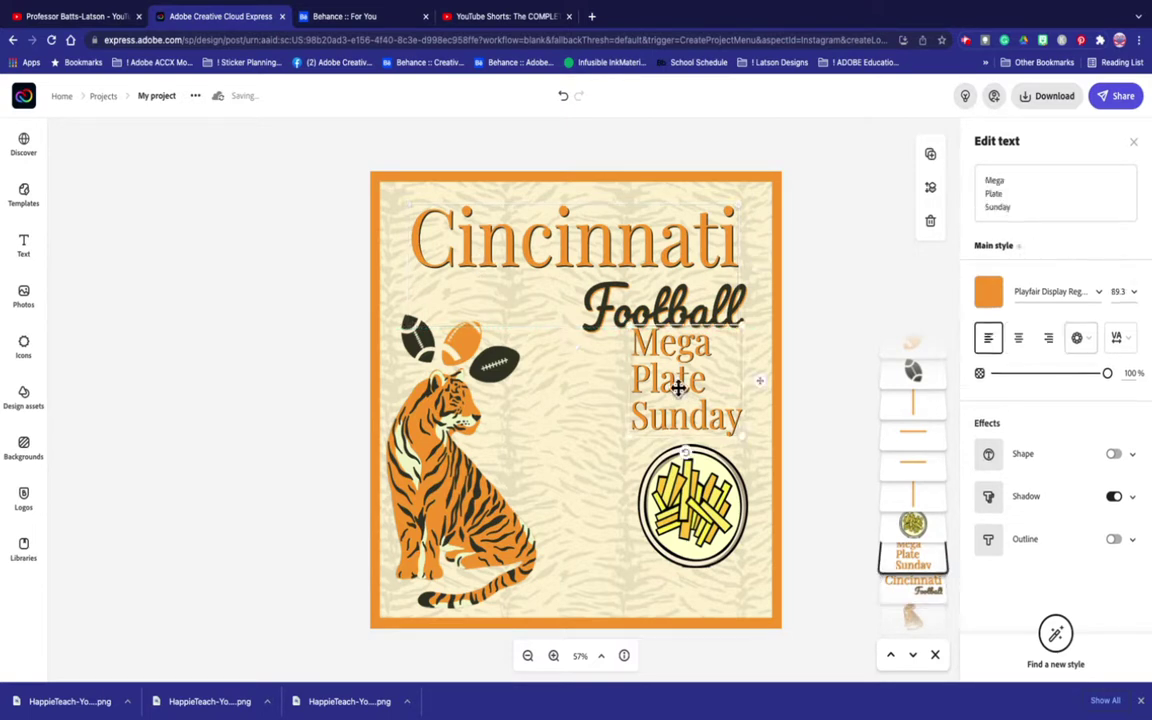
{"action": "left_click", "coordinate": [691, 490], "text": "shift"}
{"action": "left_click_drag", "start_coordinate": [686, 404], "coordinate": [674, 442]}
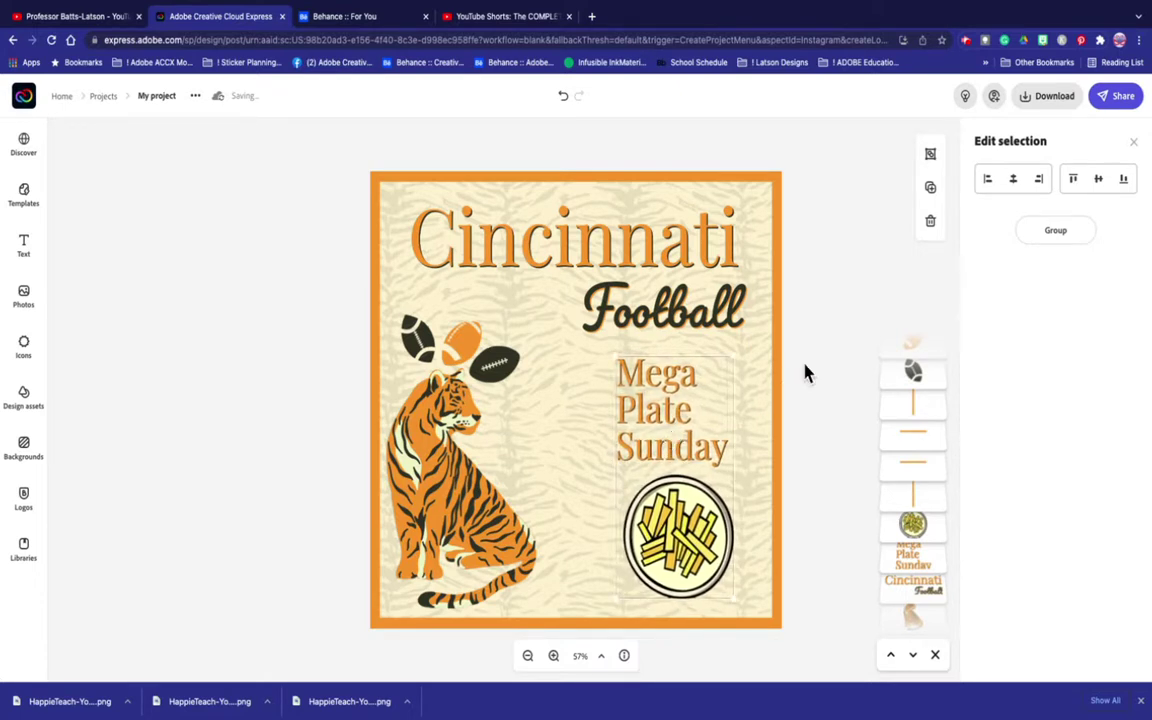
{"action": "left_click", "coordinate": [805, 374]}
Make the fries plate slightly smaller and reposition the "Mega Plate Sunday" text directly above it
{"action": "left_click", "coordinate": [655, 421]}
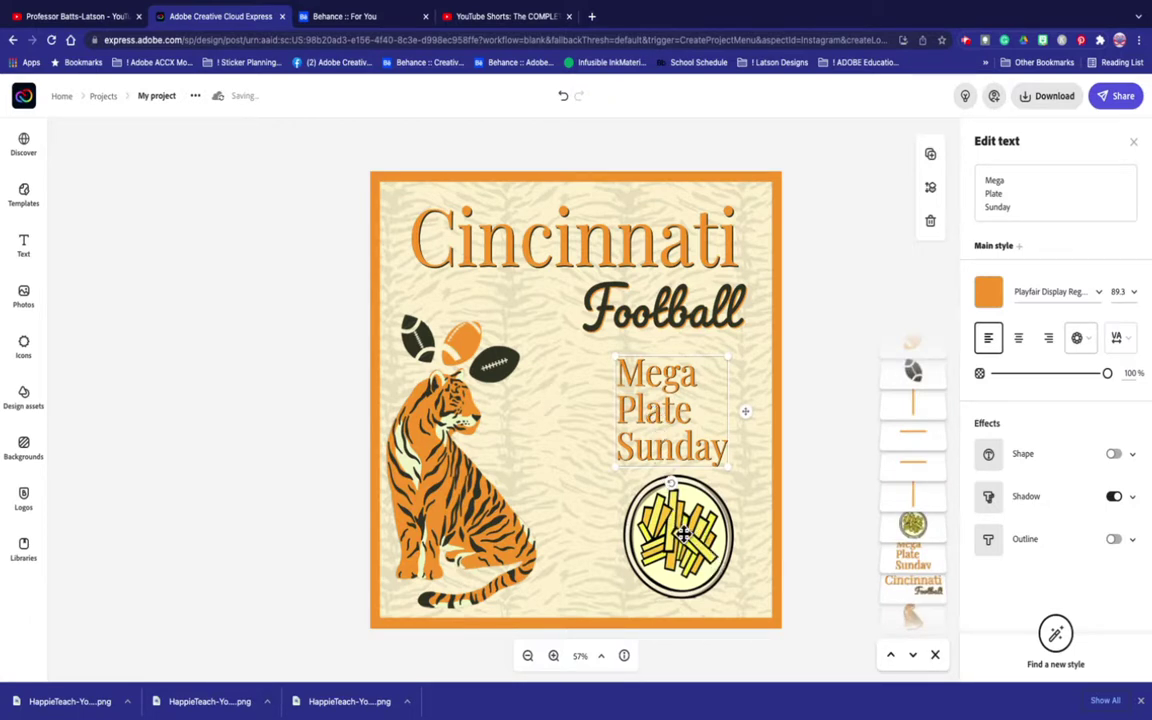
{"action": "left_click", "coordinate": [645, 425]}
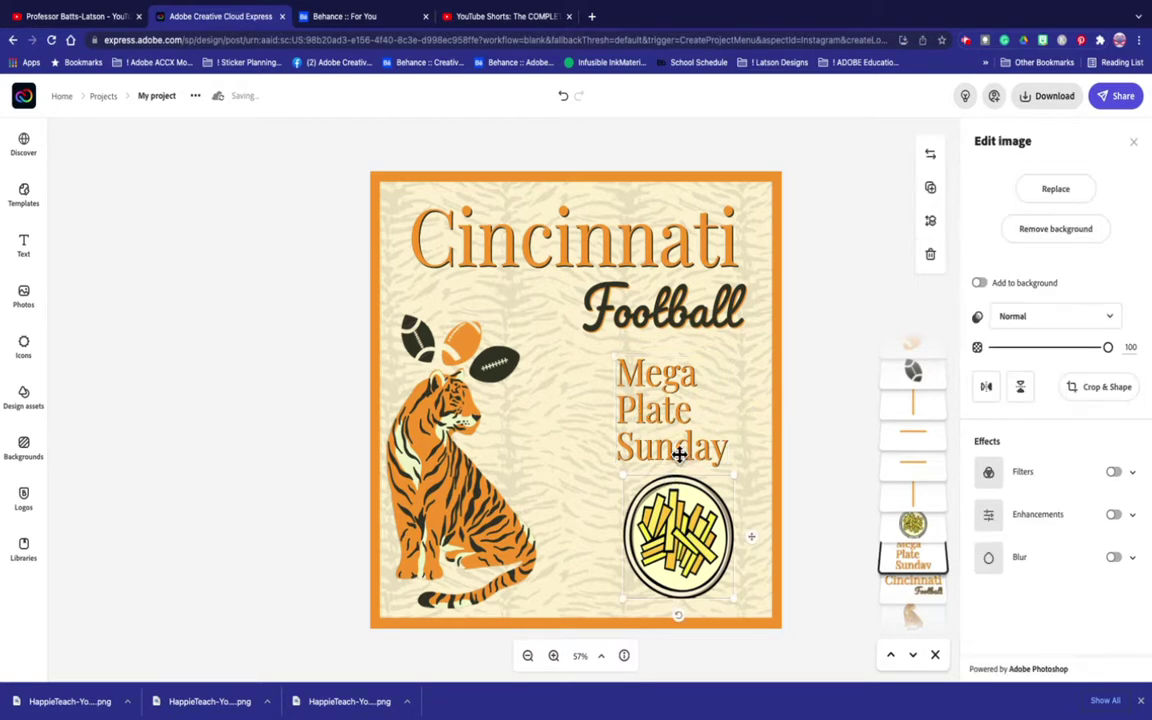
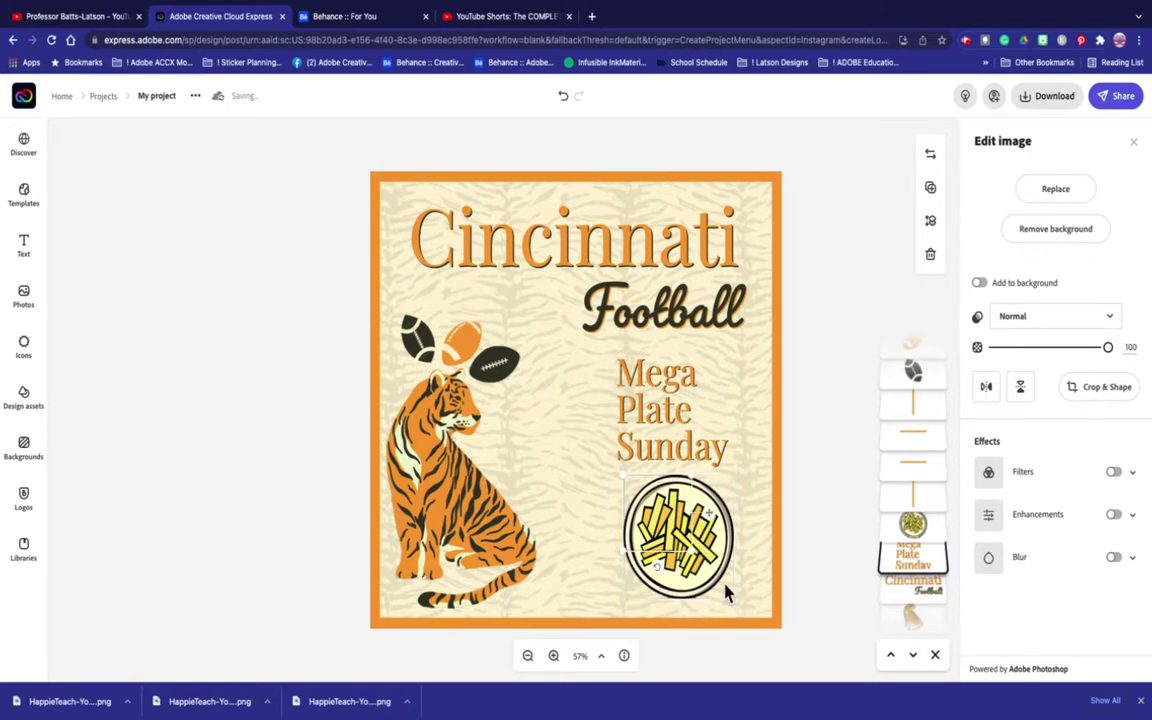
{"action": "left_click", "coordinate": [645, 450]}
{"action": "mouse_move", "coordinate": [643, 449]}
{"action": "left_mouse_down"}
{"action": "mouse_move", "coordinate": [643, 419]}
{"action": "mouse_move", "coordinate": [642, 432]}
{"action": "left_mouse_up"}
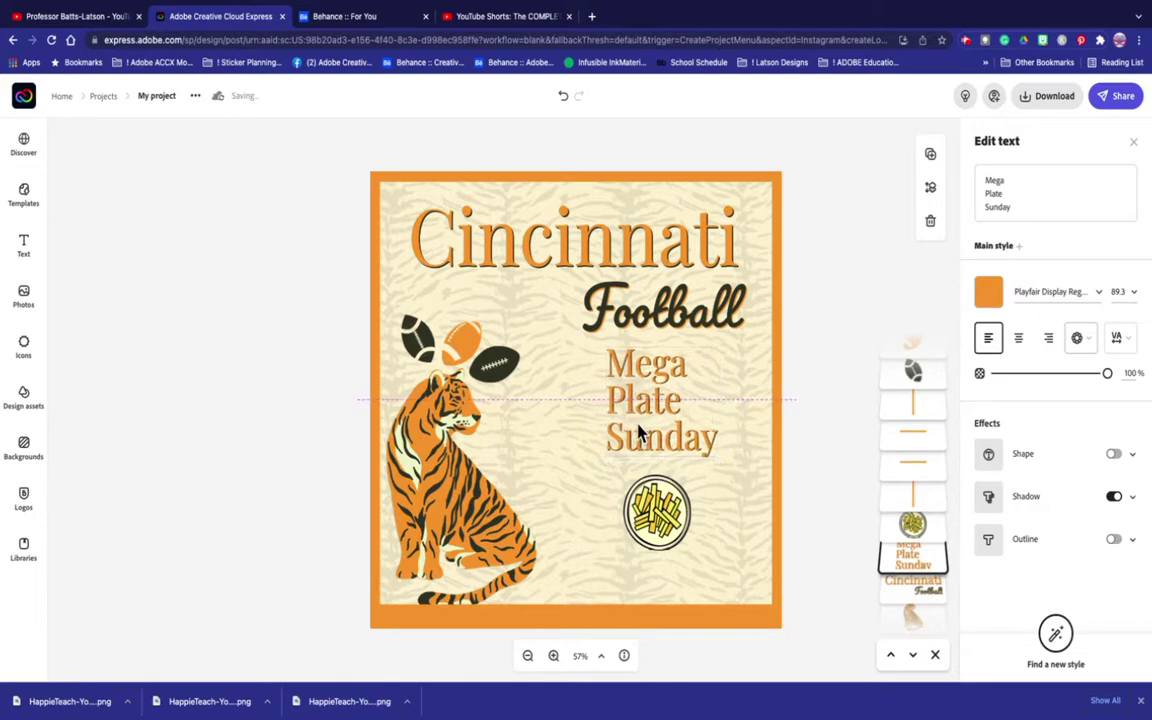
{"action": "left_click", "coordinate": [680, 545]}
{"action": "left_click_drag", "start_coordinate": [699, 558], "coordinate": [729, 565]}
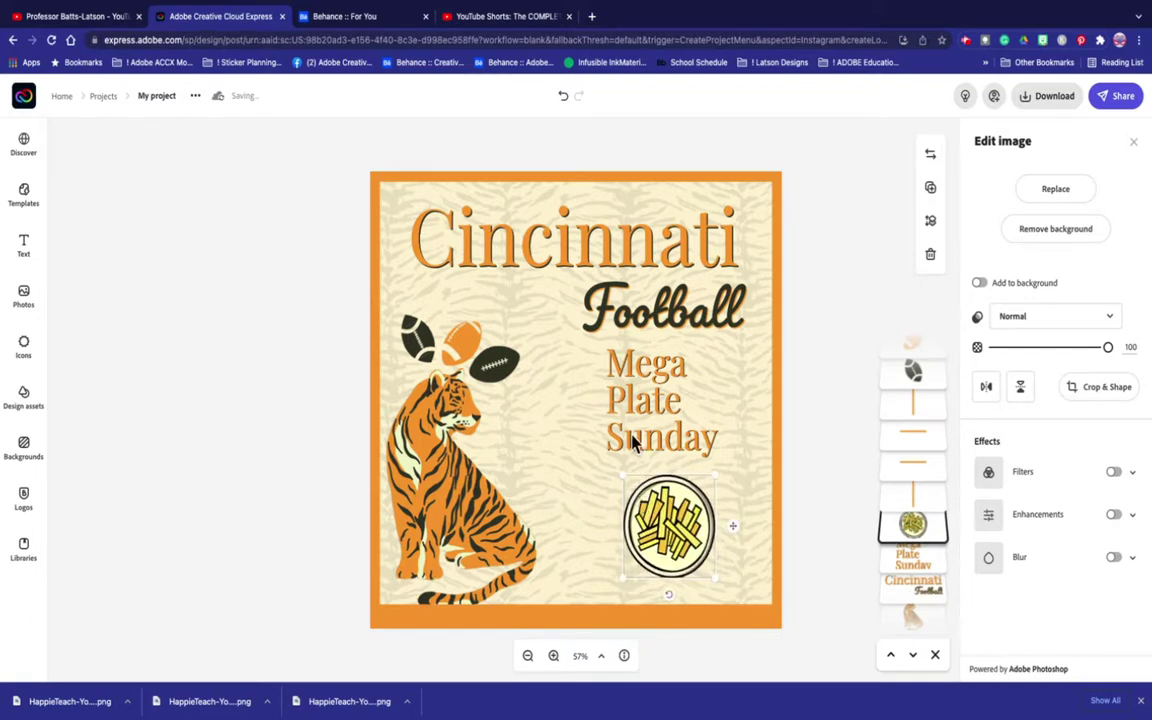
{"action": "mouse_move", "coordinate": [630, 445]}
{"action": "left_mouse_down"}
{"action": "mouse_move", "coordinate": [643, 446]}
{"action": "mouse_move", "coordinate": [634, 458]}
{"action": "left_mouse_up"}
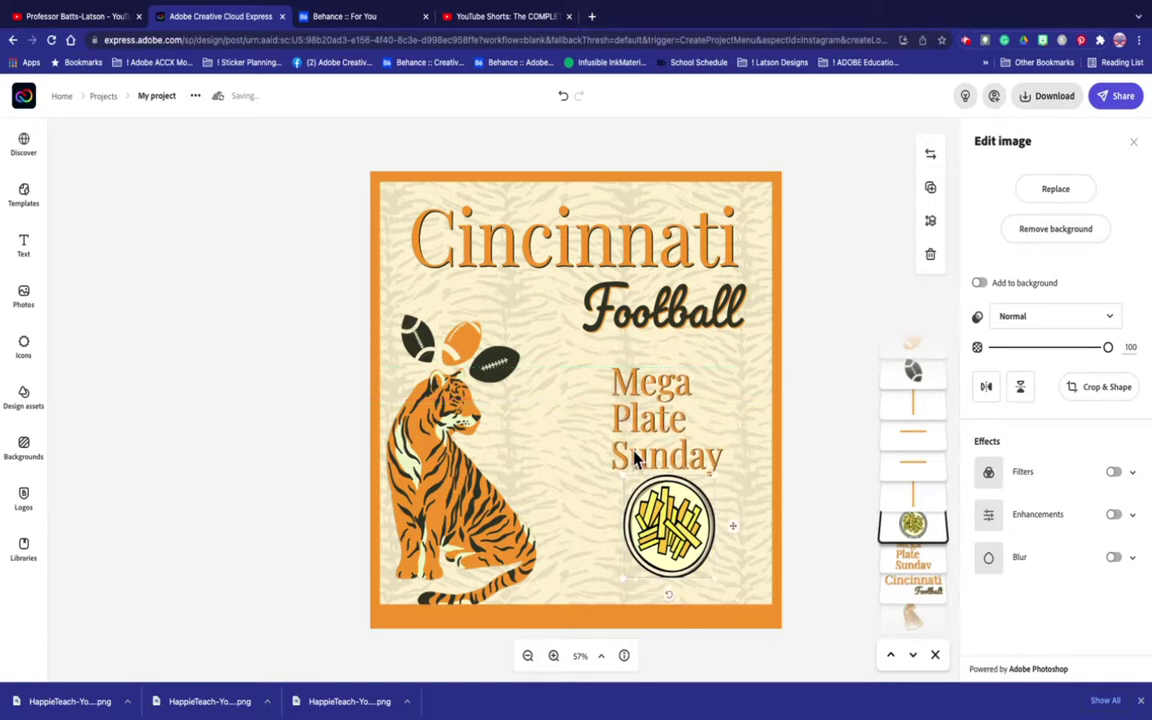
Give the "Mega Plate Sunday" text the title's highlight font, Pacifico Regular, and enlarge it to about size 106 above the plate
{"action": "left_click", "coordinate": [634, 390]}
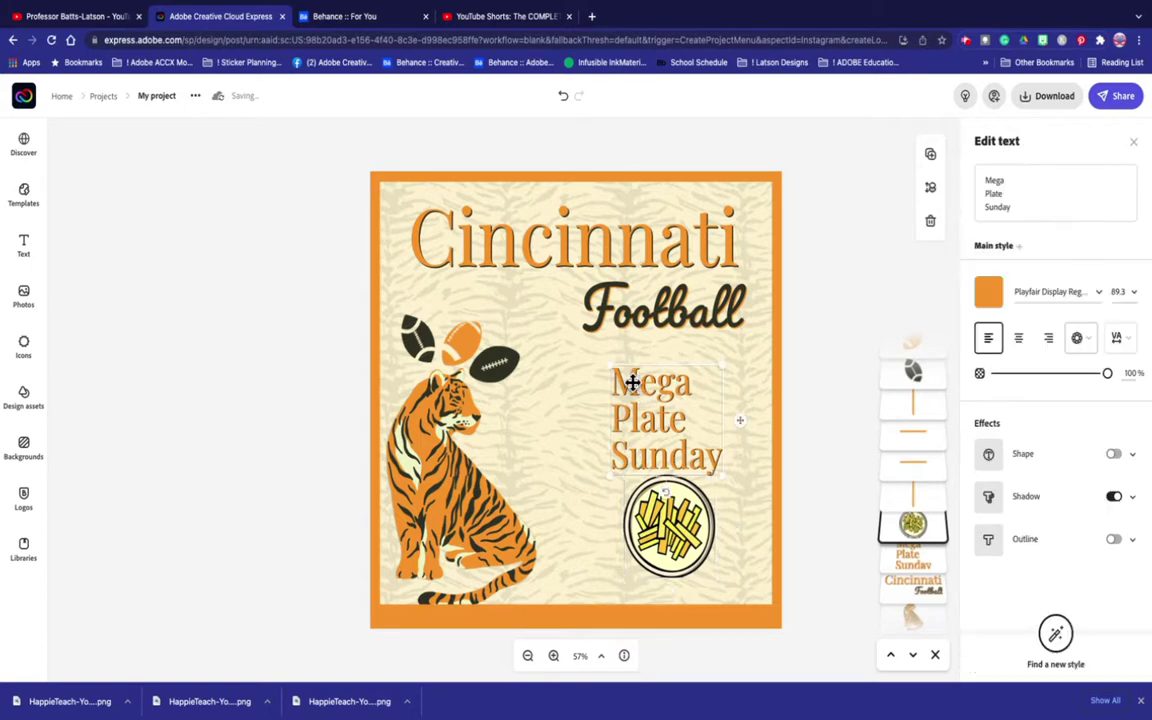
{"action": "left_click", "coordinate": [624, 318]}
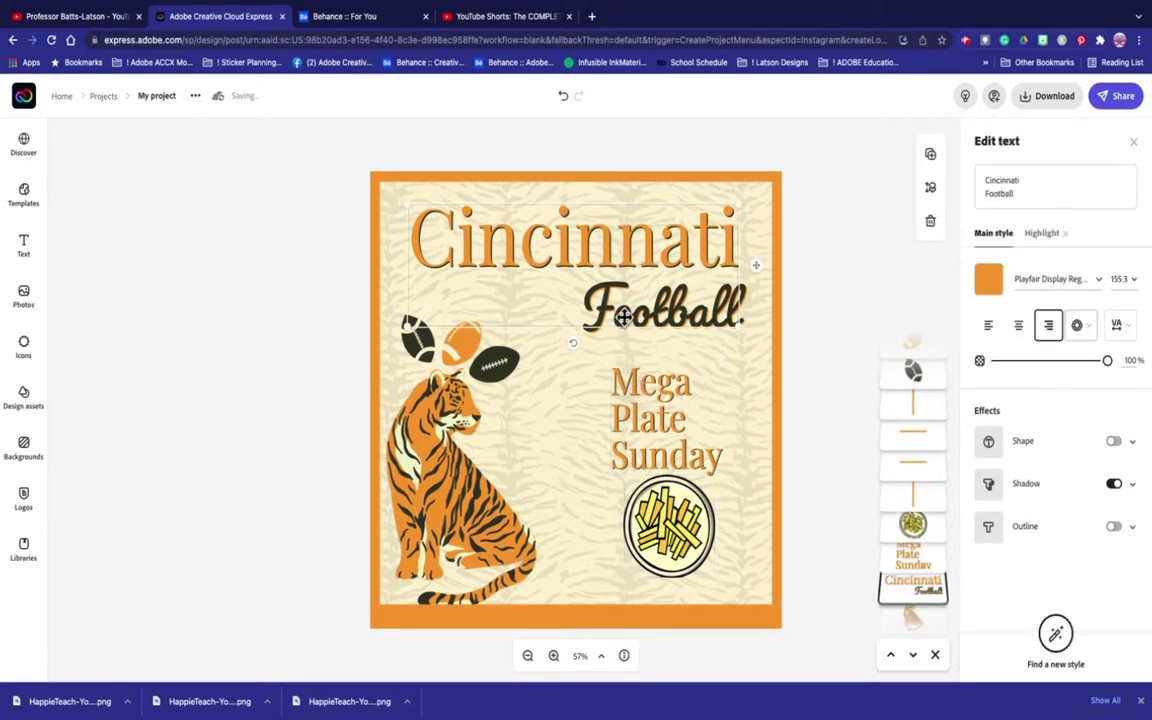
{"action": "left_click", "coordinate": [1041, 236]}
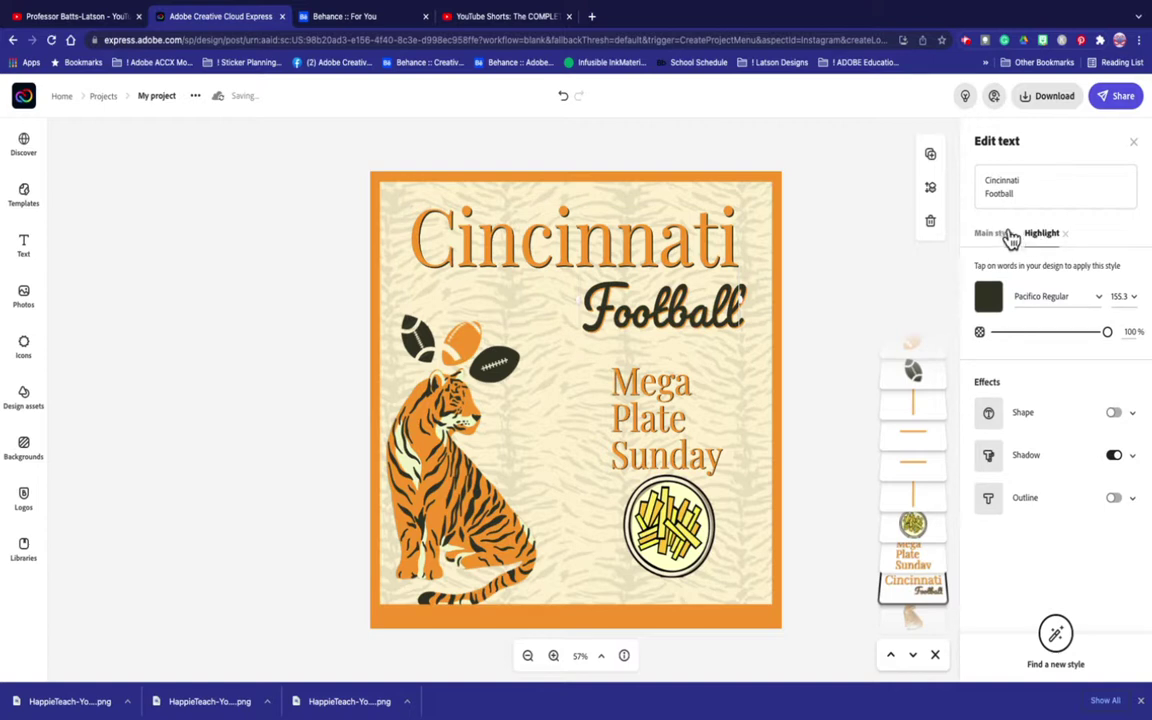
{"action": "left_click", "coordinate": [1011, 236]}
{"action": "left_click", "coordinate": [655, 418]}
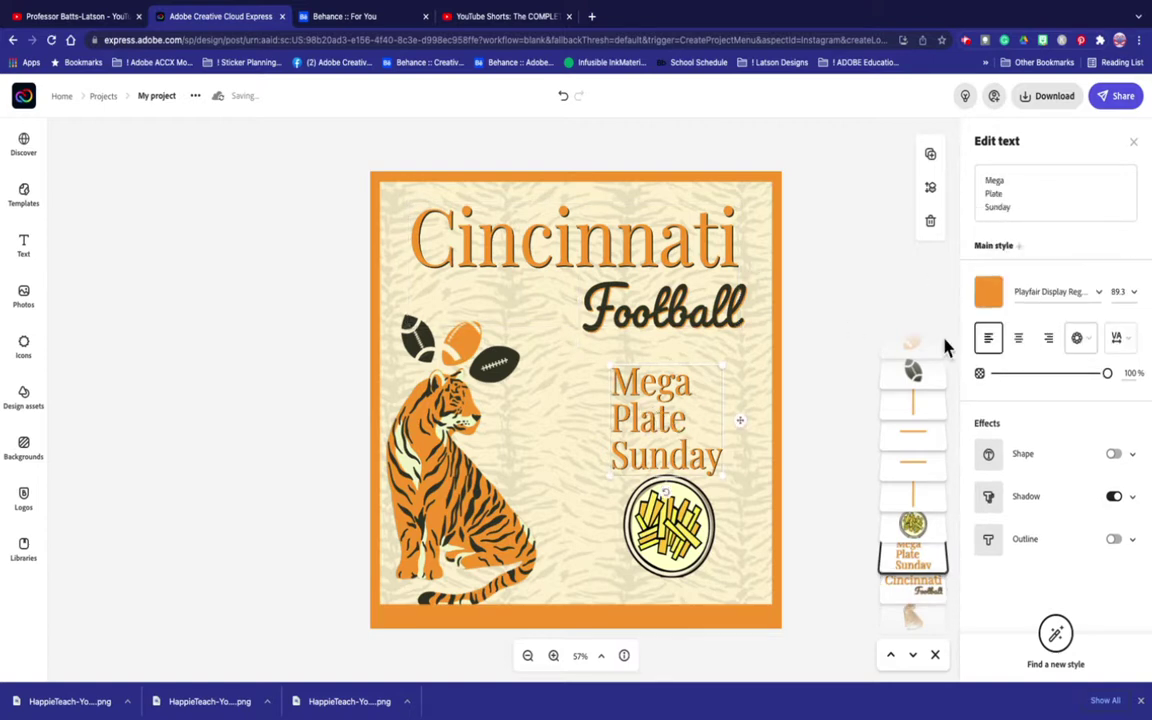
{"action": "left_click", "coordinate": [1017, 291]}
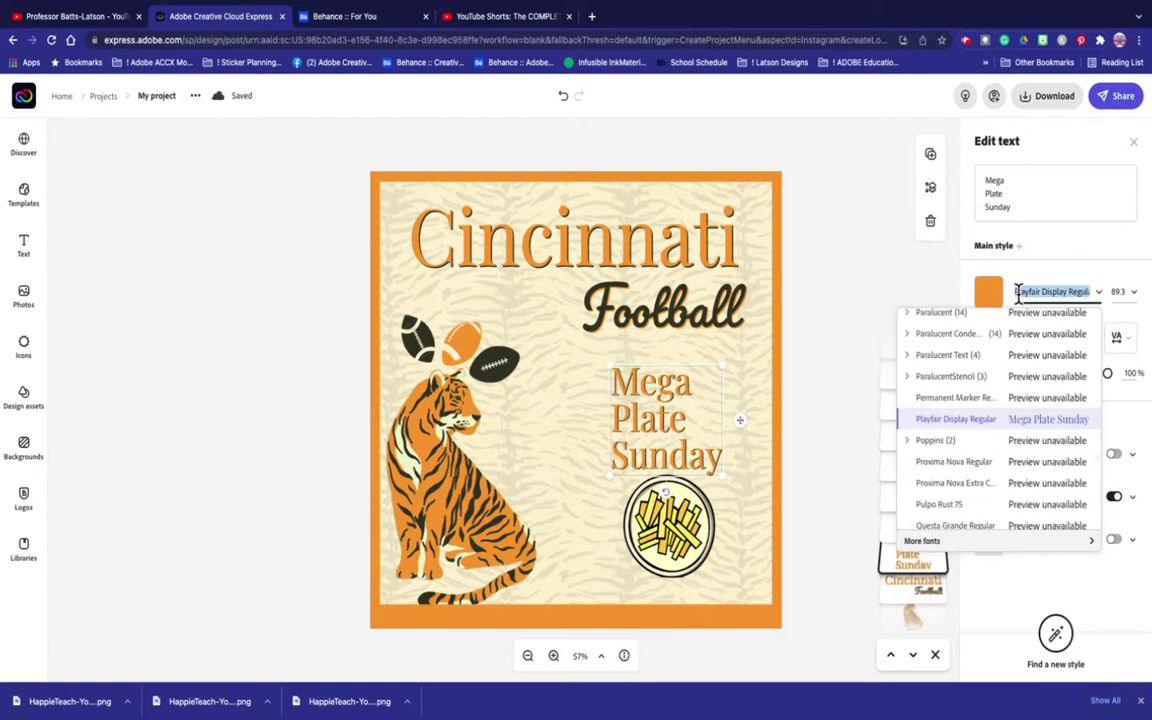
{"action": "type", "text": "pac"}
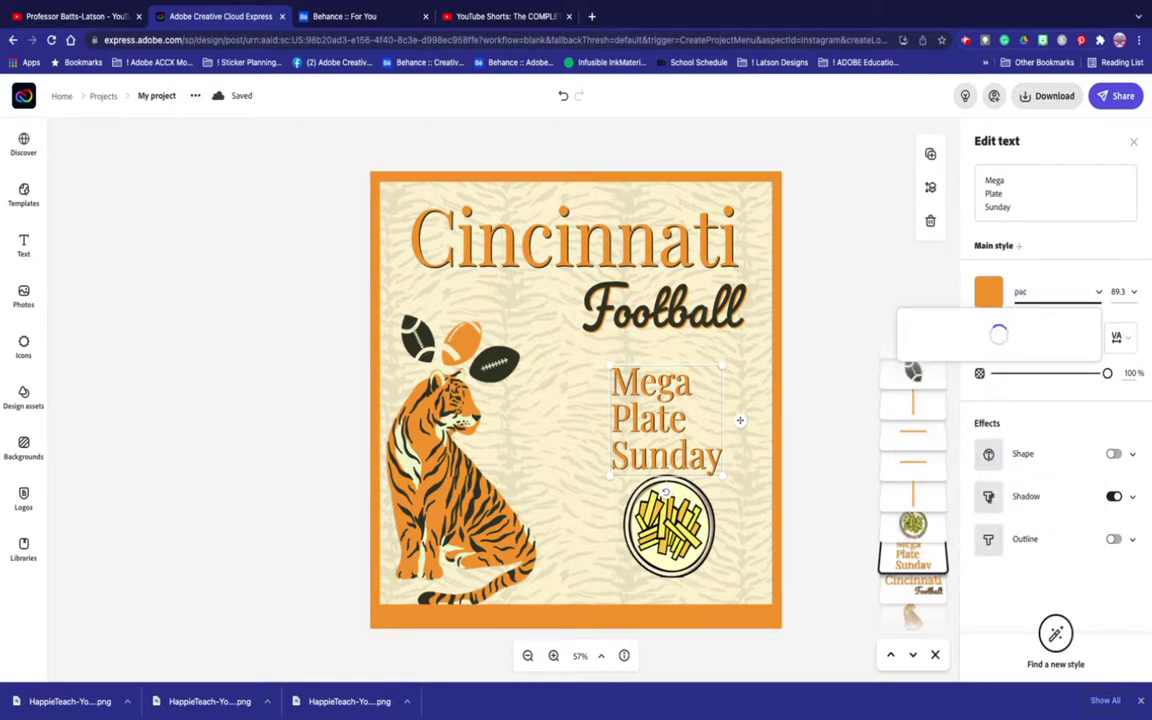
{"action": "type", "text": "i"}
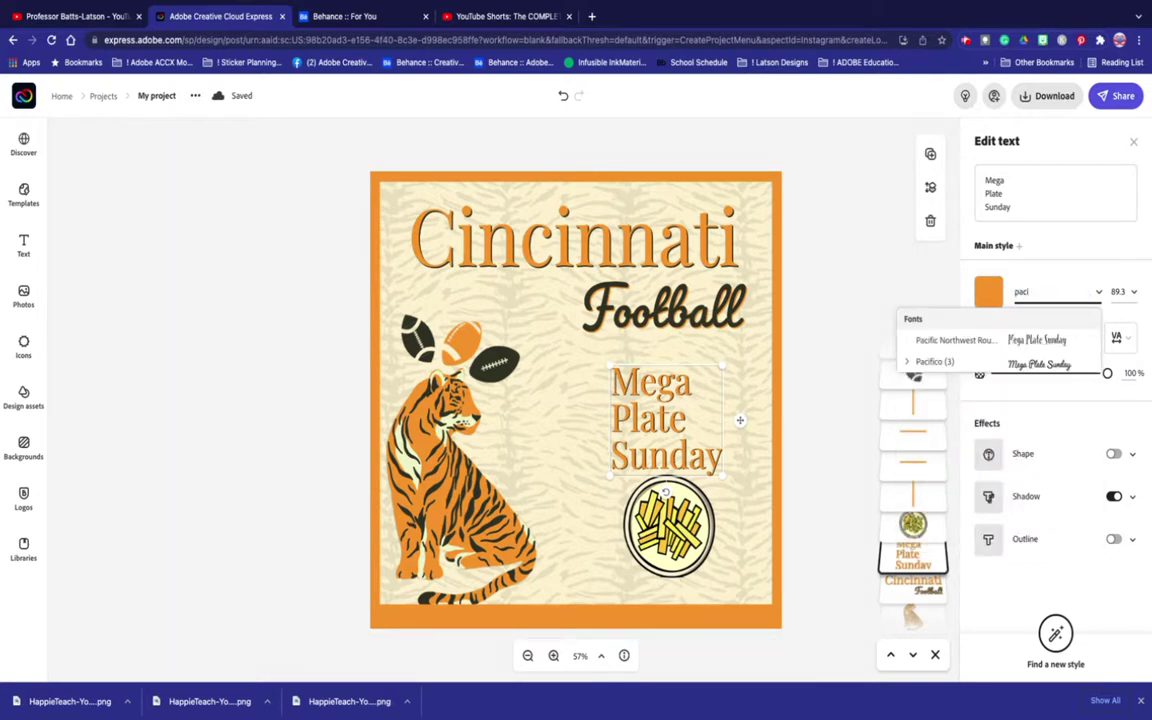
{"action": "left_click", "coordinate": [959, 370]}
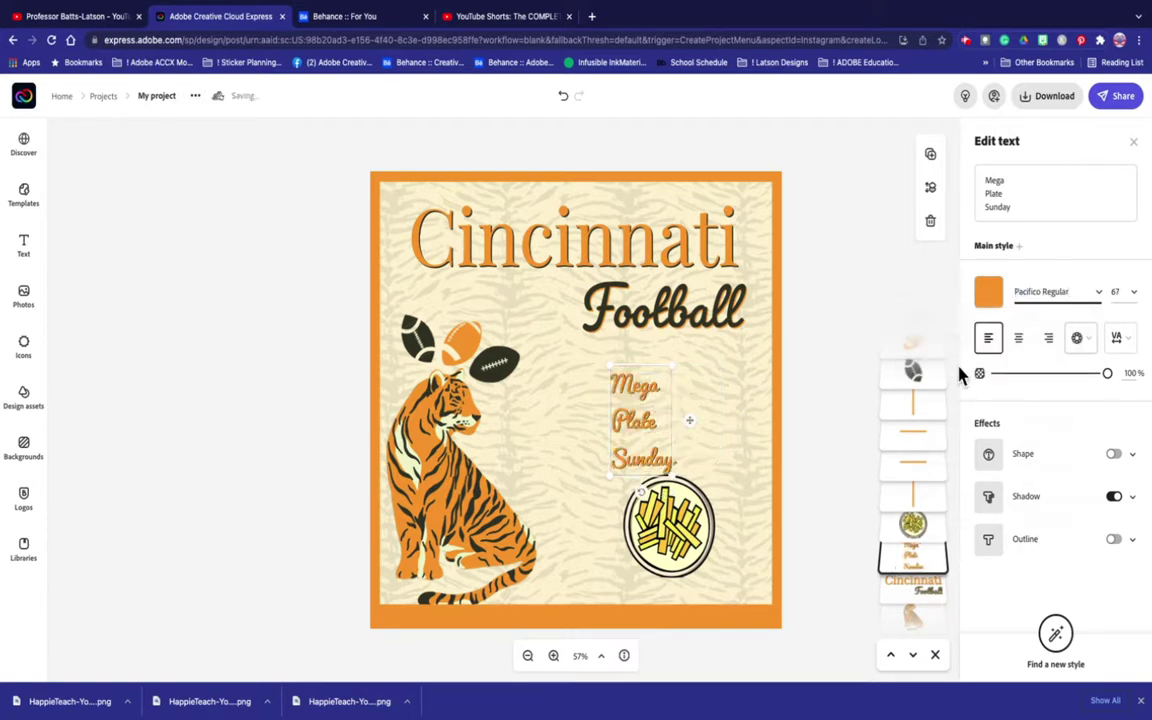
{"action": "left_click_drag", "start_coordinate": [674, 474], "coordinate": [733, 475]}
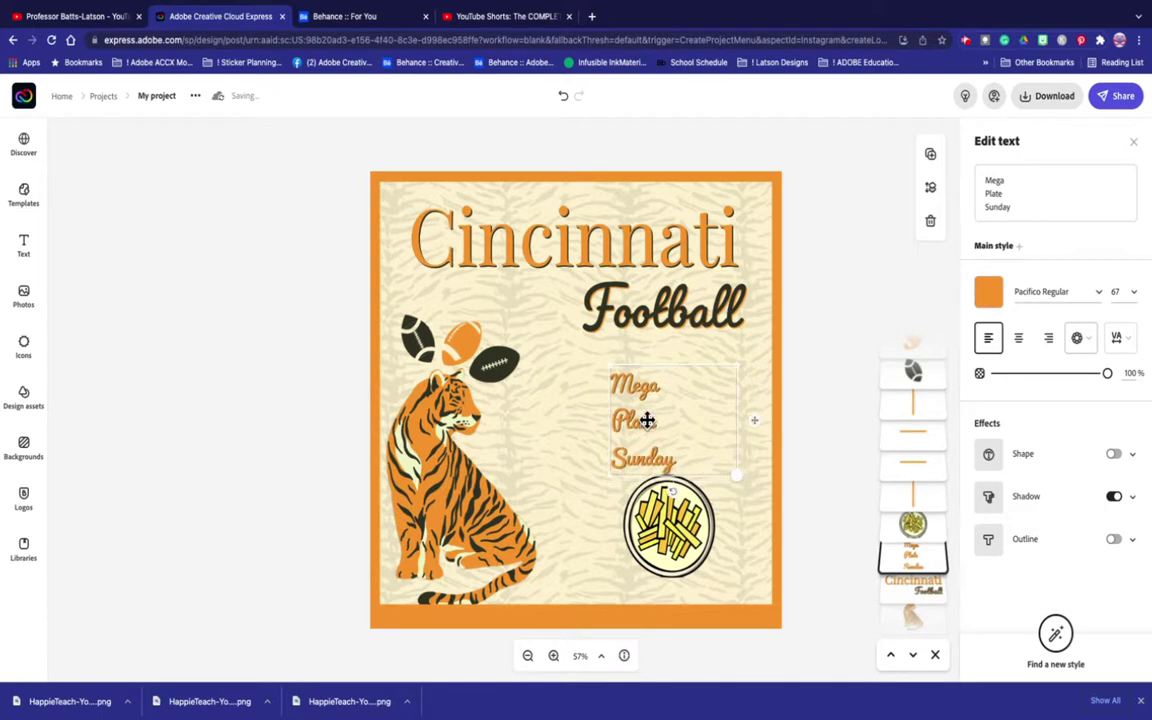
{"action": "left_click_drag", "start_coordinate": [611, 369], "coordinate": [657, 368]}
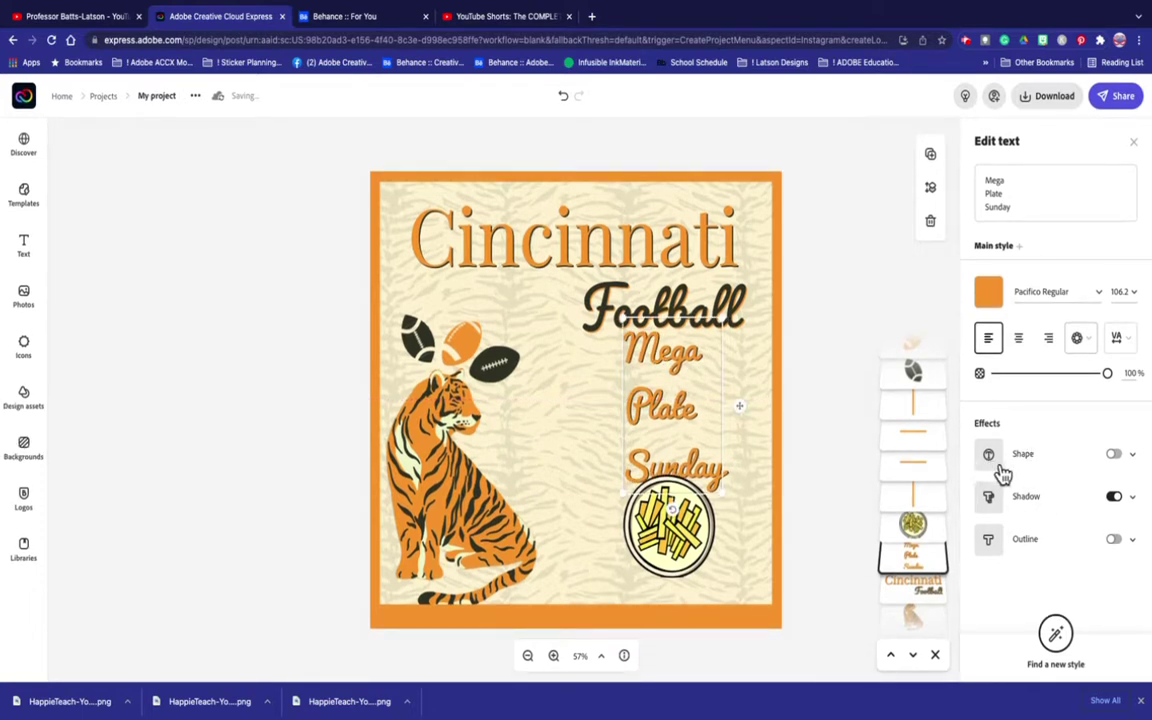
Try a line spacing of -40 on the "Mega Plate Sunday" text and shrink it to about size 75 above the plate
{"action": "left_click", "coordinate": [1116, 338]}
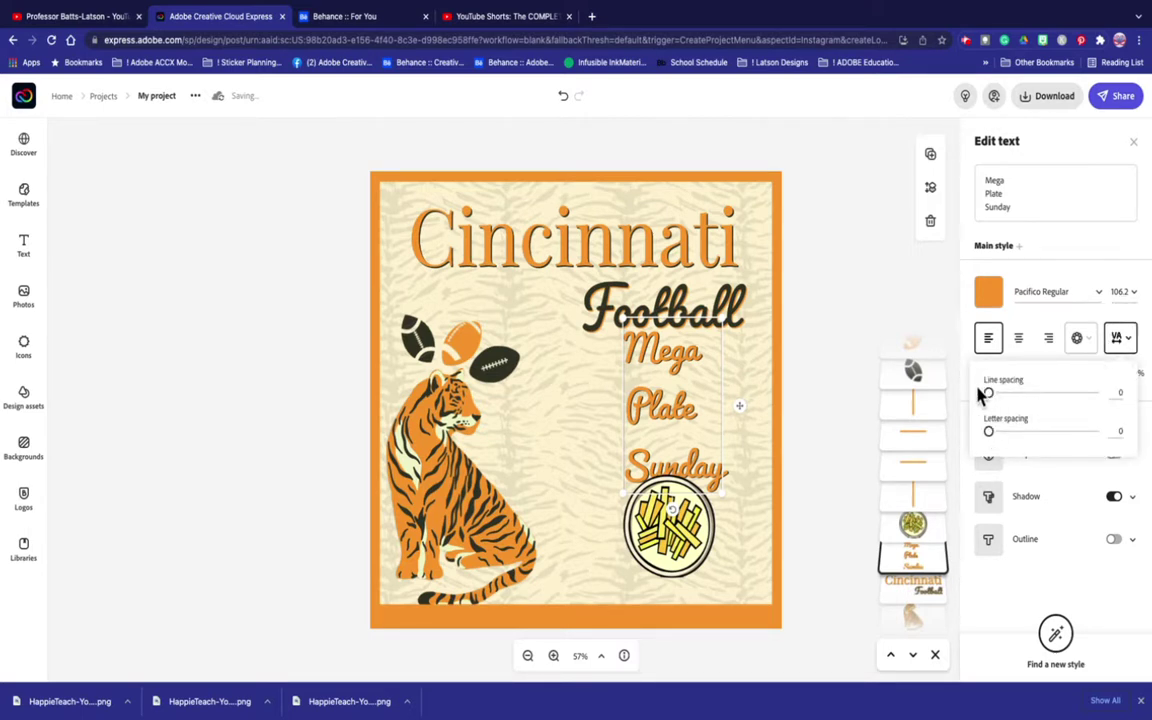
{"action": "left_click", "coordinate": [1120, 393]}
{"action": "key", "text": "BackSpace"}
{"action": "type", "text": "-40"}
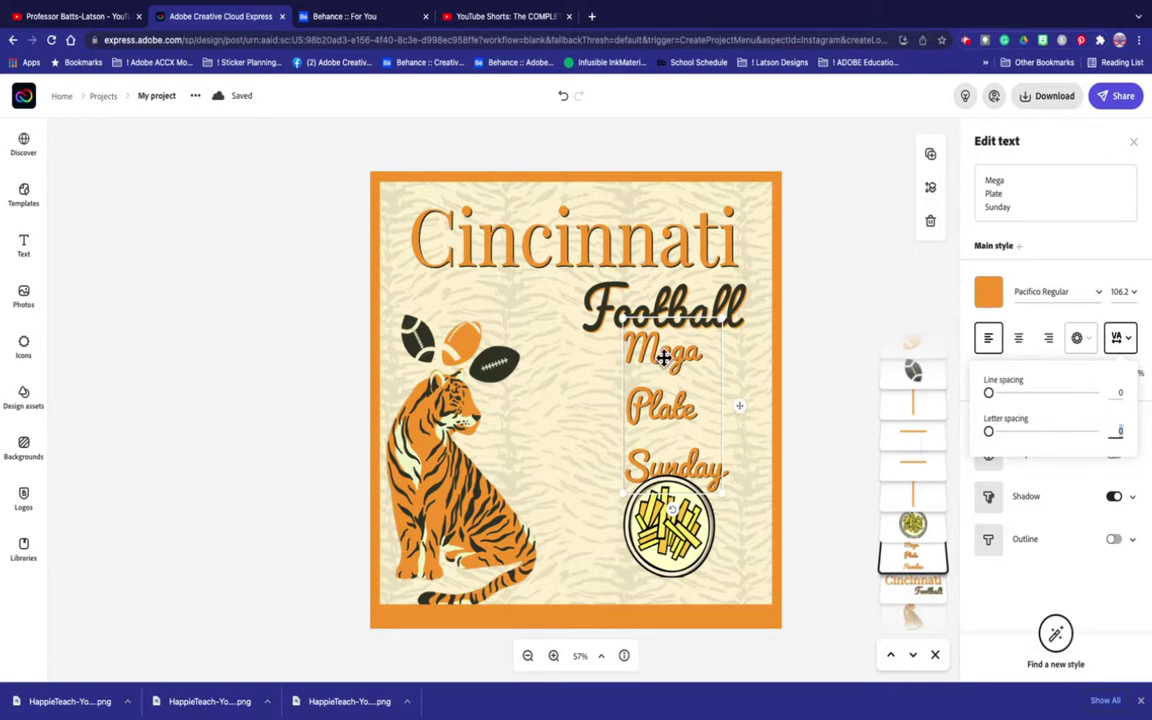
{"action": "left_click_drag", "start_coordinate": [720, 495], "coordinate": [765, 437]}
{"action": "left_click_drag", "start_coordinate": [658, 373], "coordinate": [681, 404]}
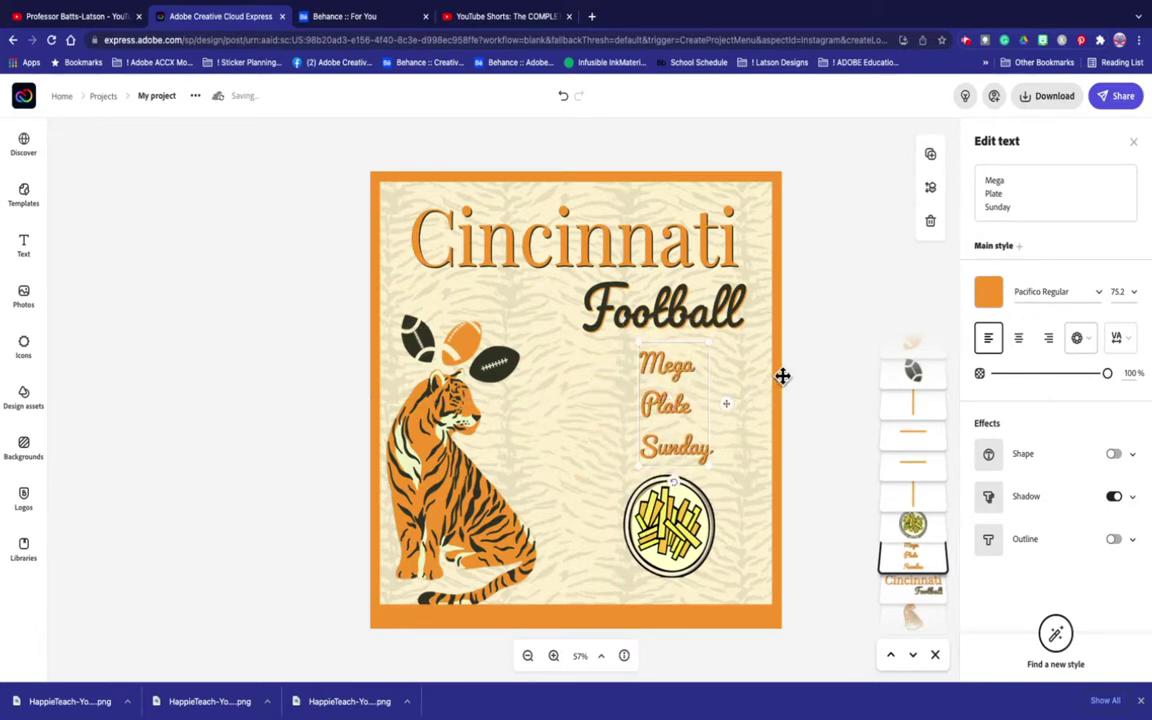
Undo the recent size, position and font changes until the "Mega Plate Sunday" text is back in Playfair Display at size 89.3
{"action": "key", "text": "super+z"}
{"action": "key", "text": "super+z"}
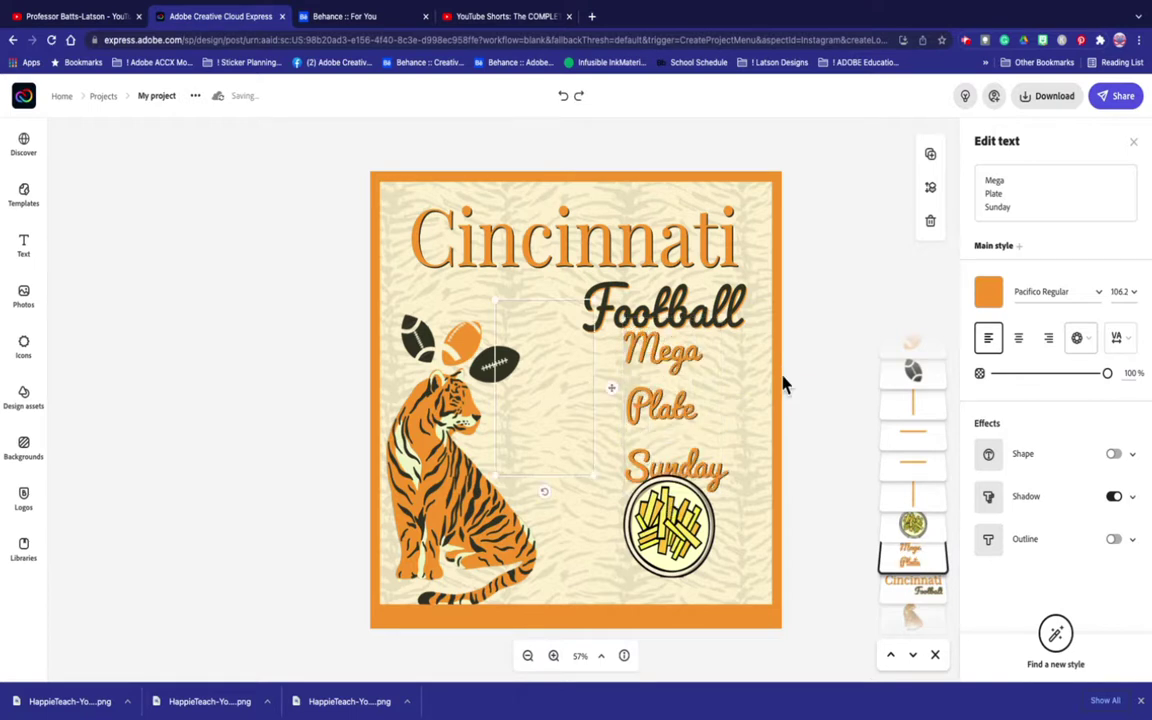
{"action": "key", "text": "super+z"}
{"action": "key", "text": "super+z"}
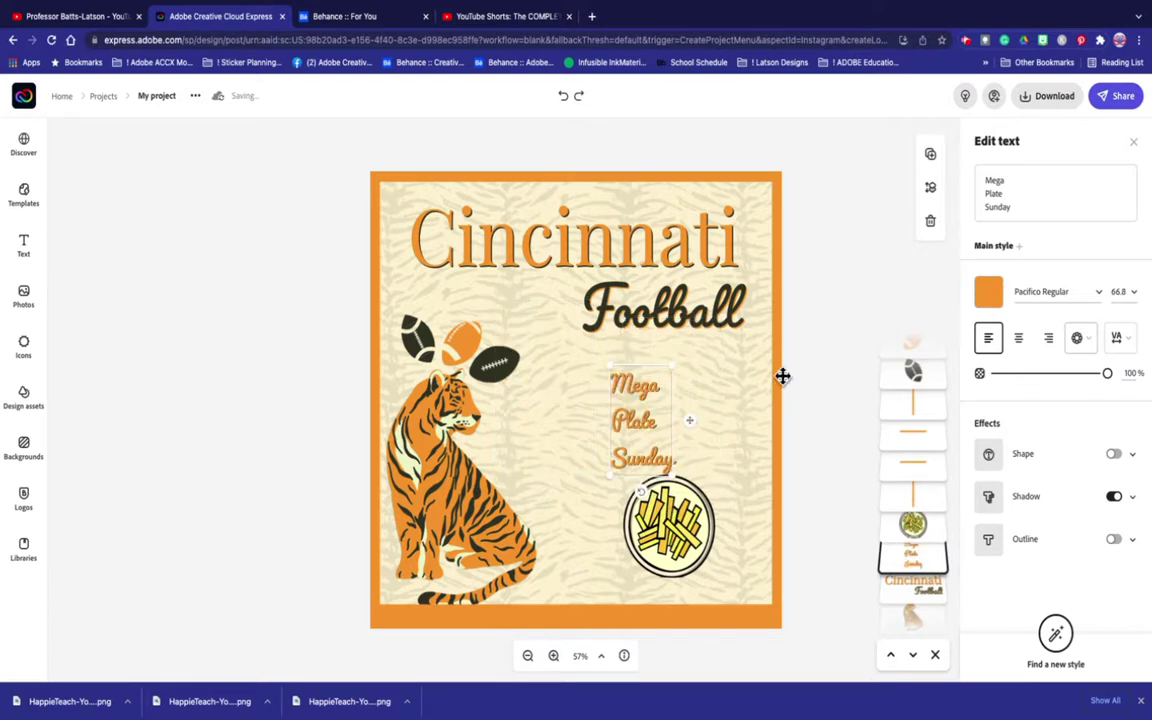
{"action": "key", "text": "super+z"}
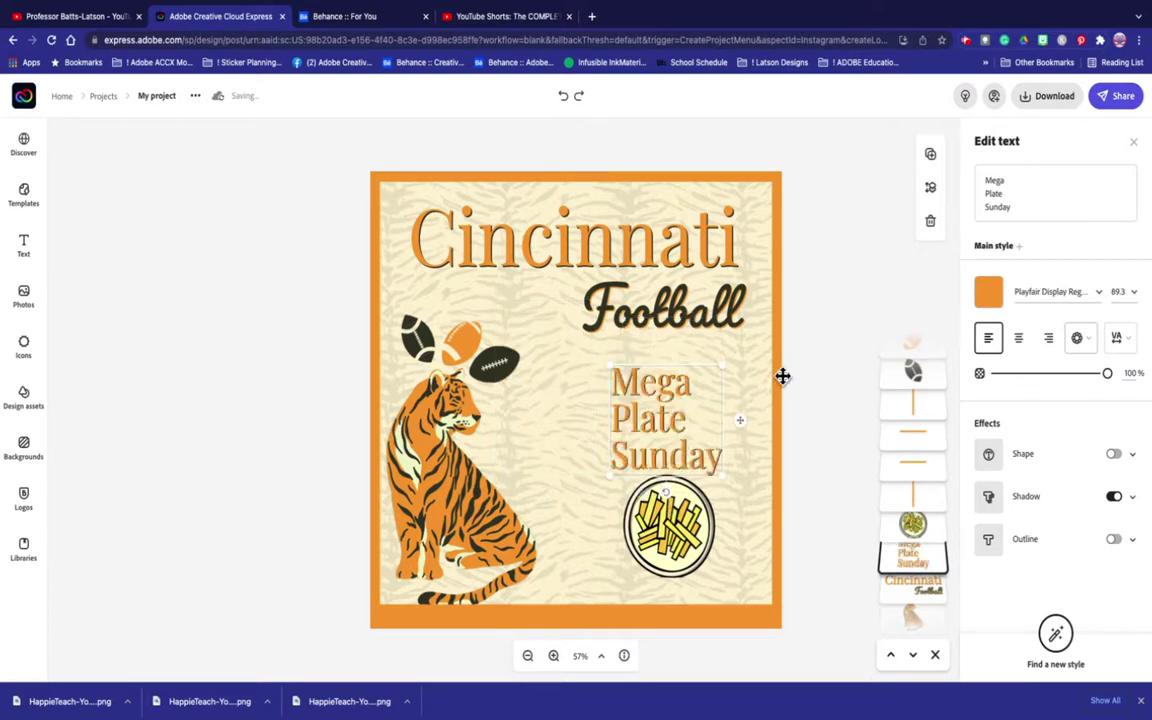
Apply the first Magic alignment to the "Mega Plate Sunday" text and place it directly above the fries plate
{"action": "left_click_drag", "start_coordinate": [644, 432], "coordinate": [615, 432]}
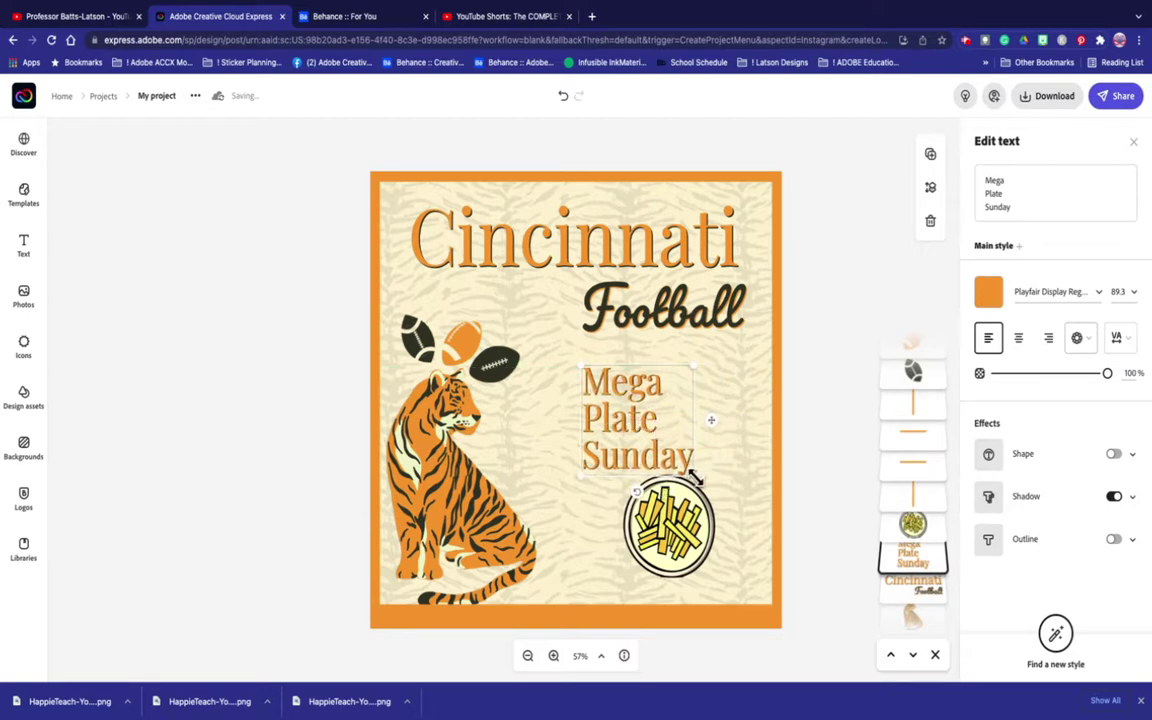
{"action": "left_click_drag", "start_coordinate": [622, 413], "coordinate": [657, 410]}
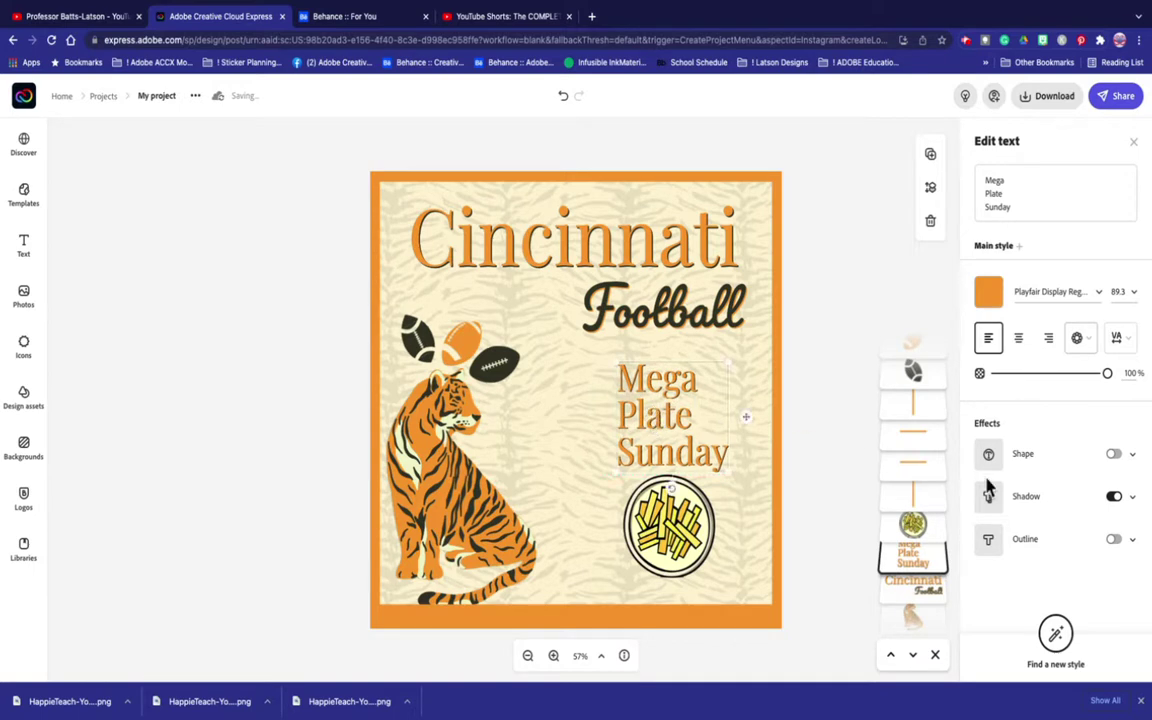
{"action": "left_click", "coordinate": [1122, 343]}
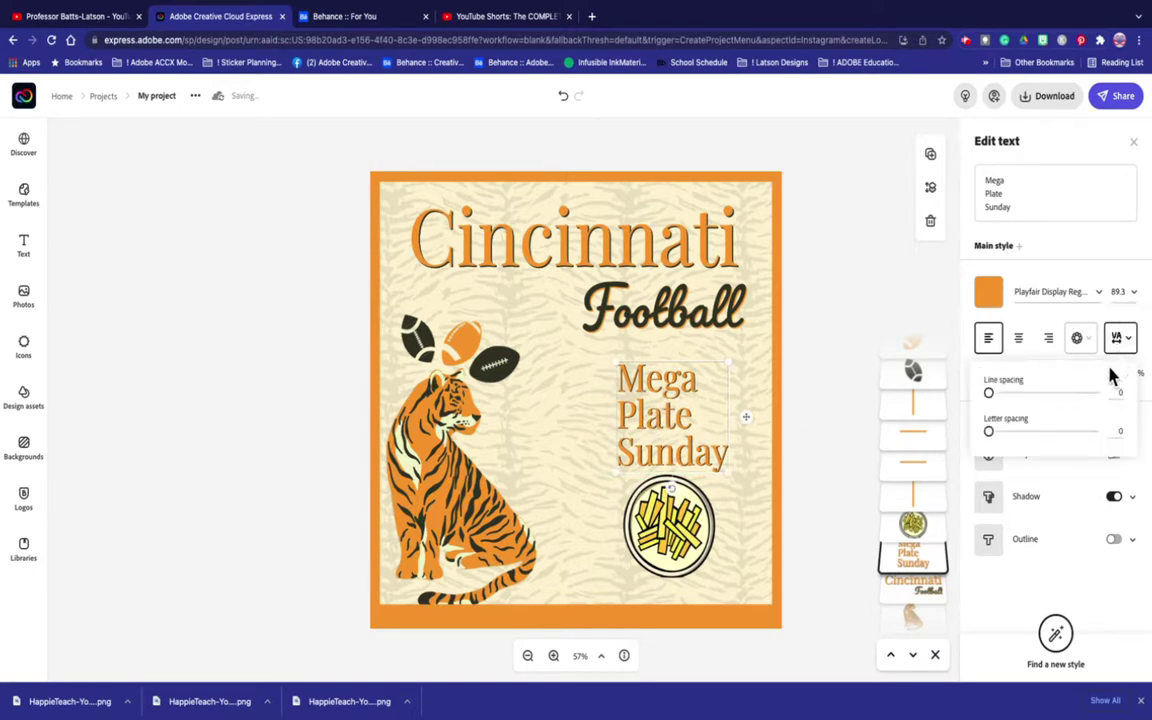
{"action": "left_click", "coordinate": [1127, 345]}
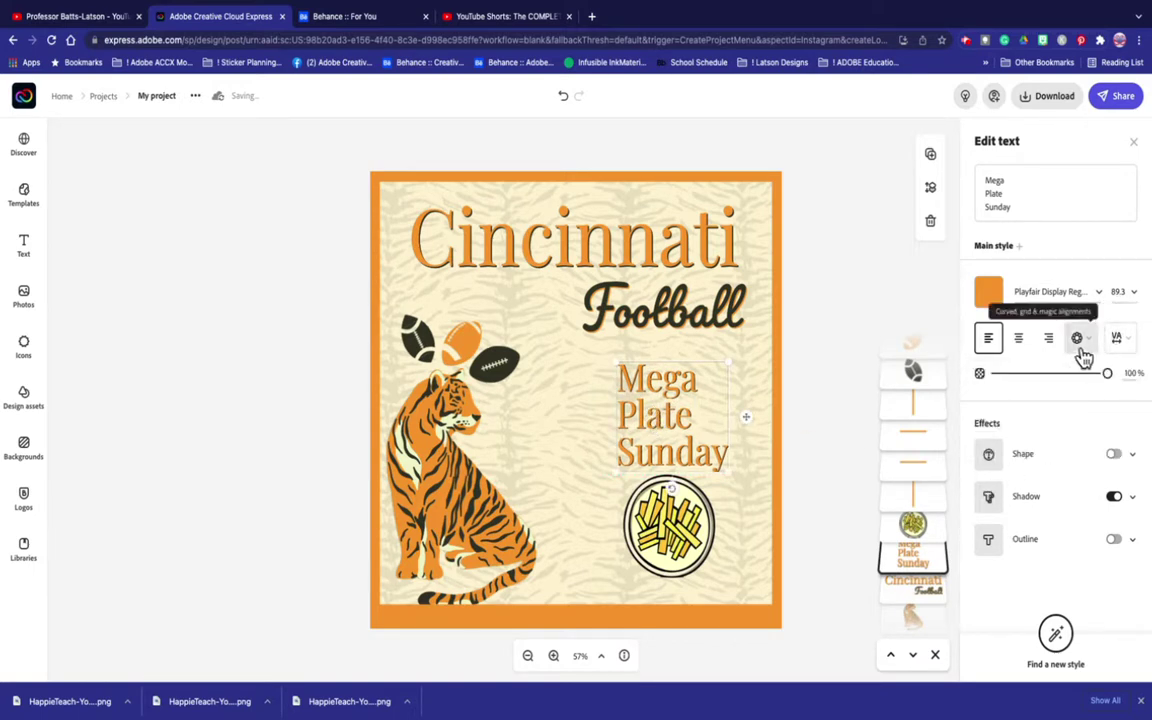
{"action": "left_click", "coordinate": [1079, 345]}
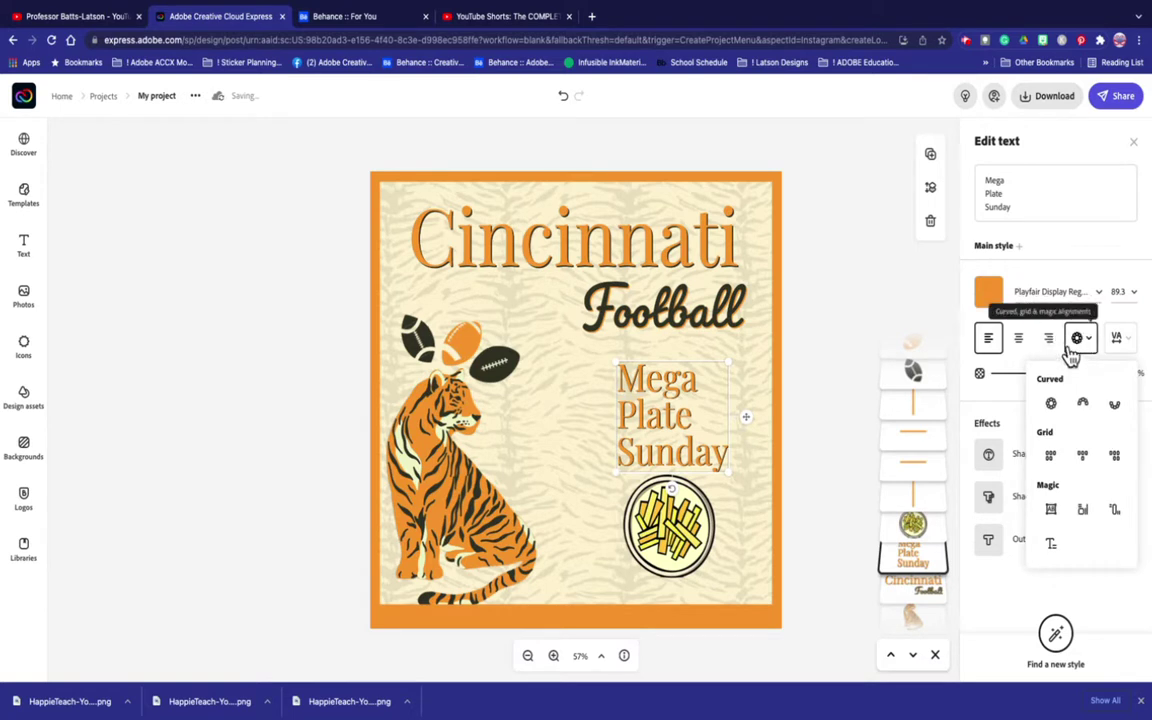
{"action": "left_click", "coordinate": [1052, 511]}
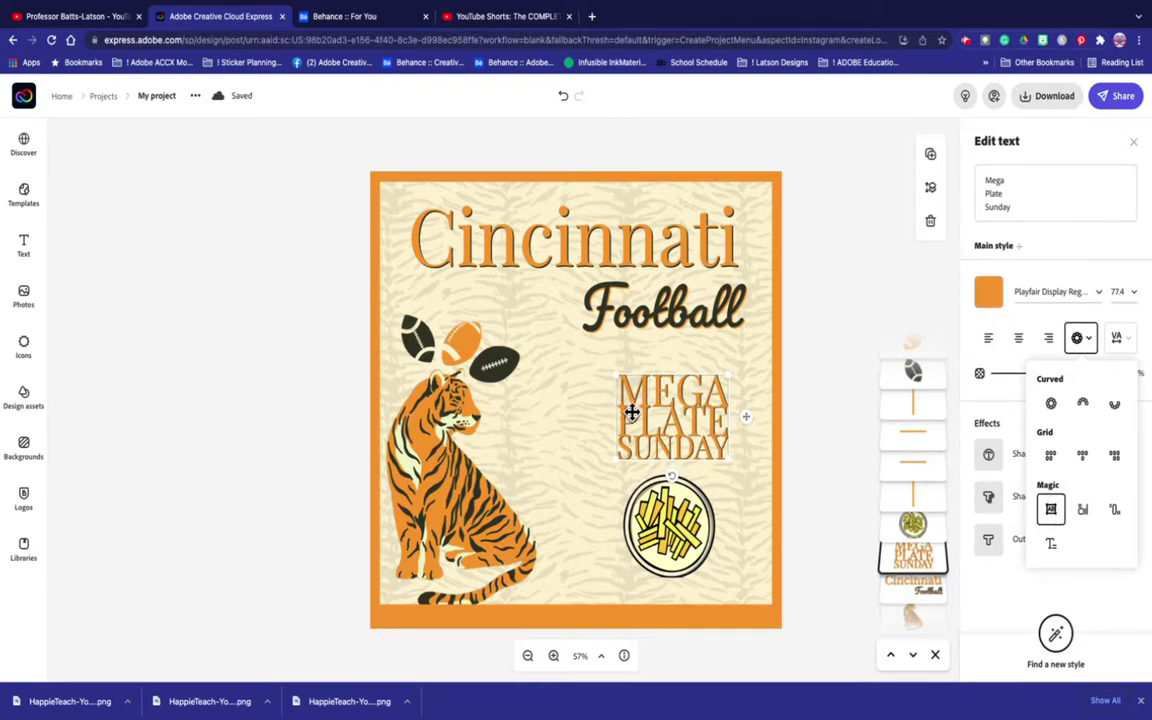
{"action": "mouse_move", "coordinate": [652, 425]}
{"action": "left_mouse_down"}
{"action": "mouse_move", "coordinate": [630, 427]}
{"action": "mouse_move", "coordinate": [642, 446]}
{"action": "left_mouse_up"}
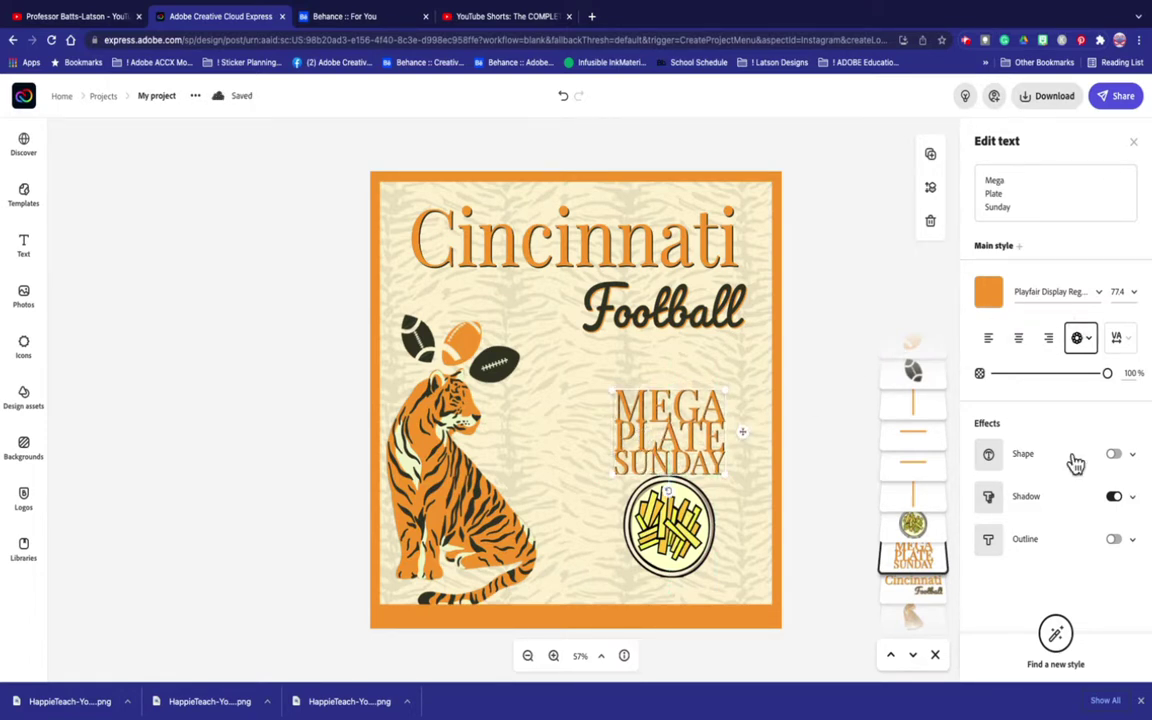
Add an outline to the "Mega Plate Sunday" text in the palette's dark colour #363829
{"action": "left_click", "coordinate": [991, 543]}
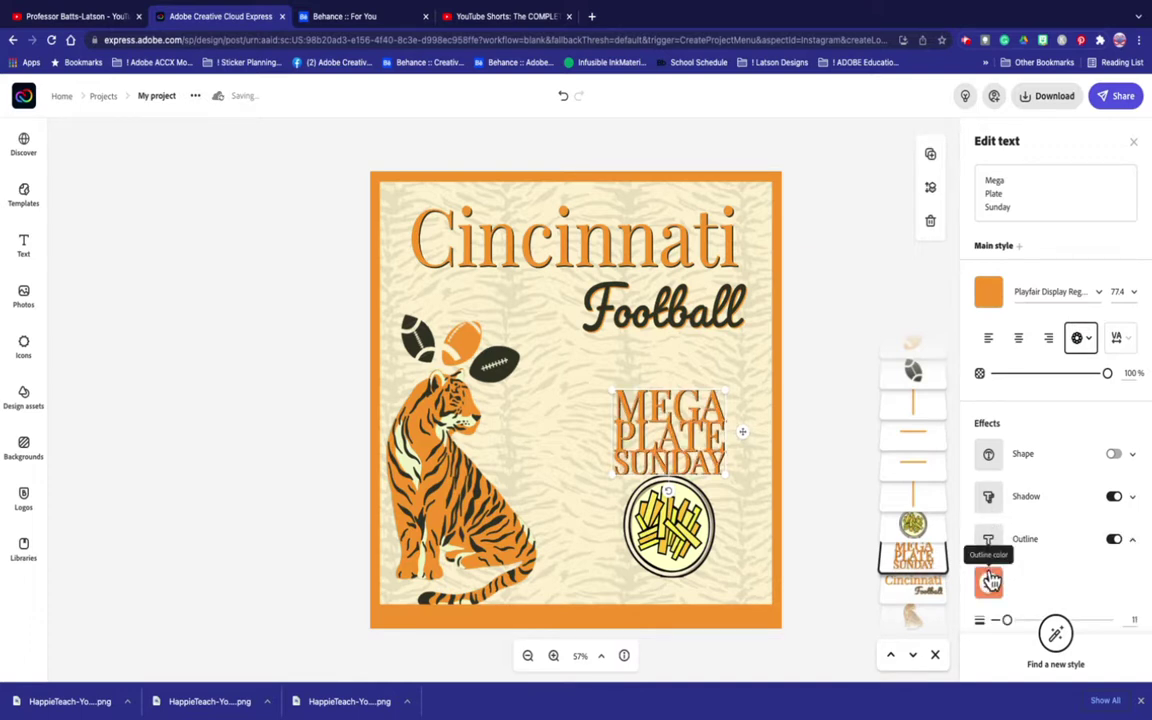
{"action": "left_click", "coordinate": [988, 582]}
{"action": "left_click", "coordinate": [1002, 328]}
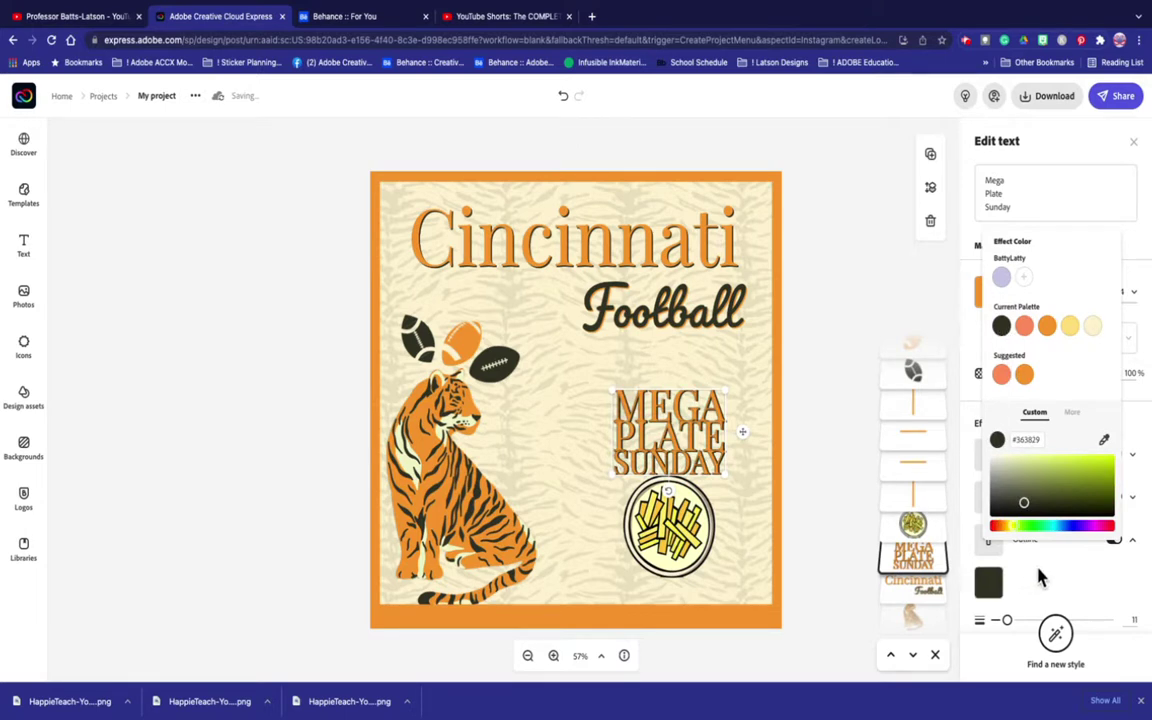
{"action": "left_click", "coordinate": [1093, 603]}
Set the "Mega Plate Sunday" text's line spacing to 6 and its letter spacing to 5
{"action": "left_click", "coordinate": [1120, 337]}
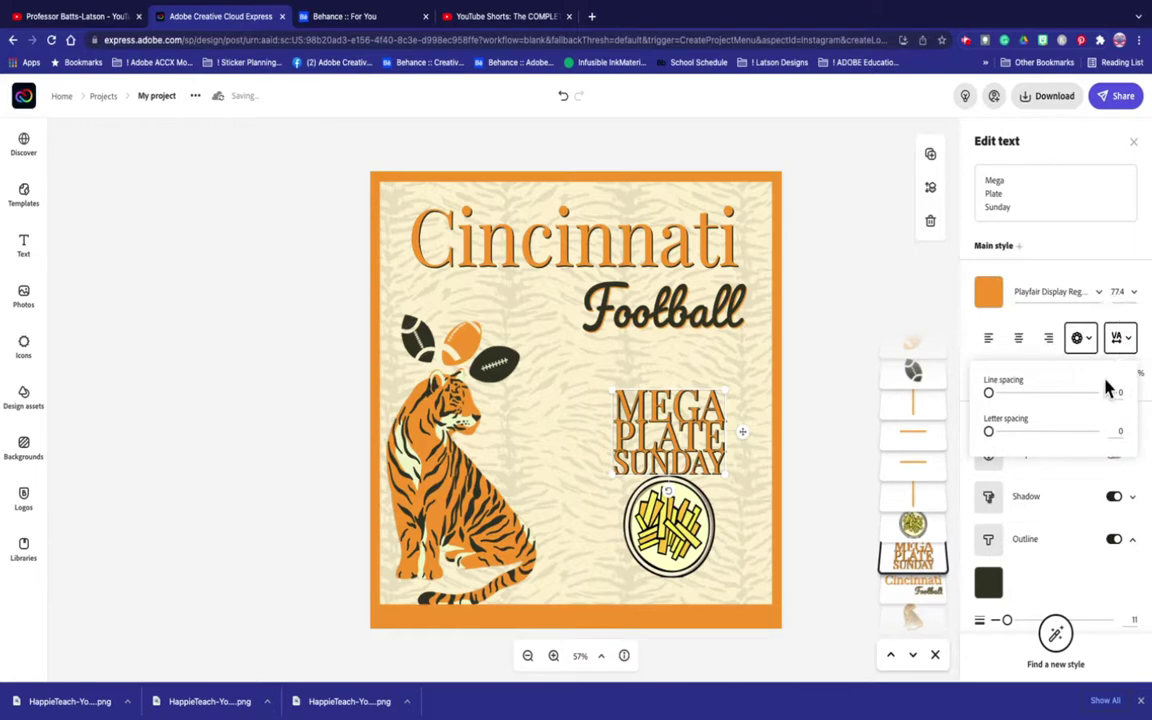
{"action": "left_click_drag", "start_coordinate": [989, 393], "coordinate": [993, 435]}
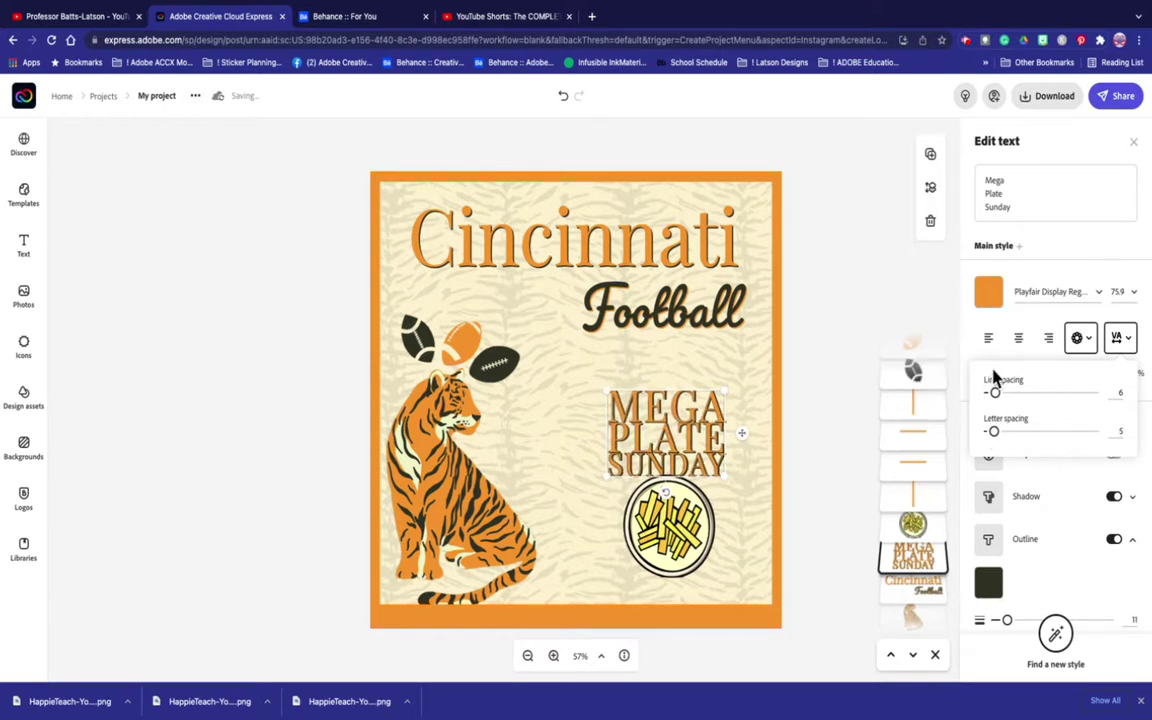
{"action": "left_click", "coordinate": [1068, 474]}
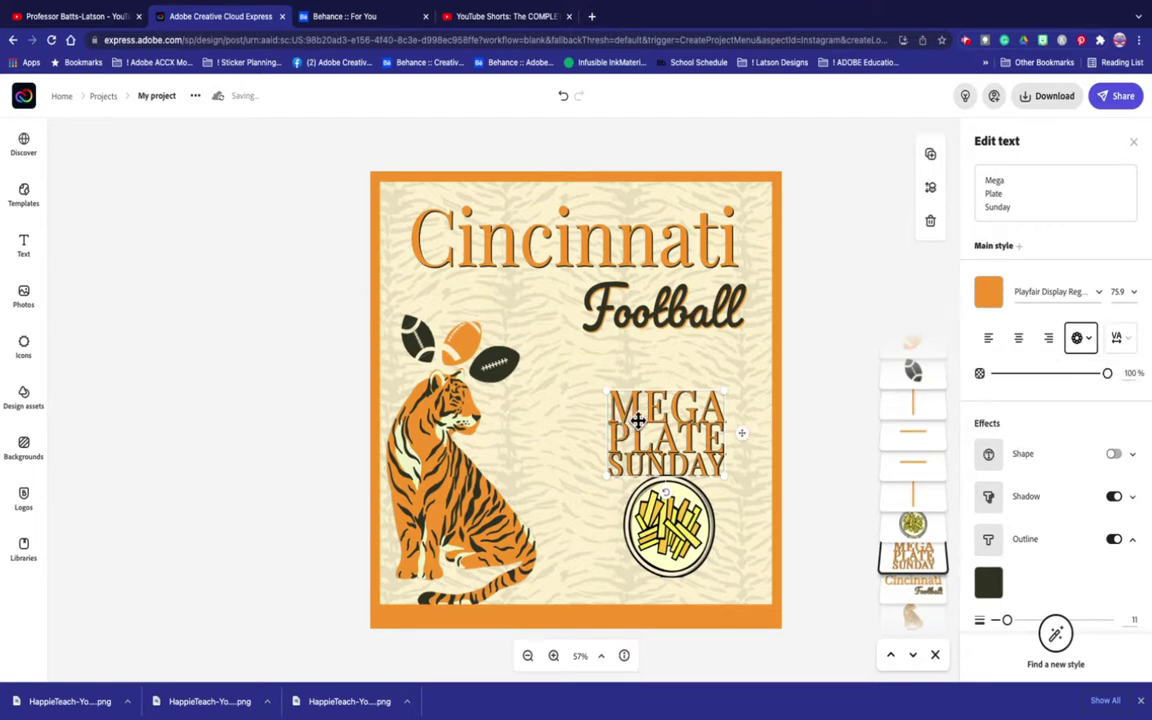
Increase the outline thickness of the "Mega Plate Sunday" text to 100
{"action": "left_click", "coordinate": [990, 545]}
{"action": "left_click", "coordinate": [990, 545]}
{"action": "scroll", "coordinate": [990, 545], "scroll_direction": "down", "scroll_amount": 1}
{"action": "scroll", "coordinate": [990, 550], "scroll_direction": "down", "scroll_amount": 1}
{"action": "left_click_drag", "start_coordinate": [1008, 574], "coordinate": [1148, 572]}
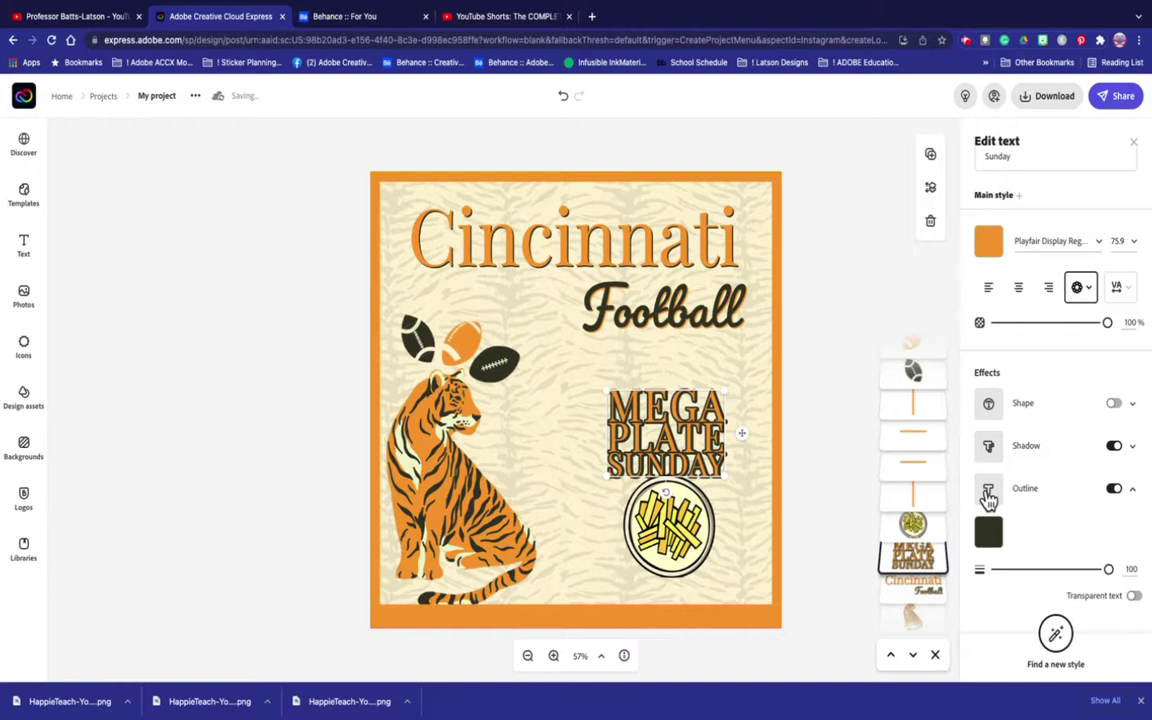
Sample the pale green F2F5CC from the tiger artwork as the text's outline colour
{"action": "left_click", "coordinate": [988, 531]}
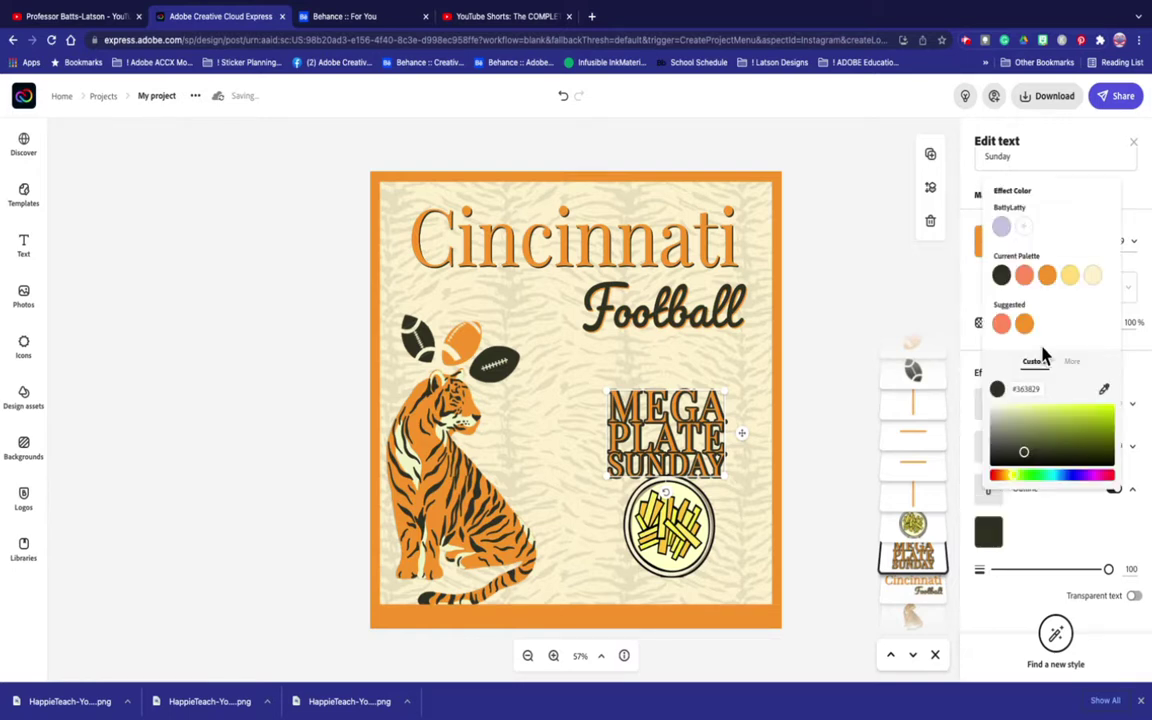
{"action": "left_click", "coordinate": [1104, 389]}
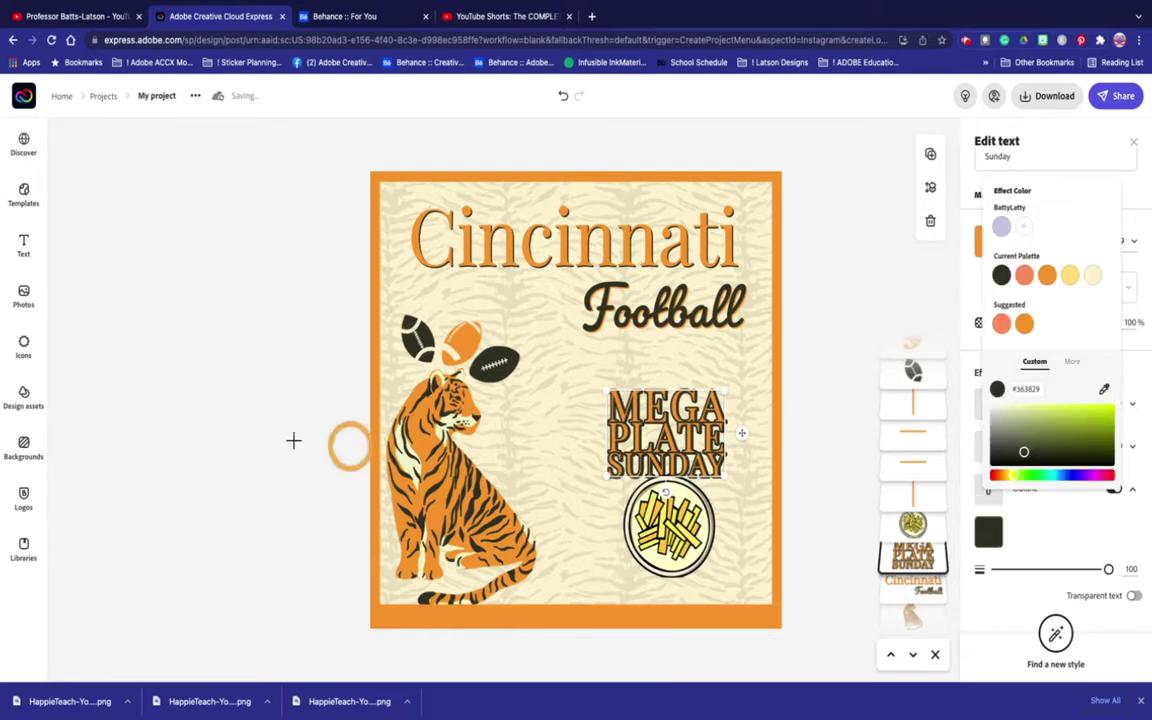
{"action": "left_click", "coordinate": [407, 458]}
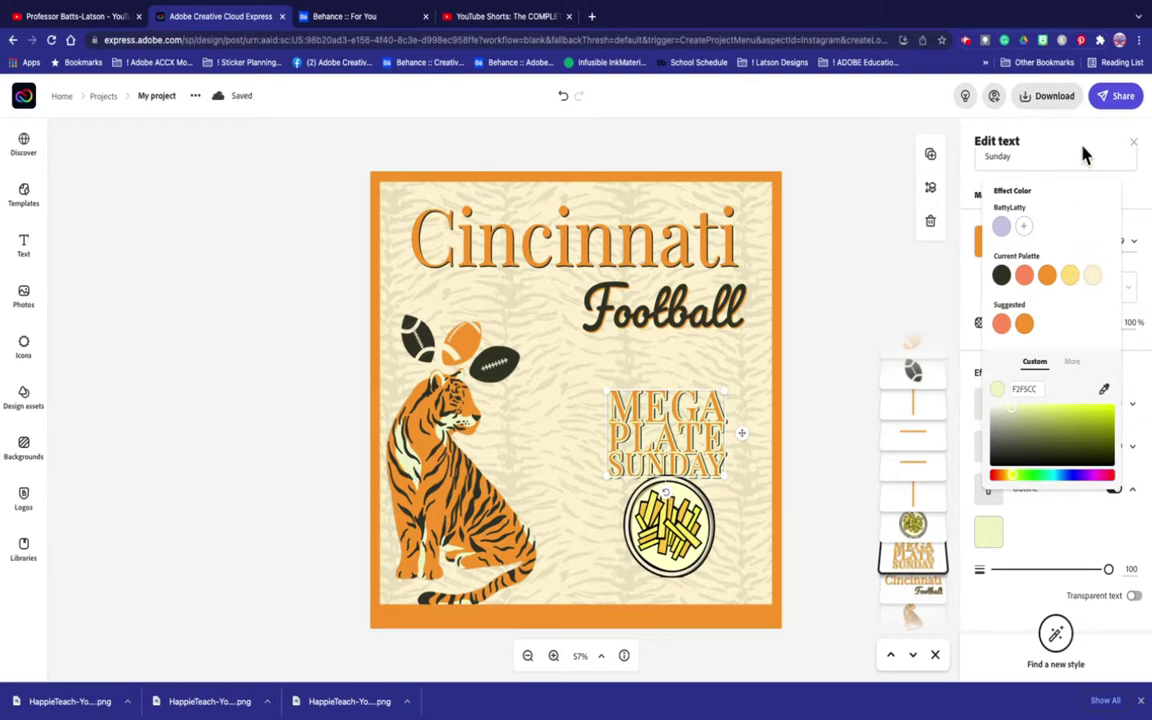
{"action": "left_click", "coordinate": [1133, 193]}
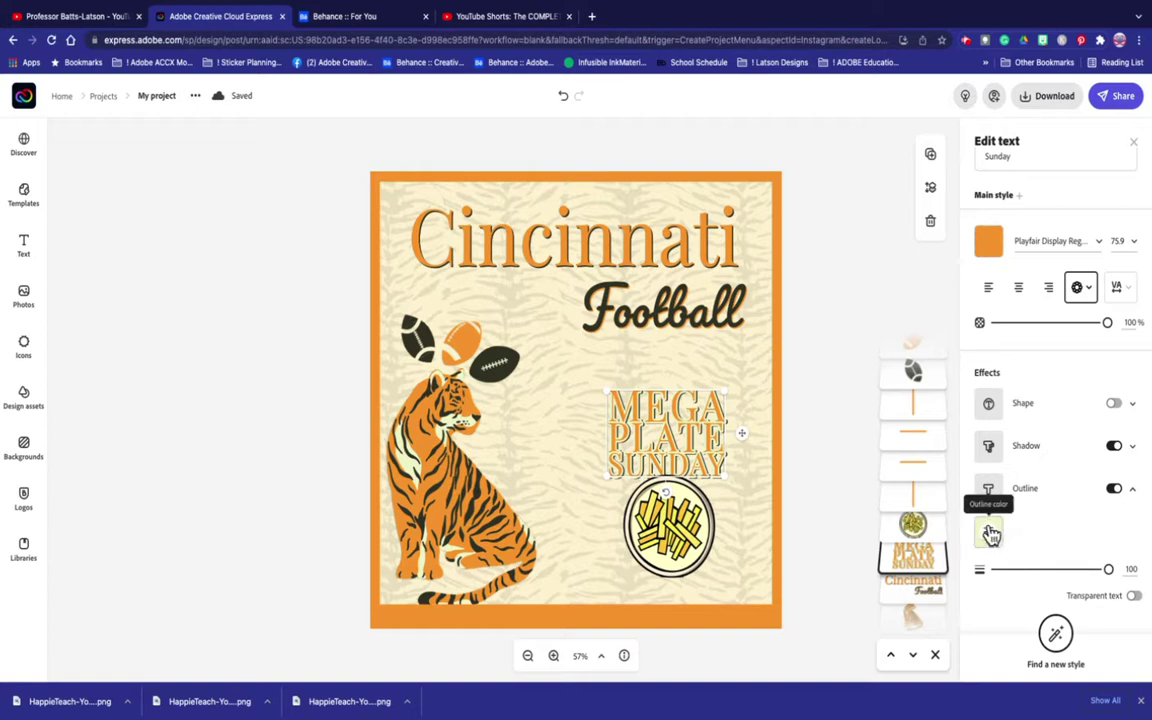
Change the "Mega Plate Sunday" text fill to the pale green #F2F5CC from the current palette
{"action": "left_click", "coordinate": [988, 243]}
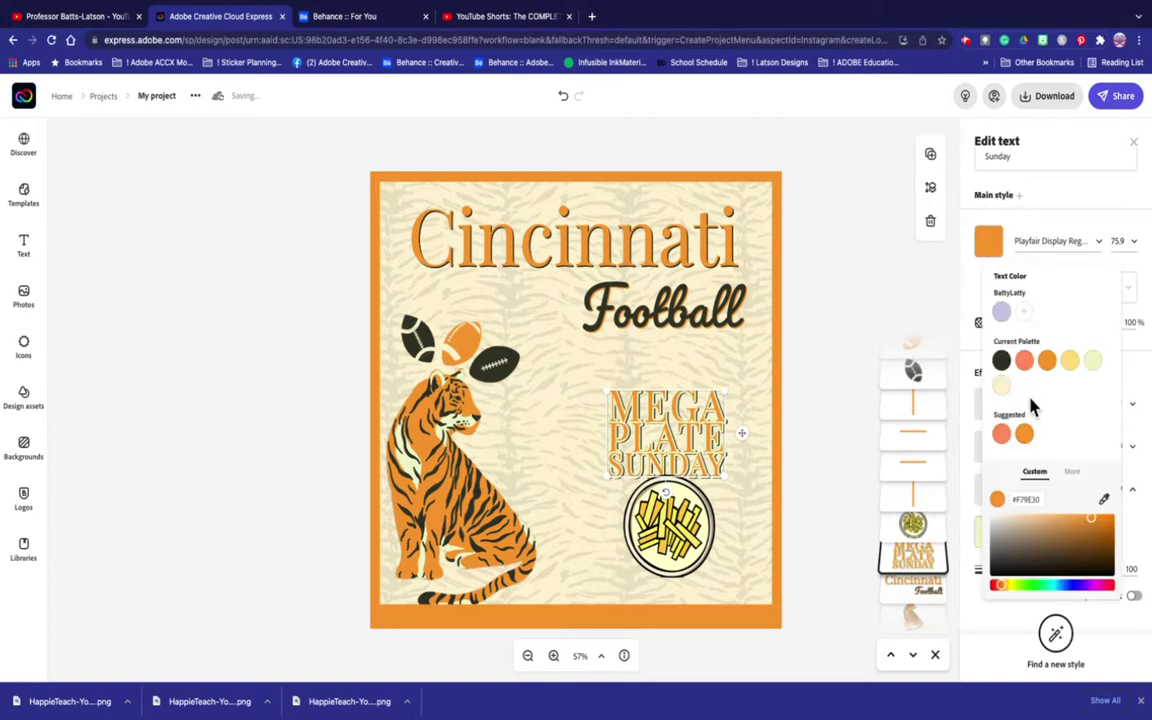
{"action": "left_click", "coordinate": [1093, 362]}
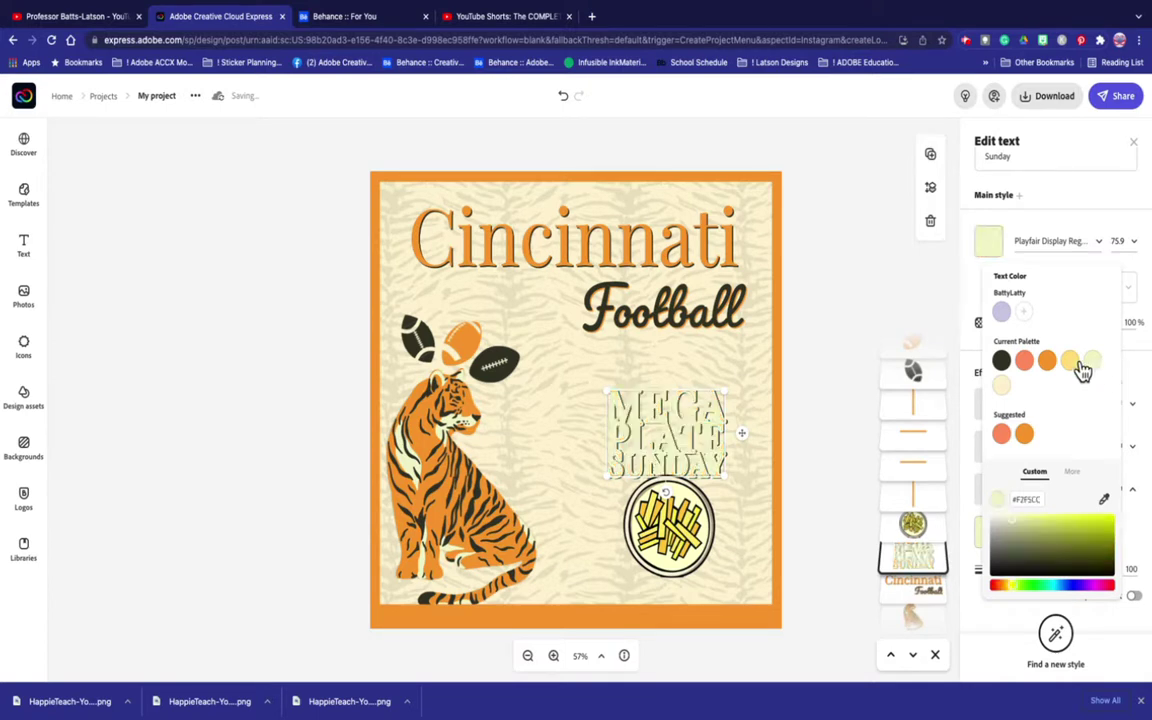
{"action": "left_click", "coordinate": [974, 392]}
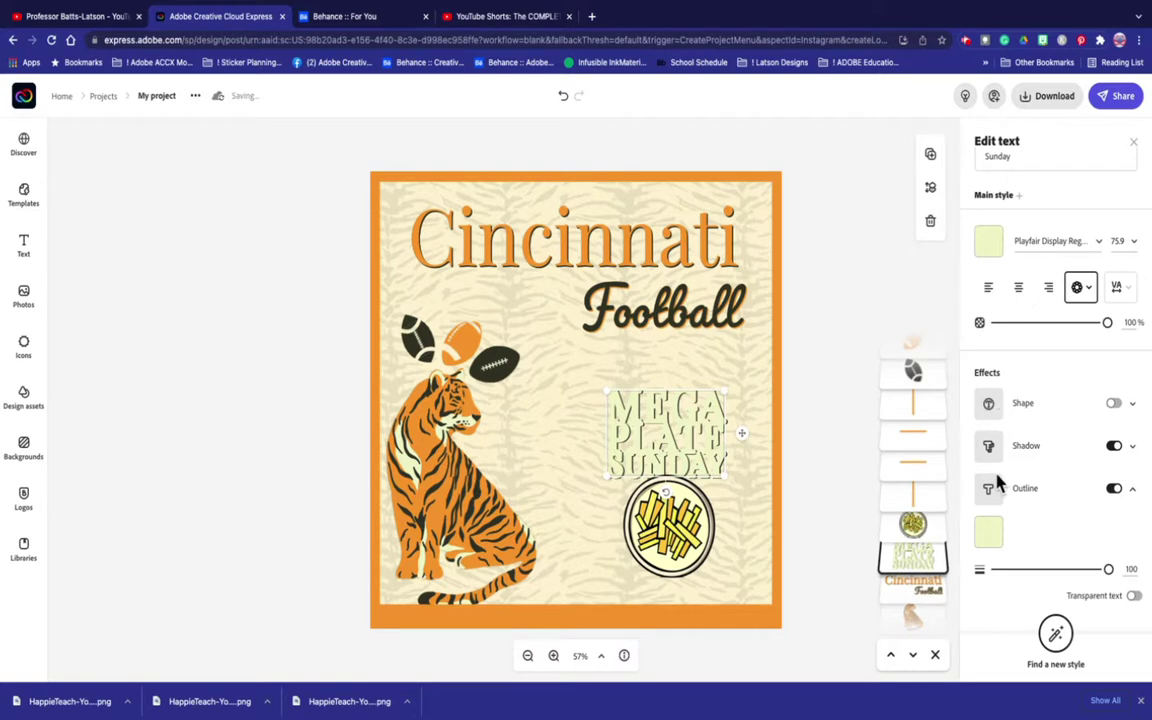
Set the "Mega Plate Sunday" outline colour to the suggested orange #F79E30
{"action": "left_click", "coordinate": [990, 532]}
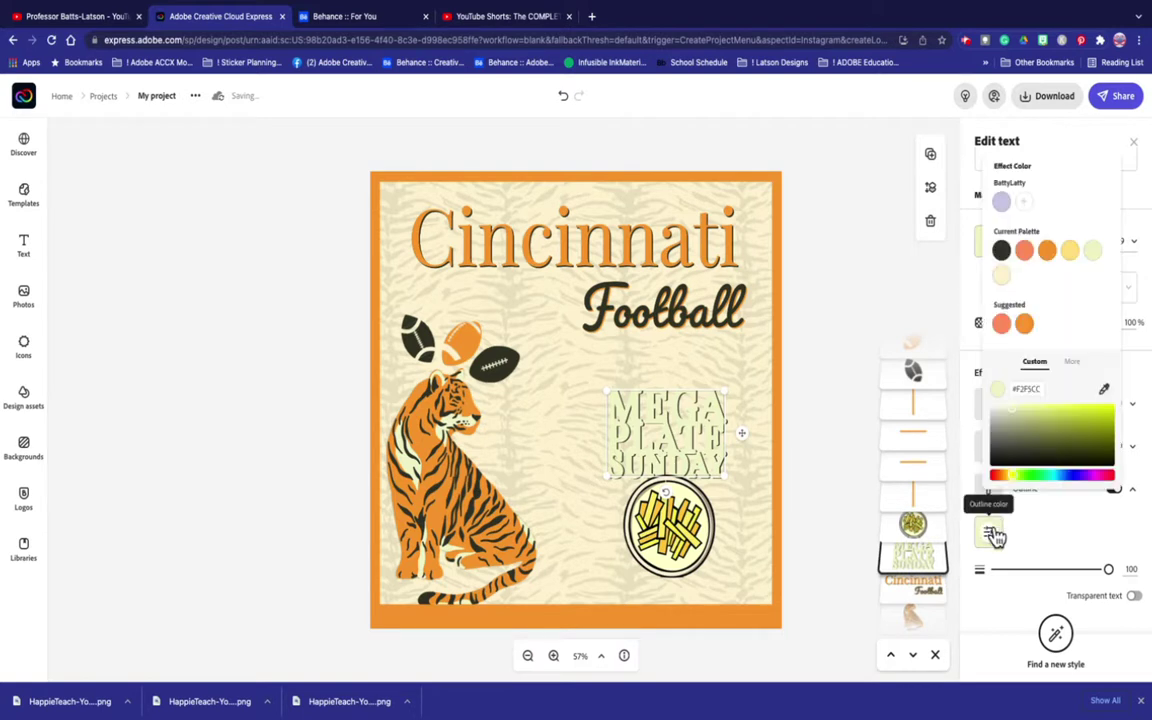
{"action": "left_click", "coordinate": [1024, 325]}
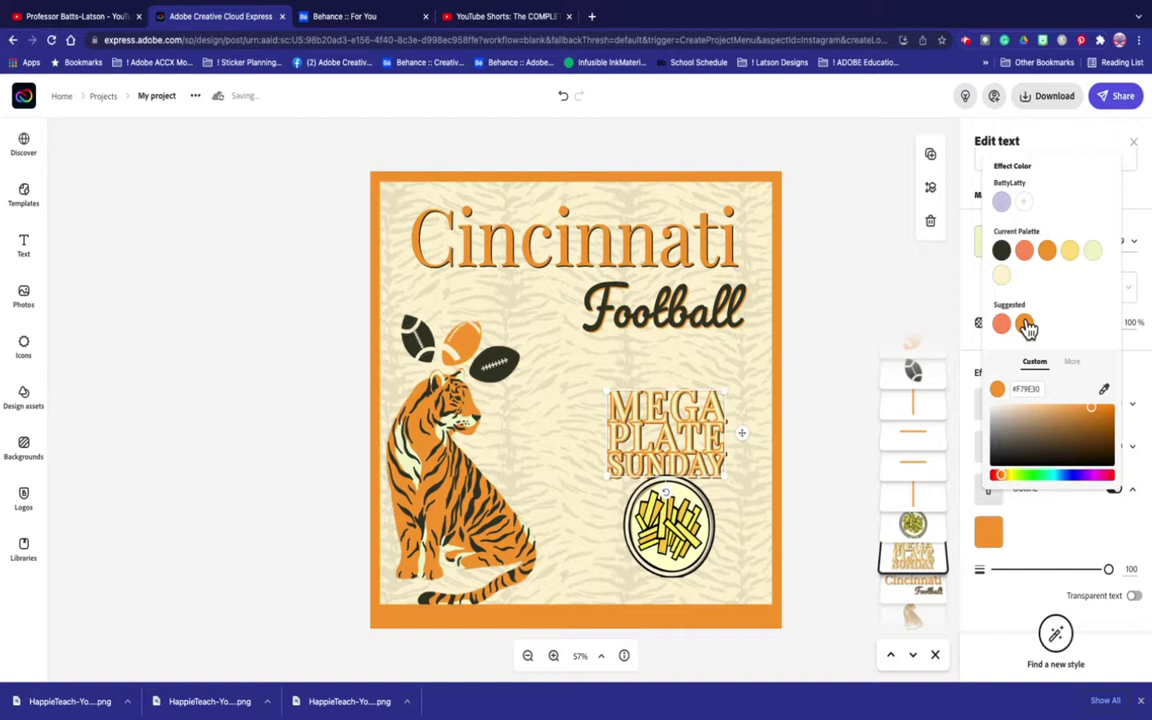
{"action": "left_click", "coordinate": [1043, 533]}
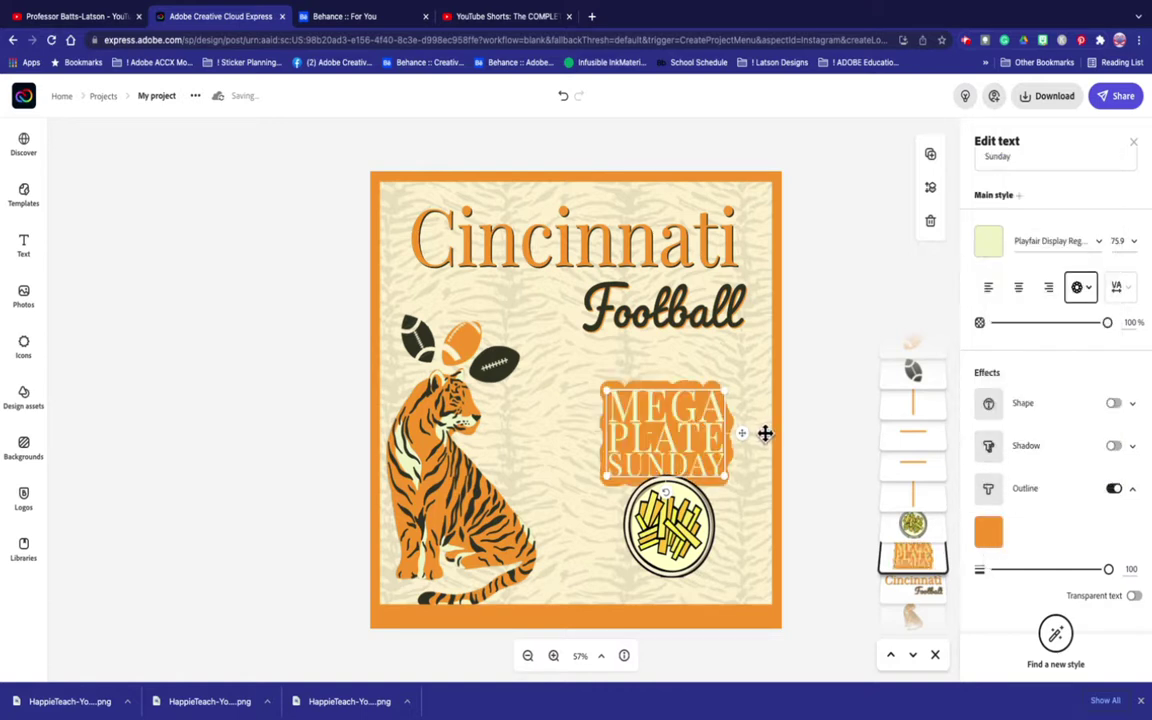
Compare the "Mega Plate Sunday" text with its outline and shadow effects switched off and on
{"action": "left_click", "coordinate": [988, 490]}
{"action": "left_click", "coordinate": [988, 492]}
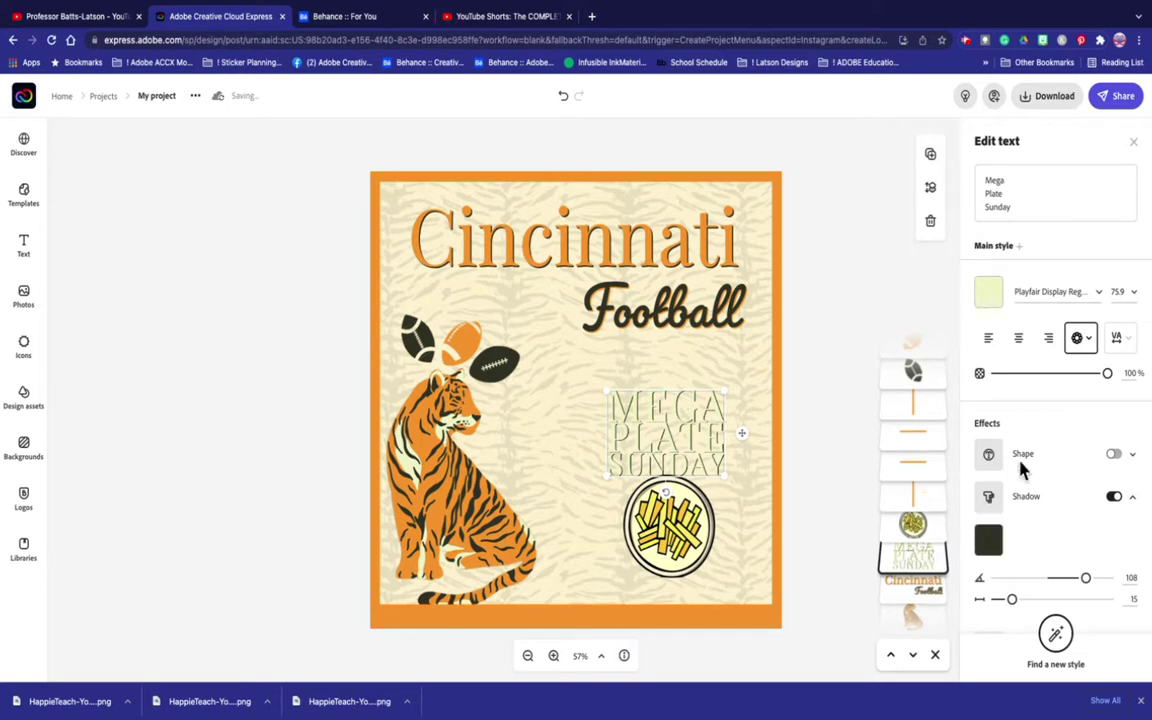
{"action": "left_click", "coordinate": [989, 506]}
{"action": "left_click", "coordinate": [990, 507]}
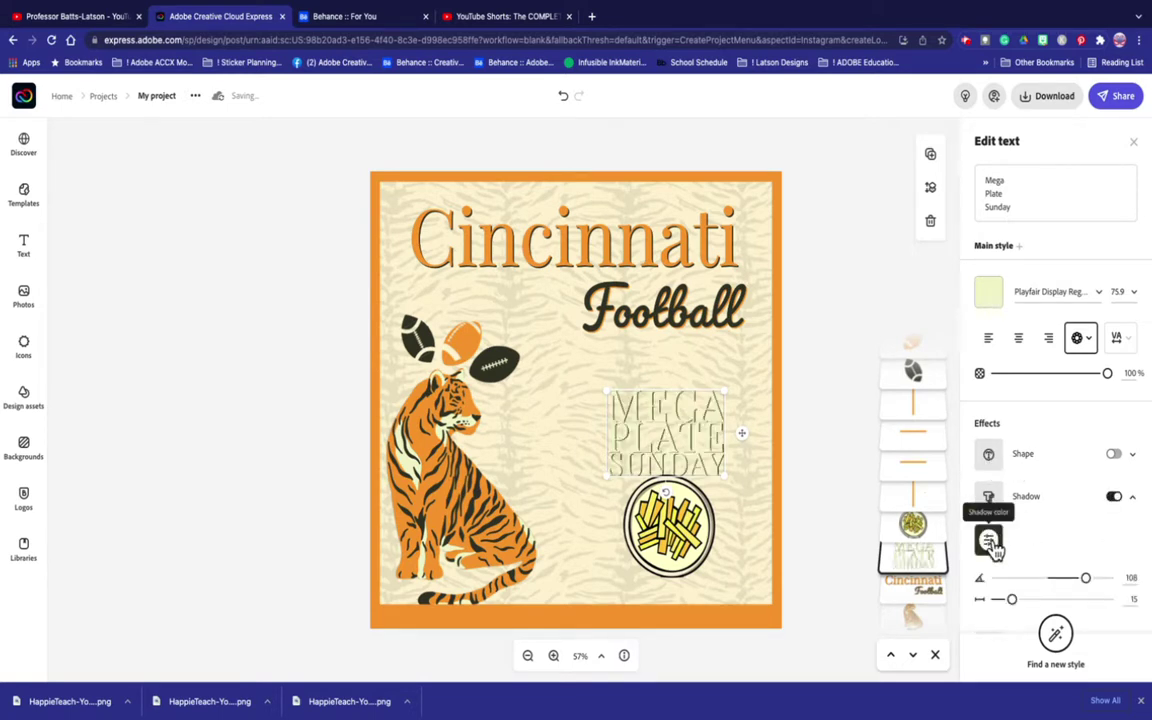
{"action": "left_click", "coordinate": [989, 541]}
{"action": "left_click", "coordinate": [1031, 545]}
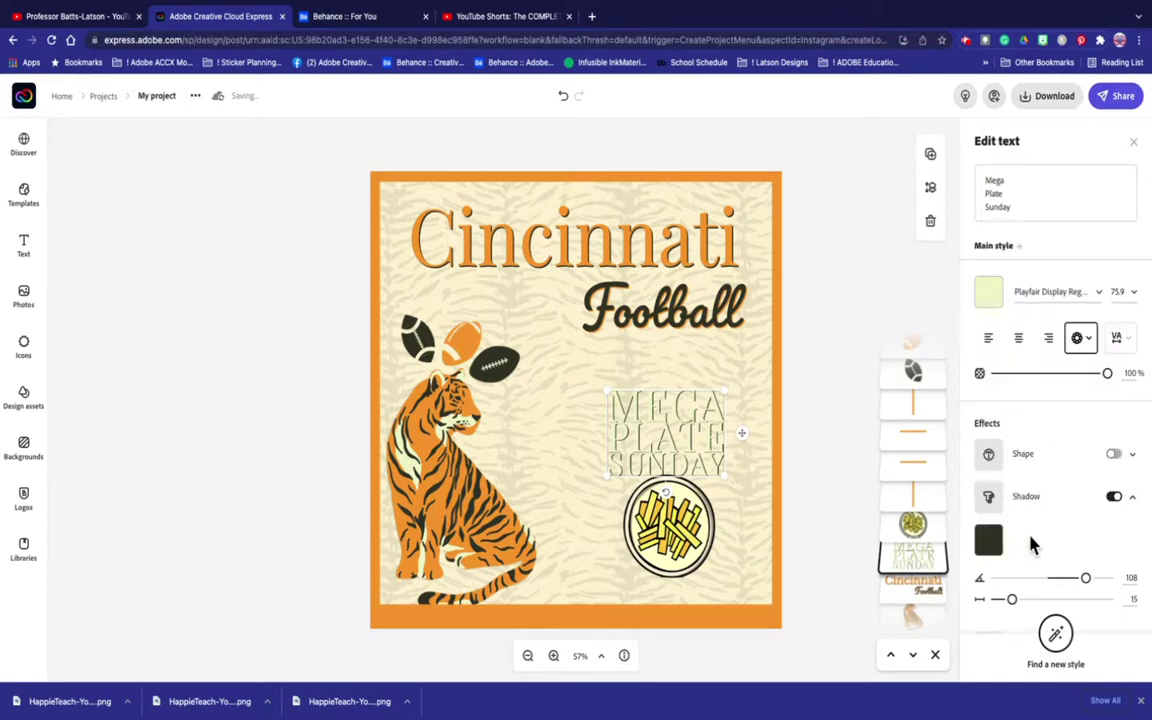
{"action": "scroll", "coordinate": [1035, 541], "scroll_direction": "down", "scroll_amount": 1}
Turn the "Mega Plate Sunday" outline back on and colour it with the palette's dark #363829
{"action": "left_click", "coordinate": [988, 586]}
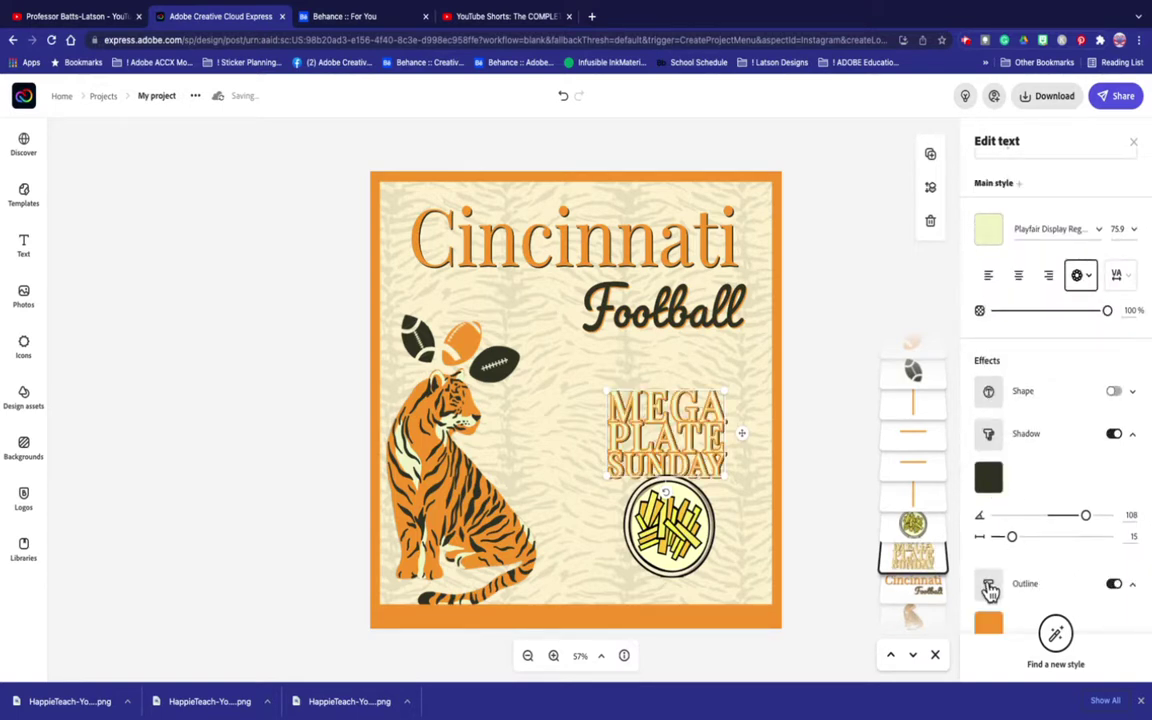
{"action": "left_click", "coordinate": [986, 625]}
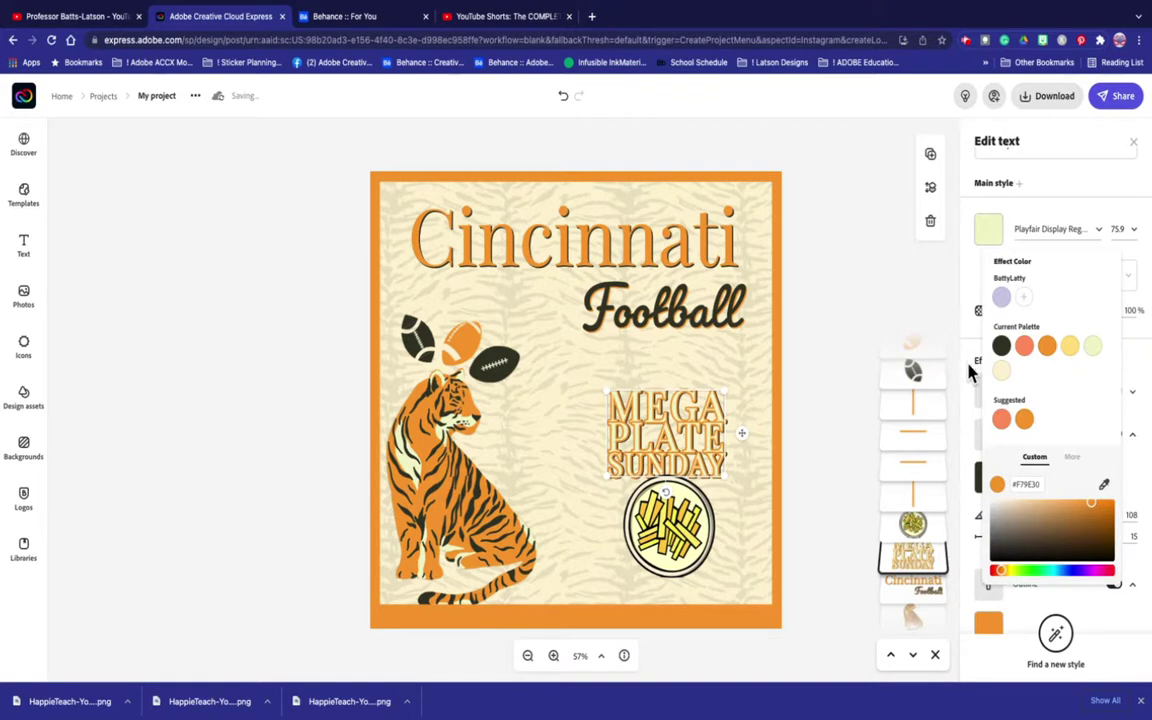
{"action": "left_click", "coordinate": [1003, 350]}
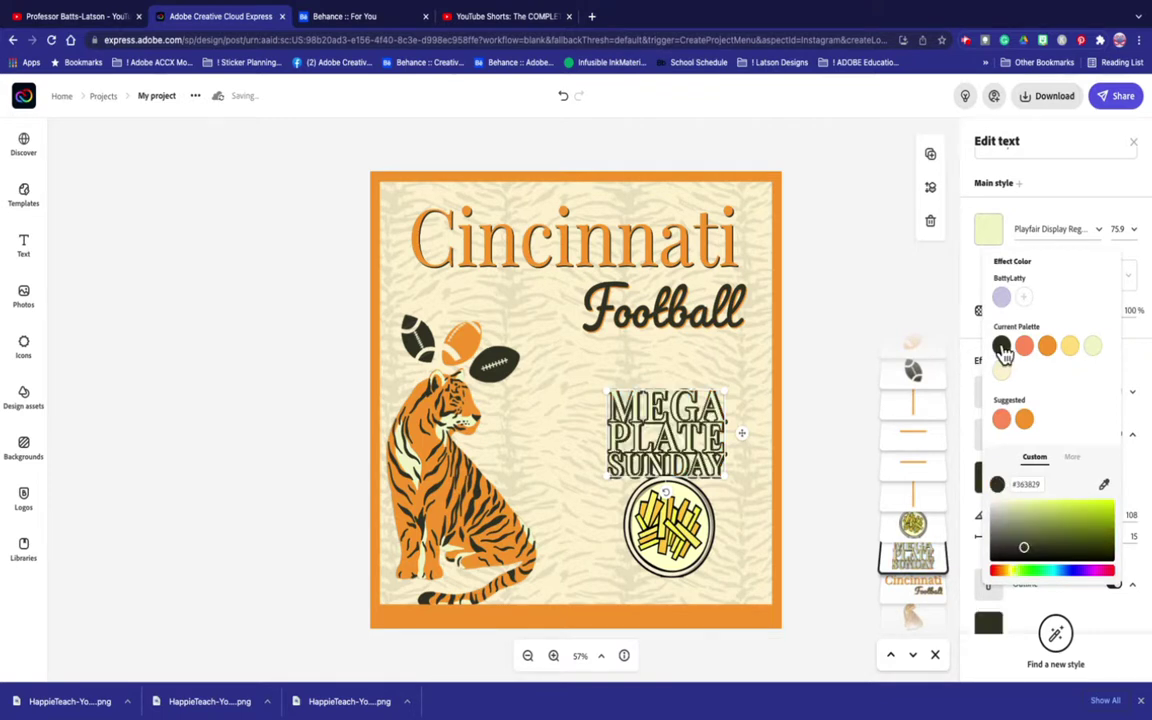
Move the "Mega Plate Sunday" text up the poster, leaving a gap between it and the fries plate
{"action": "left_click", "coordinate": [794, 398]}
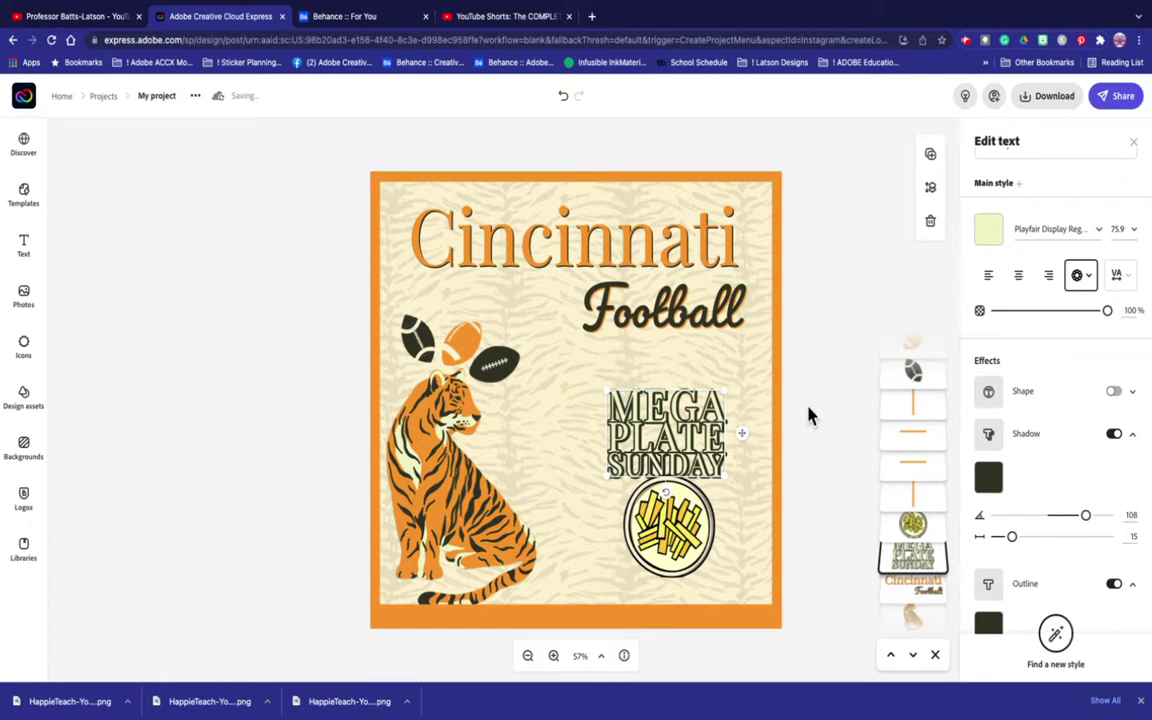
{"action": "left_click", "coordinate": [810, 416]}
{"action": "left_click_drag", "start_coordinate": [666, 444], "coordinate": [668, 425]}
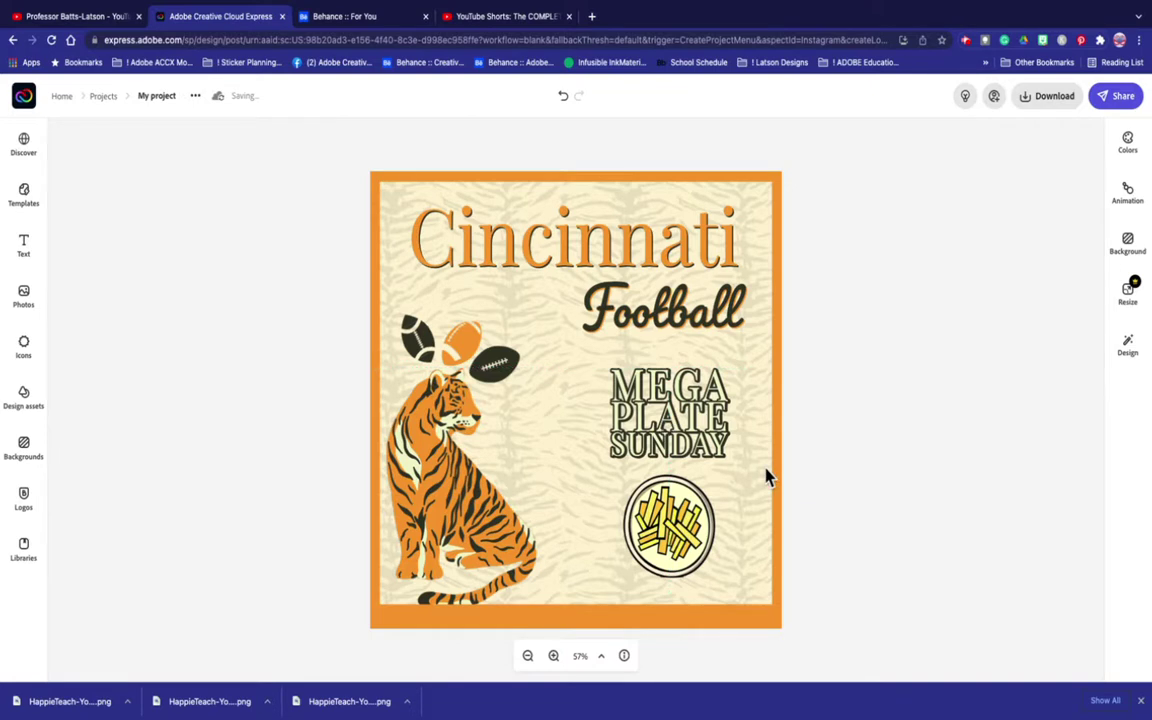
Compare the font settings of the "Mega Plate Sunday" text with those of the "Cincinnati Football" title
{"action": "left_click", "coordinate": [670, 415]}
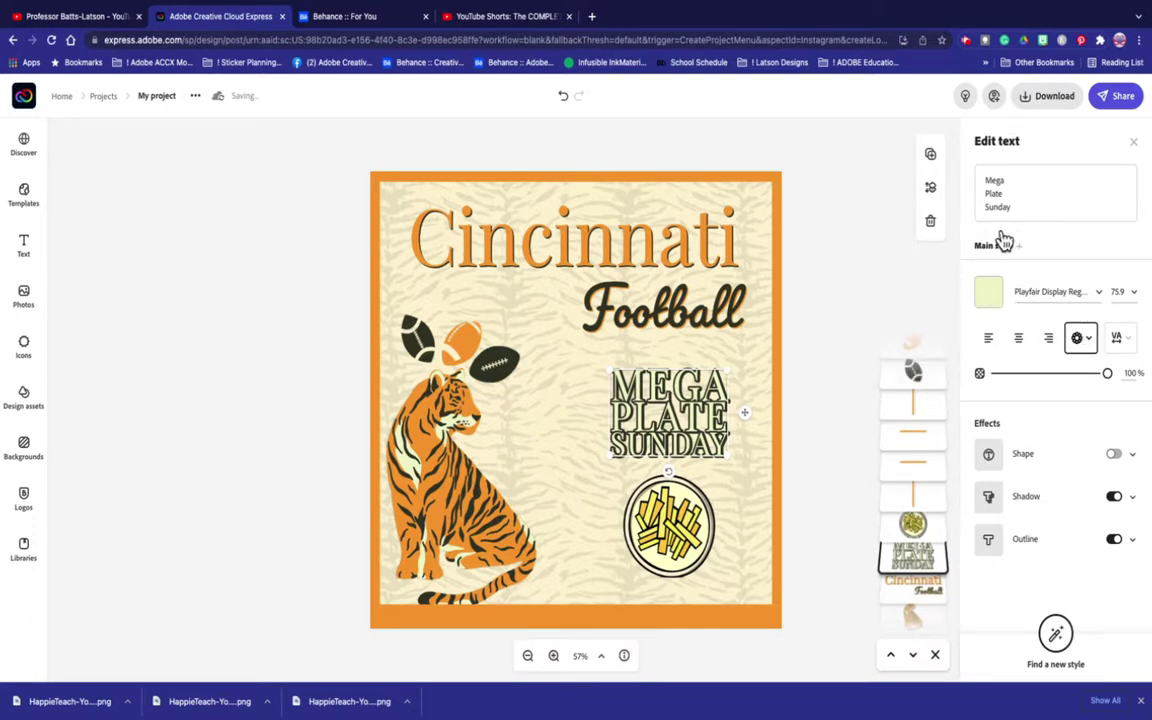
{"action": "left_click", "coordinate": [537, 255]}
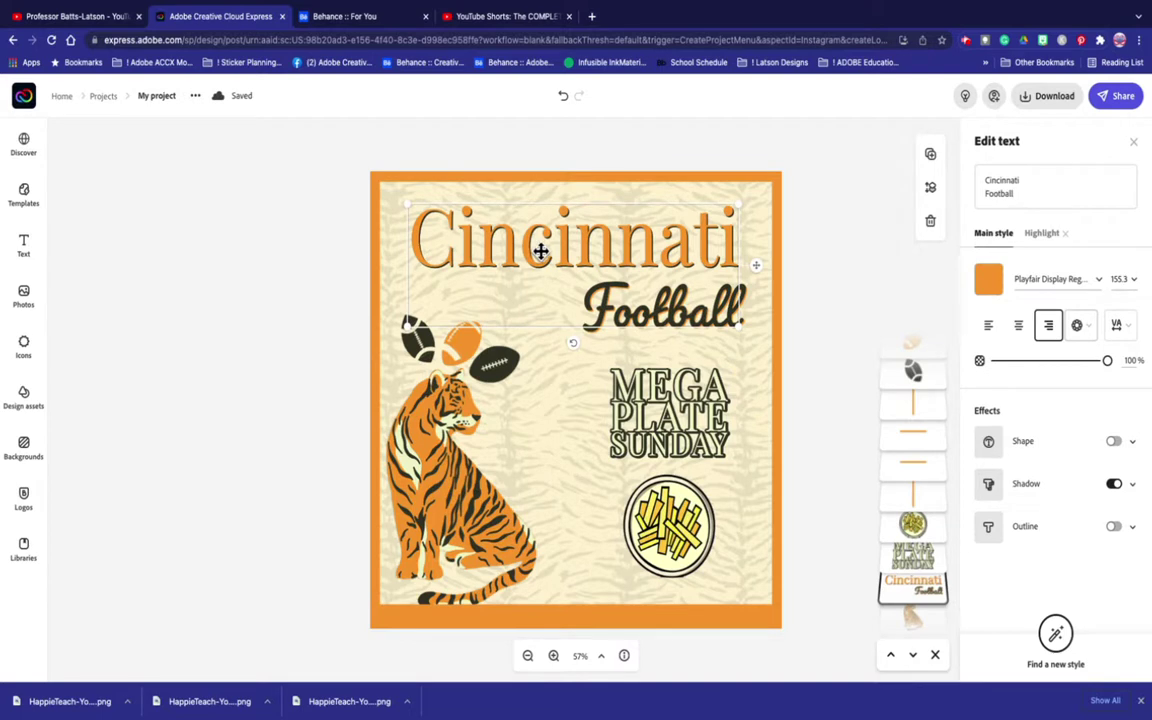
{"action": "left_click", "coordinate": [648, 379]}
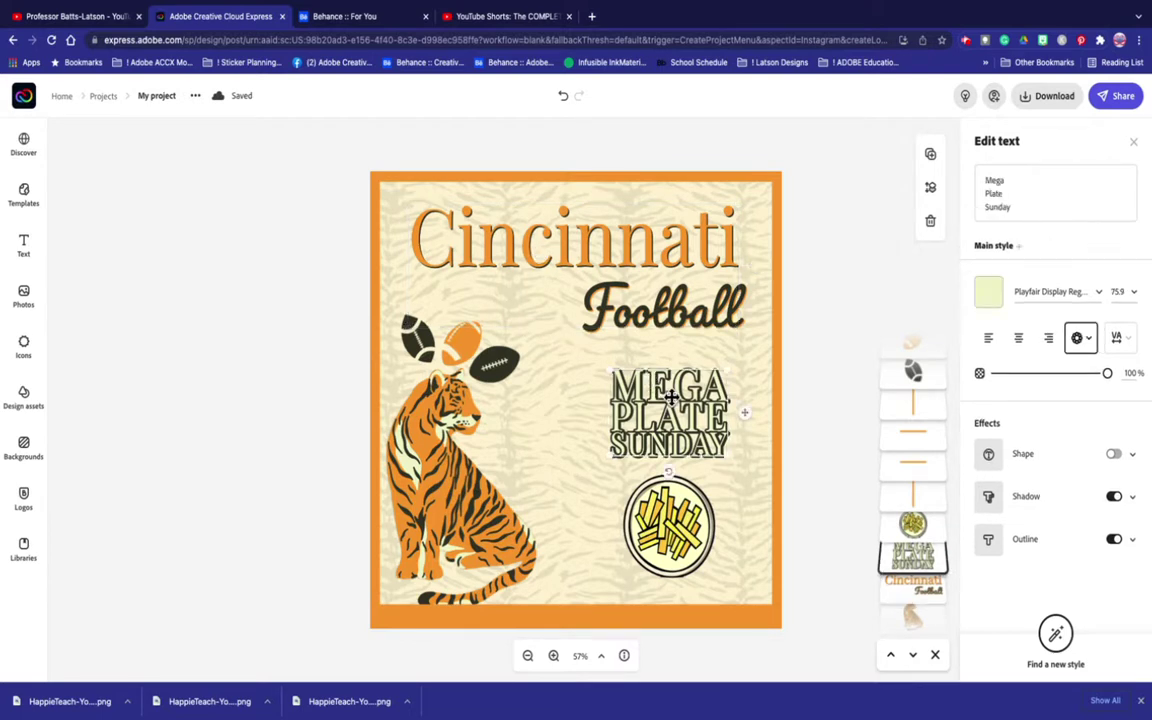
{"action": "left_click", "coordinate": [565, 240]}
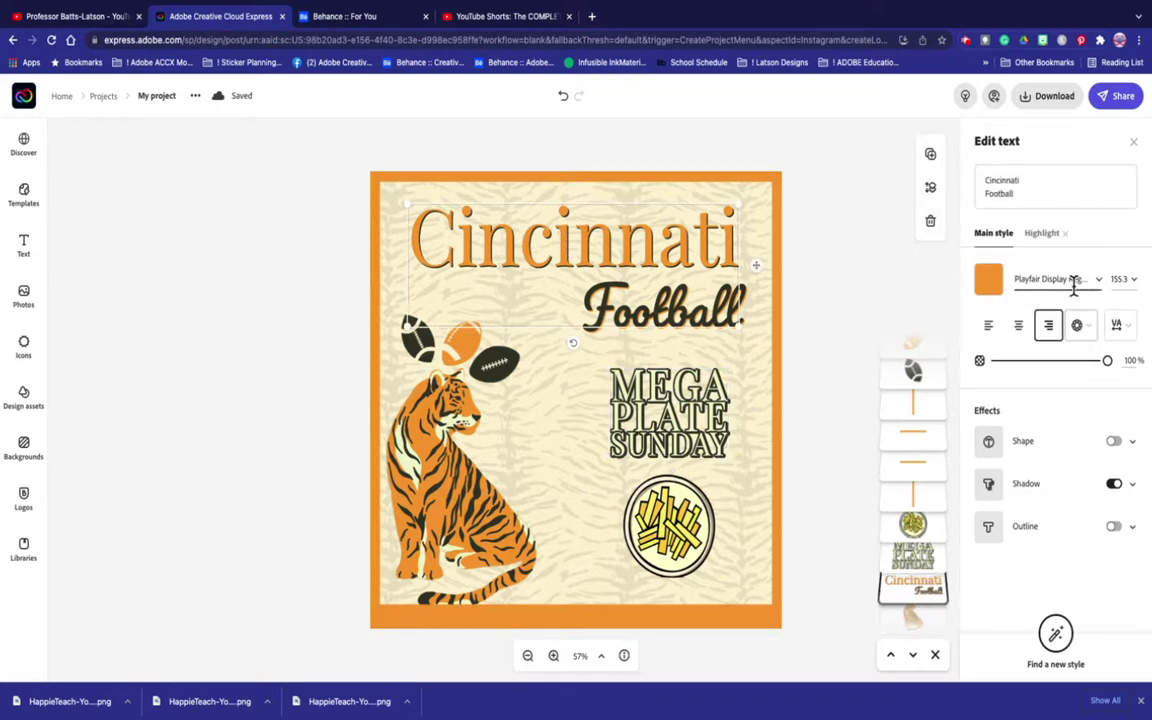
{"action": "left_click", "coordinate": [1103, 286]}
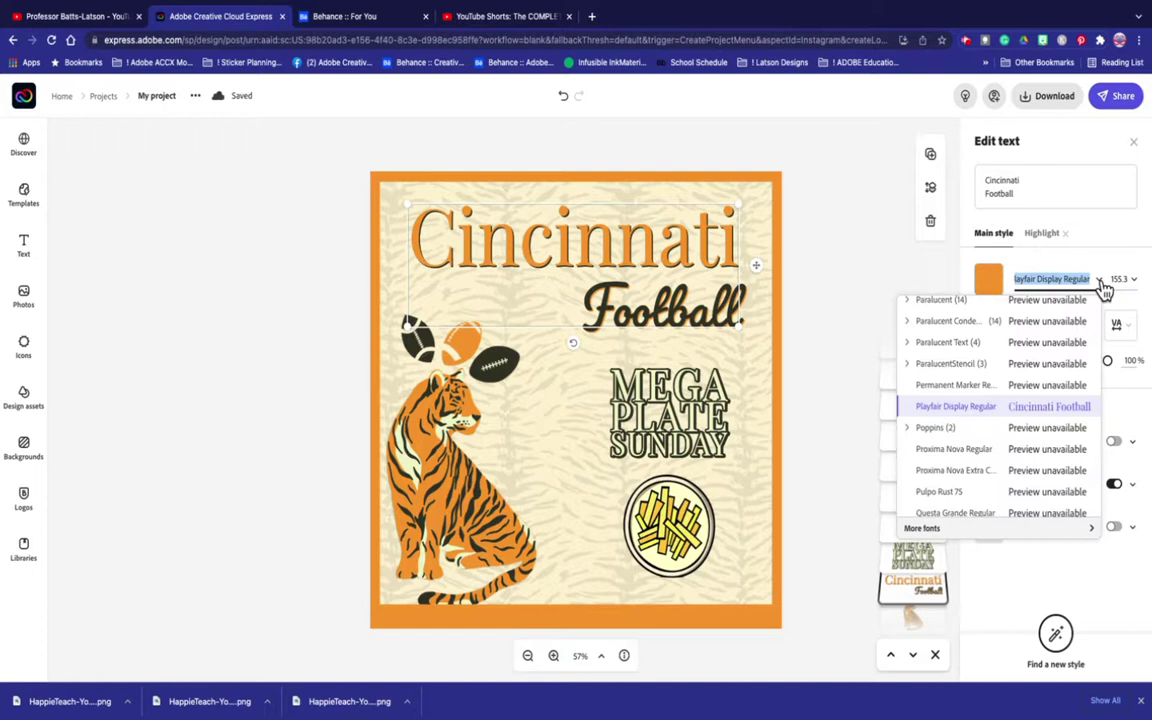
{"action": "left_click", "coordinate": [1103, 288]}
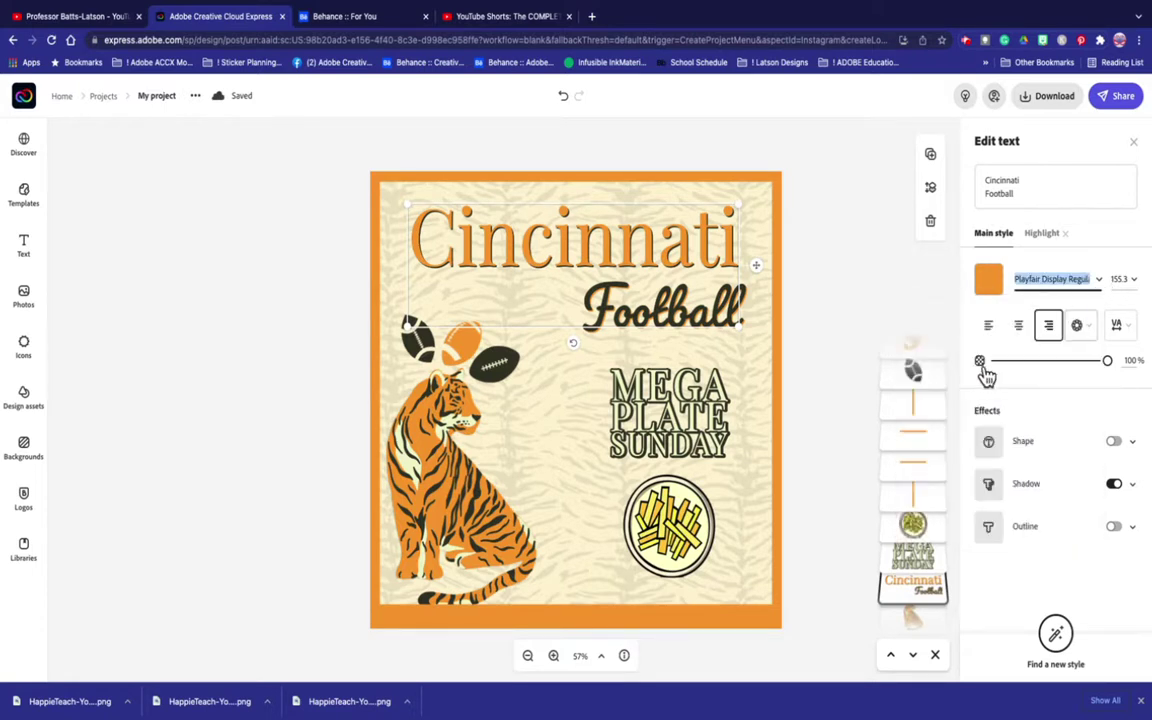
{"action": "left_click", "coordinate": [665, 428]}
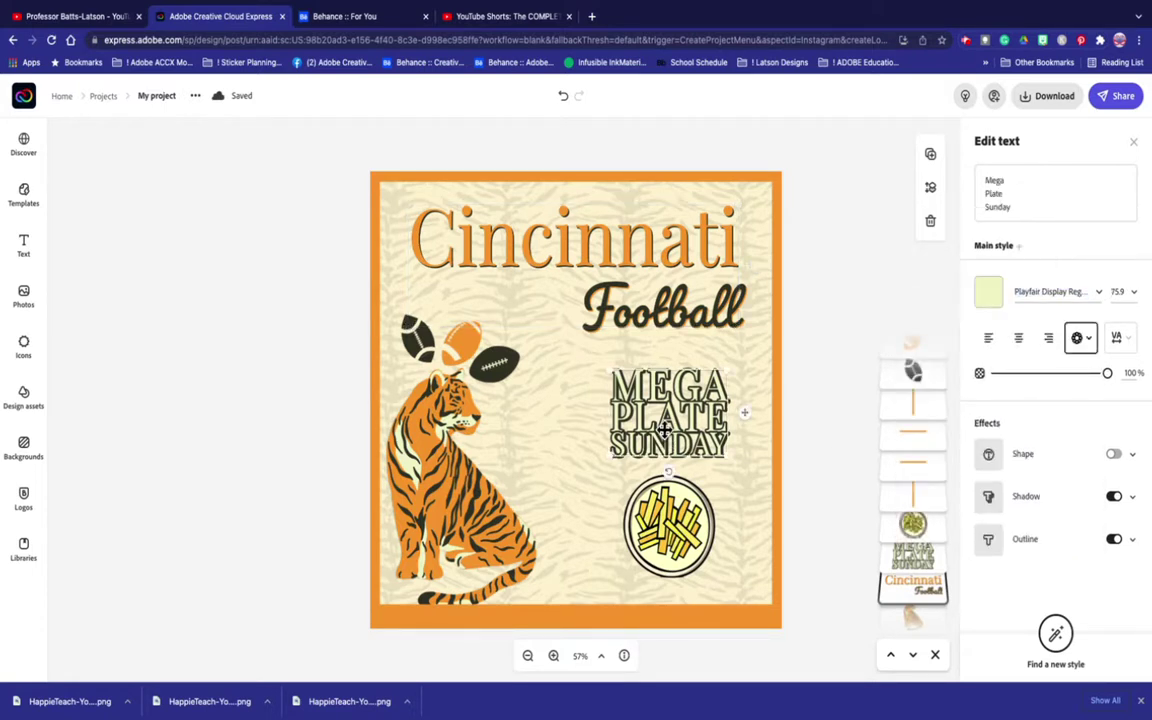
{"action": "left_click", "coordinate": [1035, 291]}
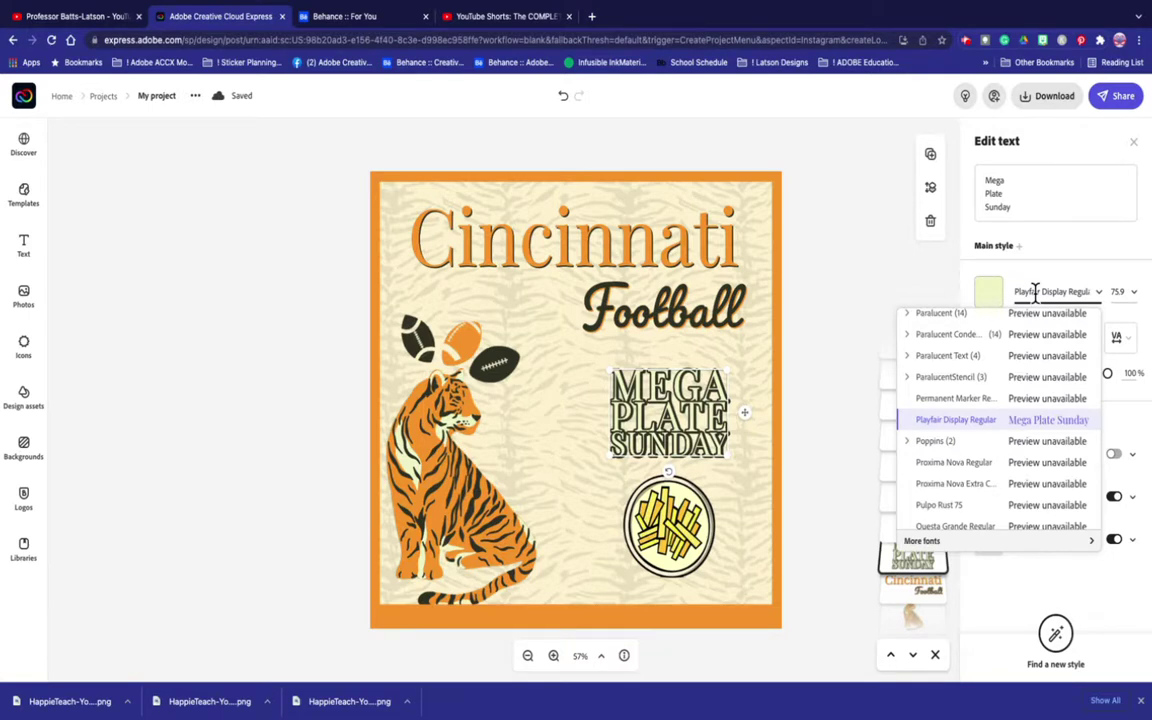
{"action": "left_click", "coordinate": [551, 246]}
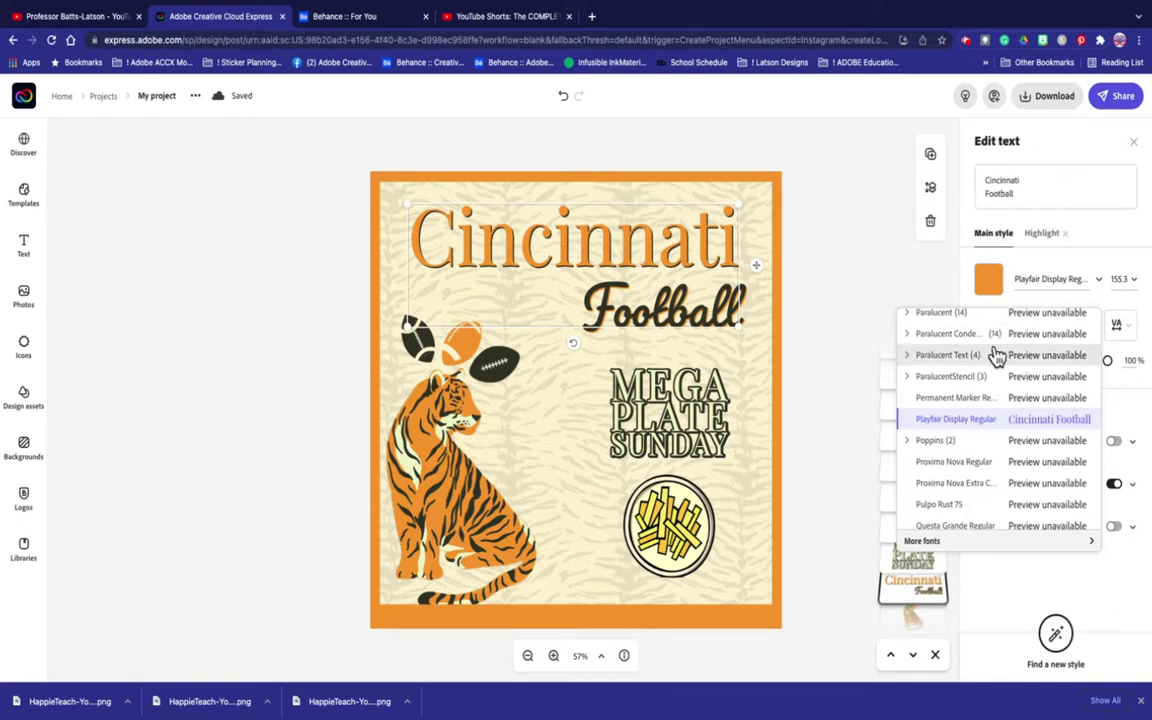
{"action": "left_click", "coordinate": [846, 272]}
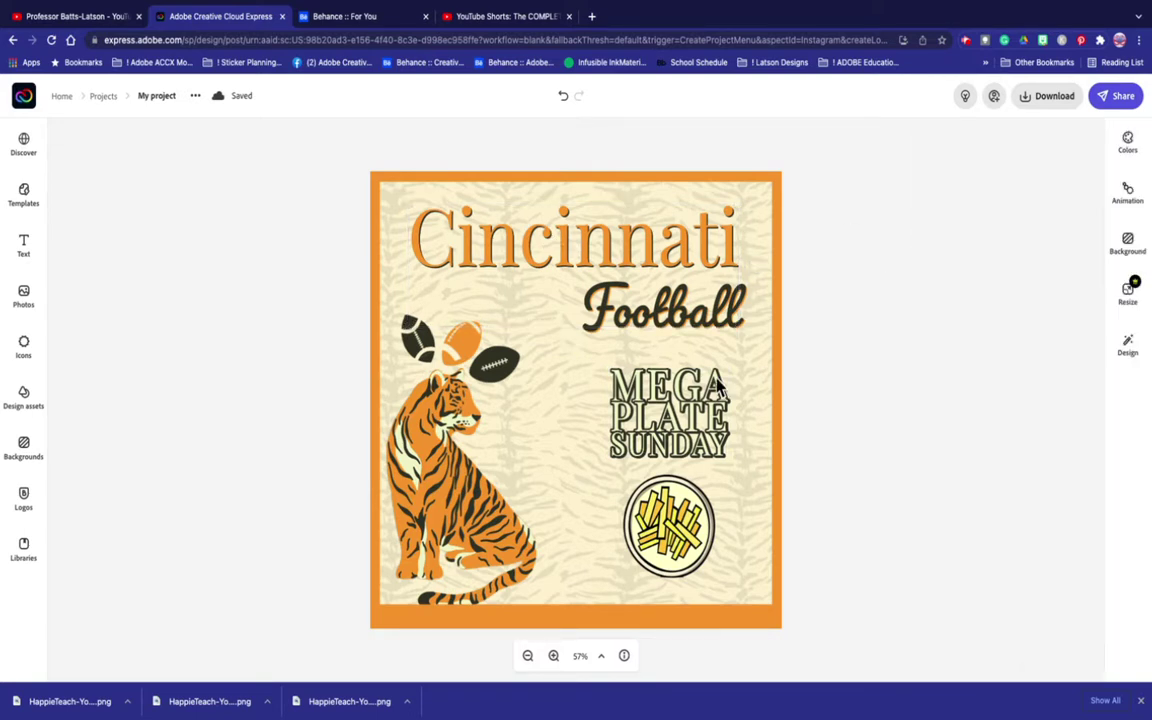
Curve the "Mega Plate Sunday" text into a full circle and enlarge it to about size 82.2 around the centred fries plate
{"action": "left_click", "coordinate": [668, 412]}
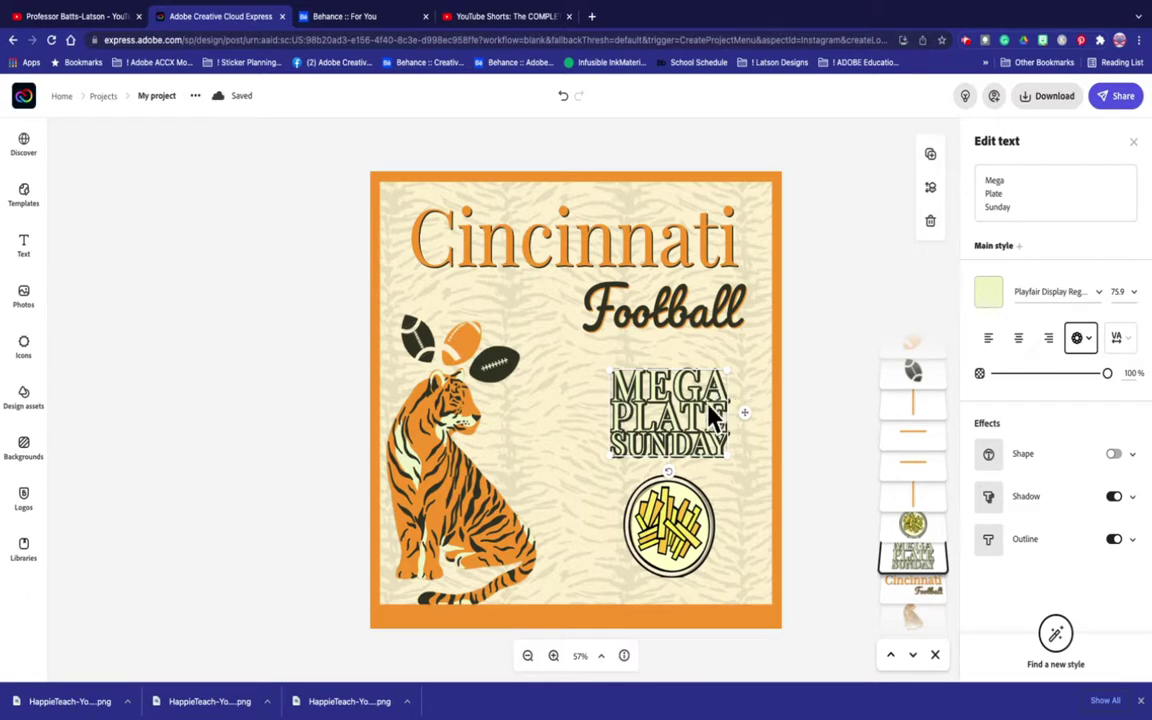
{"action": "left_click", "coordinate": [1090, 341]}
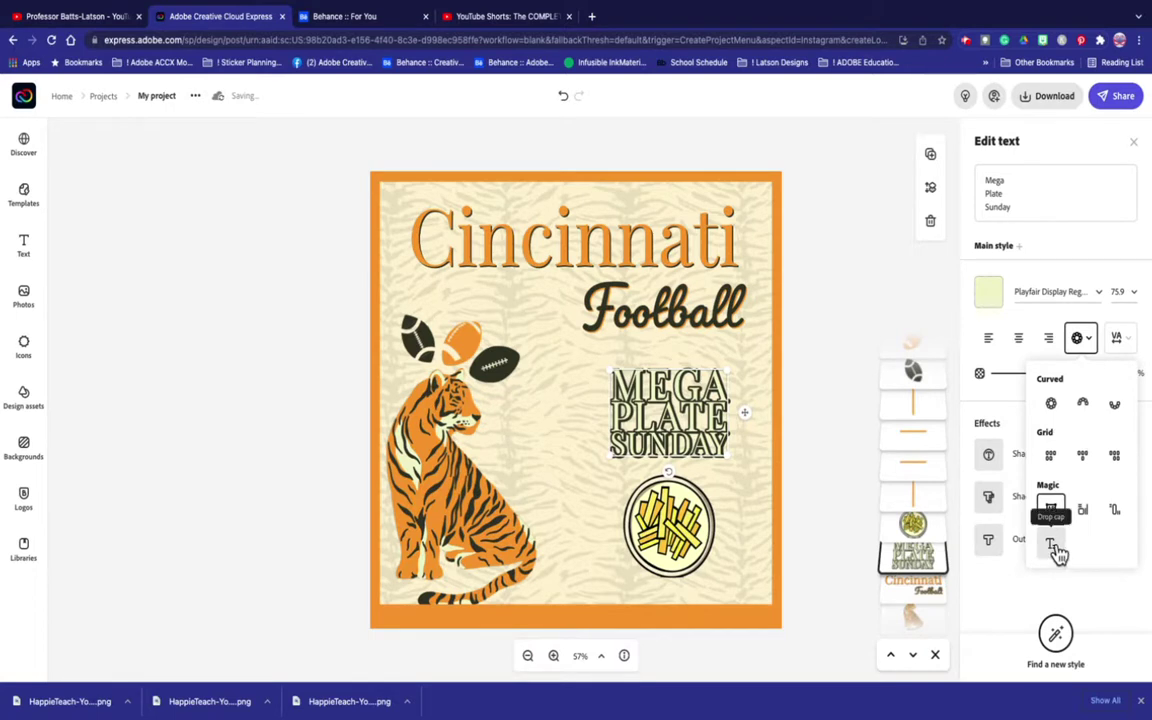
{"action": "left_click", "coordinate": [1052, 410]}
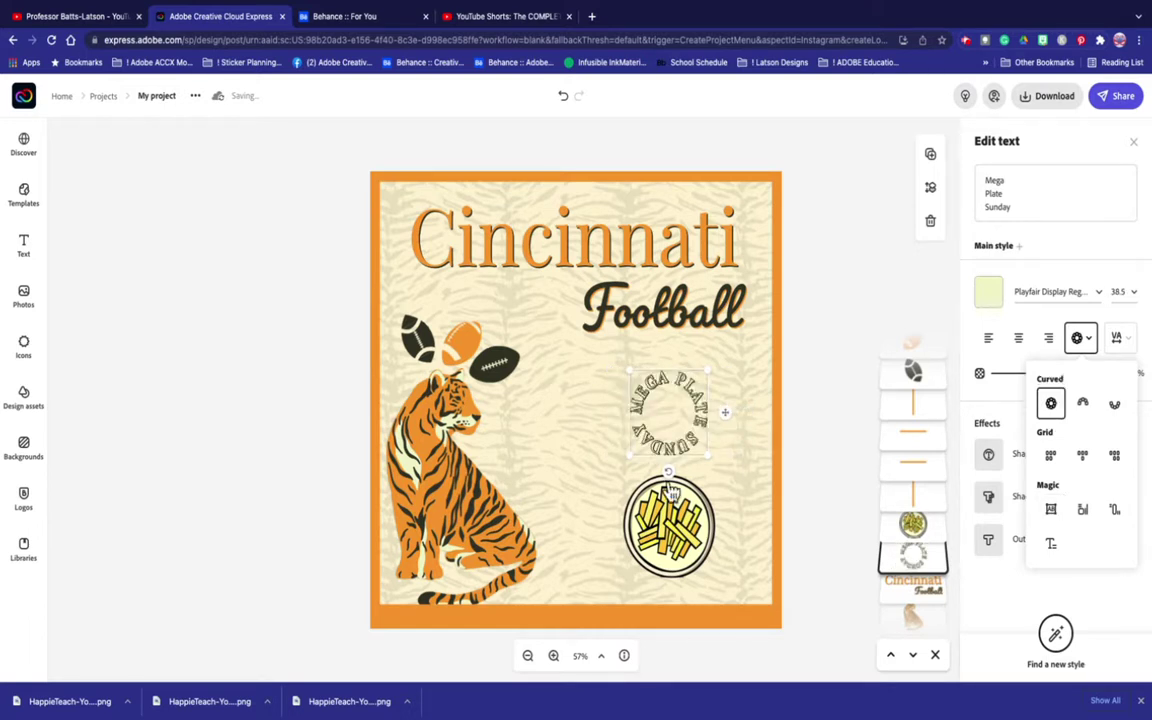
{"action": "left_click_drag", "start_coordinate": [707, 456], "coordinate": [797, 548]}
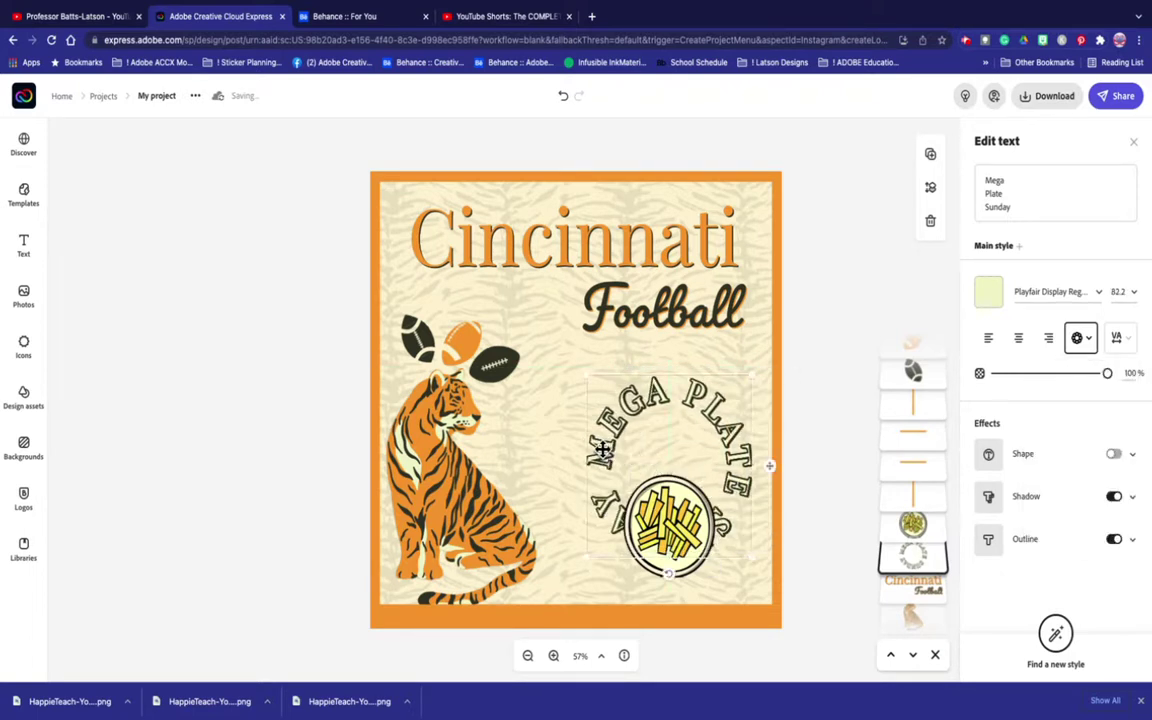
{"action": "left_click_drag", "start_coordinate": [656, 496], "coordinate": [658, 461]}
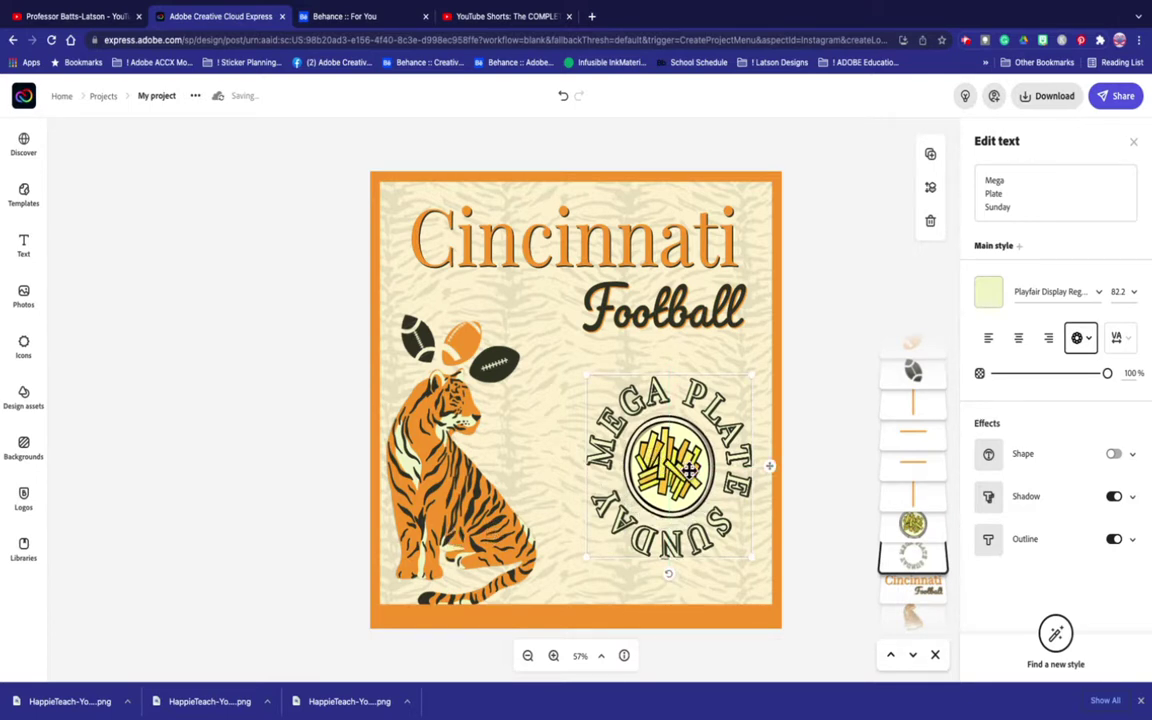
Scale the circular text and fries plate down together to a text size of about 61.4 and place them lower beneath "Football"
{"action": "left_click", "coordinate": [620, 428], "text": "shift"}
{"action": "left_click_drag", "start_coordinate": [752, 556], "coordinate": [707, 511]}
{"action": "left_click_drag", "start_coordinate": [649, 455], "coordinate": [670, 493]}
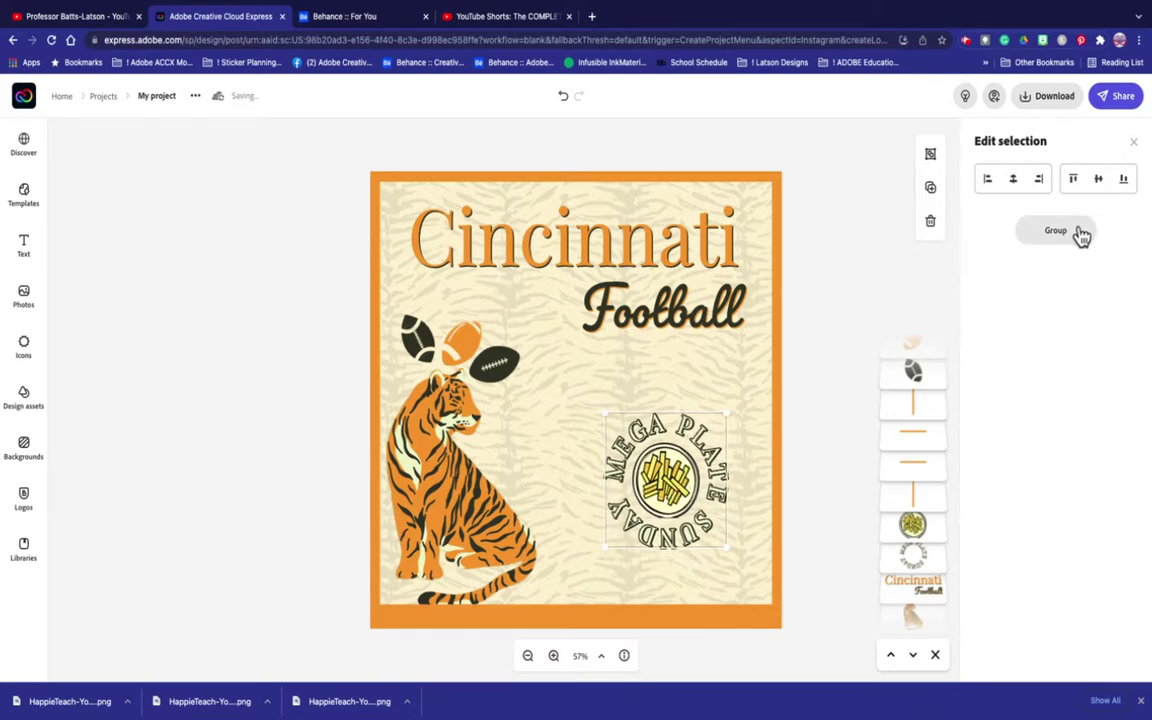
{"action": "left_click", "coordinate": [890, 311]}
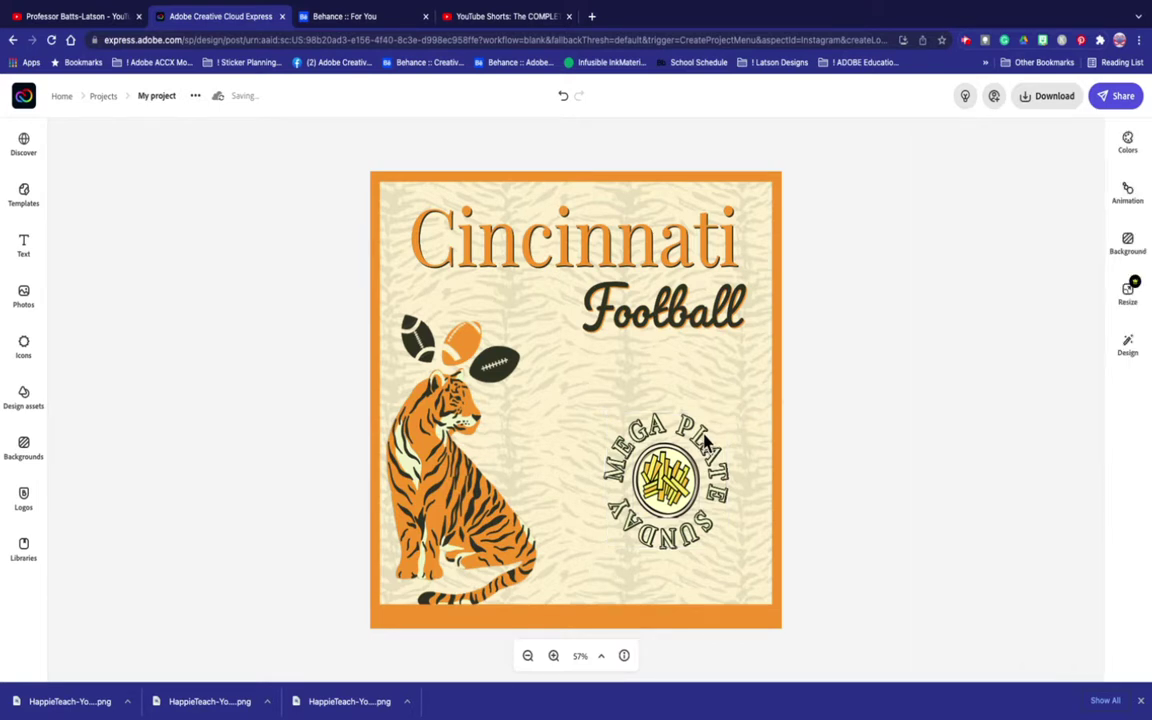
Change the circular "Mega Plate Sunday" text fill to the current palette's orange #F79E30
{"action": "left_click", "coordinate": [705, 440]}
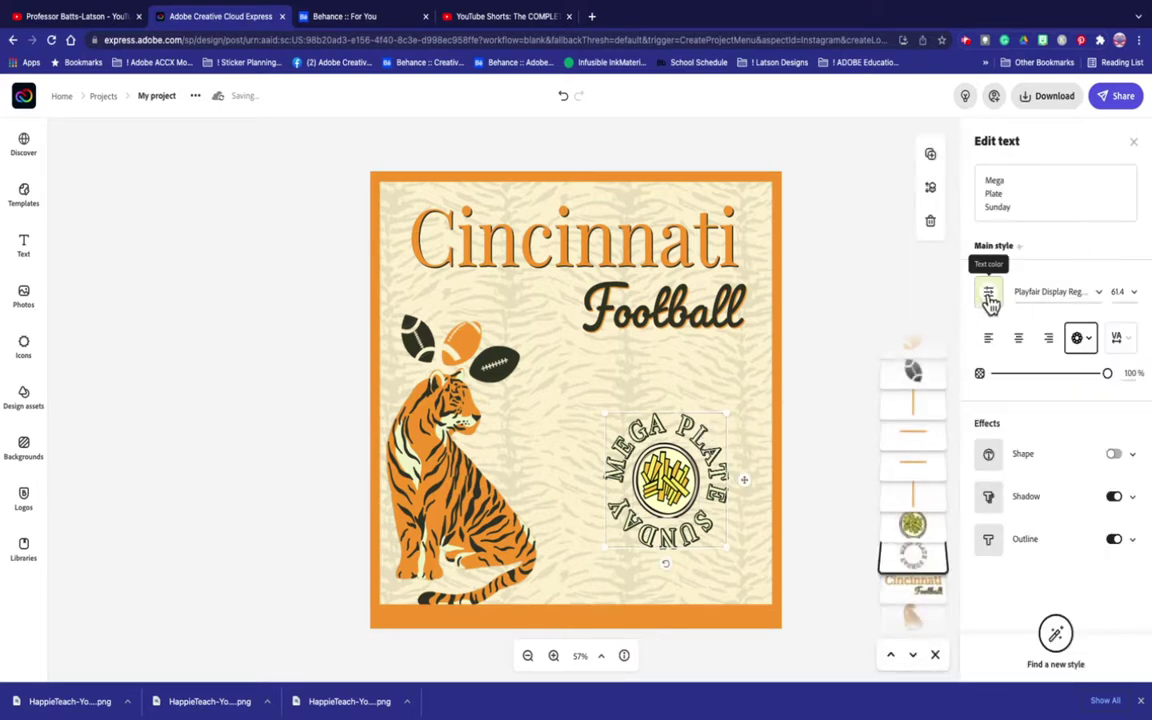
{"action": "left_click", "coordinate": [990, 298]}
{"action": "left_click", "coordinate": [1047, 414]}
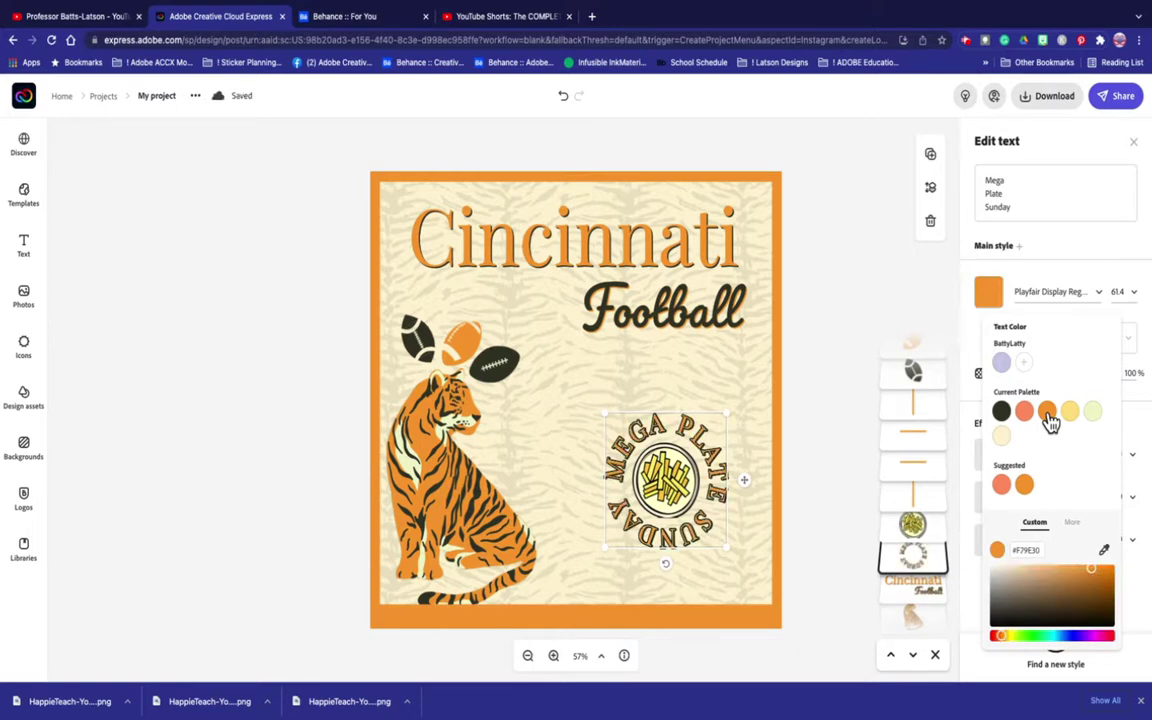
{"action": "left_click", "coordinate": [880, 320]}
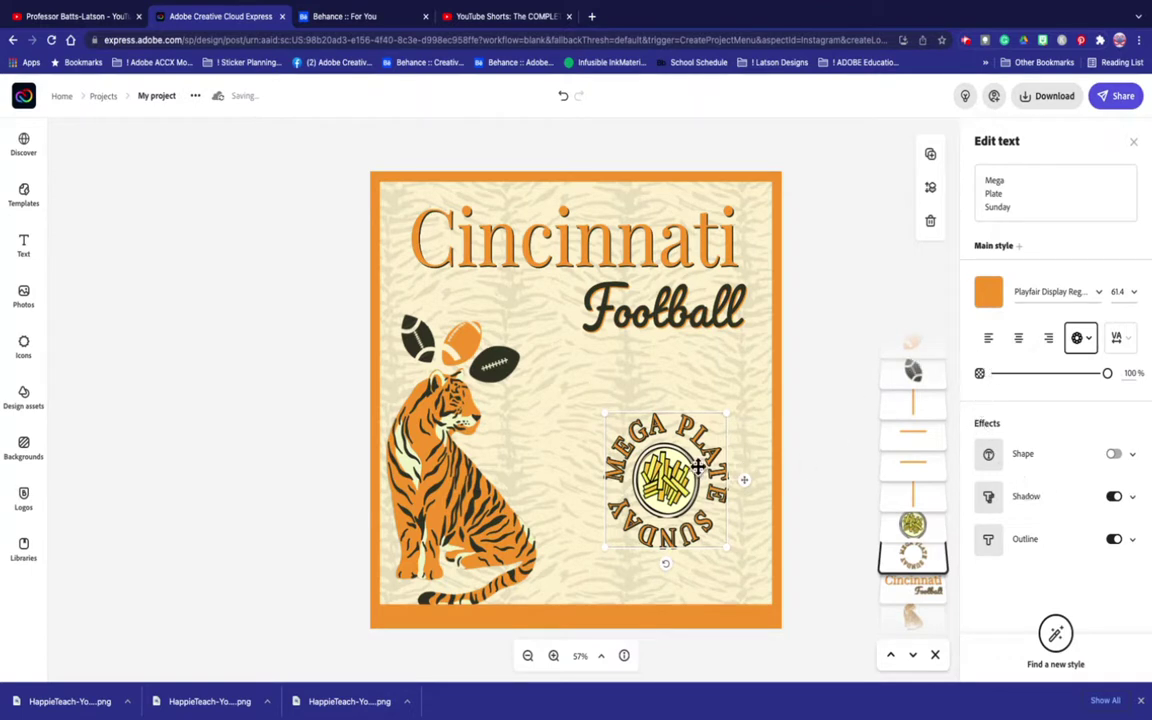
Increase the letter spacing of the circular "Mega Plate Sunday" text to 27
{"action": "left_click", "coordinate": [1119, 340]}
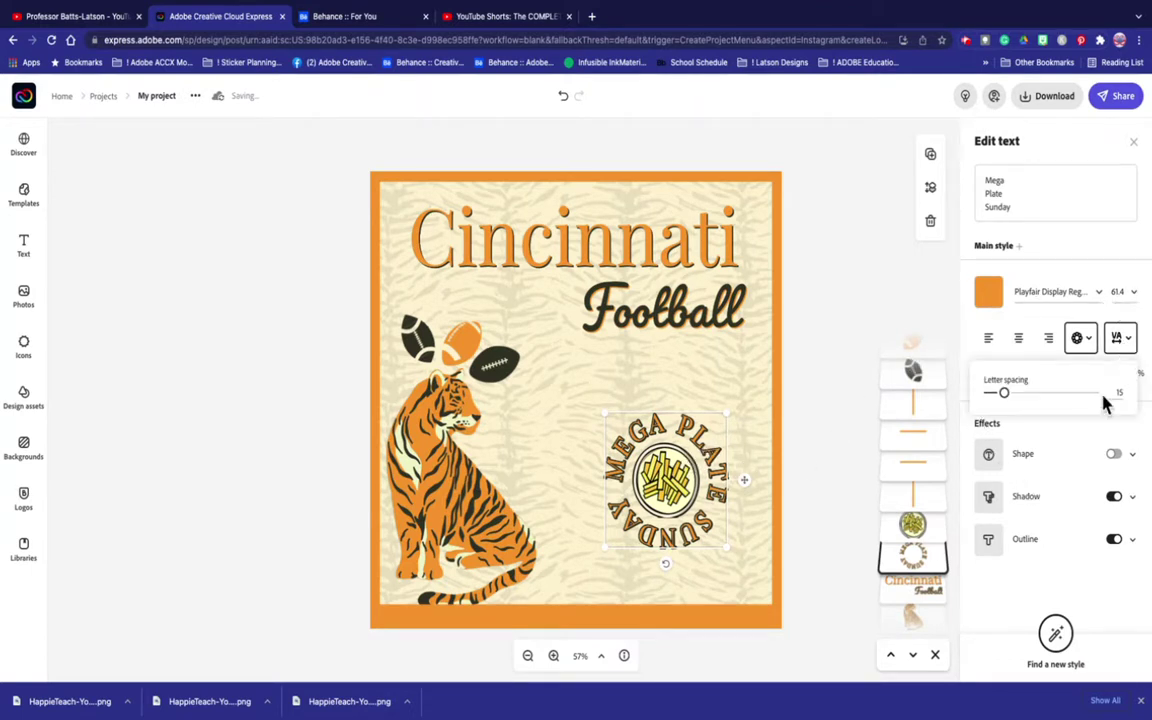
{"action": "mouse_move", "coordinate": [1008, 398]}
{"action": "left_mouse_down"}
{"action": "mouse_move", "coordinate": [1032, 399]}
{"action": "mouse_move", "coordinate": [1018, 398]}
{"action": "left_mouse_up"}
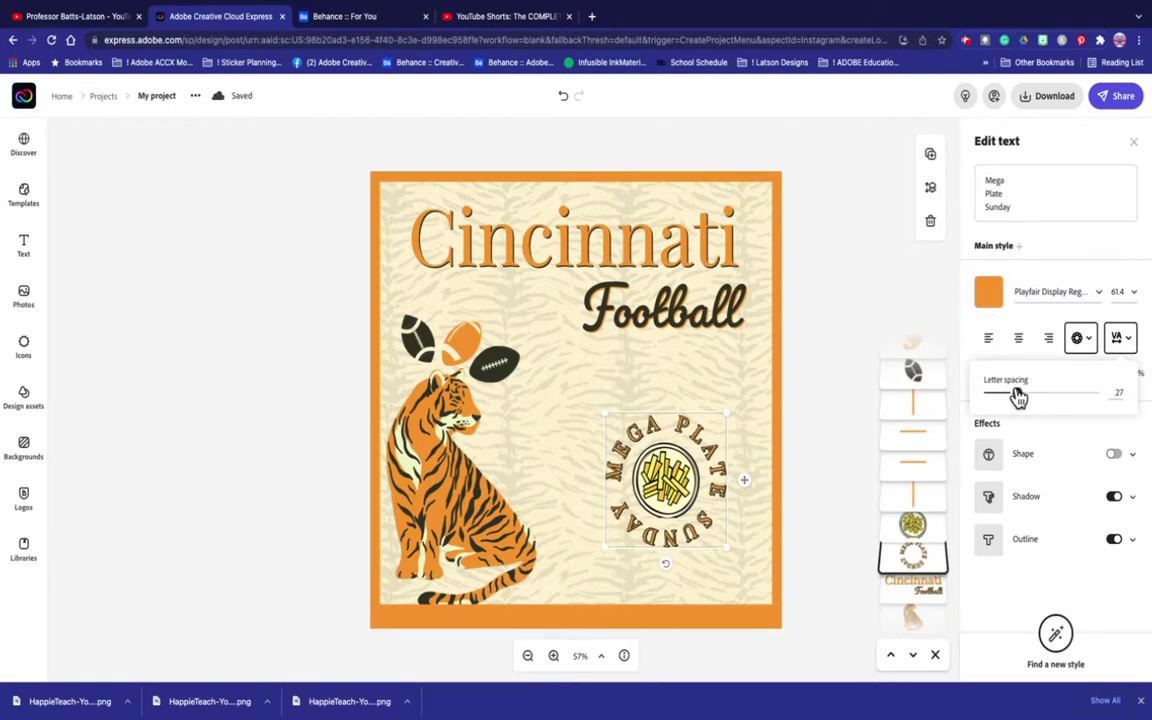
{"action": "left_click_drag", "start_coordinate": [1018, 396], "coordinate": [1018, 396]}
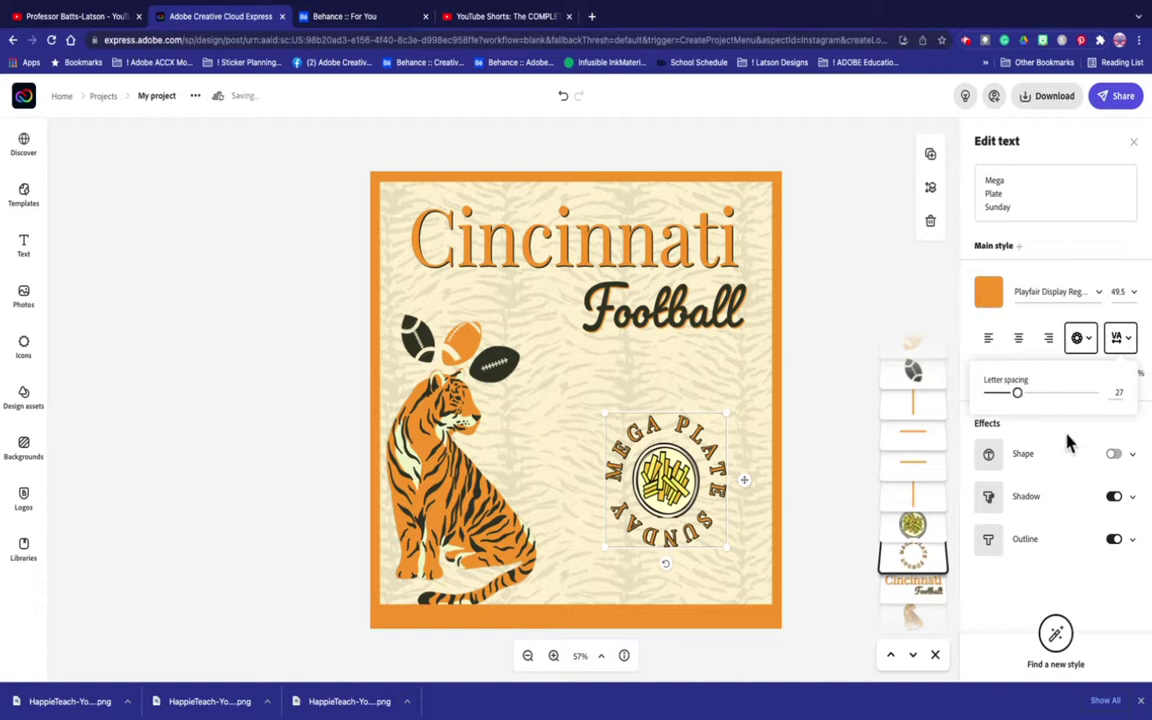
{"action": "left_click", "coordinate": [1062, 437]}
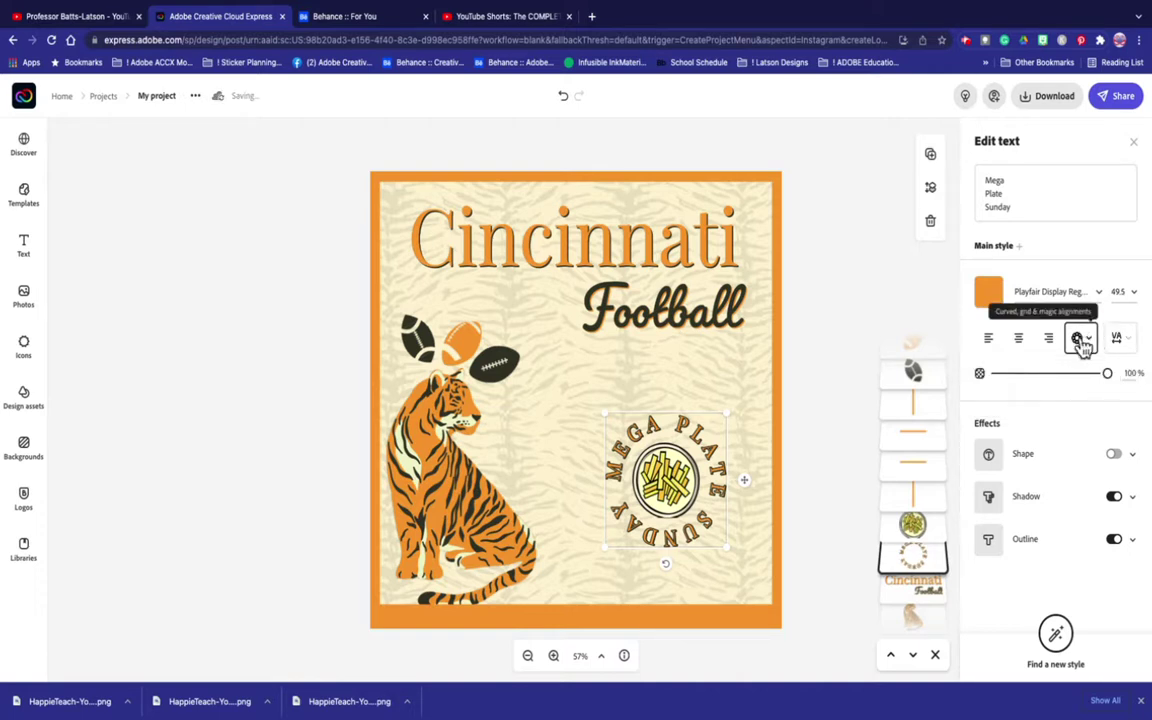
Switch off the circular text's shadow and reapply its dark outline at thickness 100
{"action": "left_click", "coordinate": [990, 497]}
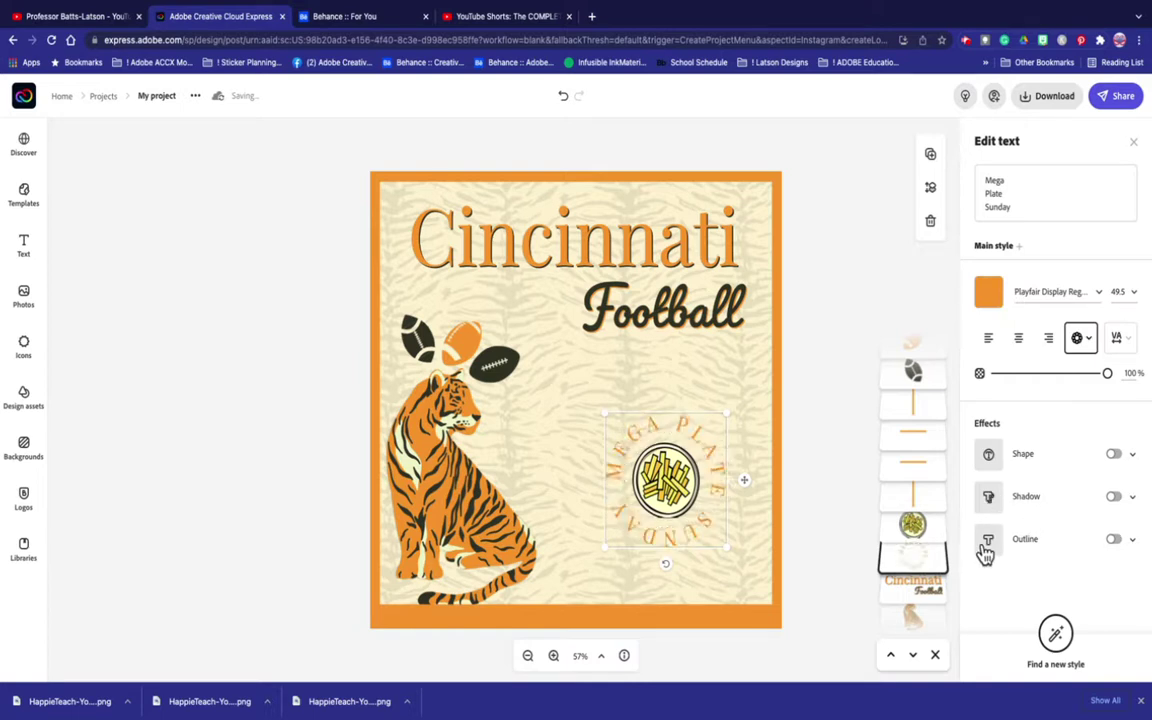
{"action": "left_click", "coordinate": [987, 548]}
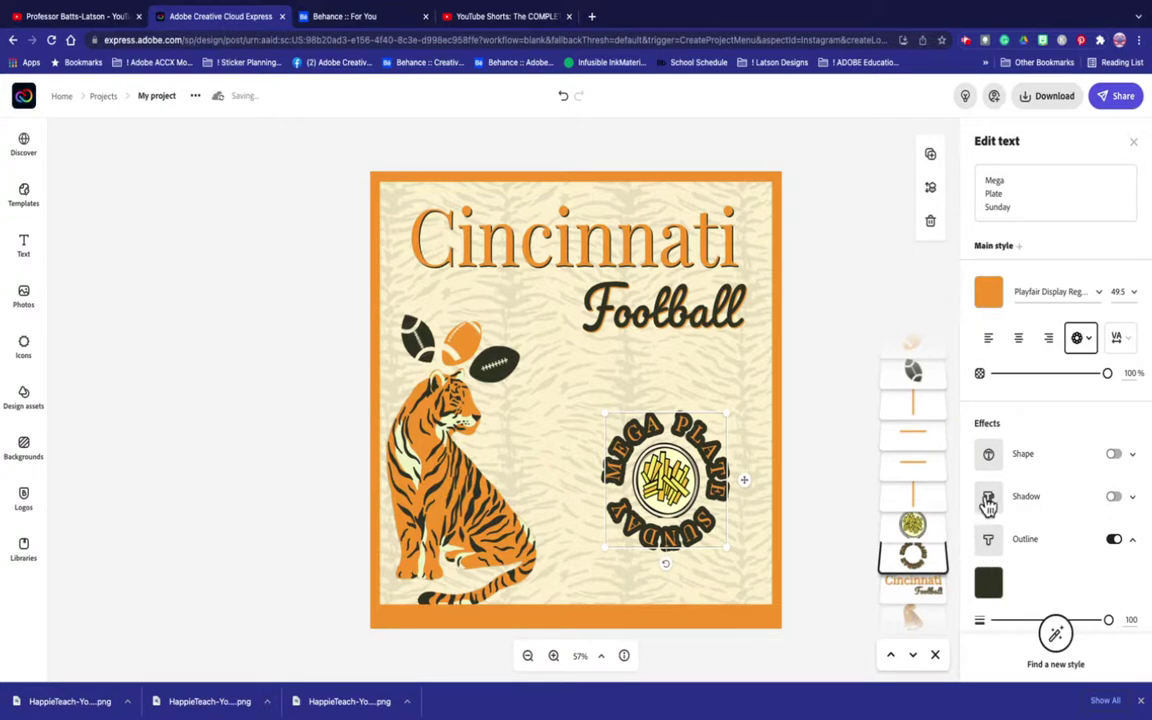
{"action": "left_click", "coordinate": [988, 505]}
{"action": "left_click", "coordinate": [988, 505]}
{"action": "left_click", "coordinate": [986, 500]}
{"action": "left_click", "coordinate": [986, 500]}
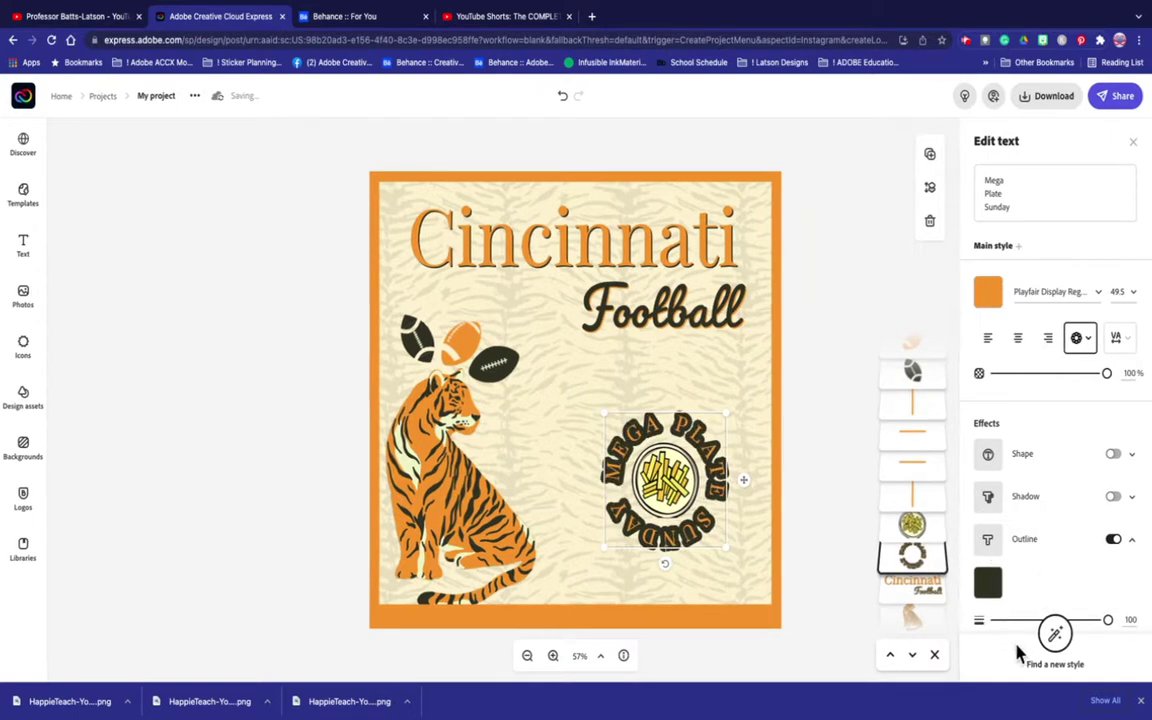
Reduce the outline thickness of the circular "Mega Plate Sunday" text to 51
{"action": "left_click_drag", "start_coordinate": [1110, 623], "coordinate": [1053, 620]}
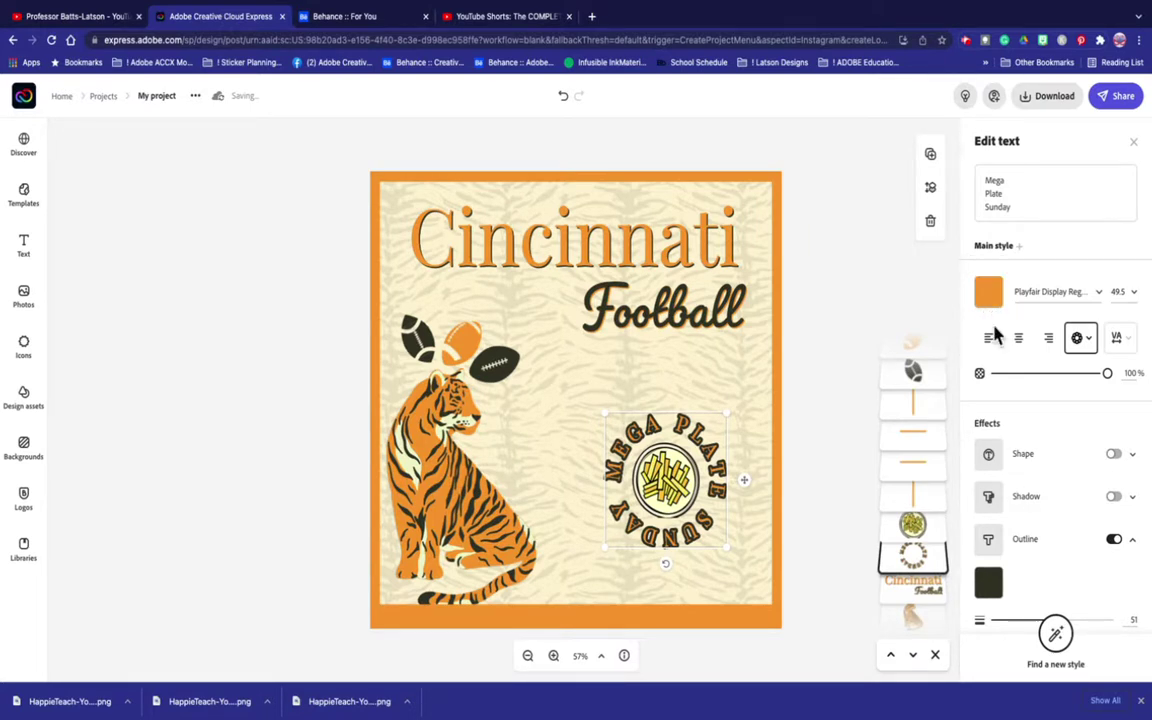
{"action": "scroll", "coordinate": [1030, 565], "scroll_direction": "down", "scroll_amount": 1}
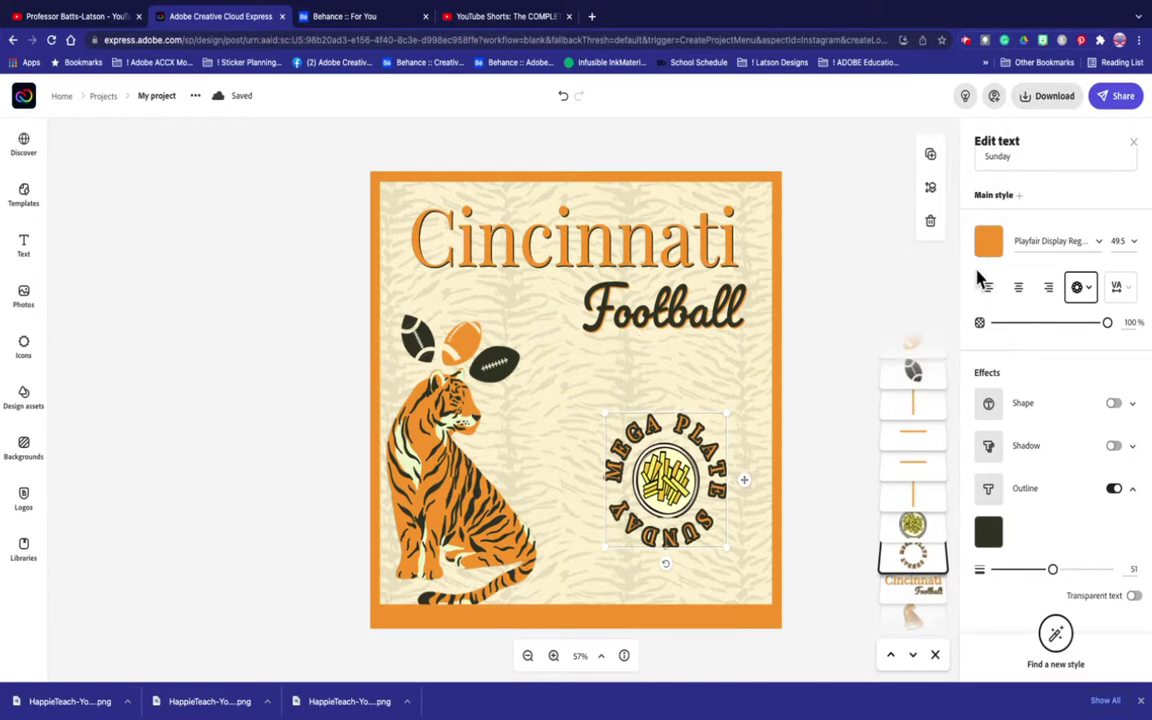
{"action": "left_click", "coordinate": [232, 333]}
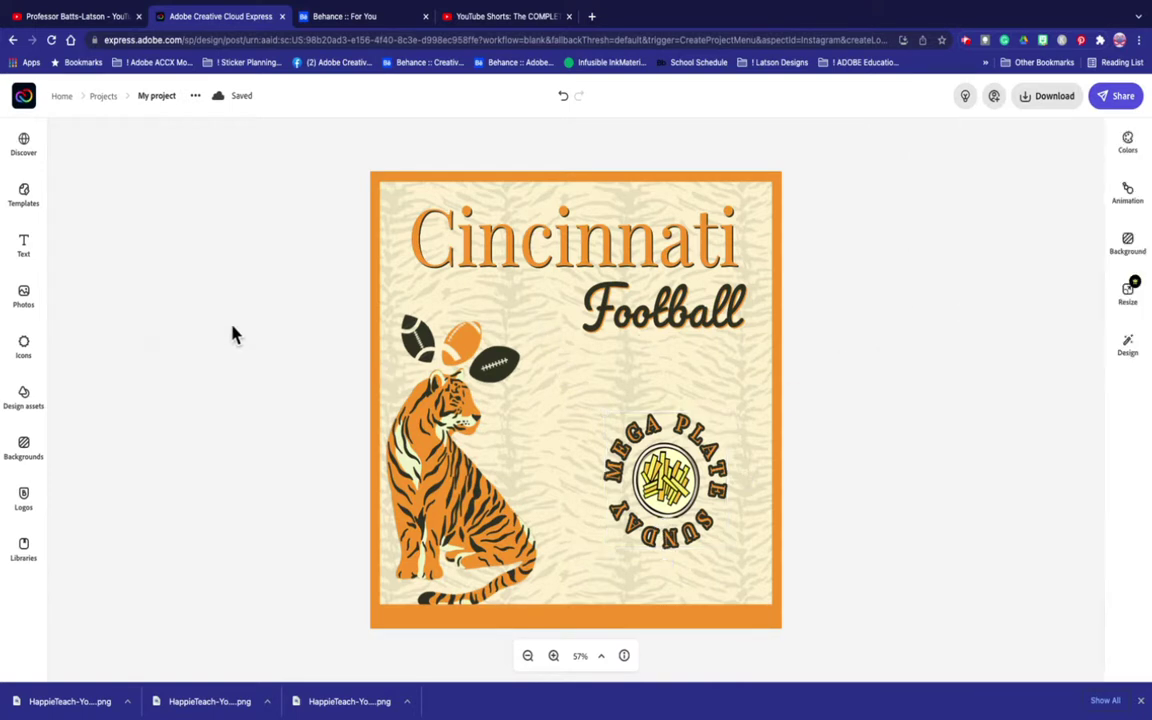
Group the circular "Mega Plate Sunday" text with the fries plate and move the group slightly towards the poster's lower-right corner
{"action": "left_click", "coordinate": [643, 437]}
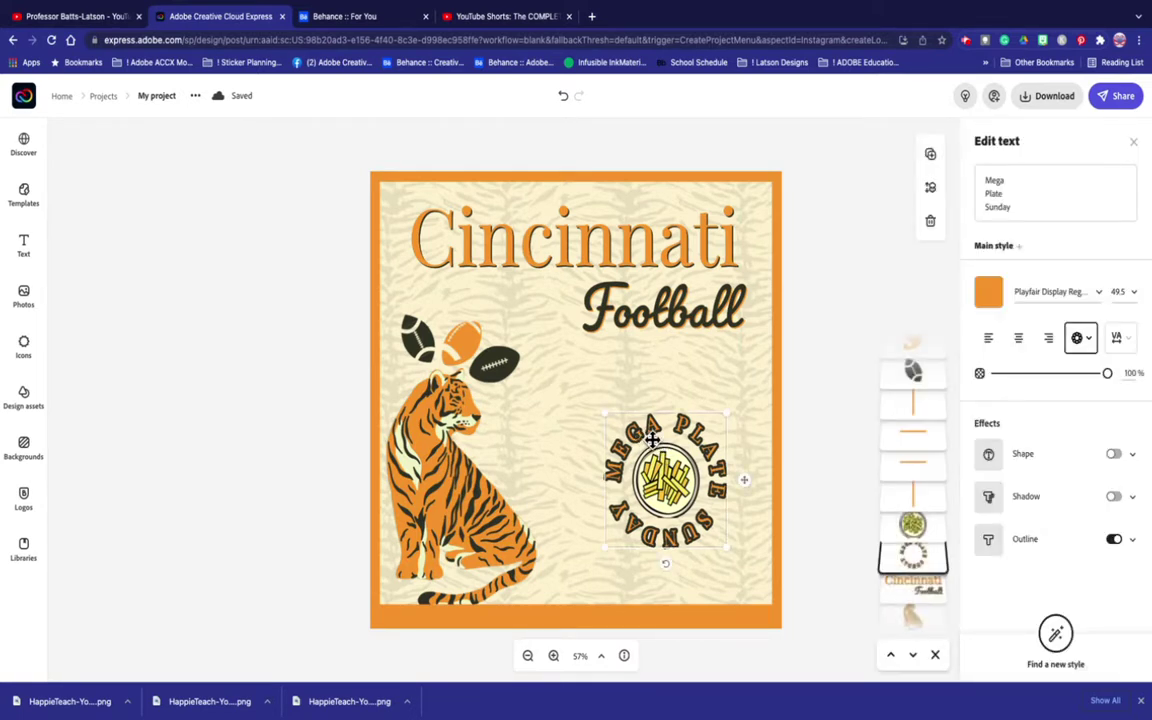
{"action": "left_click", "coordinate": [648, 452]}
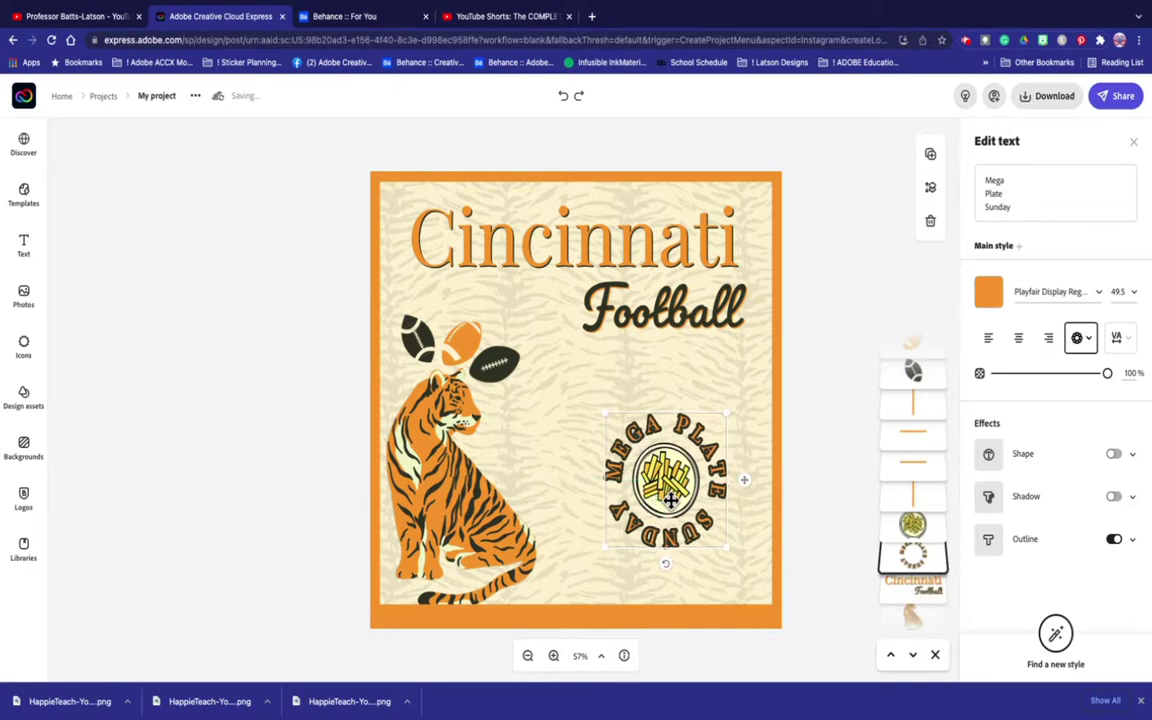
{"action": "left_click", "coordinate": [600, 450], "text": "shift"}
{"action": "left_click", "coordinate": [1070, 230]}
{"action": "left_click_drag", "start_coordinate": [628, 446], "coordinate": [636, 468]}
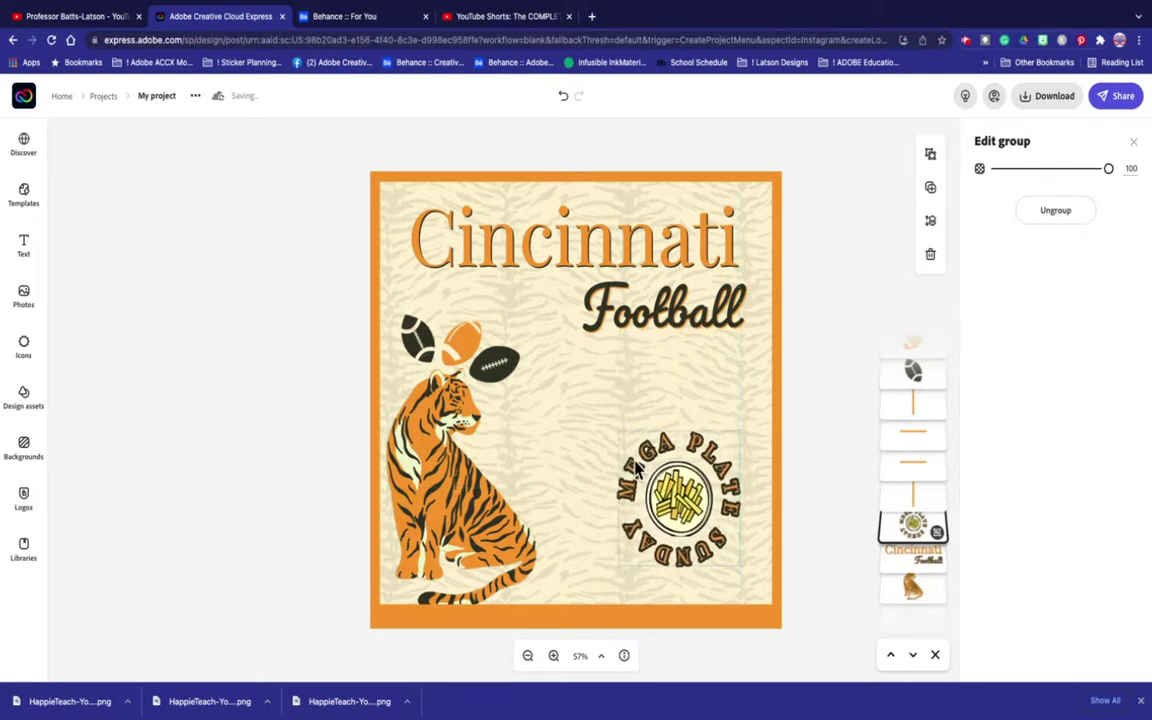
Reposition the three footballs above the tiger's head, raising them slightly and fitting them into a closer cluster
{"action": "left_click_drag", "start_coordinate": [636, 468], "coordinate": [636, 468]}
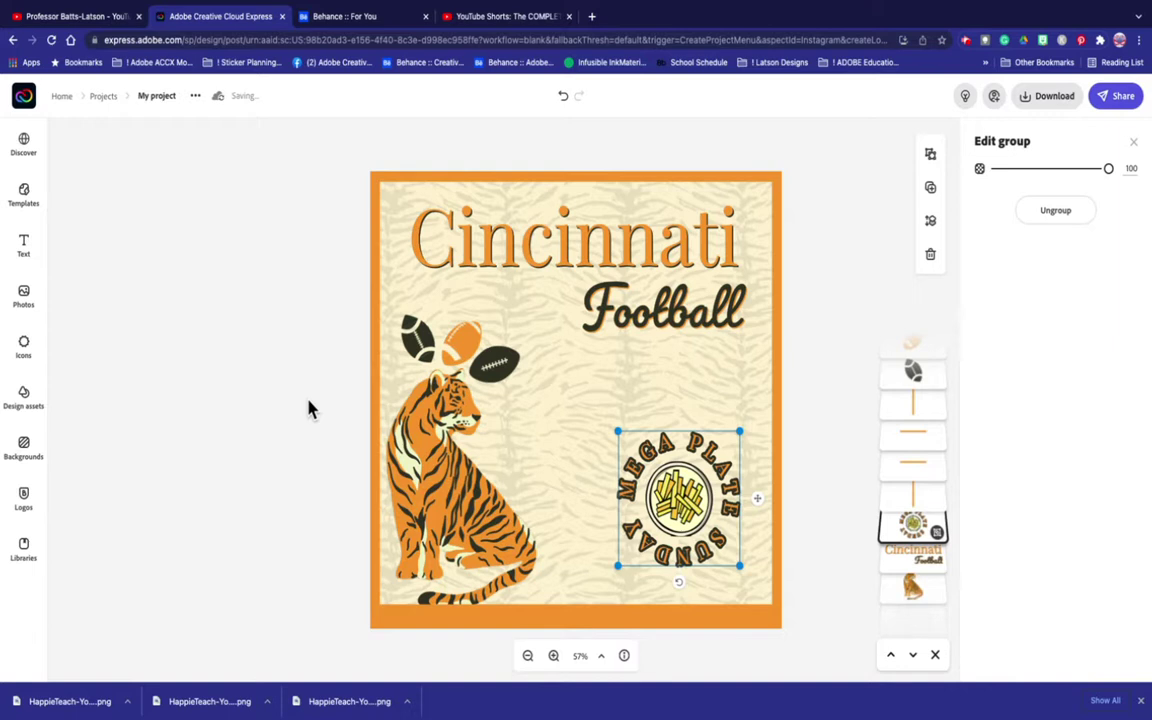
{"action": "left_click", "coordinate": [456, 352]}
{"action": "left_click_drag", "start_coordinate": [456, 352], "coordinate": [458, 332]}
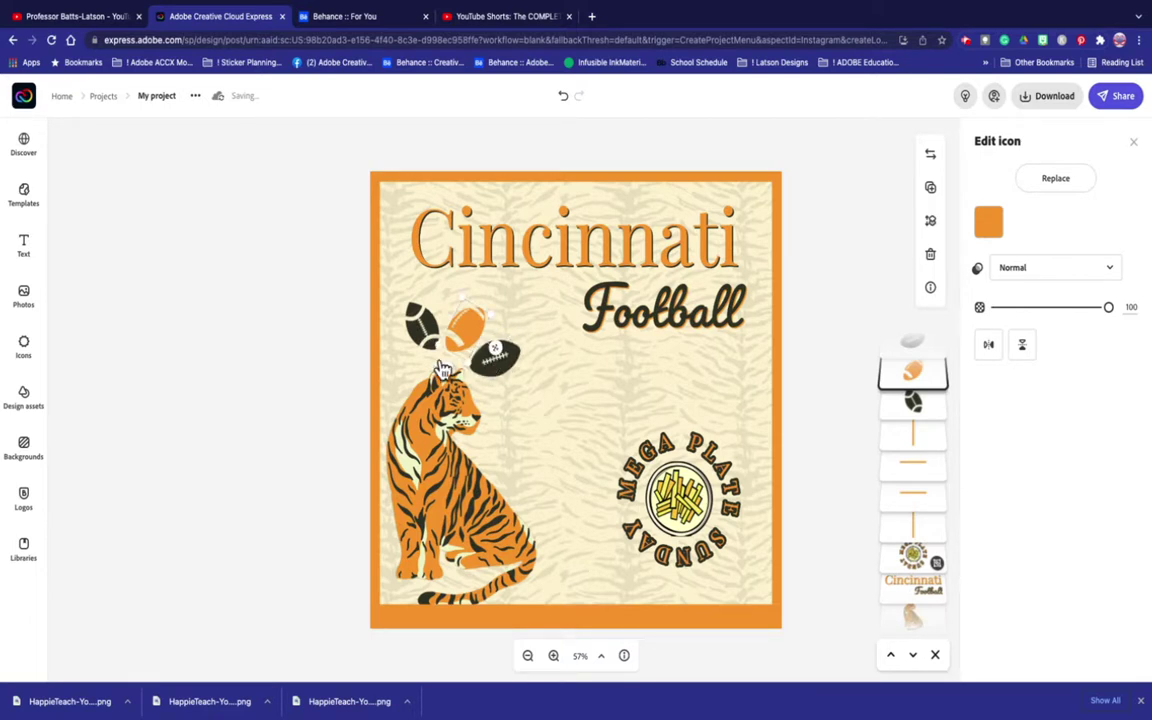
{"action": "left_click", "coordinate": [492, 358]}
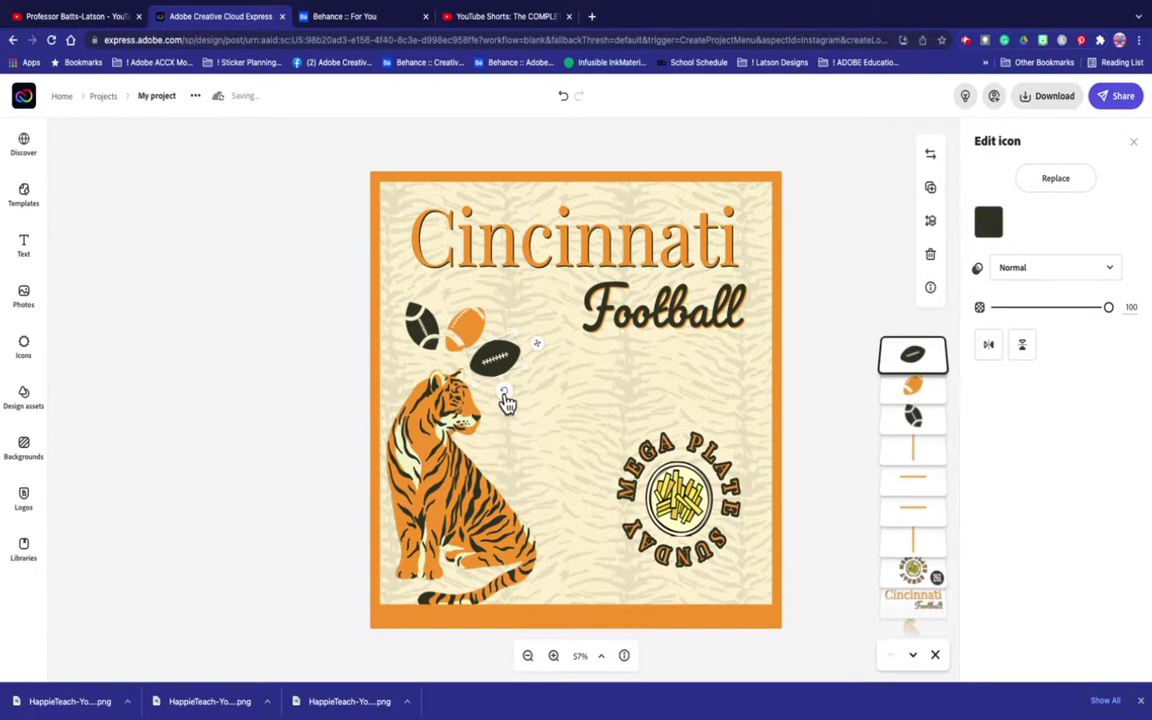
{"action": "left_click", "coordinate": [455, 333]}
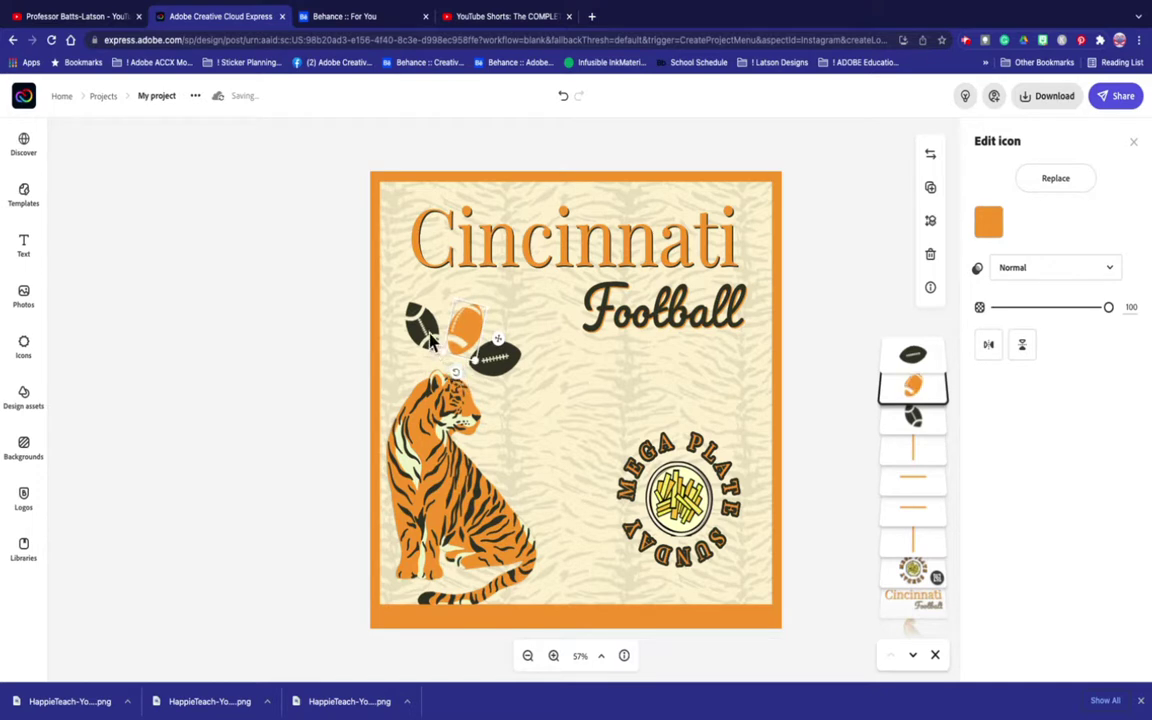
{"action": "left_click", "coordinate": [430, 340]}
{"action": "mouse_move", "coordinate": [404, 358]}
{"action": "left_mouse_down"}
{"action": "mouse_move", "coordinate": [412, 335]}
{"action": "mouse_move", "coordinate": [410, 360]}
{"action": "left_mouse_up"}
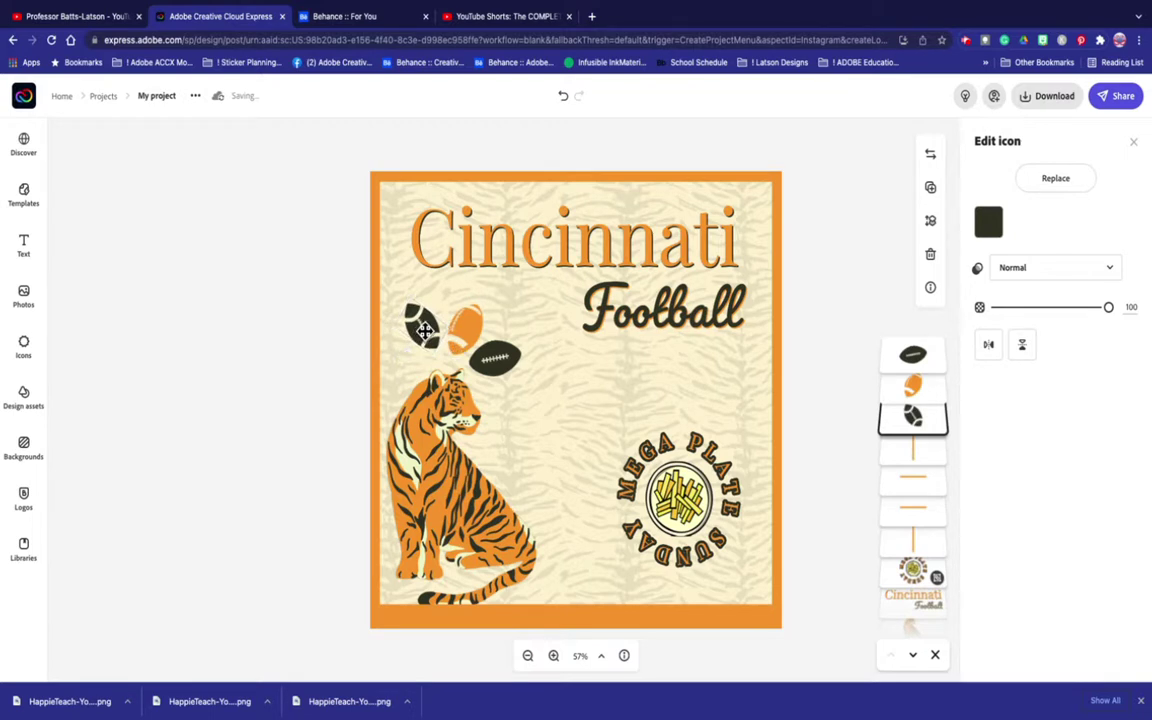
{"action": "left_click", "coordinate": [230, 381]}
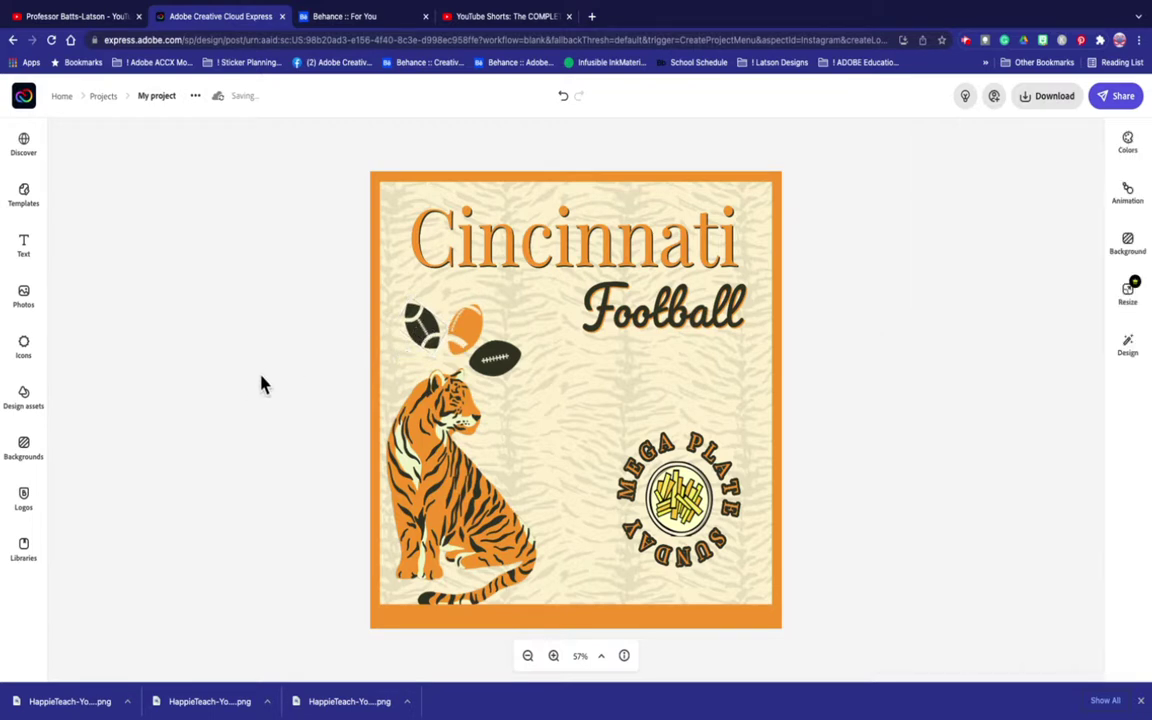
{"action": "left_click", "coordinate": [460, 342]}
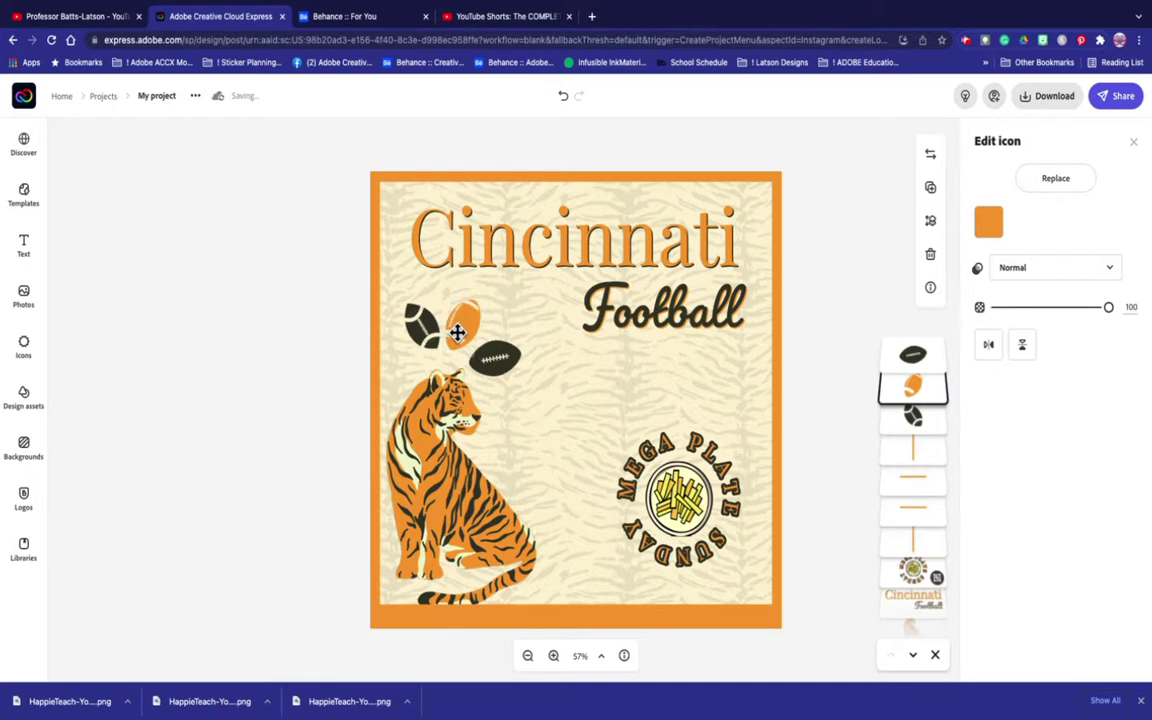
{"action": "left_click_drag", "start_coordinate": [457, 366], "coordinate": [490, 360]}
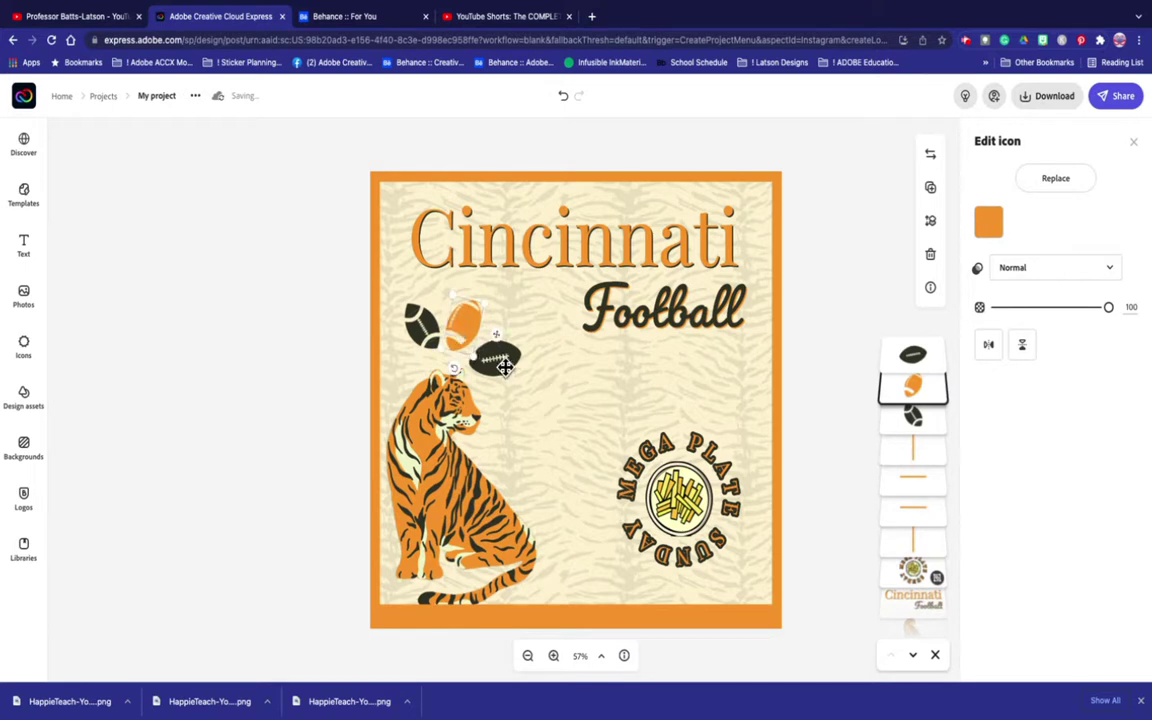
{"action": "left_click", "coordinate": [232, 382]}
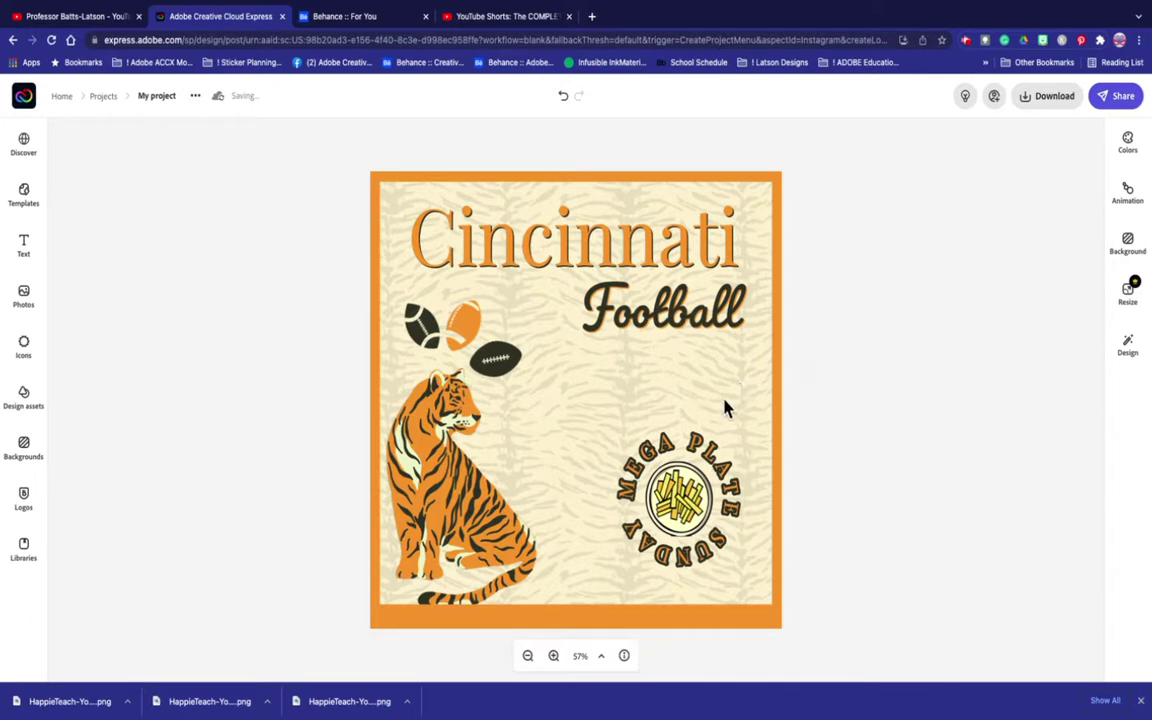
Move the grouped "Mega Plate Sunday" text and fries plate slightly upward on the poster
{"action": "left_click", "coordinate": [667, 473]}
{"action": "mouse_move", "coordinate": [657, 487]}
{"action": "left_mouse_down"}
{"action": "mouse_move", "coordinate": [657, 470]}
{"action": "mouse_move", "coordinate": [657, 480]}
{"action": "left_mouse_up"}
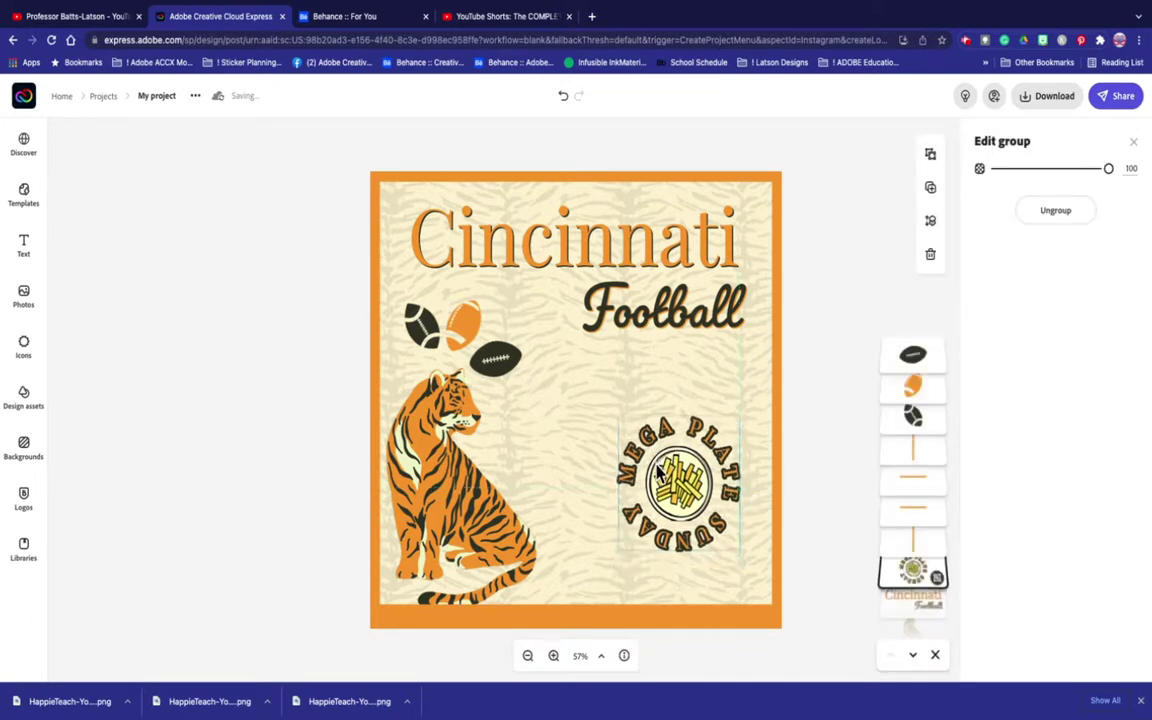
{"action": "left_click", "coordinate": [276, 437]}
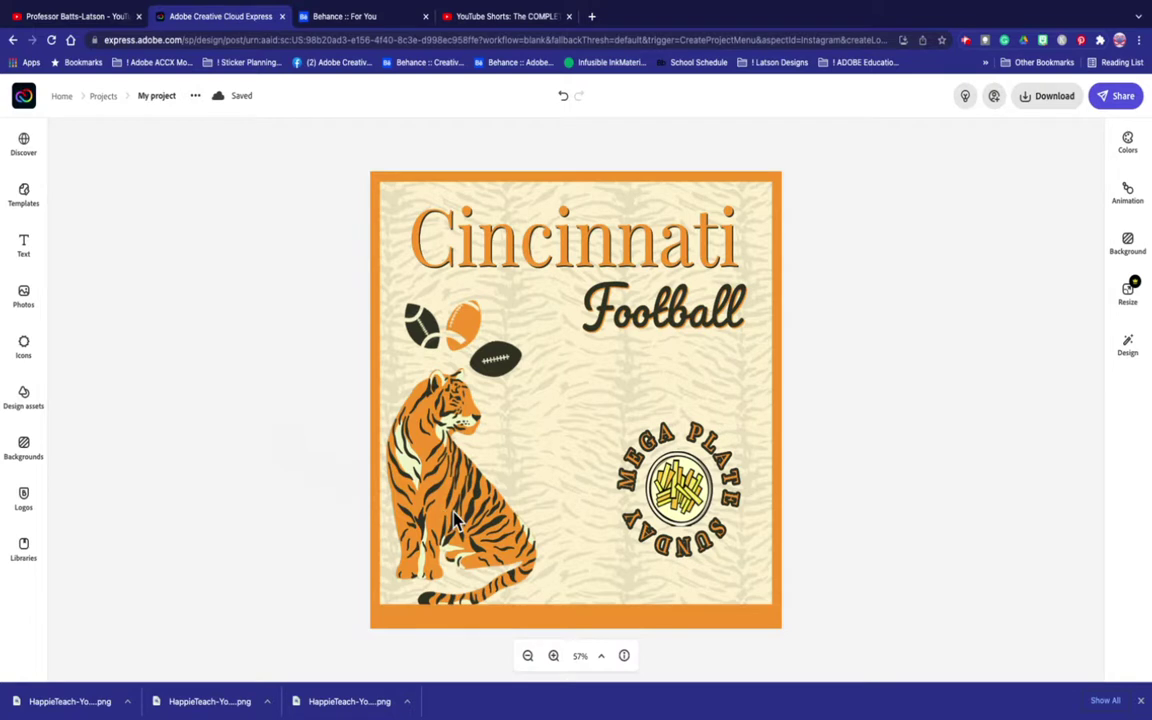
Lower the orange line along the poster's bottom edge so the border matches the thickness of the other sides
{"action": "left_click", "coordinate": [551, 613]}
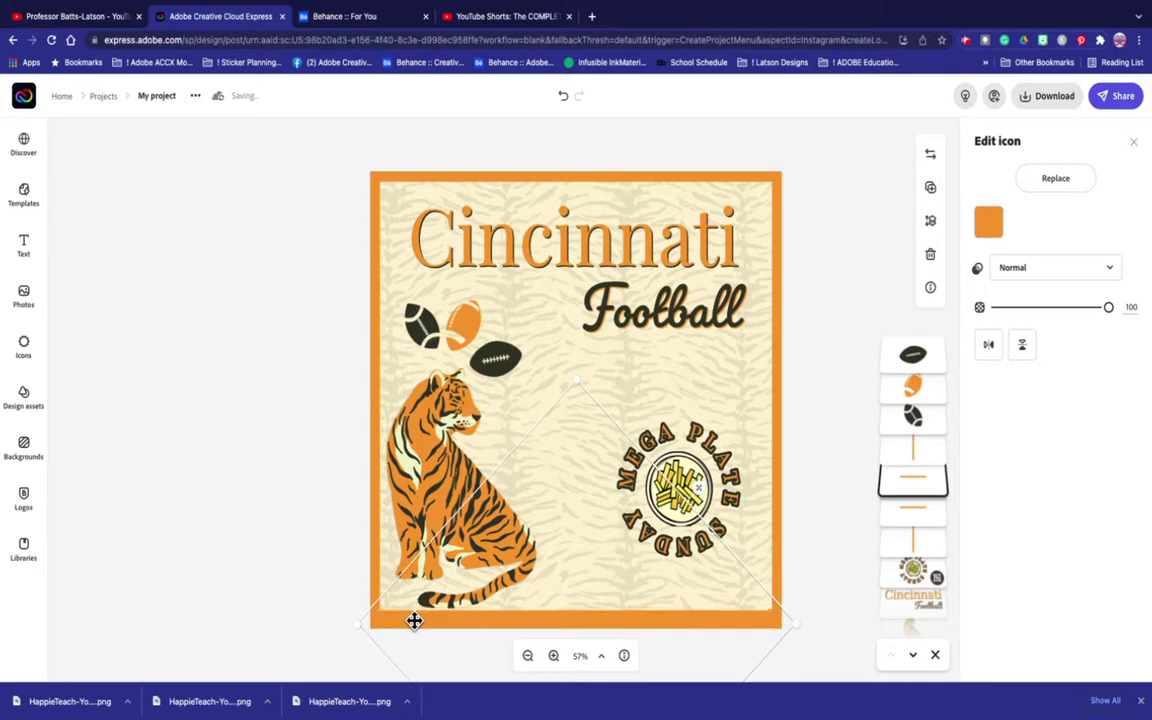
{"action": "left_click", "coordinate": [198, 594]}
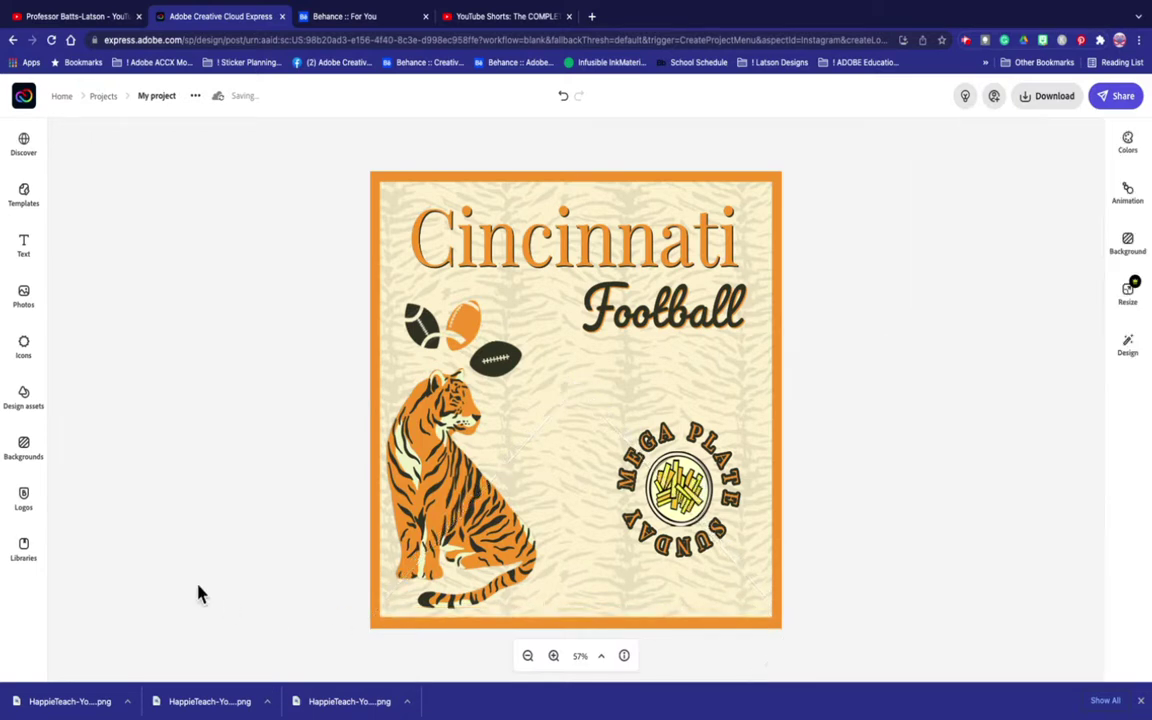
{"action": "left_click", "coordinate": [437, 483]}
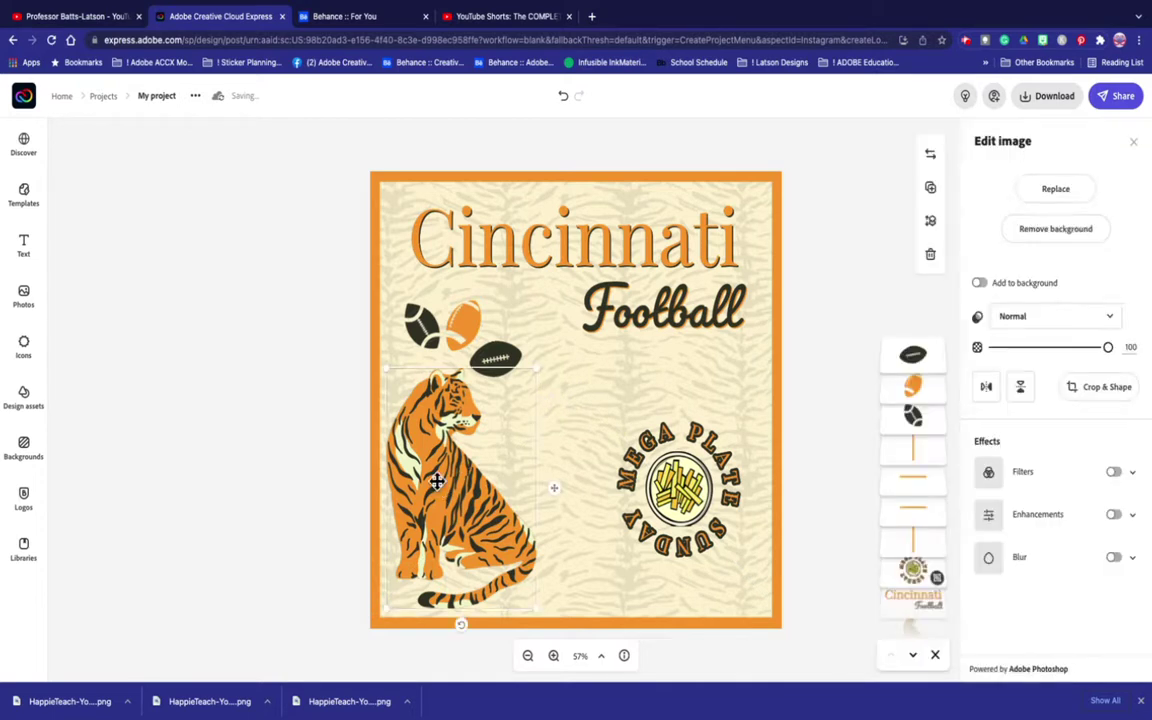
{"action": "left_click", "coordinate": [333, 470]}
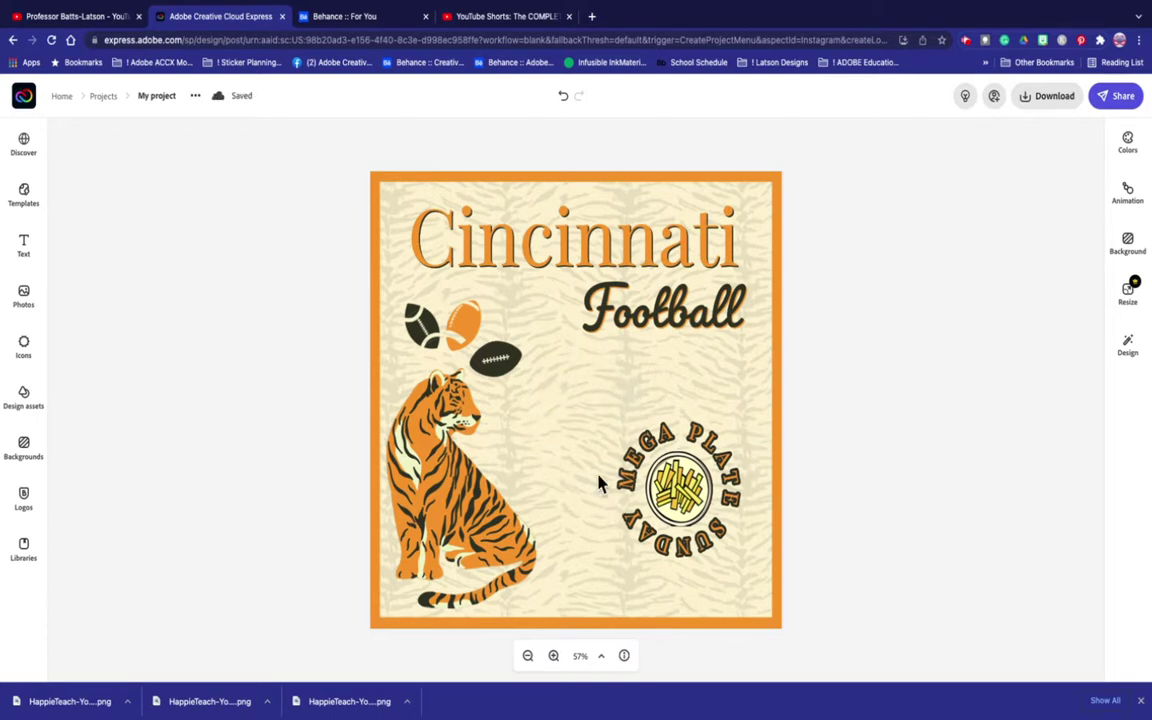
{"action": "left_click", "coordinate": [676, 480]}
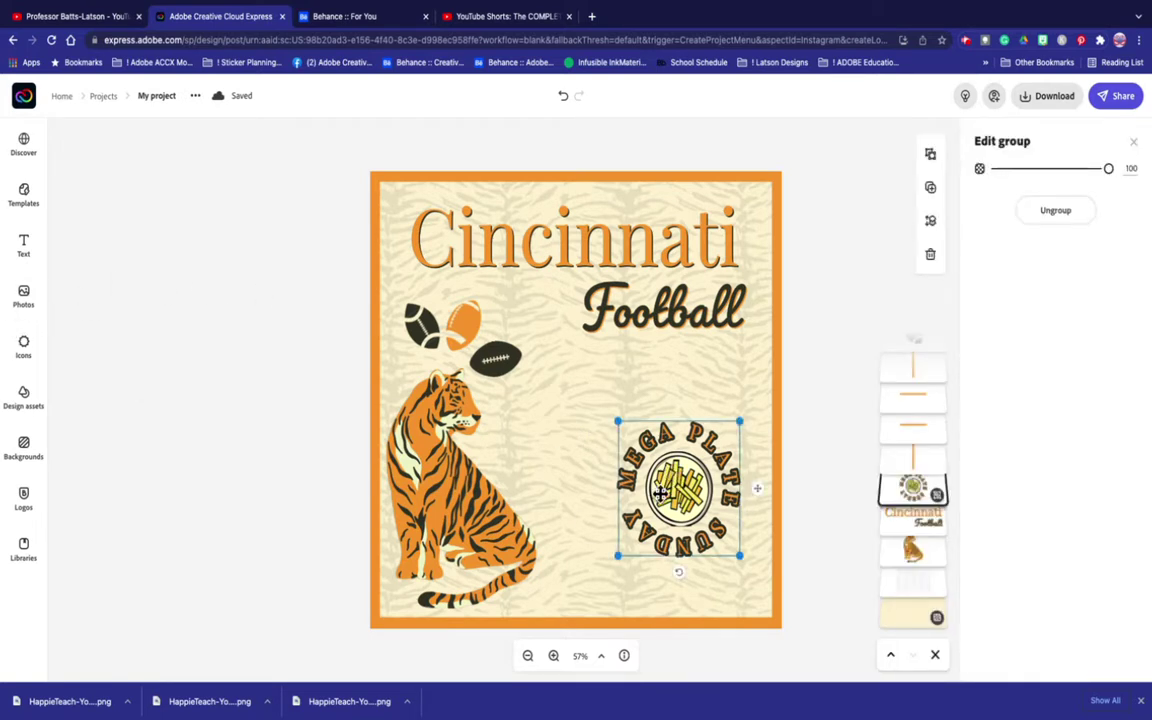
{"action": "left_click", "coordinate": [195, 404]}
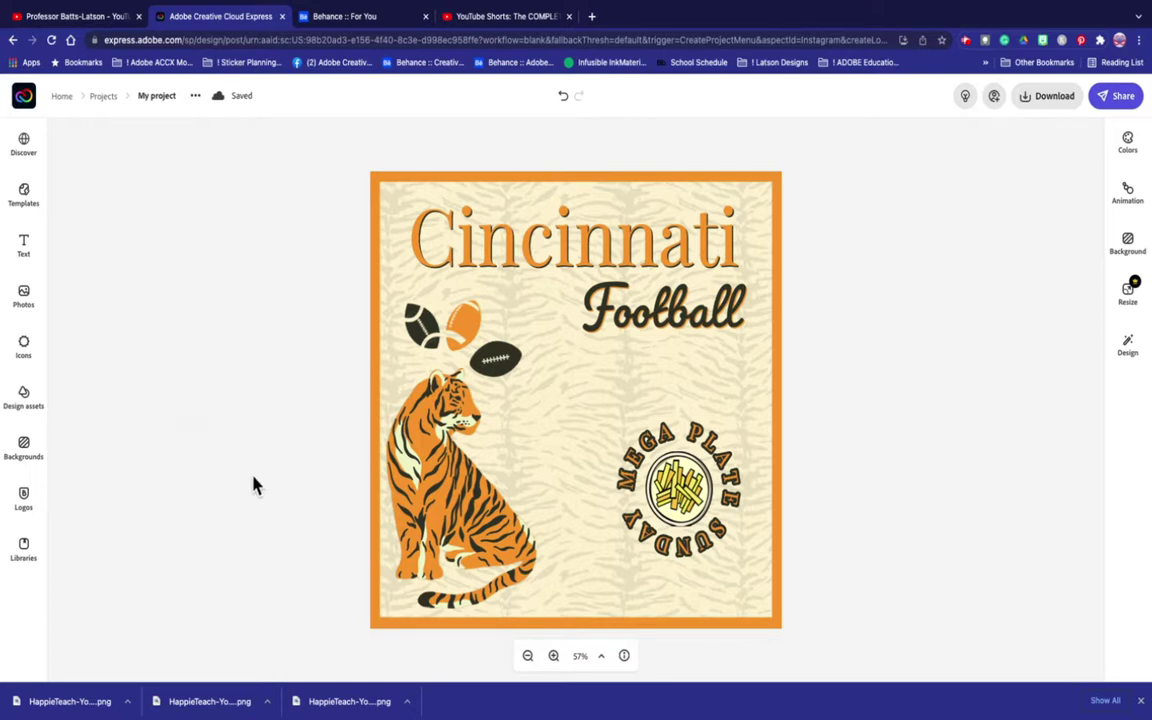
Select the tiger together with the three footballs and shift them slightly right, away from the poster's left border
{"action": "left_click", "coordinate": [428, 470]}
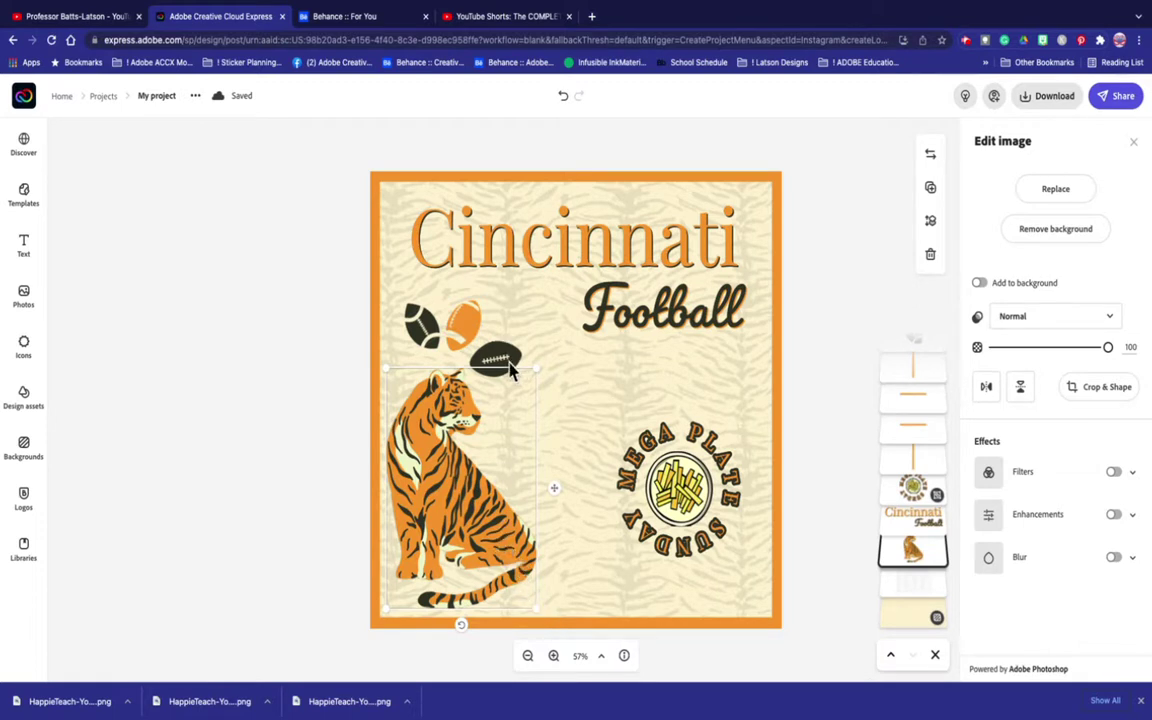
{"action": "left_click", "coordinate": [472, 338], "text": "shift"}
{"action": "left_click", "coordinate": [428, 318], "text": "shift"}
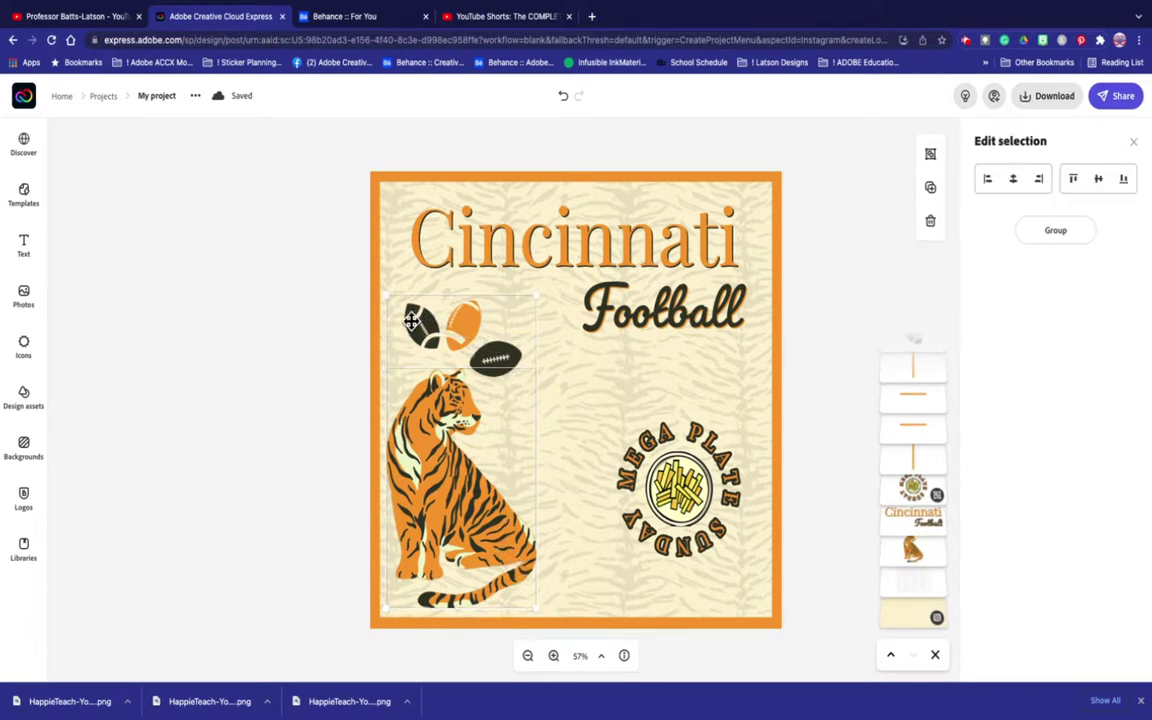
{"action": "left_click_drag", "start_coordinate": [436, 474], "coordinate": [464, 477]}
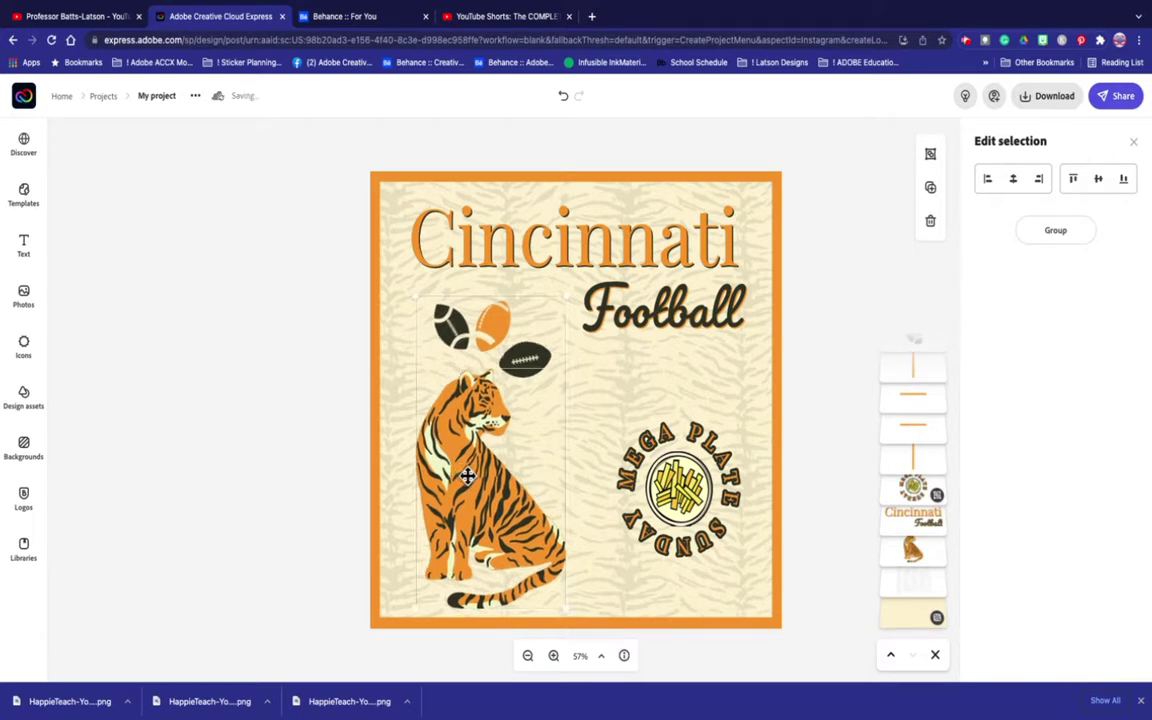
Shift the "Mega Plate Sunday" plate group slightly left, vertically centred with the tiger
{"action": "left_click", "coordinate": [693, 500]}
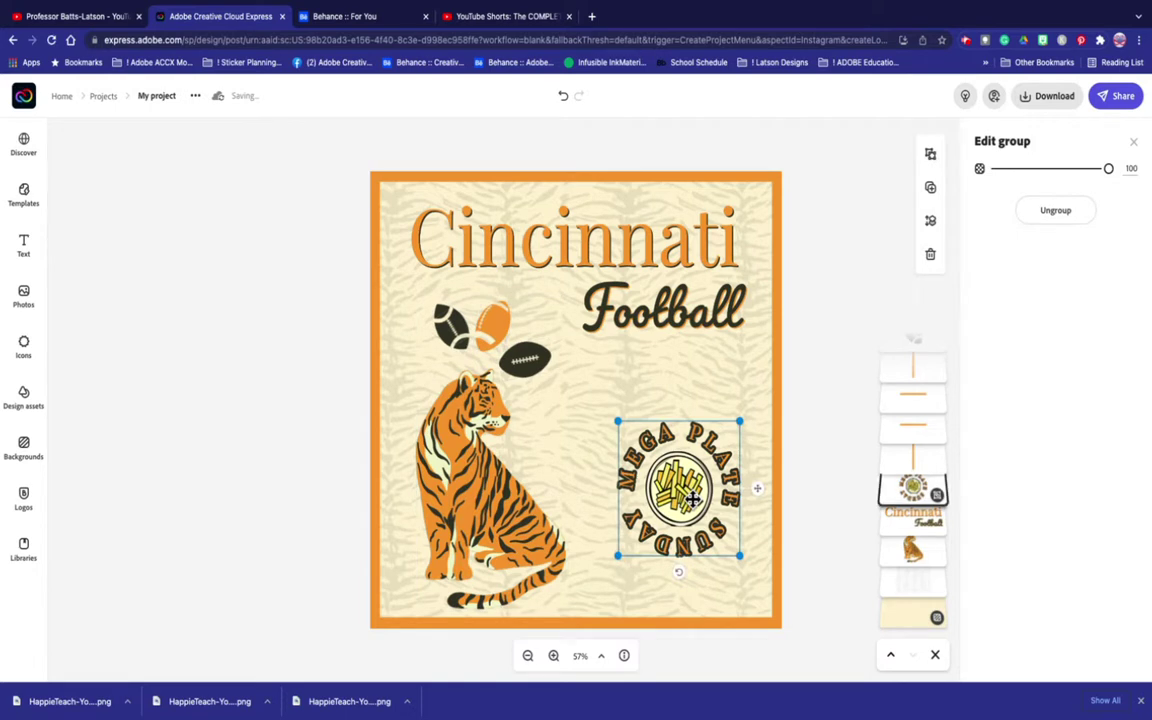
{"action": "left_click_drag", "start_coordinate": [693, 500], "coordinate": [681, 505]}
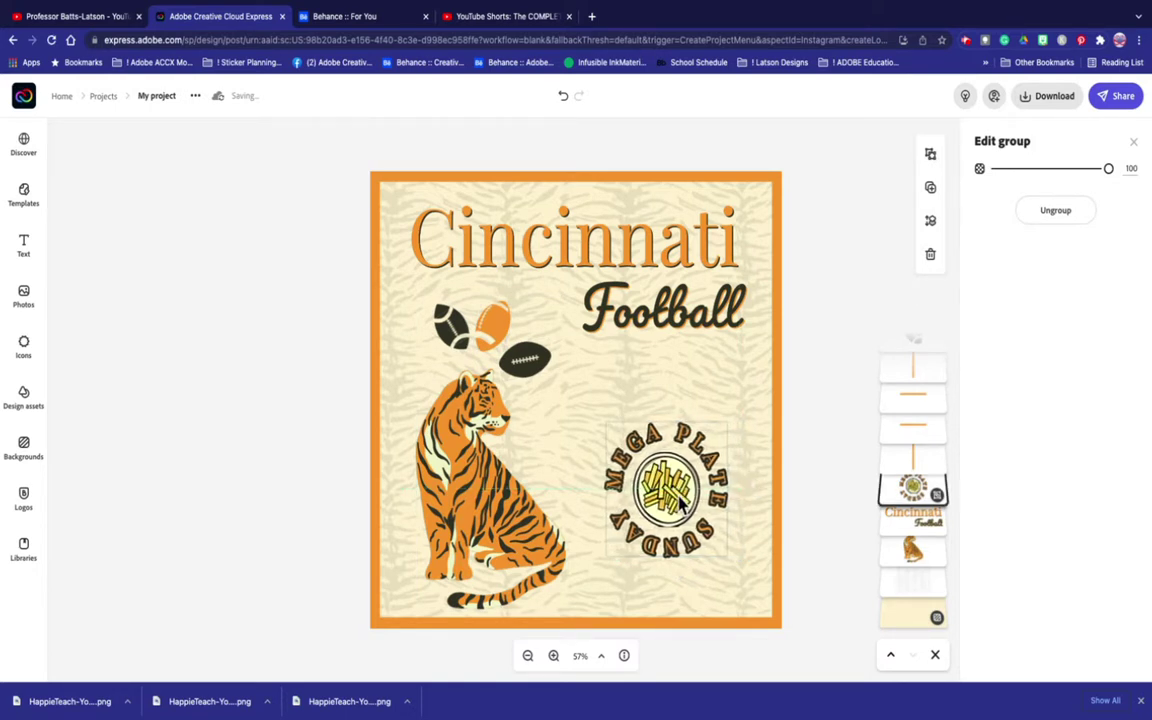
{"action": "left_click_drag", "start_coordinate": [680, 505], "coordinate": [680, 505]}
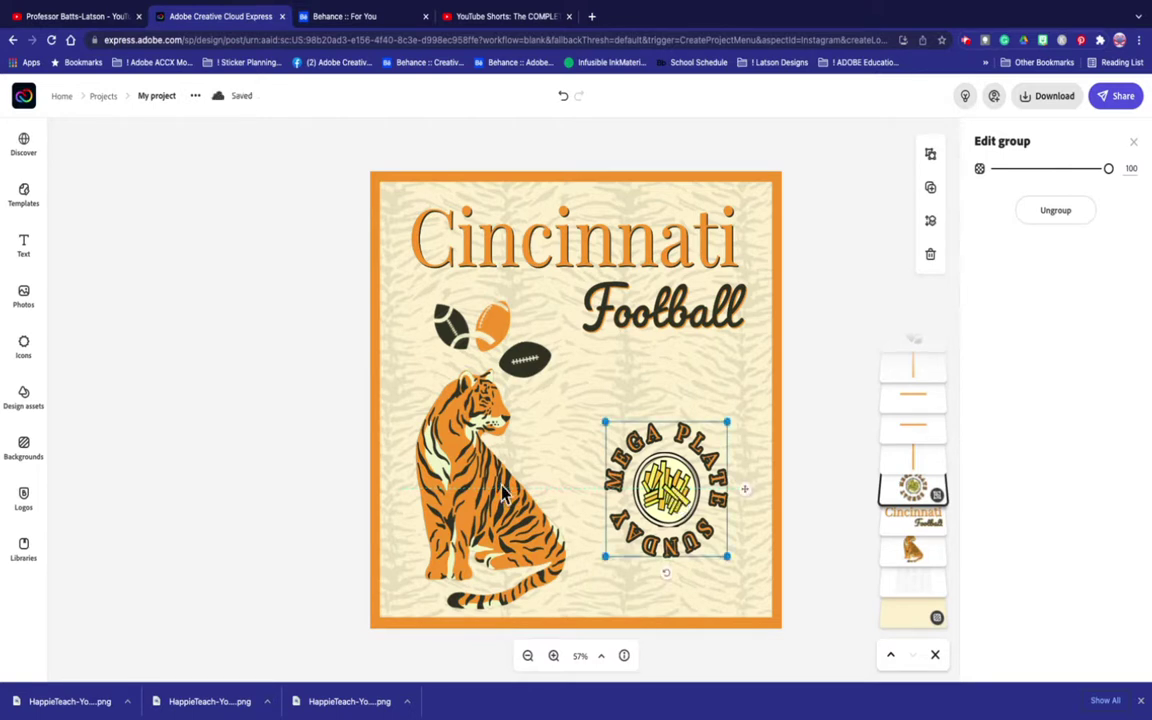
{"action": "left_click", "coordinate": [253, 462]}
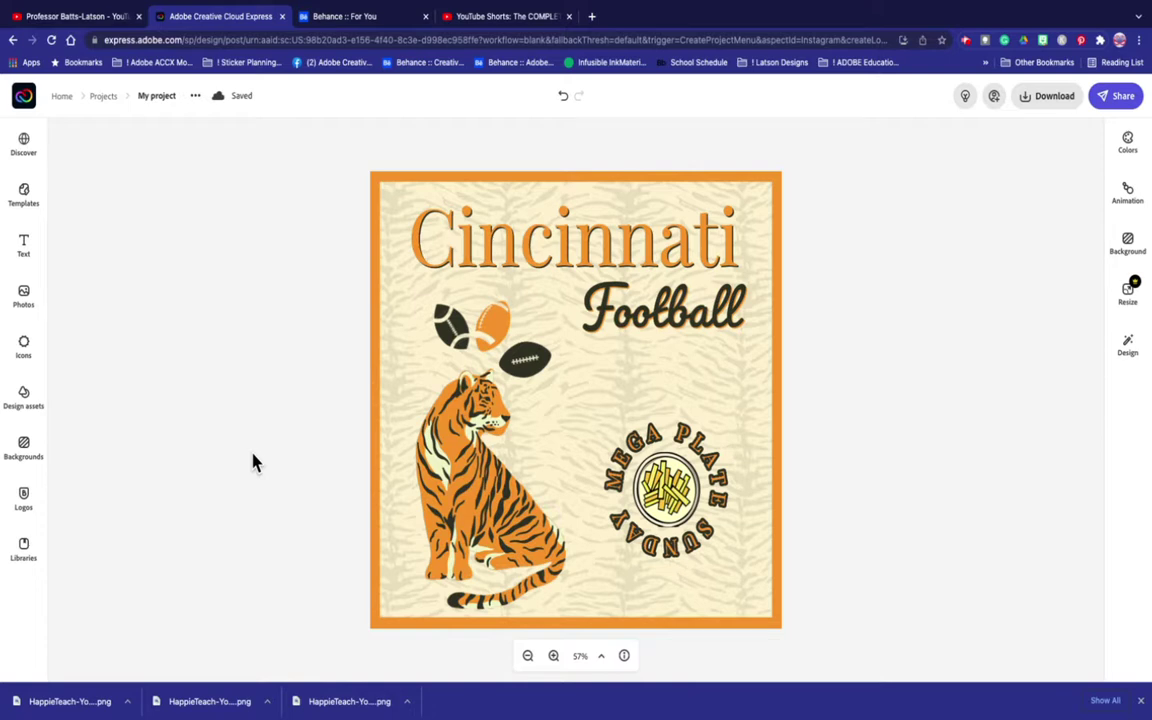
{"action": "left_click", "coordinate": [496, 485]}
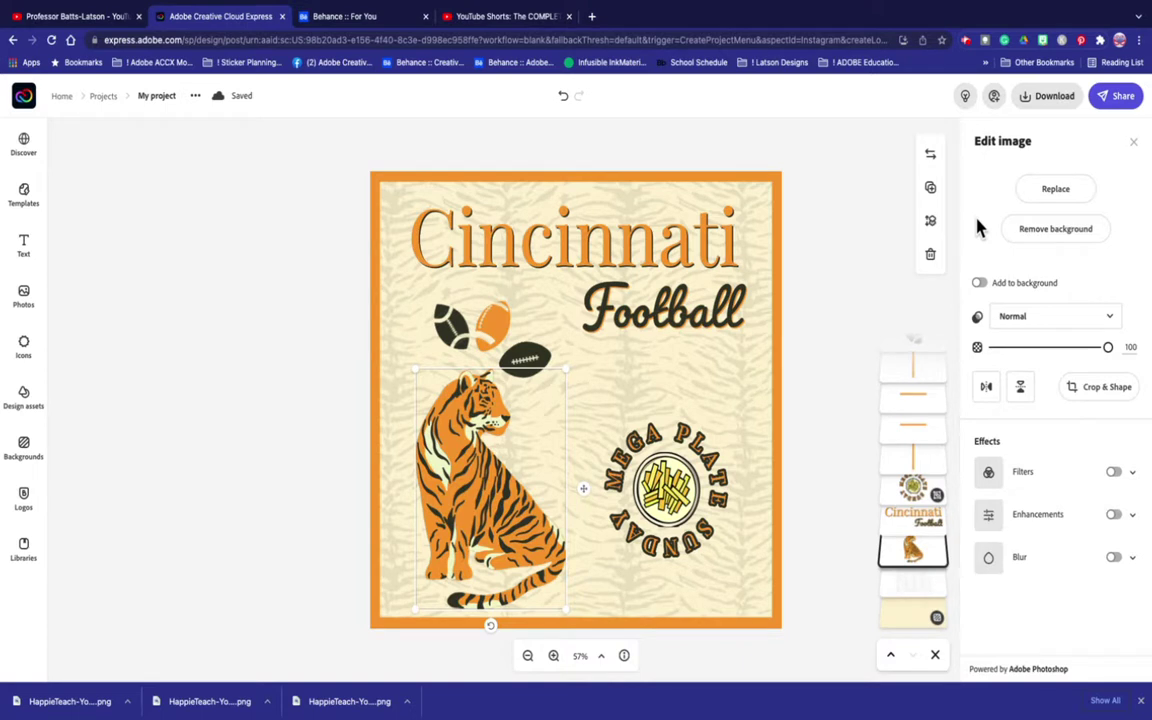
{"action": "left_click", "coordinate": [318, 292]}
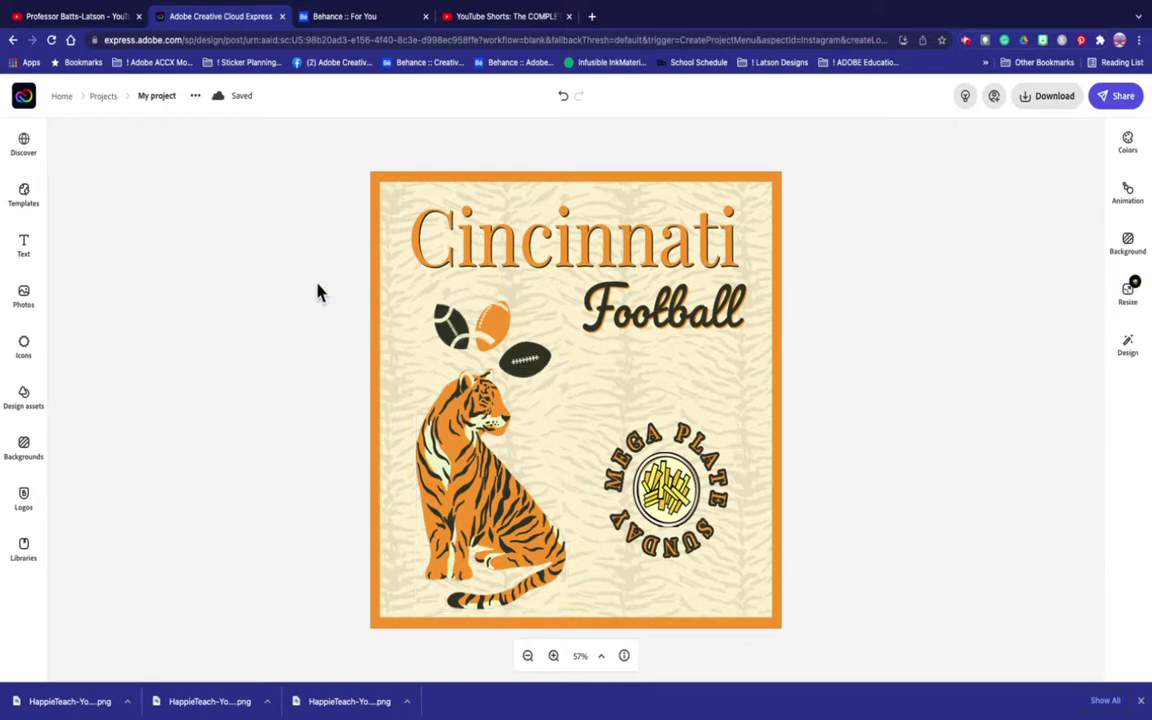